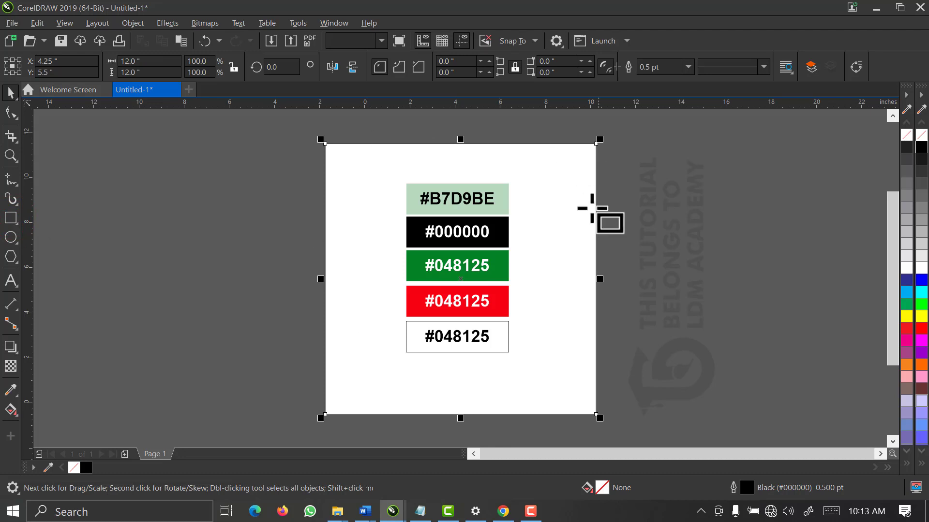
Move the five colour swatches and their hex labels off the page to the left
{"action": "left_click", "coordinate": [10, 92]}
{"action": "left_click", "coordinate": [203, 187]}
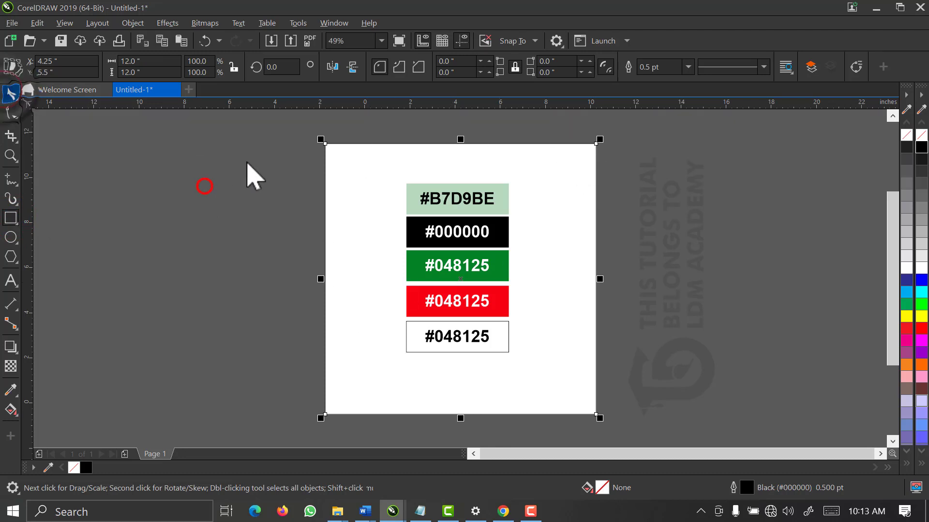
{"action": "left_click", "coordinate": [271, 152]}
{"action": "left_click", "coordinate": [318, 186]}
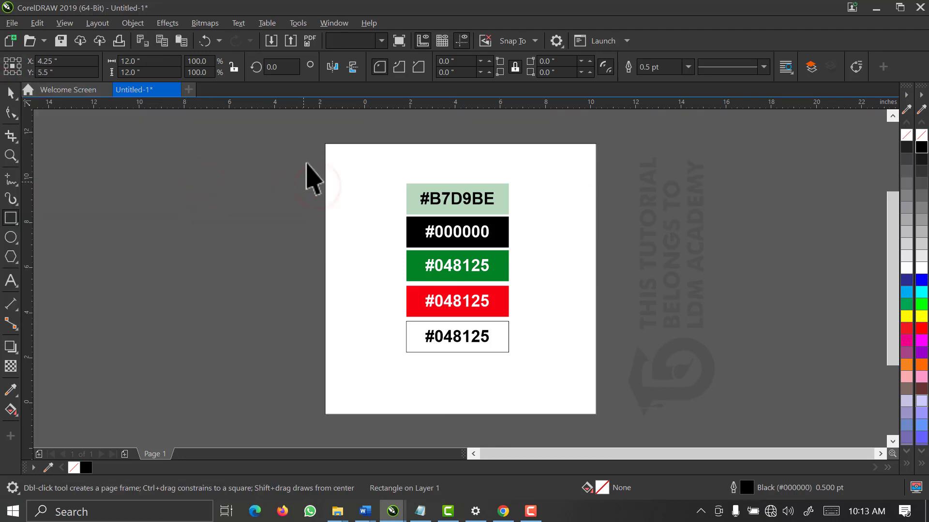
{"action": "left_click_drag", "start_coordinate": [297, 155], "coordinate": [549, 393]}
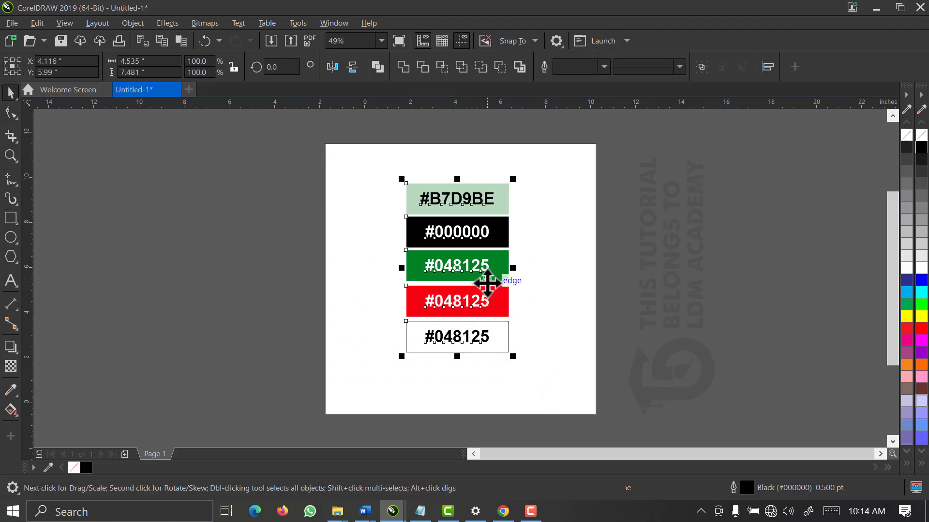
{"action": "left_click_drag", "start_coordinate": [483, 276], "coordinate": [280, 281]}
Highlight the #048125 hex code on the green swatch label, then reselect the page rectangle
{"action": "left_click", "coordinate": [226, 166]}
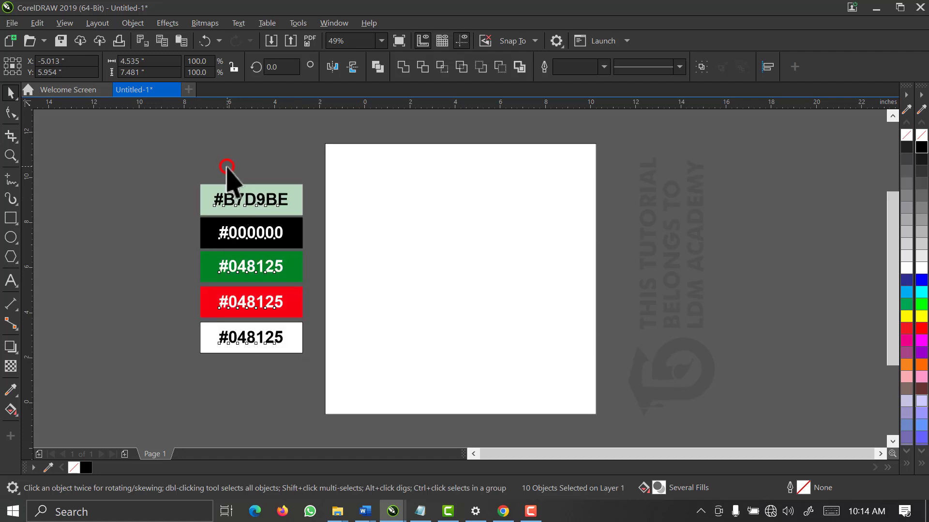
{"action": "left_click", "coordinate": [371, 250]}
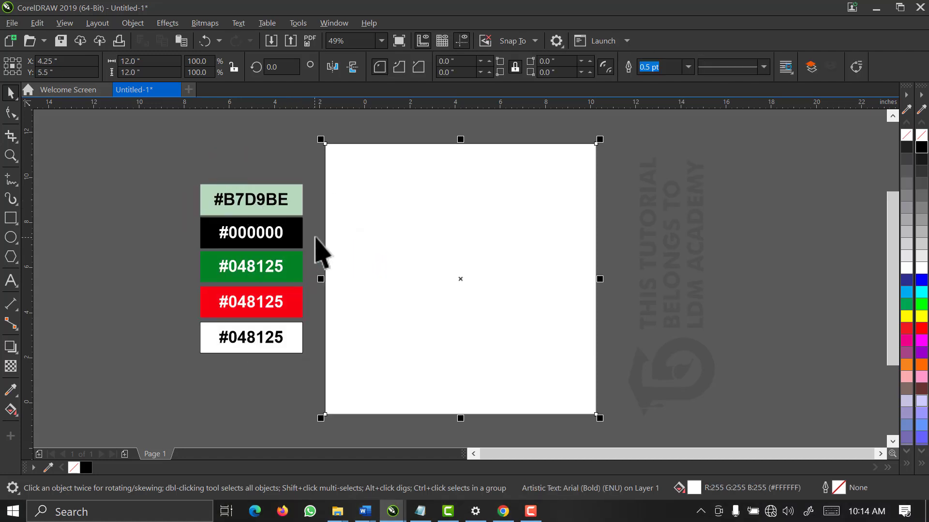
{"action": "left_click", "coordinate": [315, 236]}
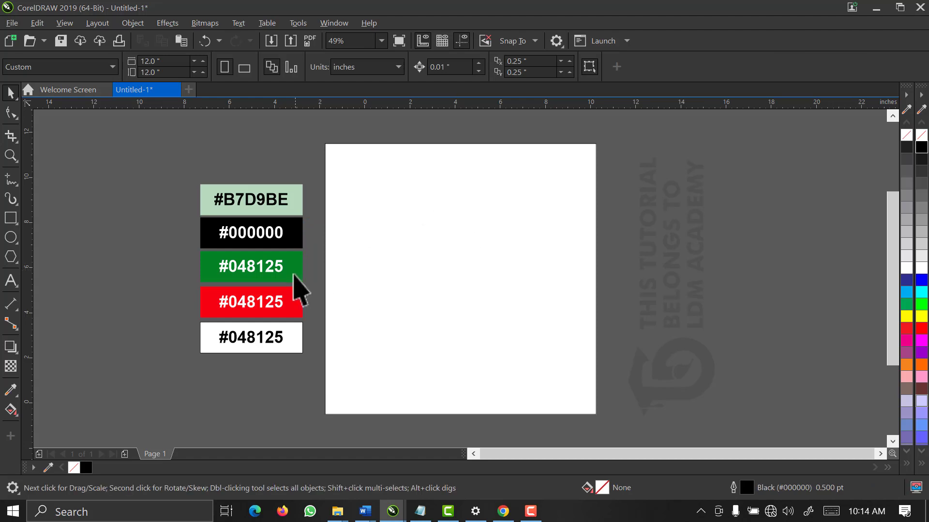
{"action": "left_click", "coordinate": [261, 268]}
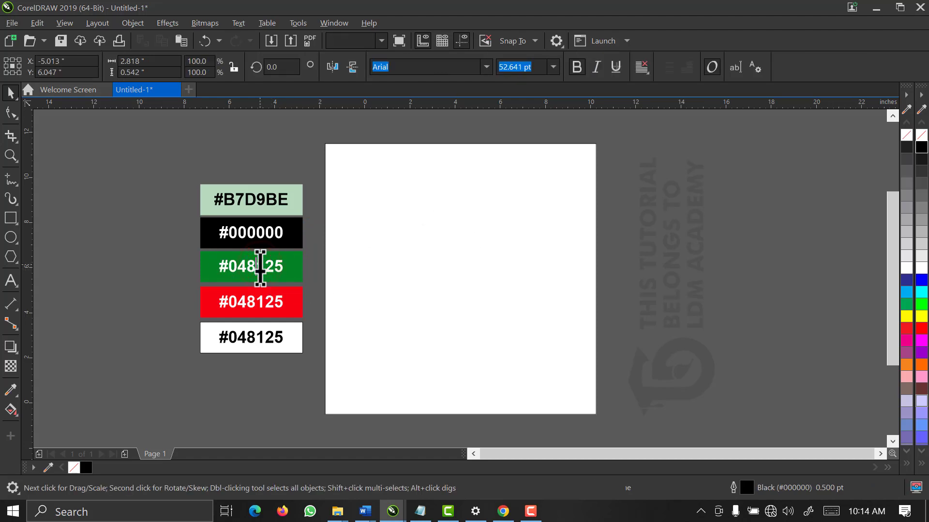
{"action": "double_click", "coordinate": [260, 267]}
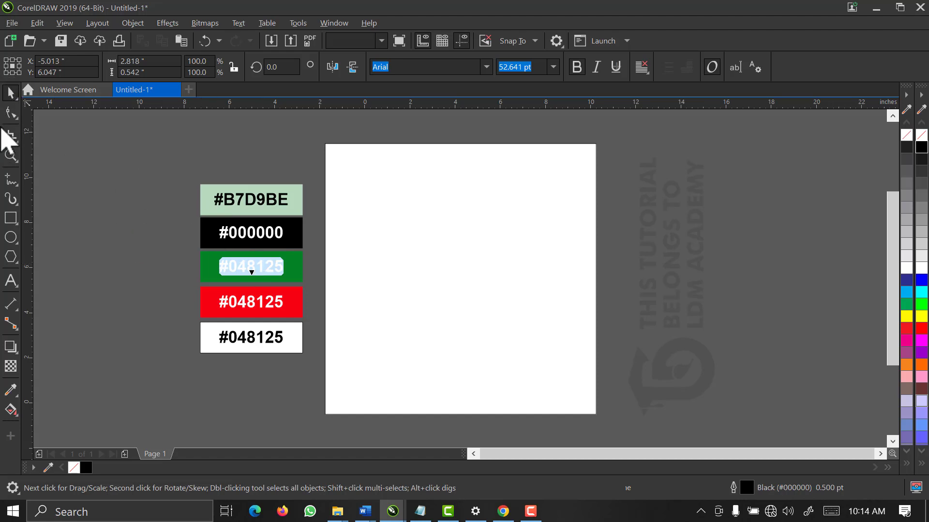
{"action": "left_click", "coordinate": [11, 92]}
{"action": "left_click", "coordinate": [407, 284]}
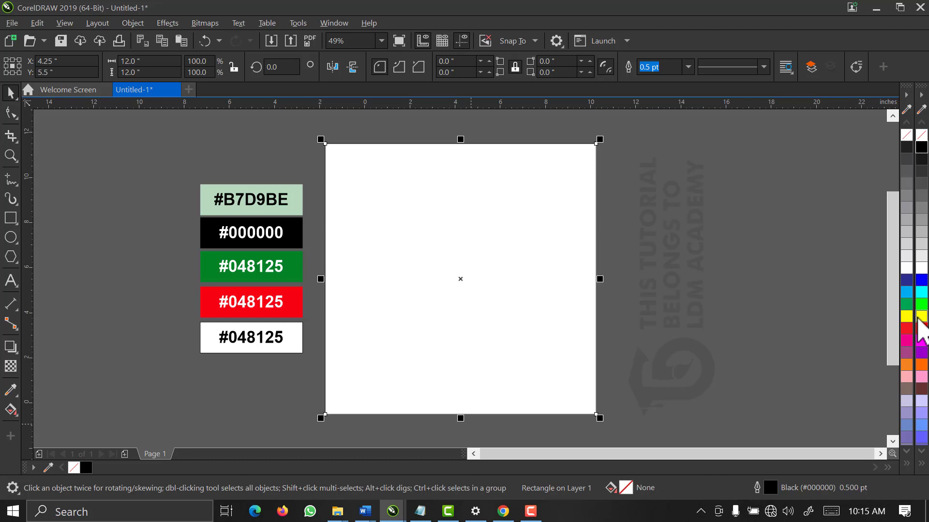
Fill the page rectangle yellow, then change its fill to hex #048125 green
{"action": "left_click", "coordinate": [919, 317]}
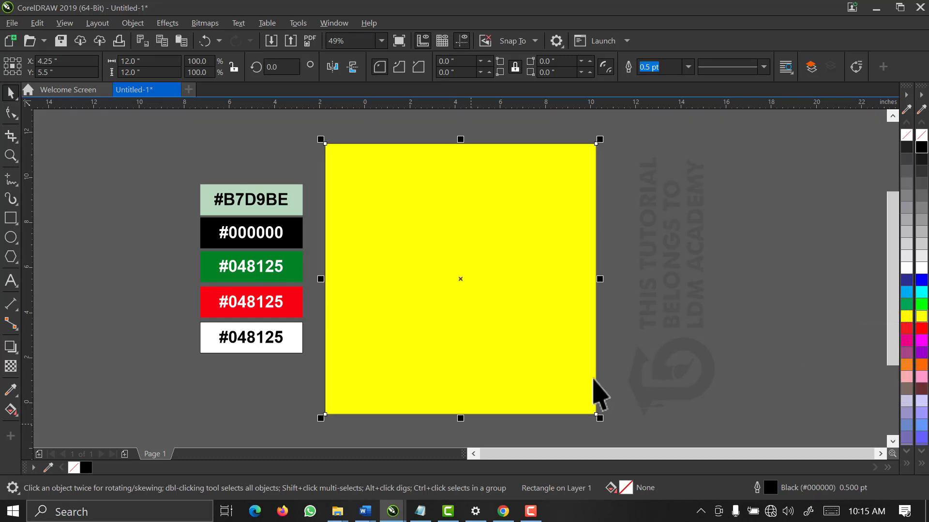
{"action": "left_click", "coordinate": [479, 349]}
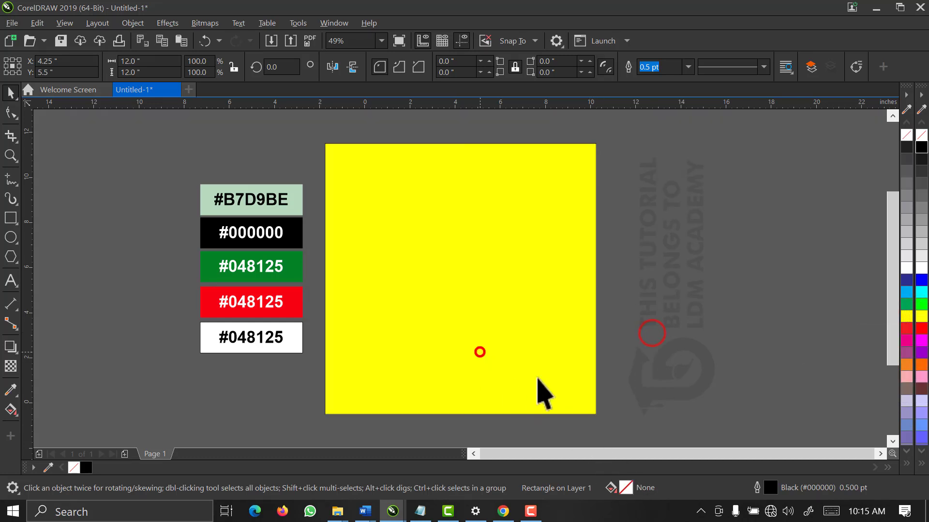
{"action": "left_click", "coordinate": [626, 487]}
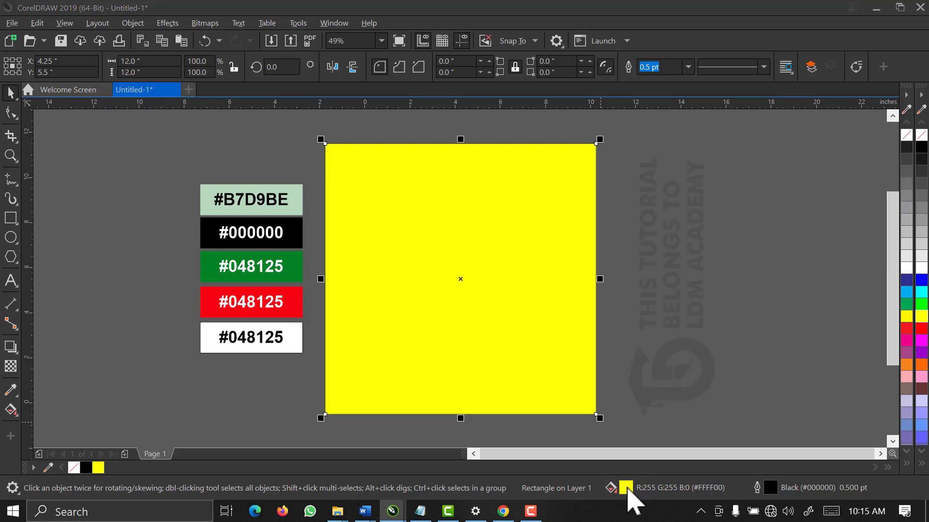
{"action": "double_click", "coordinate": [628, 488]}
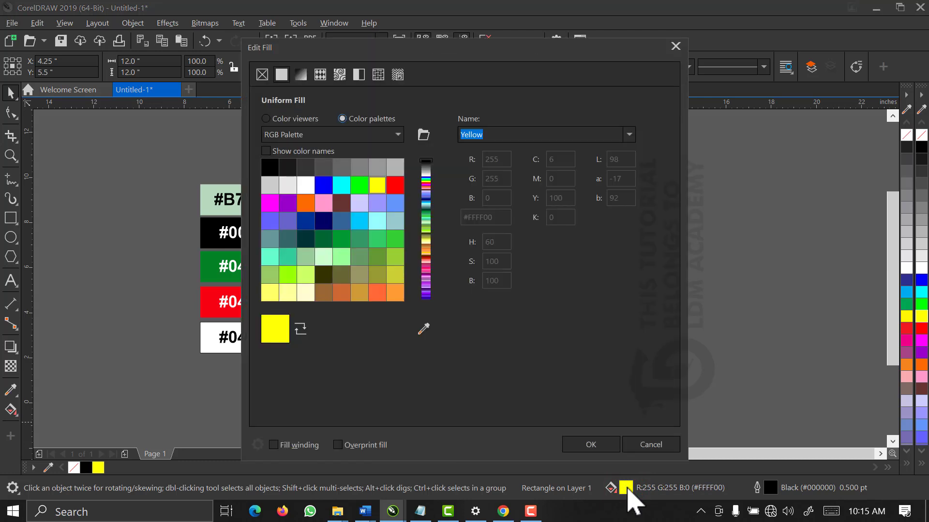
{"action": "left_click", "coordinate": [266, 119]}
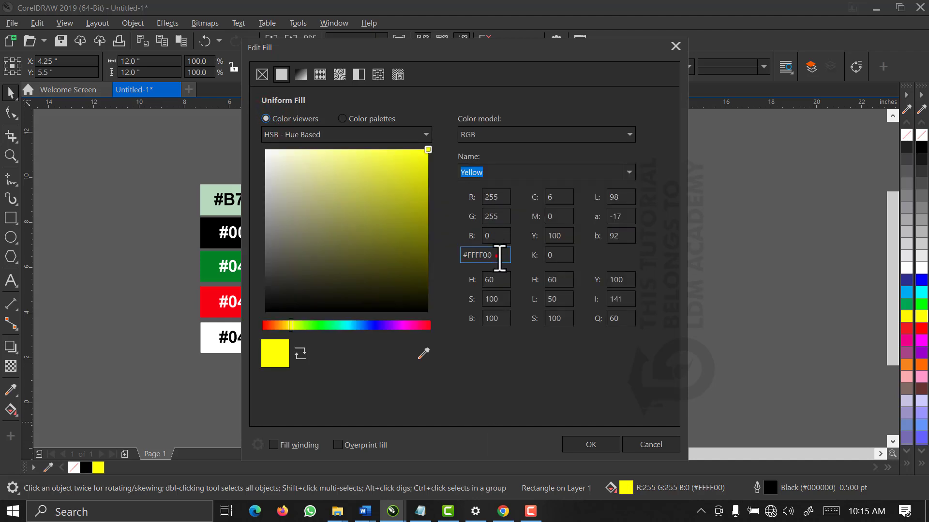
{"action": "left_click_drag", "start_coordinate": [489, 256], "coordinate": [445, 253]}
{"action": "left_click_drag", "start_coordinate": [424, 59], "coordinate": [513, 50]}
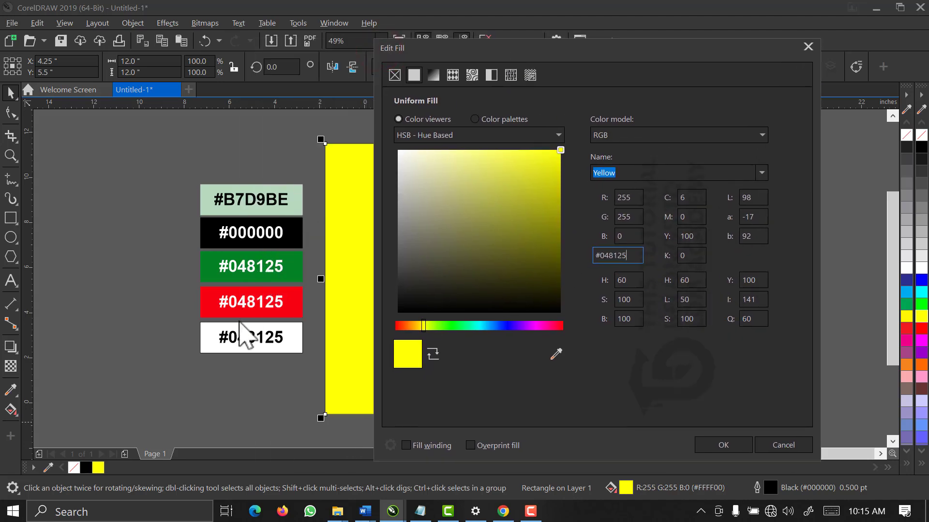
{"action": "left_click", "coordinate": [713, 442]}
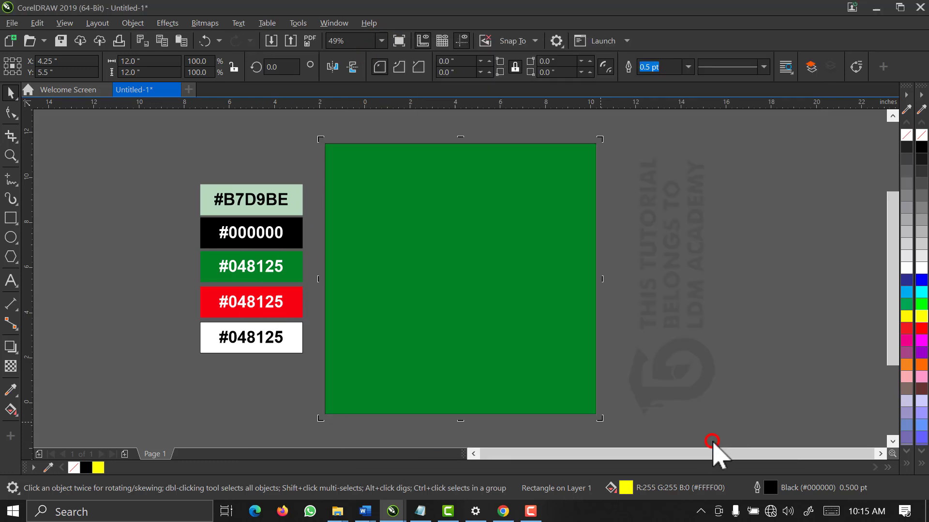
Delete the green page-sized rectangle, leaving the page blank
{"action": "left_click", "coordinate": [282, 267]}
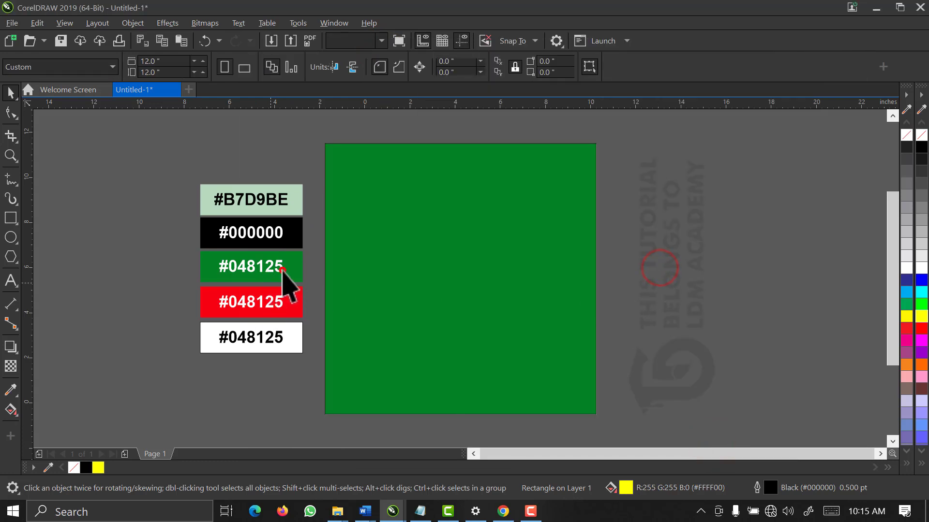
{"action": "left_click", "coordinate": [451, 261]}
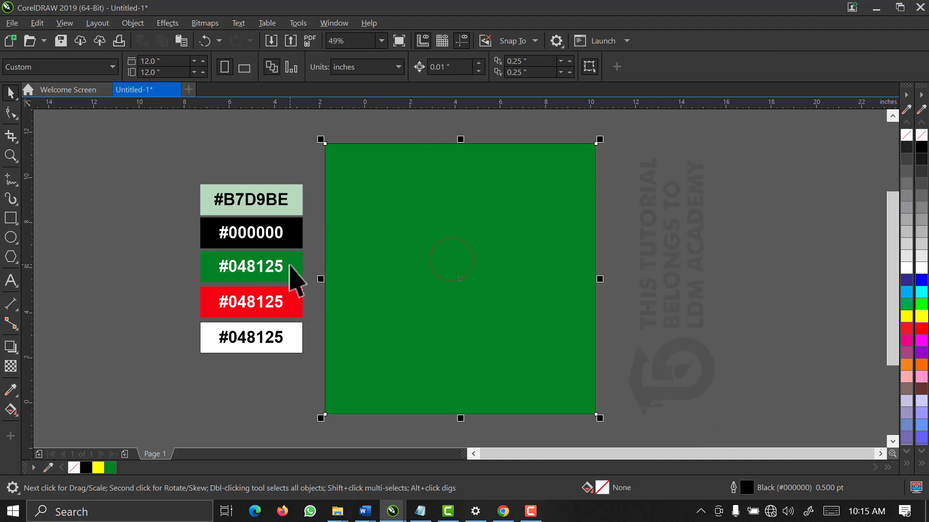
{"action": "left_click", "coordinate": [289, 264]}
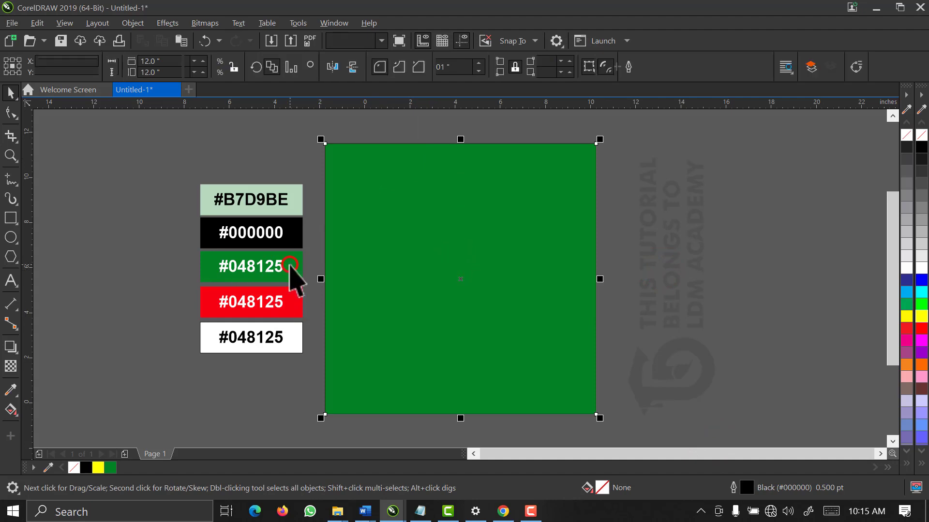
{"action": "left_click", "coordinate": [681, 169]}
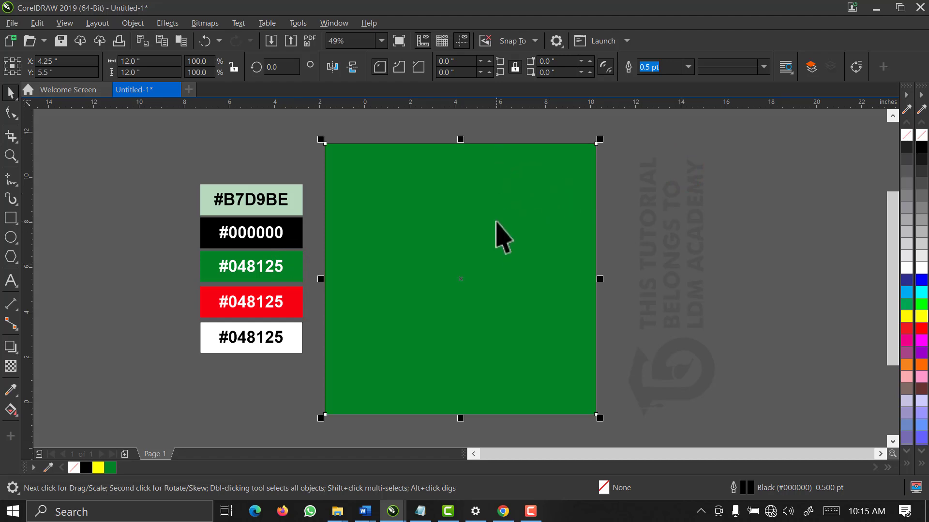
{"action": "key", "text": "Delete"}
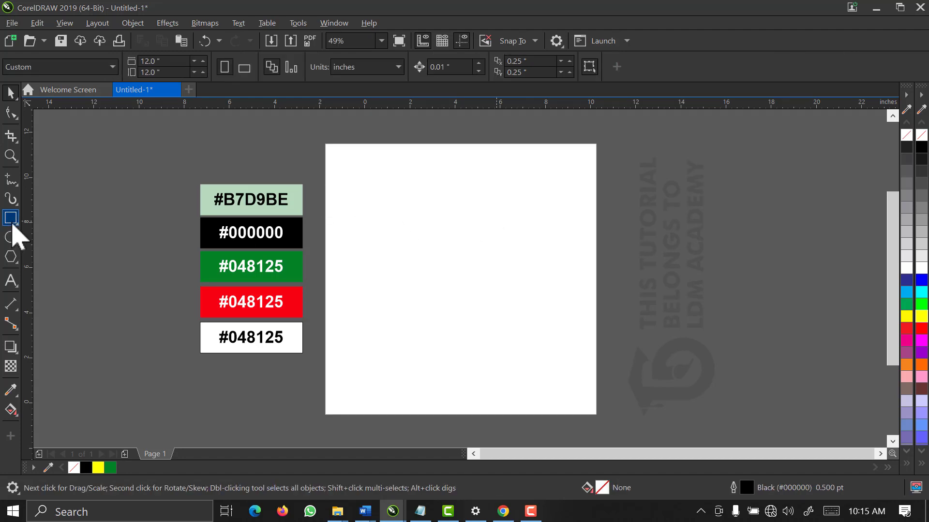
Create a new rectangle the size of the page
{"action": "double_click", "coordinate": [11, 218]}
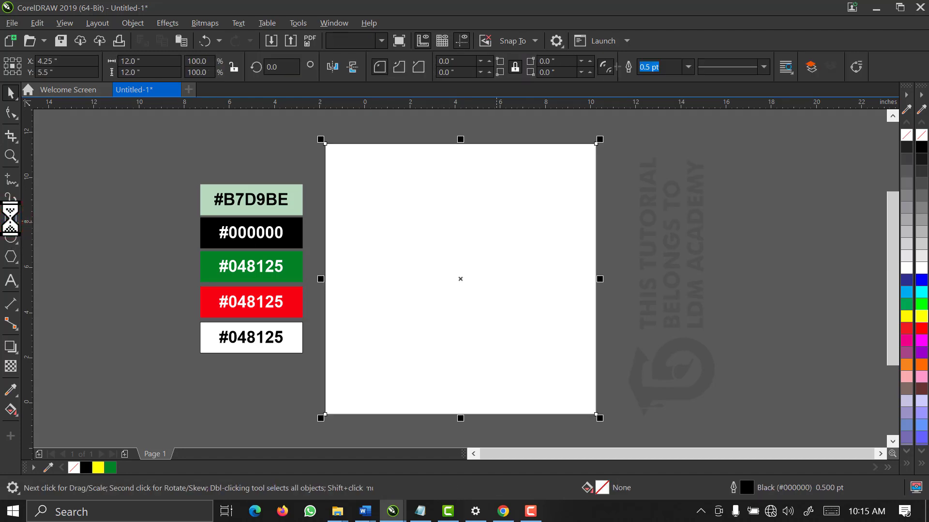
{"action": "left_click", "coordinate": [10, 92]}
{"action": "left_click", "coordinate": [160, 180]}
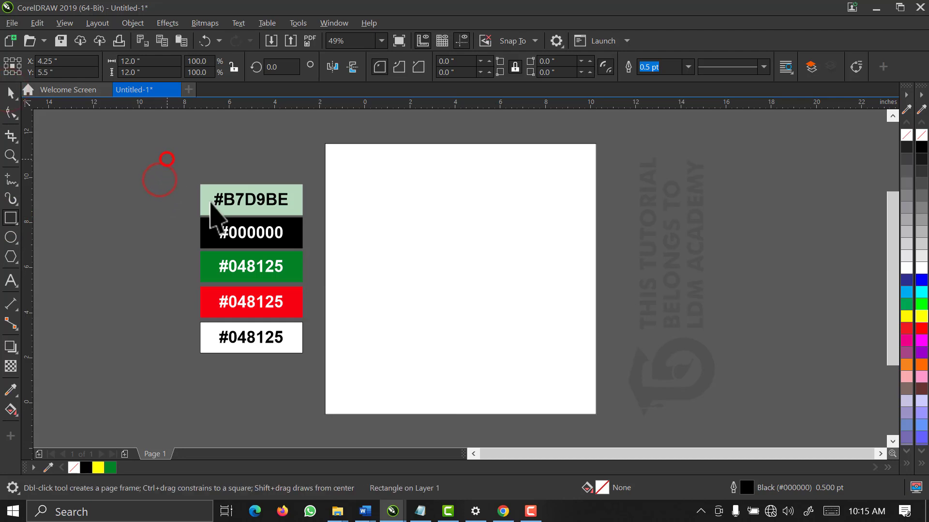
Delete the hex-code labels from the colour swatches
{"action": "key", "text": "ctrl+a"}
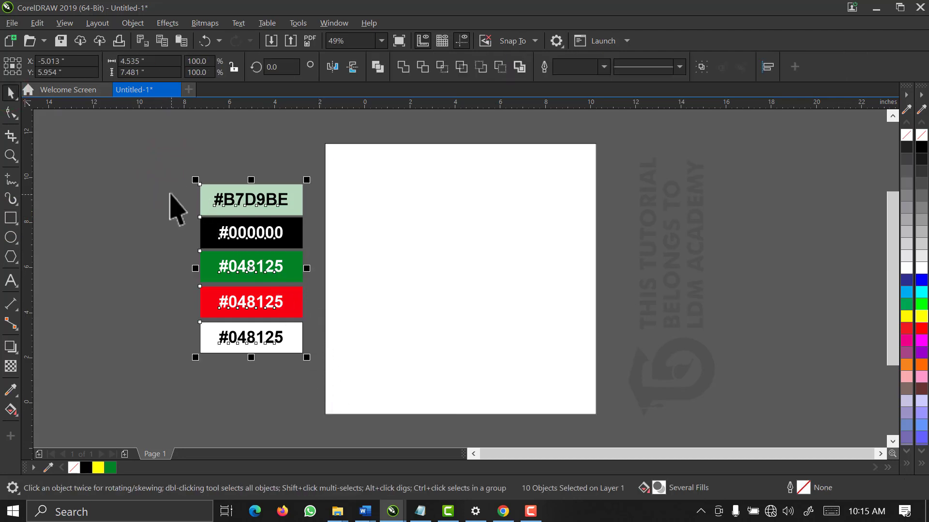
{"action": "left_click_drag", "start_coordinate": [174, 166], "coordinate": [296, 374]}
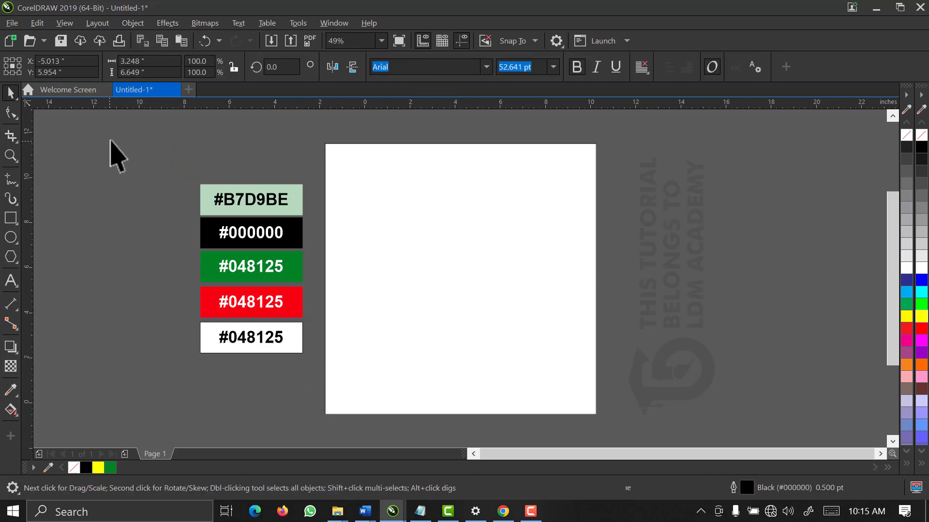
{"action": "key", "text": "Delete"}
Add the five swatch rectangles' colours to the document palette
{"action": "left_click_drag", "start_coordinate": [142, 147], "coordinate": [311, 374]}
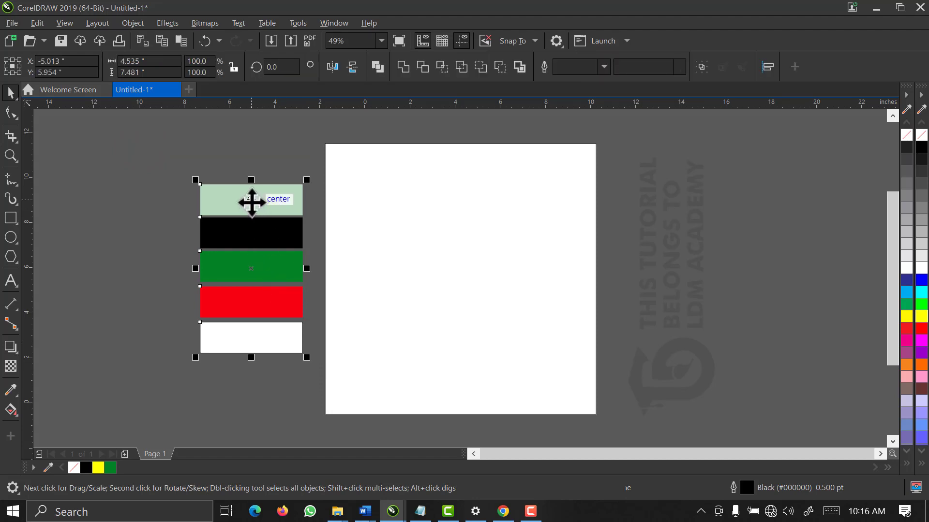
{"action": "left_click_drag", "start_coordinate": [252, 208], "coordinate": [126, 466]}
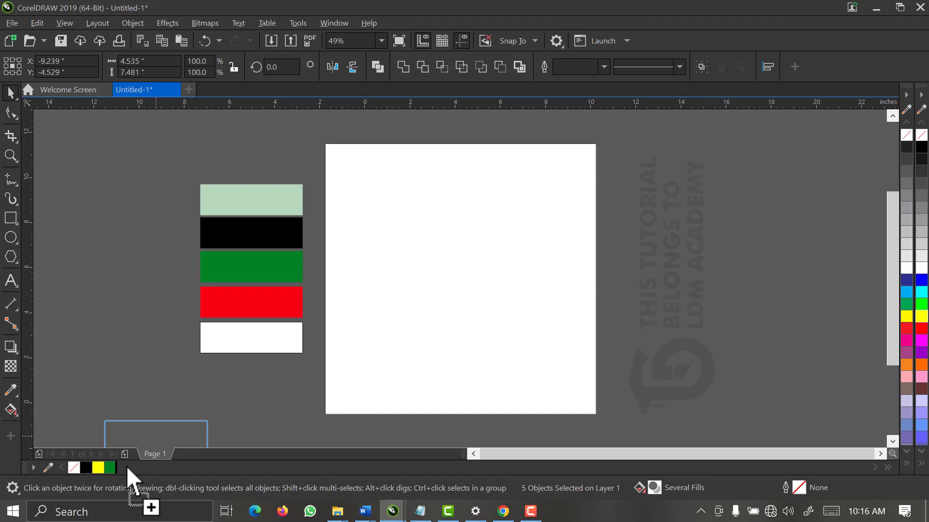
{"action": "left_click_drag", "start_coordinate": [126, 466], "coordinate": [127, 465]}
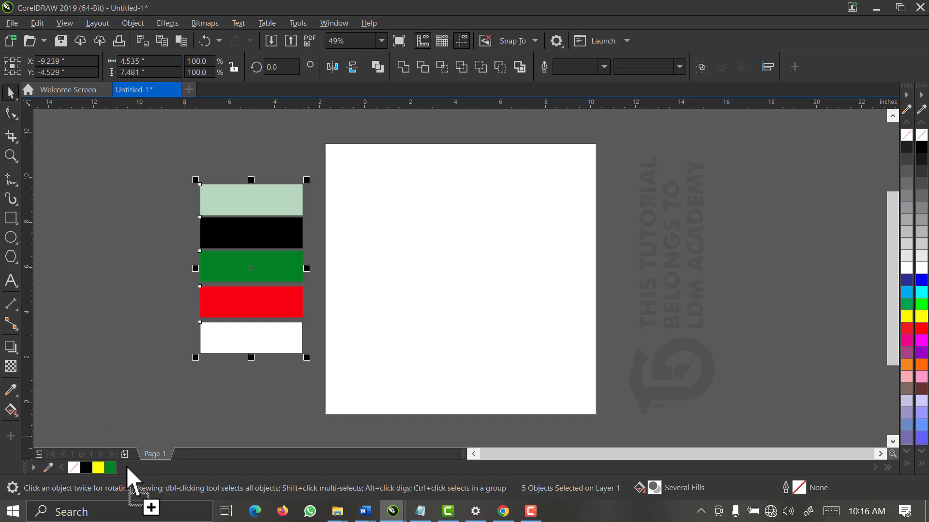
{"action": "left_click", "coordinate": [48, 467]}
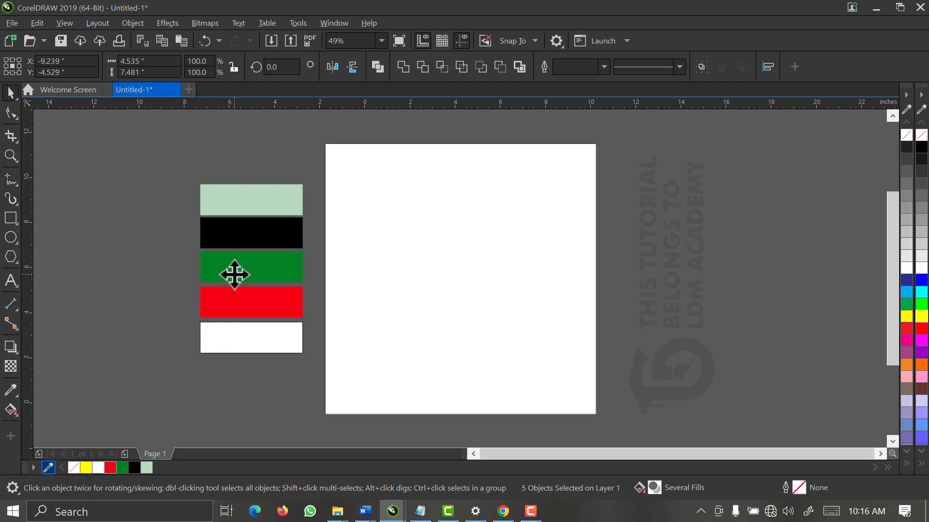
{"action": "left_click_drag", "start_coordinate": [163, 152], "coordinate": [342, 398]}
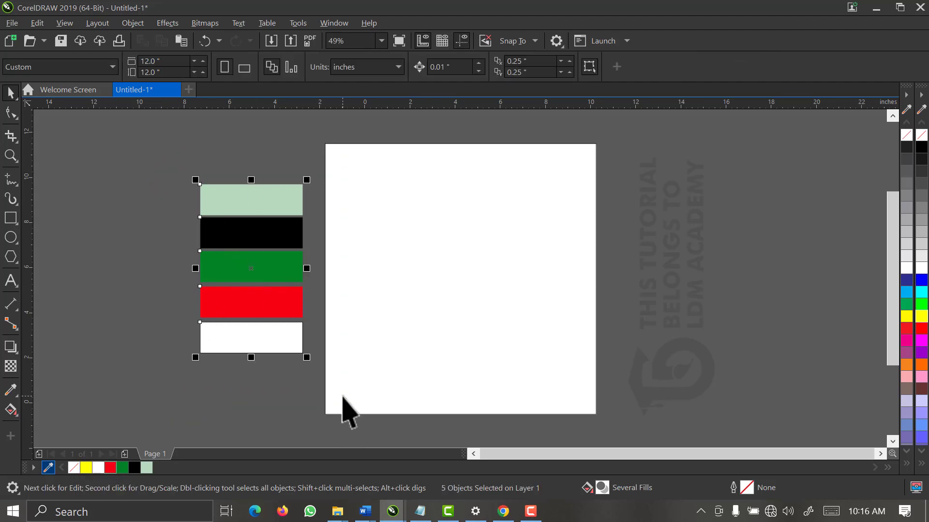
Remove the square's outline and fill it with light green R183 G217 B190 (#B7D9BE)
{"action": "left_click", "coordinate": [366, 353]}
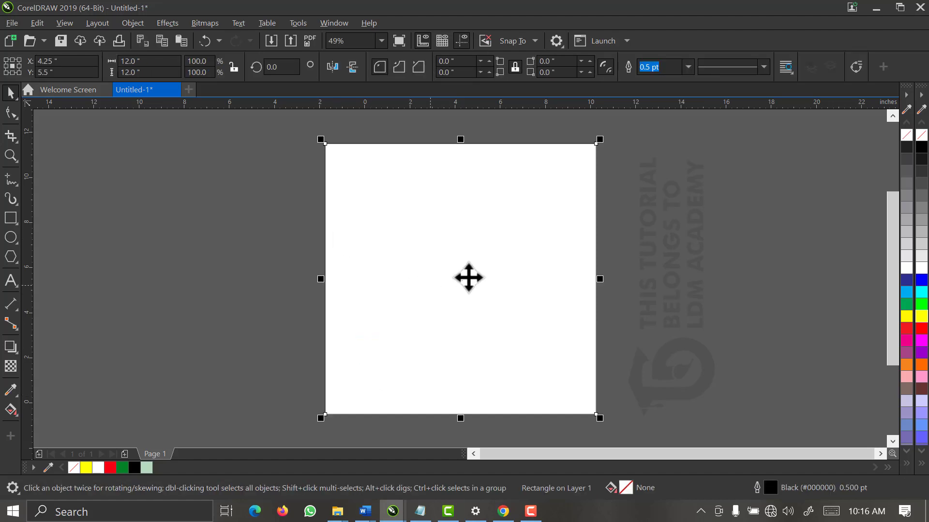
{"action": "left_click", "coordinate": [373, 277]}
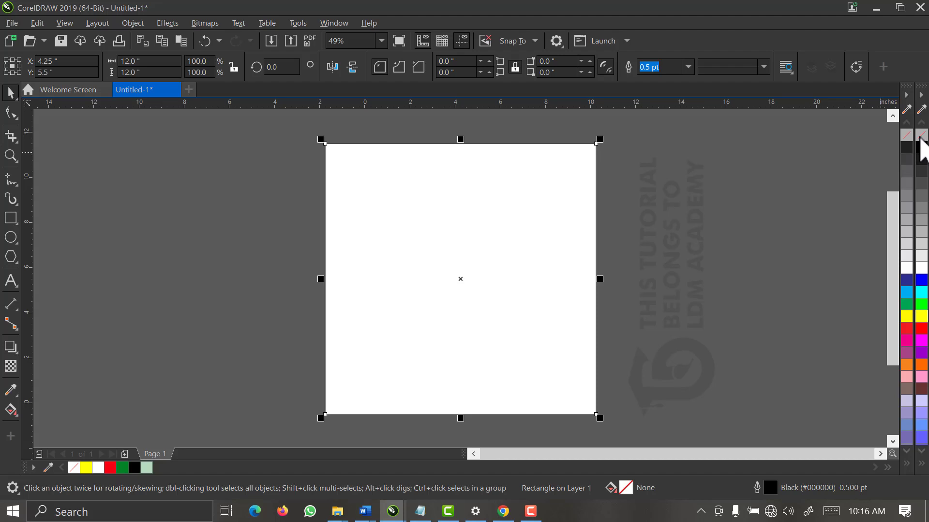
{"action": "right_click", "coordinate": [920, 136]}
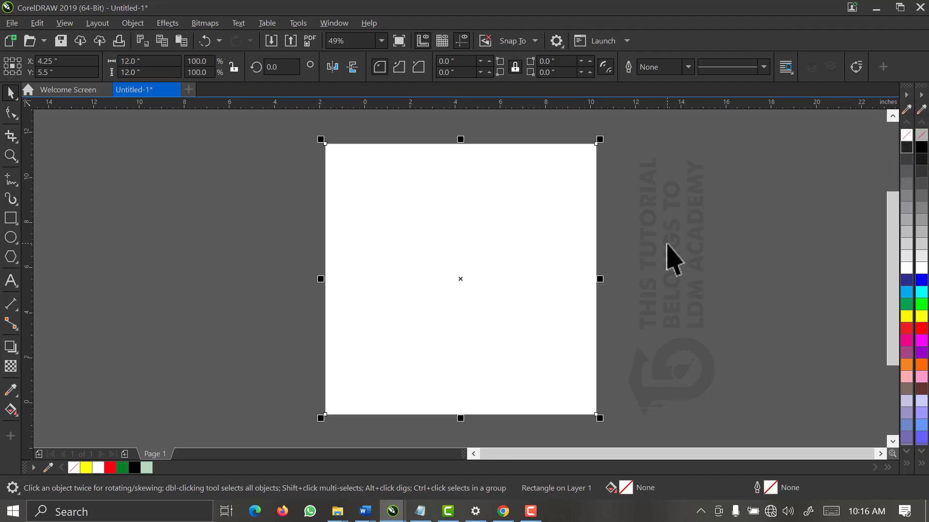
{"action": "left_click", "coordinate": [636, 236]}
{"action": "left_click", "coordinate": [540, 257]}
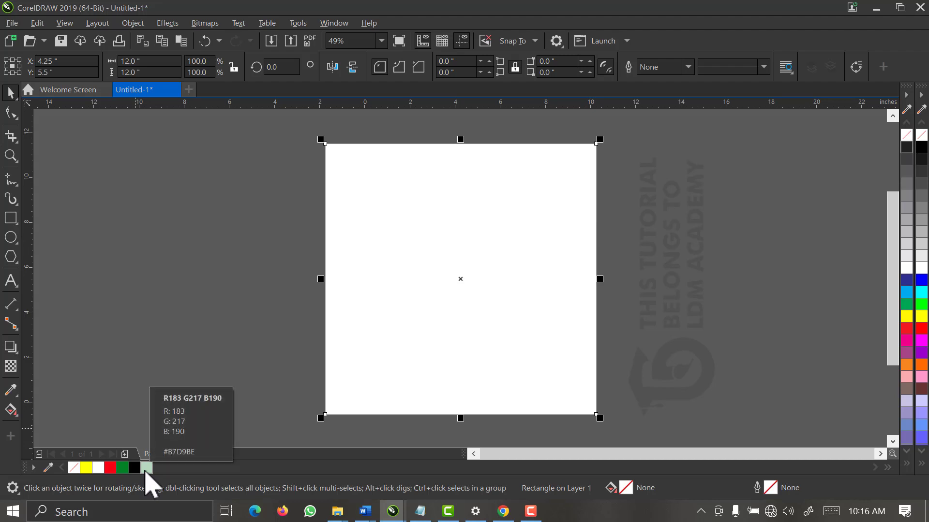
{"action": "left_click", "coordinate": [146, 470]}
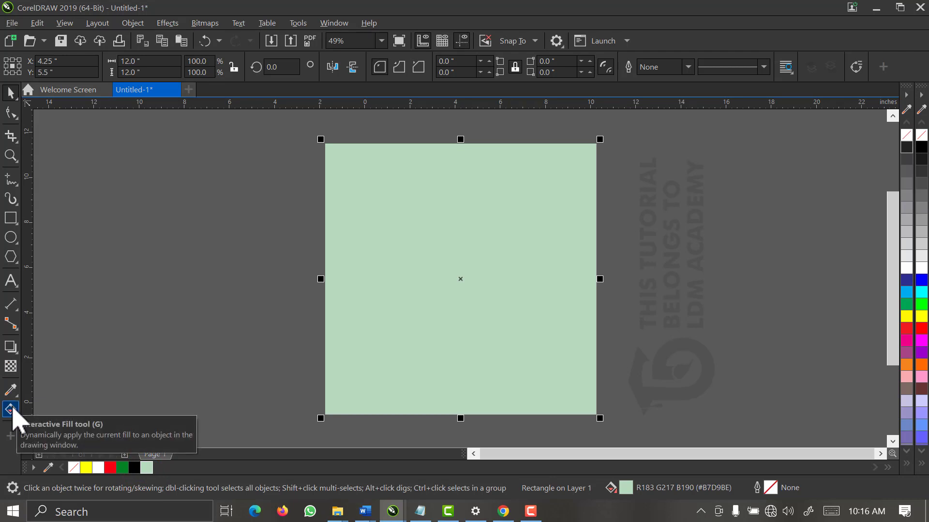
Give the square an elliptical fountain fill with a small white glow at its centre
{"action": "left_click", "coordinate": [10, 410]}
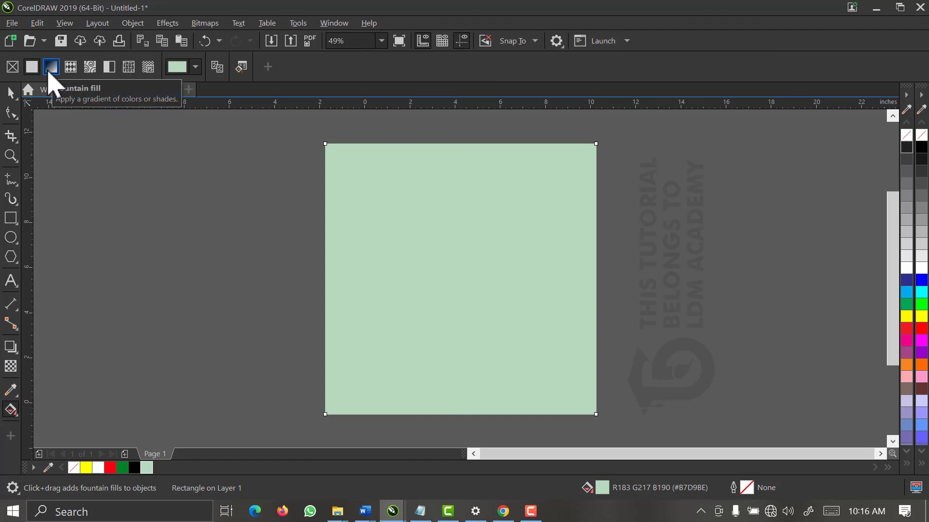
{"action": "left_click", "coordinate": [50, 67]}
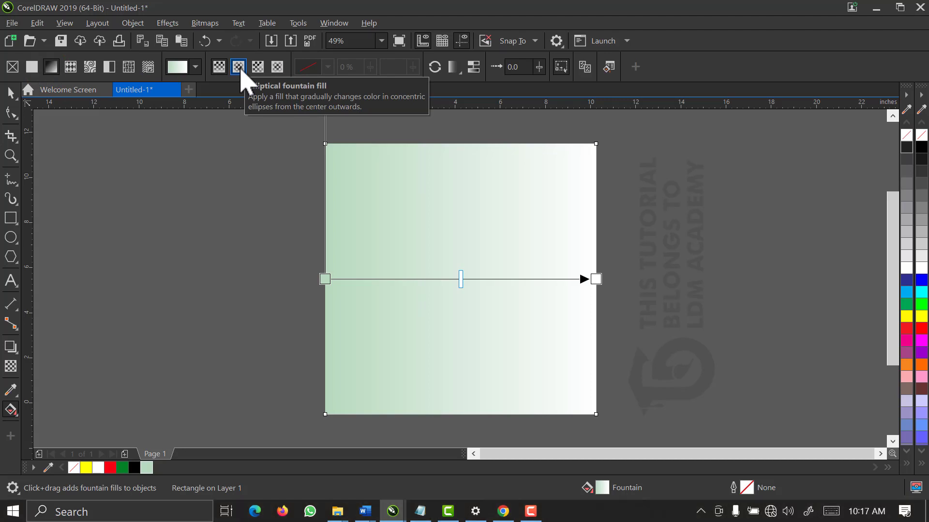
{"action": "left_click", "coordinate": [239, 68]}
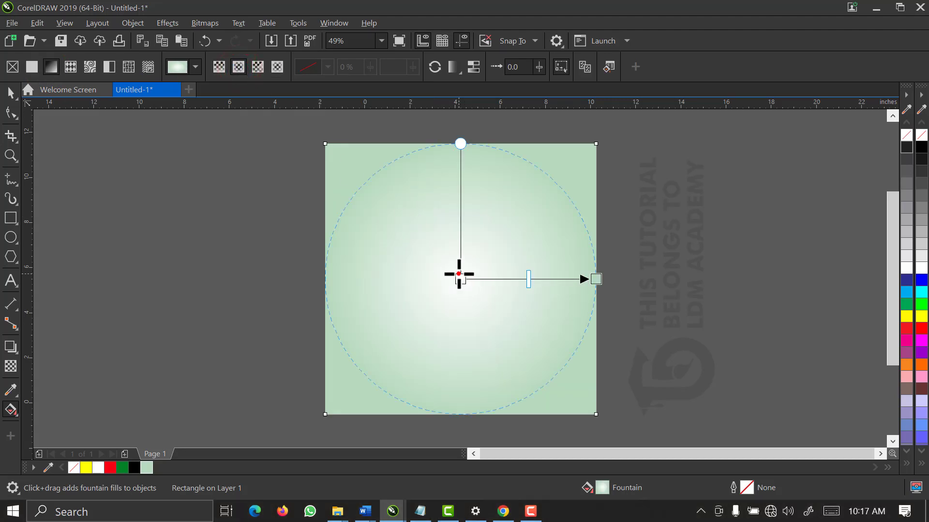
{"action": "left_click_drag", "start_coordinate": [459, 274], "coordinate": [459, 250]}
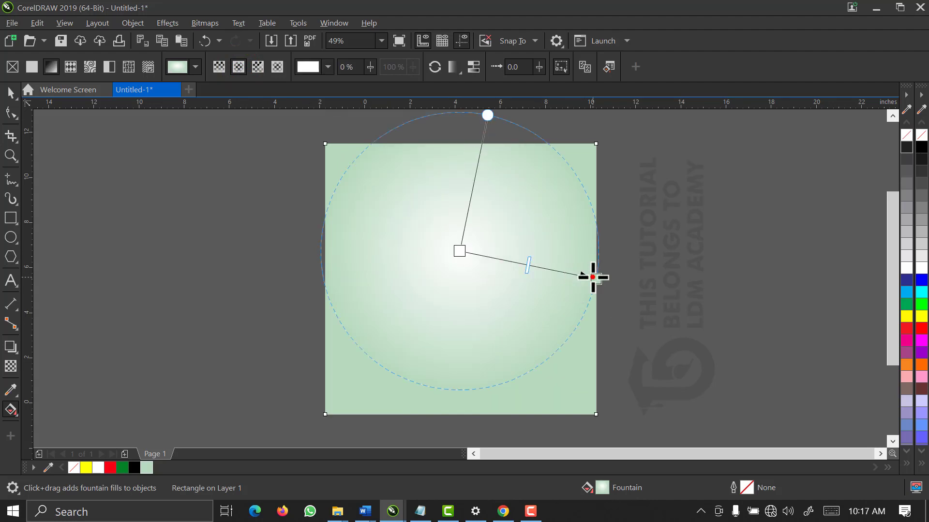
{"action": "left_click_drag", "start_coordinate": [593, 277], "coordinate": [549, 255]}
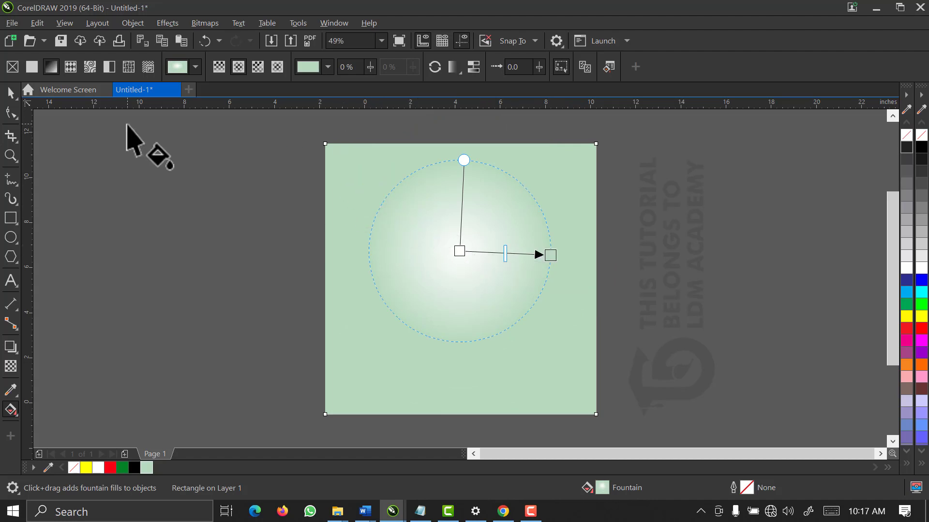
{"action": "left_click", "coordinate": [11, 92]}
{"action": "left_click", "coordinate": [282, 296]}
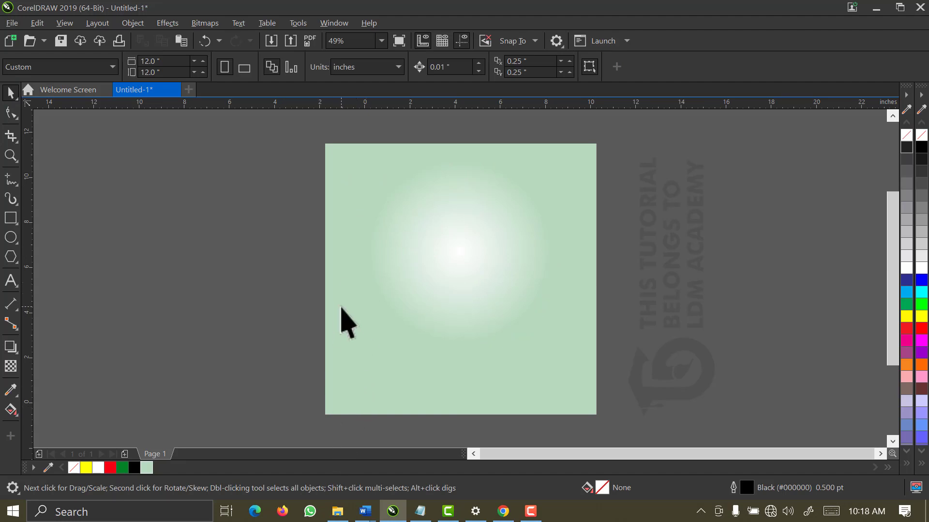
Select the skyline, motorcycle, map, phone, pizza and shop icon images in PIZZA DELIVERY, then return to CorelDRAW
{"action": "left_click", "coordinate": [338, 510]}
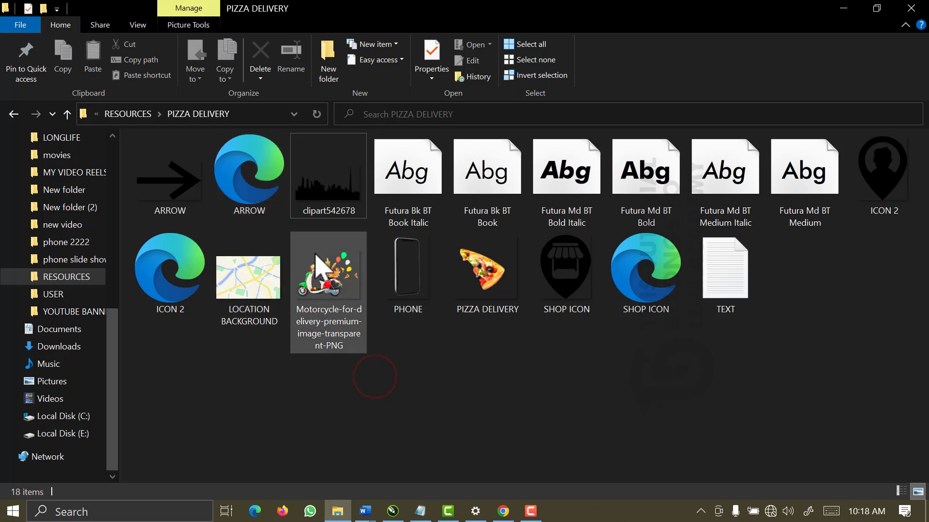
{"action": "left_click", "coordinate": [333, 209]}
{"action": "left_click", "coordinate": [376, 376], "text": "ctrl"}
{"action": "left_click", "coordinate": [314, 287], "text": "ctrl"}
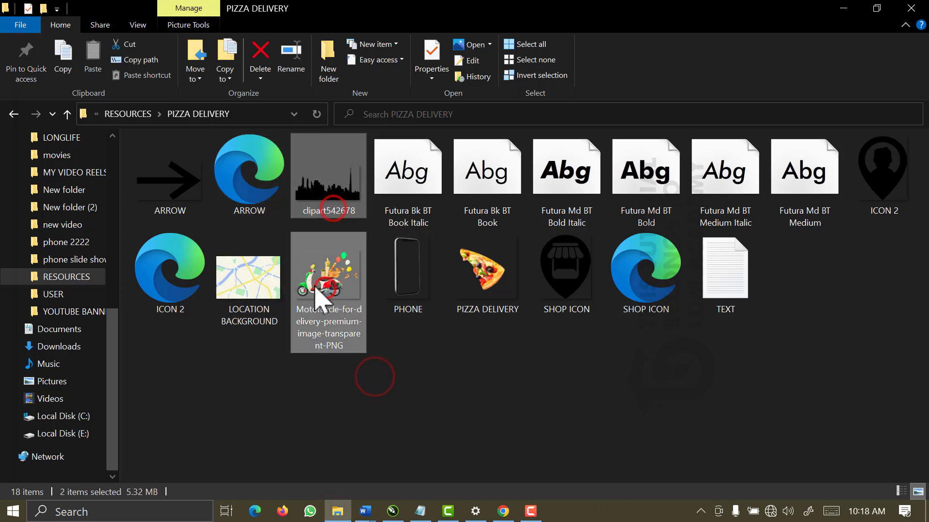
{"action": "left_click", "coordinate": [262, 286], "text": "ctrl"}
{"action": "left_click", "coordinate": [173, 194], "text": "ctrl"}
{"action": "left_click", "coordinate": [173, 195], "text": "ctrl"}
{"action": "left_click", "coordinate": [247, 199], "text": "ctrl"}
{"action": "left_click", "coordinate": [178, 275], "text": "ctrl"}
{"action": "left_click", "coordinate": [419, 292], "text": "ctrl"}
{"action": "left_click", "coordinate": [476, 290], "text": "ctrl"}
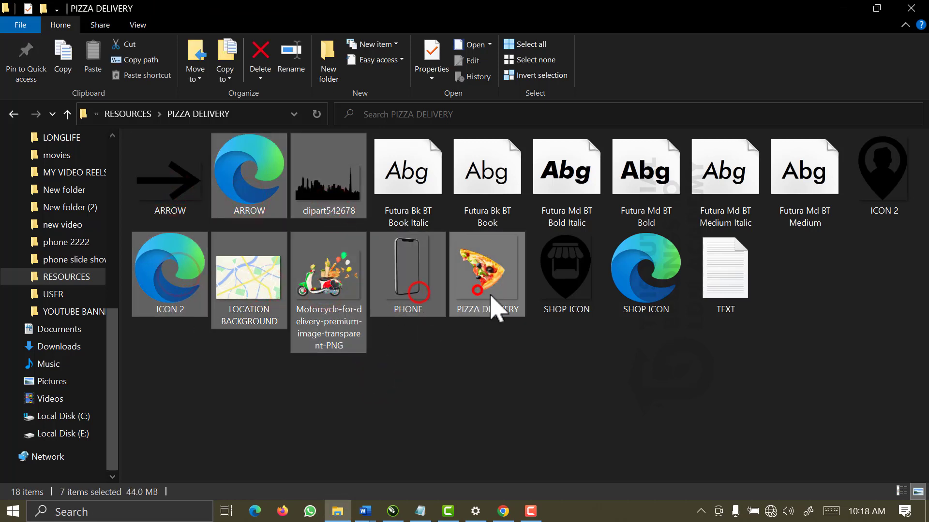
{"action": "left_click", "coordinate": [656, 299], "text": "ctrl"}
{"action": "left_click", "coordinate": [842, 9]}
{"action": "right_click", "coordinate": [222, 192]}
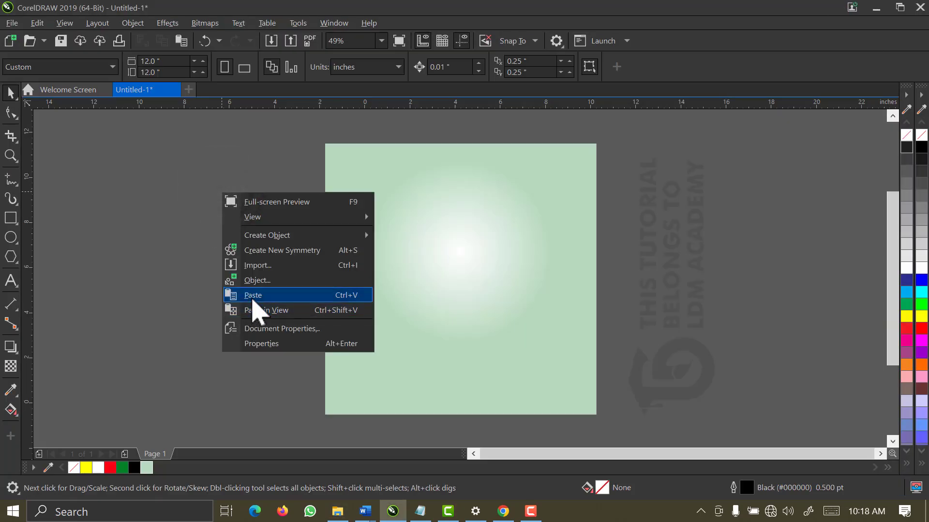
Paste the copied images onto the canvas around the green square
{"action": "left_click", "coordinate": [251, 296]}
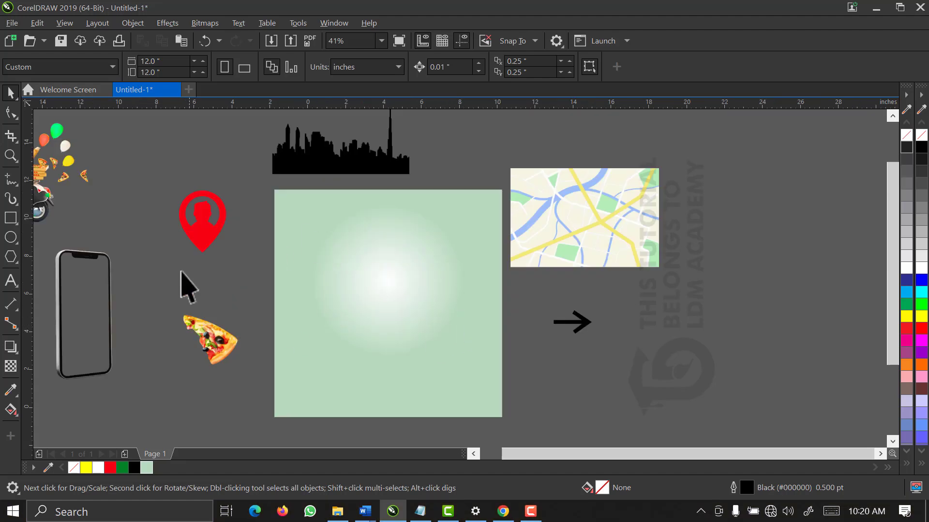
{"action": "left_click", "coordinate": [313, 246]}
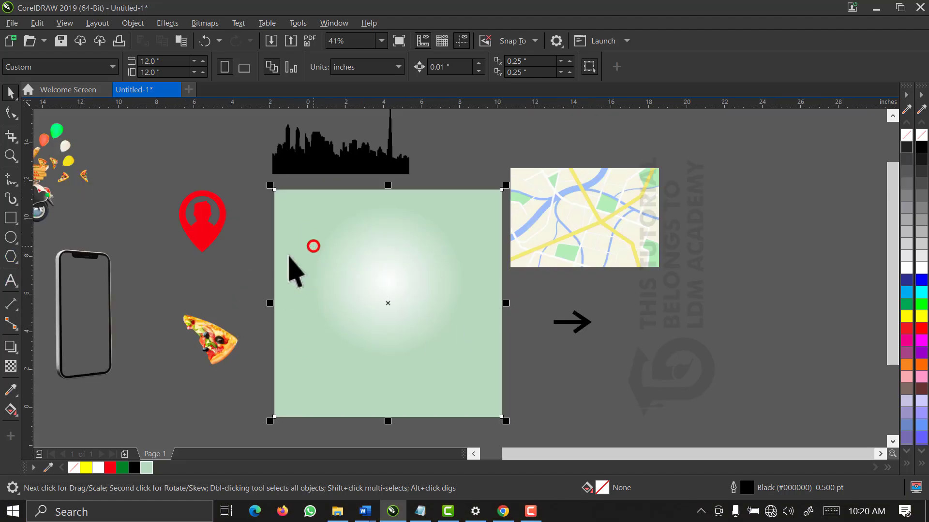
{"action": "left_click", "coordinate": [11, 281]}
{"action": "left_click", "coordinate": [10, 92]}
Select all of the ad text in Notepad and return to CorelDRAW
{"action": "left_click", "coordinate": [419, 511]}
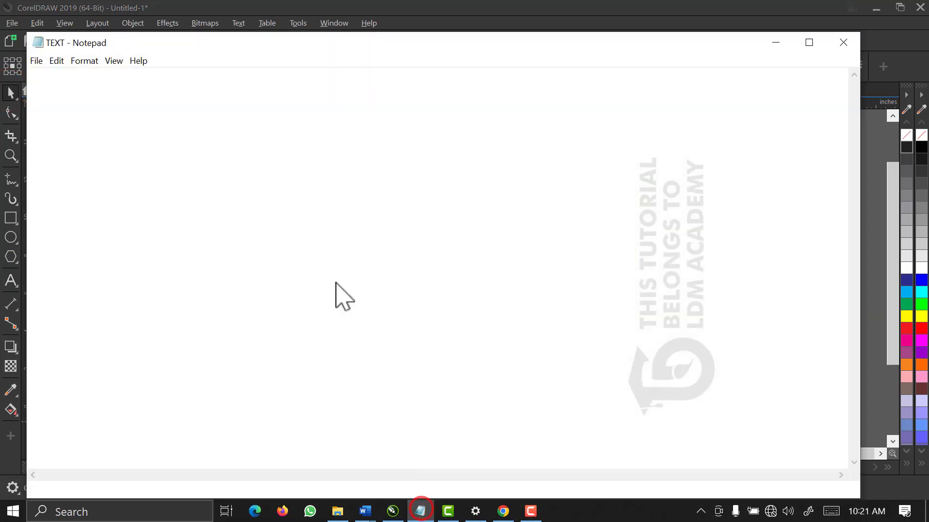
{"action": "left_click_drag", "start_coordinate": [30, 75], "coordinate": [300, 258]}
{"action": "key", "text": "ctrl+c"}
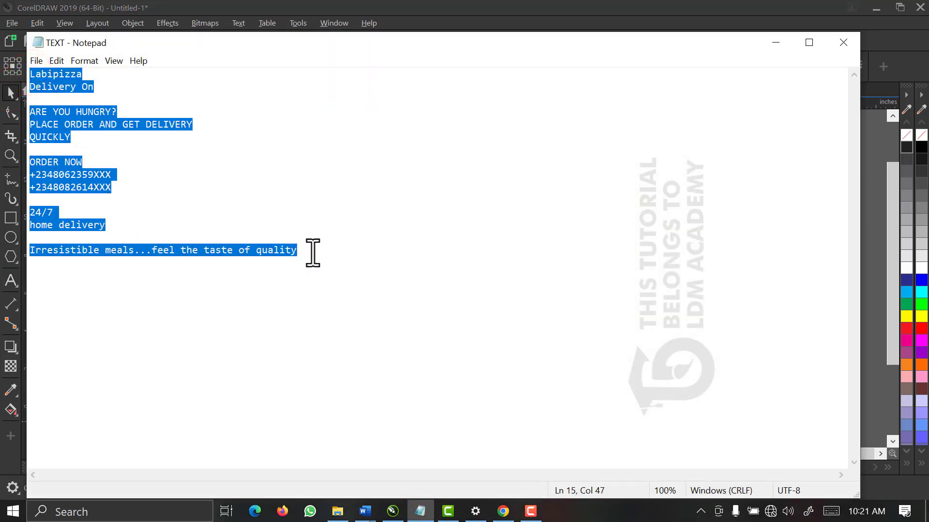
{"action": "left_click", "coordinate": [775, 42]}
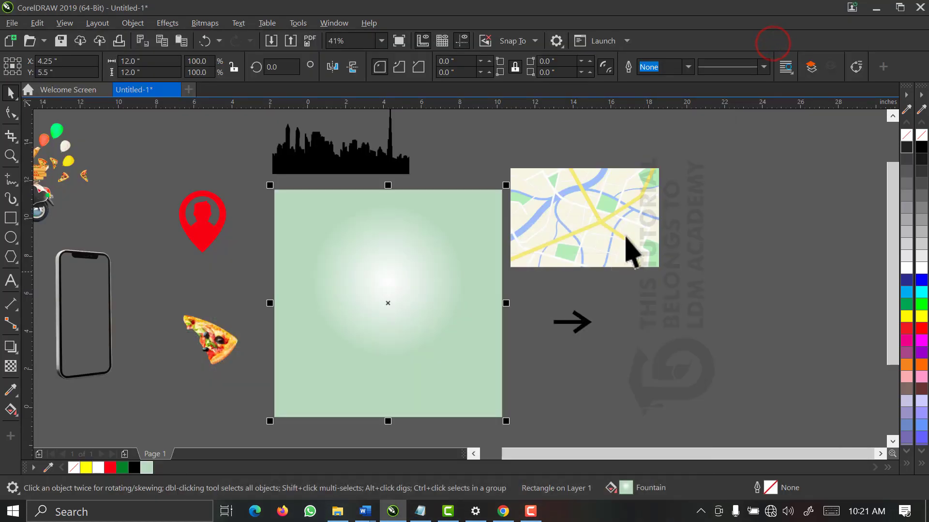
Move the map higher and paste the Labipizza ad text right of the square
{"action": "left_click", "coordinate": [619, 248]}
{"action": "left_click_drag", "start_coordinate": [621, 154], "coordinate": [624, 154]}
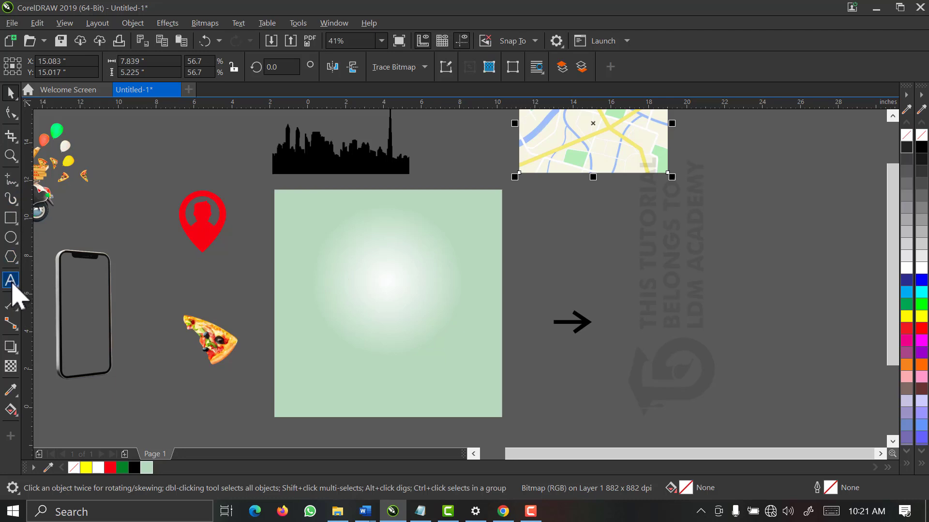
{"action": "left_click", "coordinate": [10, 281]}
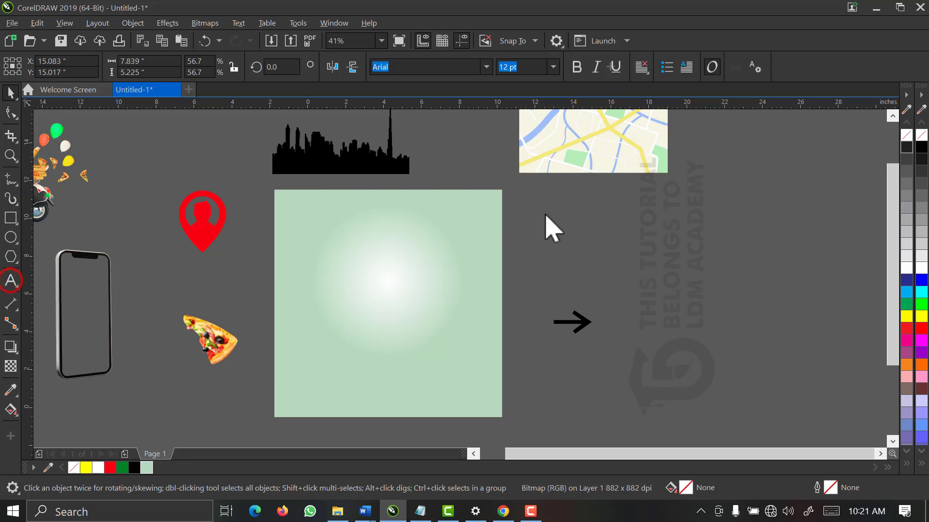
{"action": "left_click", "coordinate": [637, 241]}
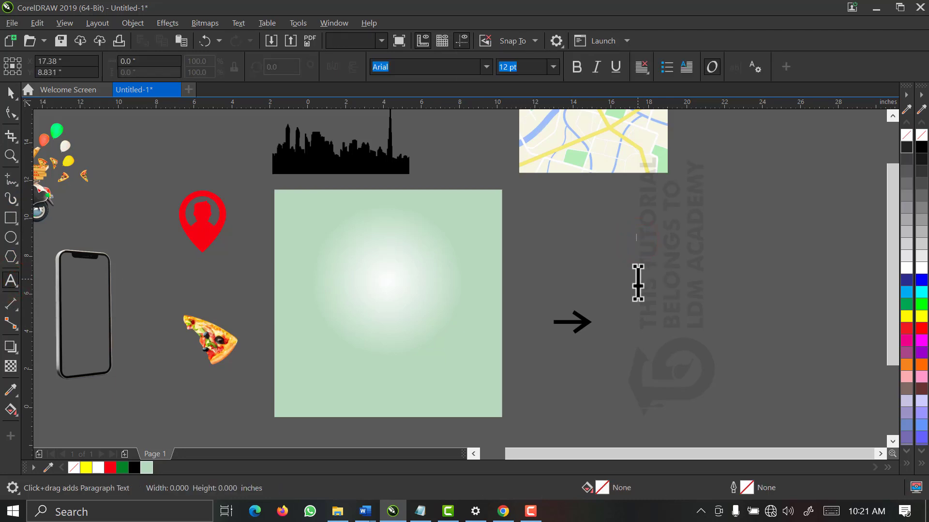
{"action": "key", "text": "ctrl+v"}
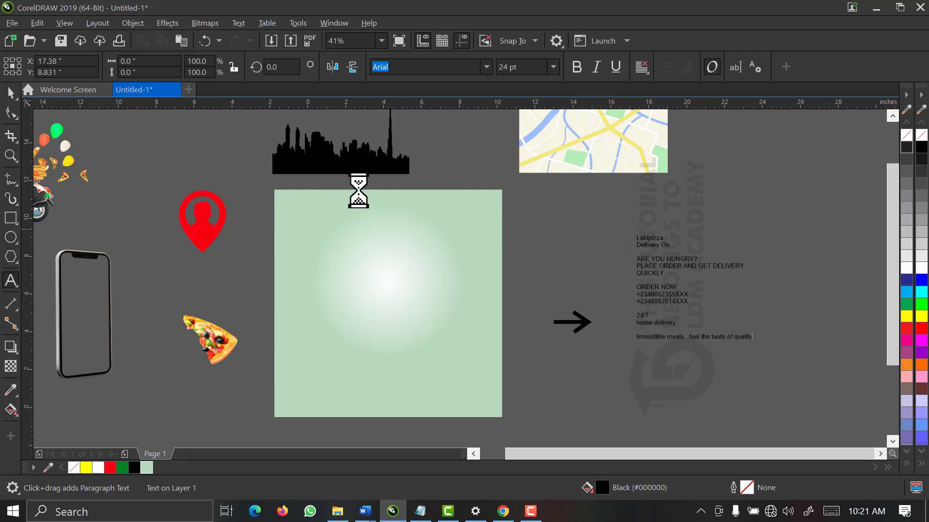
Enlarge the pasted ad text from 24 pt to about 38 pt
{"action": "left_click", "coordinate": [10, 93]}
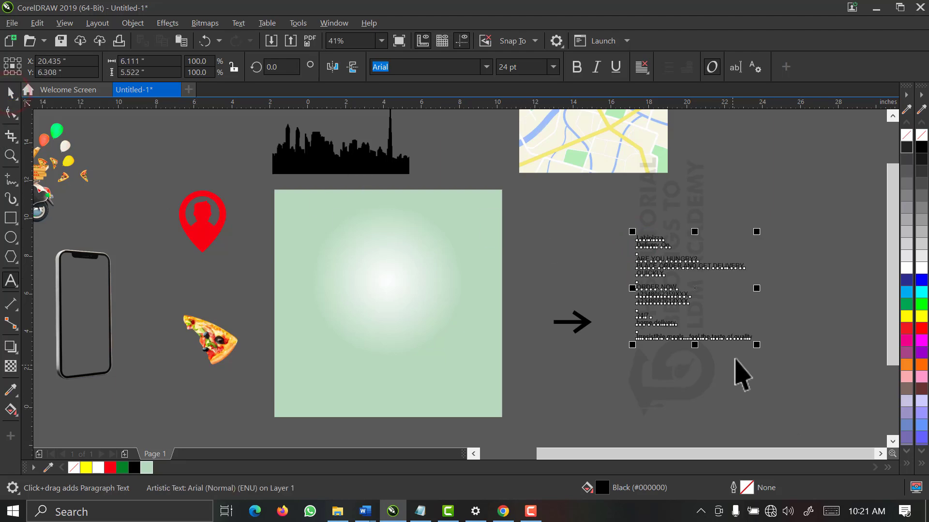
{"action": "left_click_drag", "start_coordinate": [756, 347], "coordinate": [808, 379]}
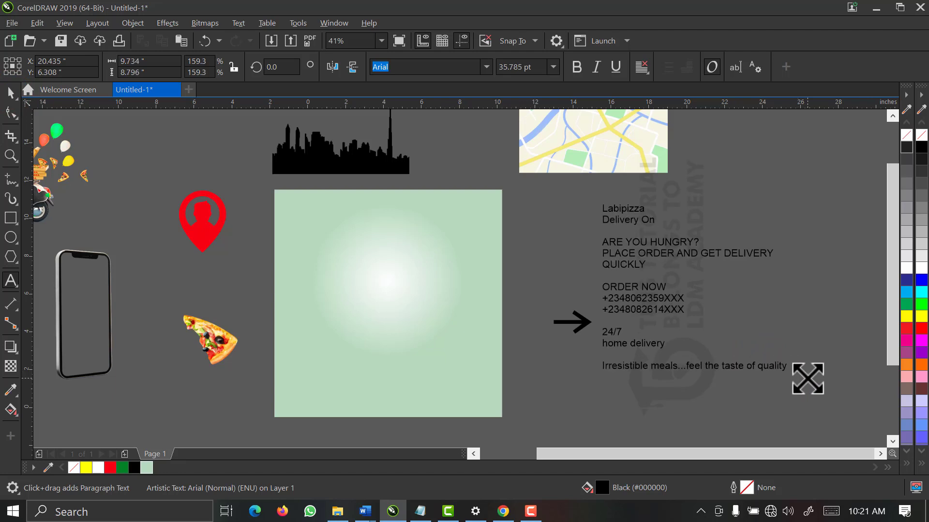
{"action": "left_click", "coordinate": [769, 207]}
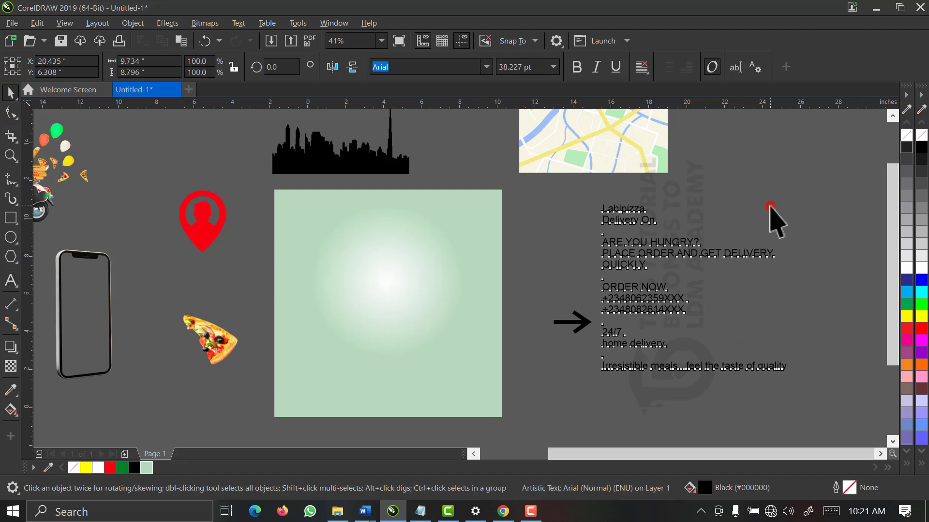
{"action": "left_click", "coordinate": [757, 228]}
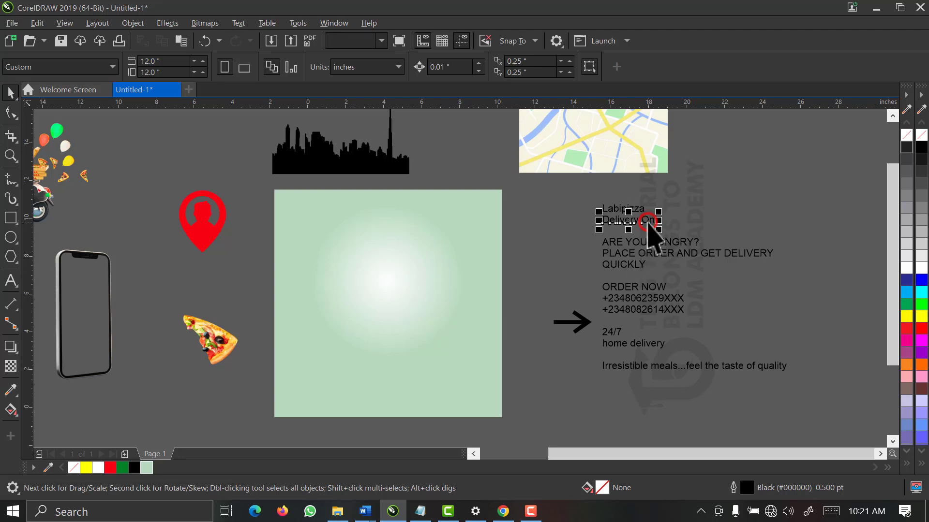
Move 'Delivery On' to the square's centre and break it into separate 'Delivery' and 'On' lines
{"action": "left_click_drag", "start_coordinate": [645, 221], "coordinate": [479, 309]}
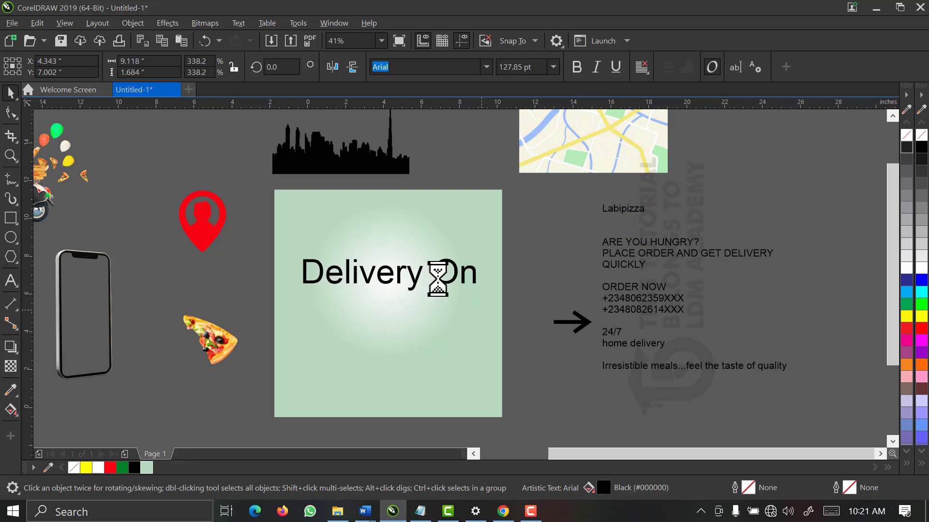
{"action": "double_click", "coordinate": [436, 276]}
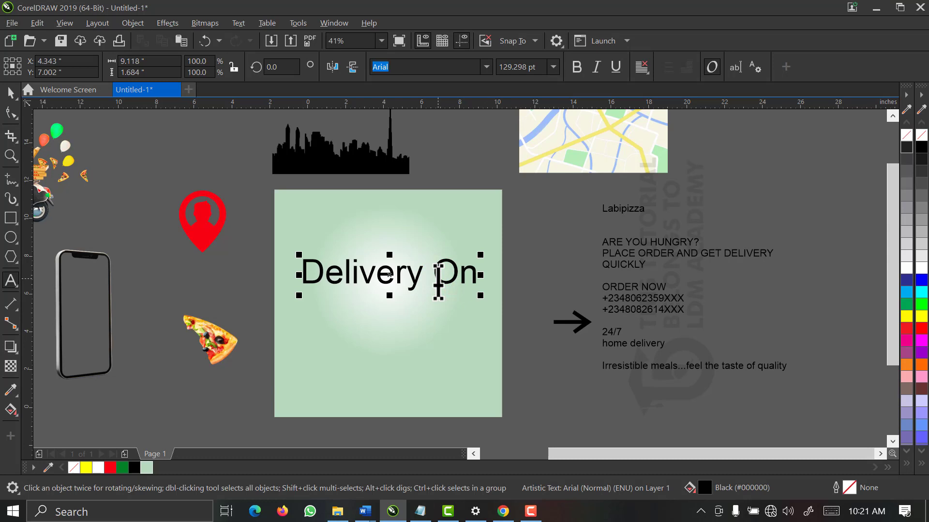
{"action": "key", "text": "Return"}
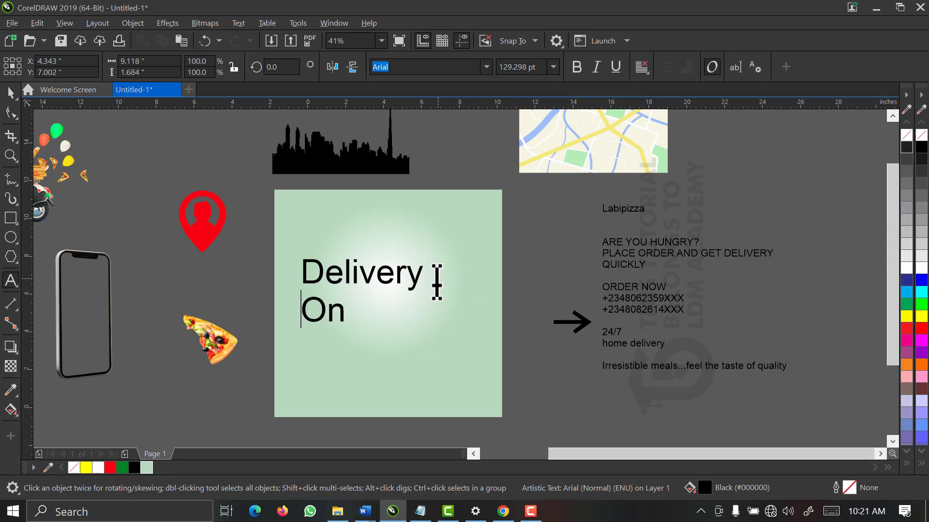
{"action": "left_click", "coordinate": [11, 90]}
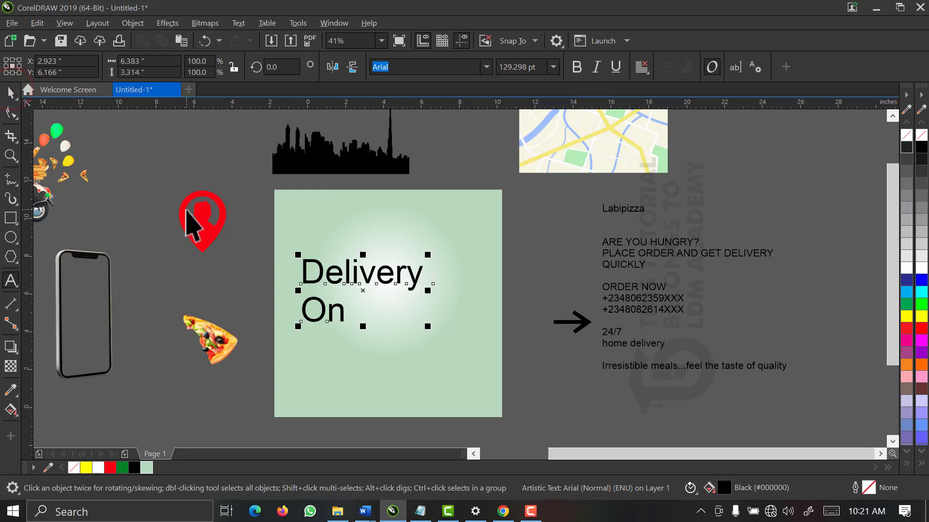
{"action": "key", "text": "ctrl+k"}
Change 'On' to uppercase 'ON' and enlarge it to about three times its size
{"action": "left_click", "coordinate": [329, 312]}
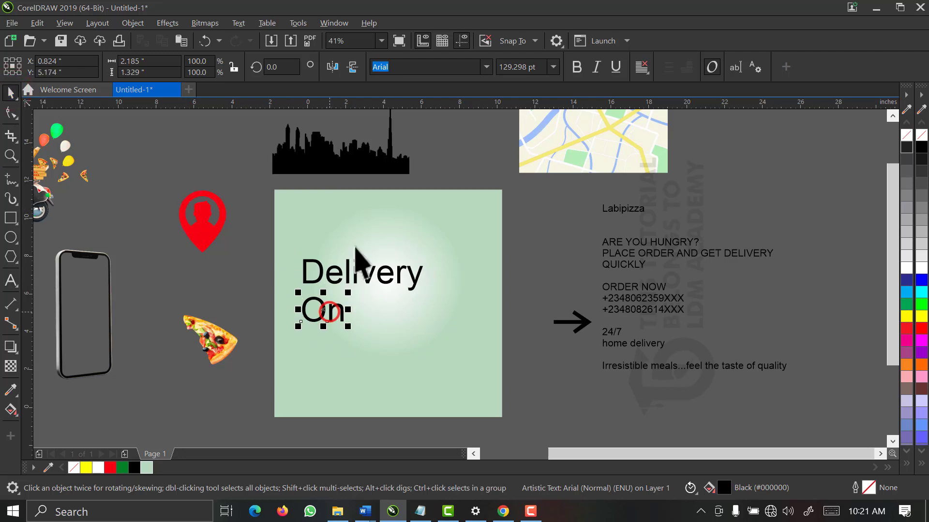
{"action": "left_click", "coordinate": [238, 23]}
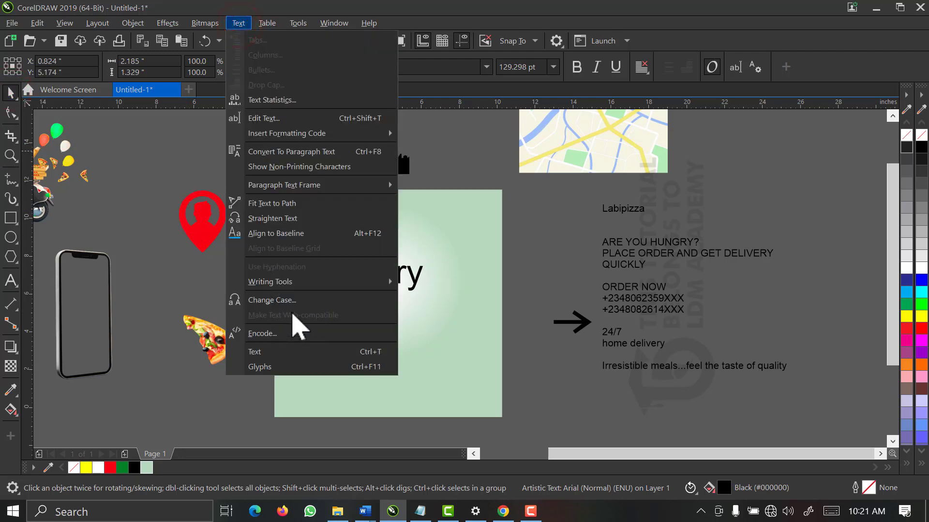
{"action": "left_click", "coordinate": [267, 301]}
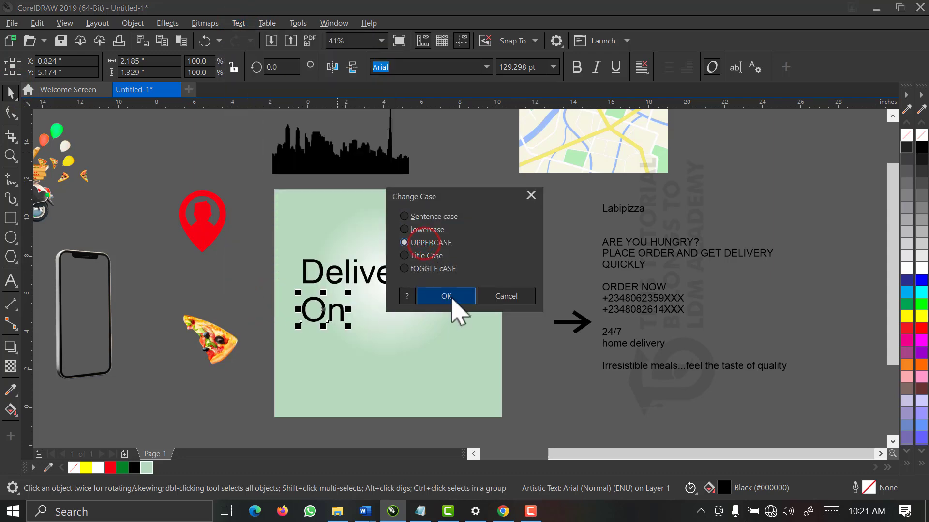
{"action": "left_click", "coordinate": [448, 296]}
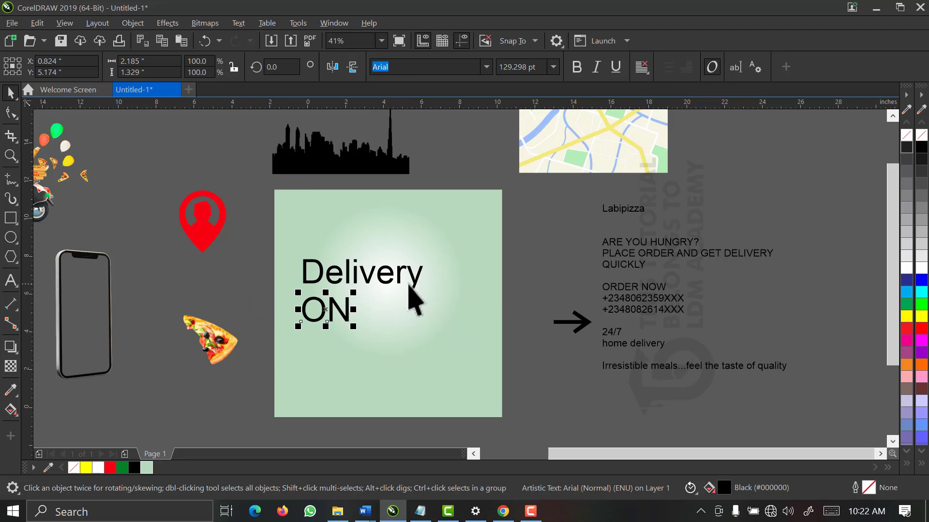
{"action": "left_click_drag", "start_coordinate": [353, 326], "coordinate": [445, 387]}
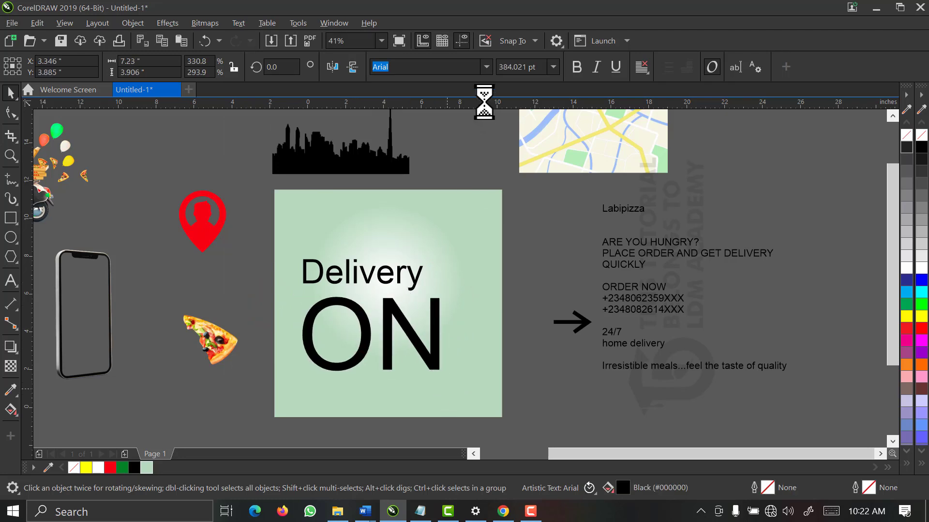
Make ON italic Futura Md BT with tight O–N spacing, and shrink Delivery slightly
{"action": "left_click", "coordinate": [486, 67]}
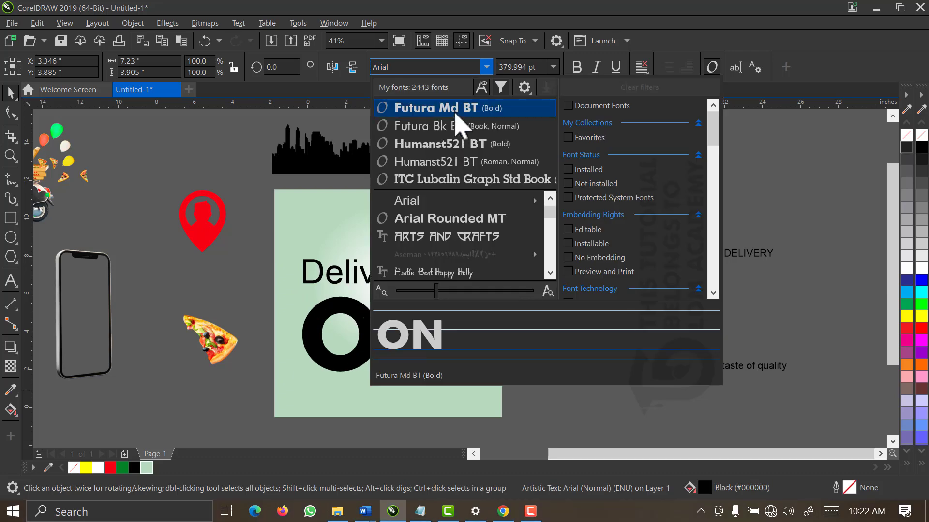
{"action": "key", "text": "Escape"}
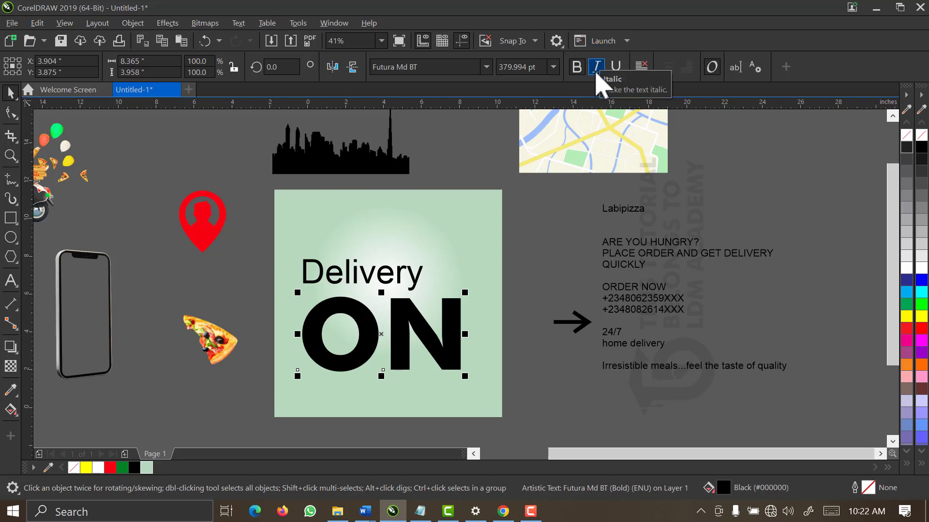
{"action": "left_click", "coordinate": [596, 71]}
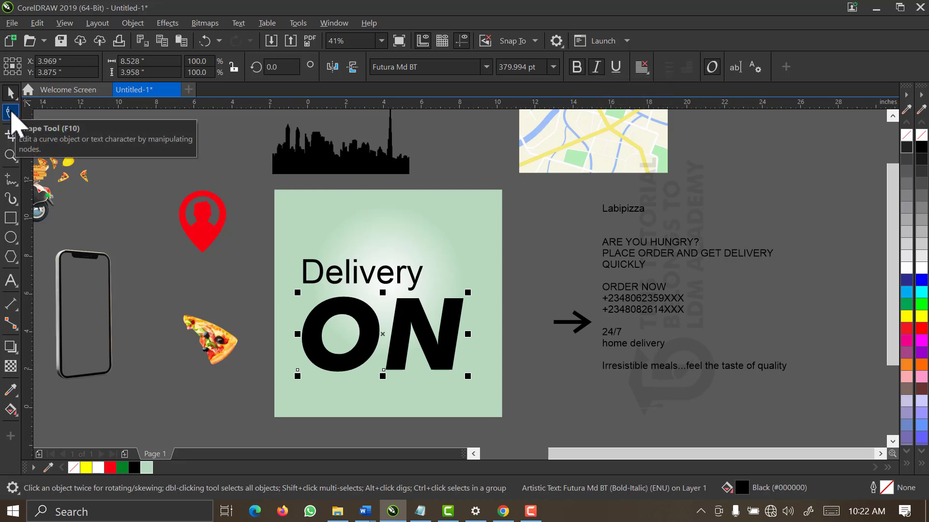
{"action": "left_click", "coordinate": [11, 113]}
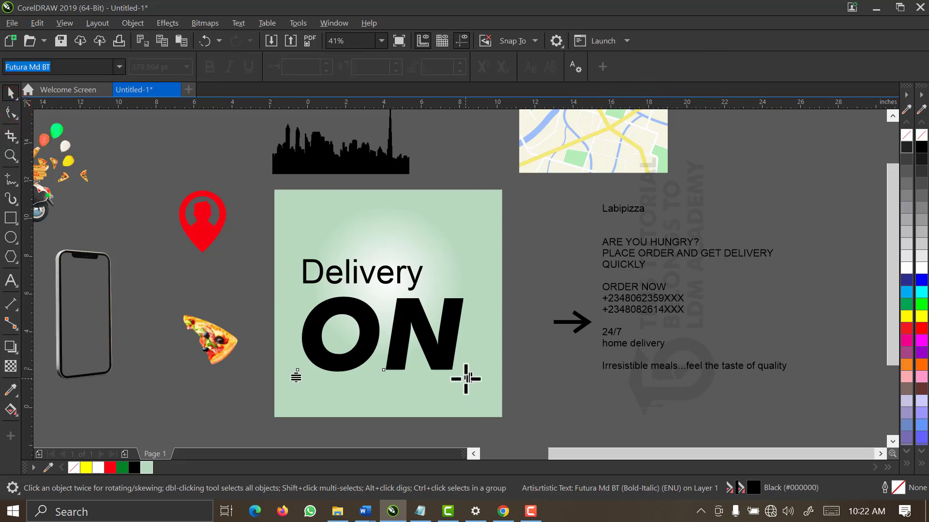
{"action": "mouse_move", "coordinate": [465, 375]}
{"action": "left_mouse_down"}
{"action": "mouse_move", "coordinate": [438, 380]}
{"action": "mouse_move", "coordinate": [461, 384]}
{"action": "left_mouse_up"}
{"action": "key", "text": "space"}
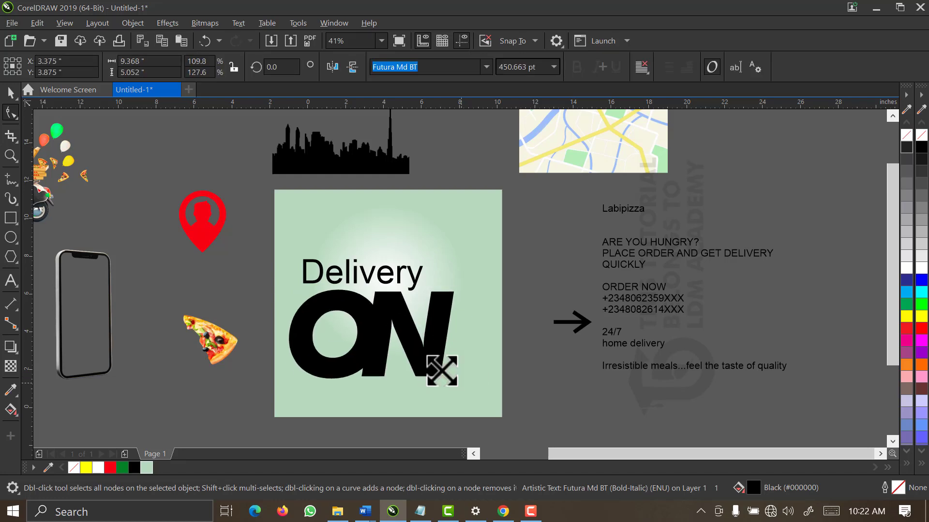
{"action": "left_click", "coordinate": [398, 277]}
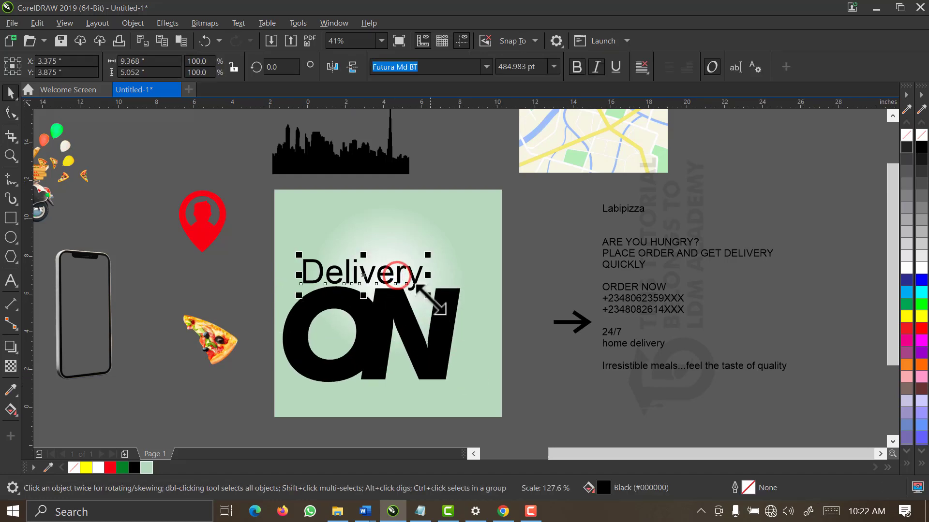
{"action": "left_click_drag", "start_coordinate": [429, 299], "coordinate": [419, 302]}
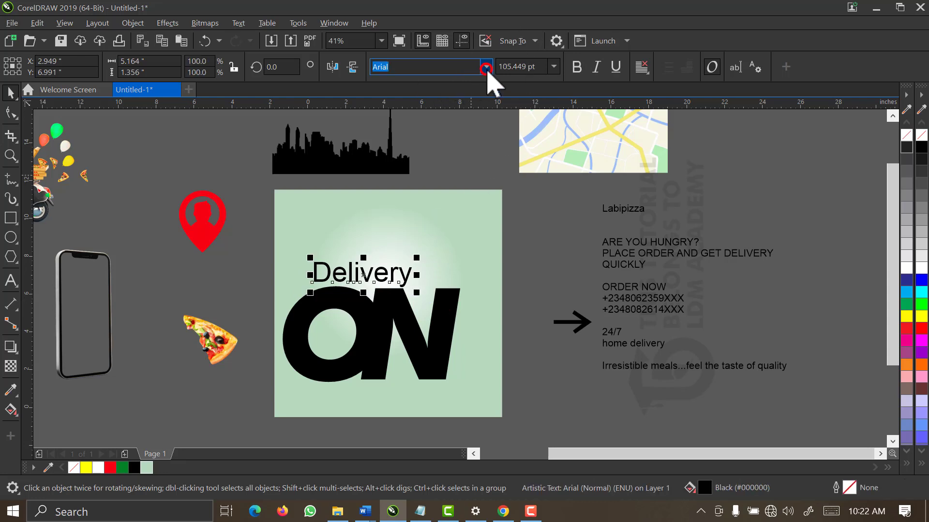
Set Delivery in bold italic Futura Md BT and move it slightly right and up
{"action": "left_click", "coordinate": [486, 69]}
{"action": "type", "text": "FUTURA"}
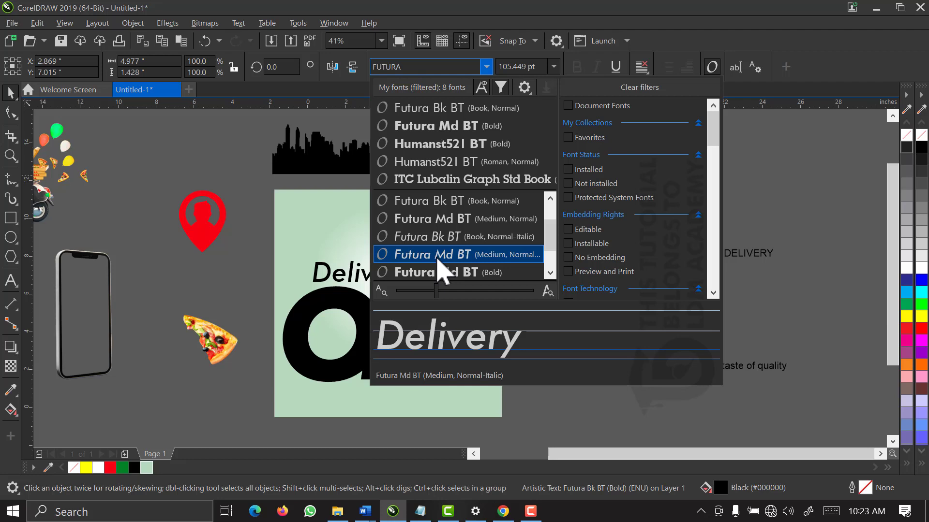
{"action": "left_click", "coordinate": [438, 256]}
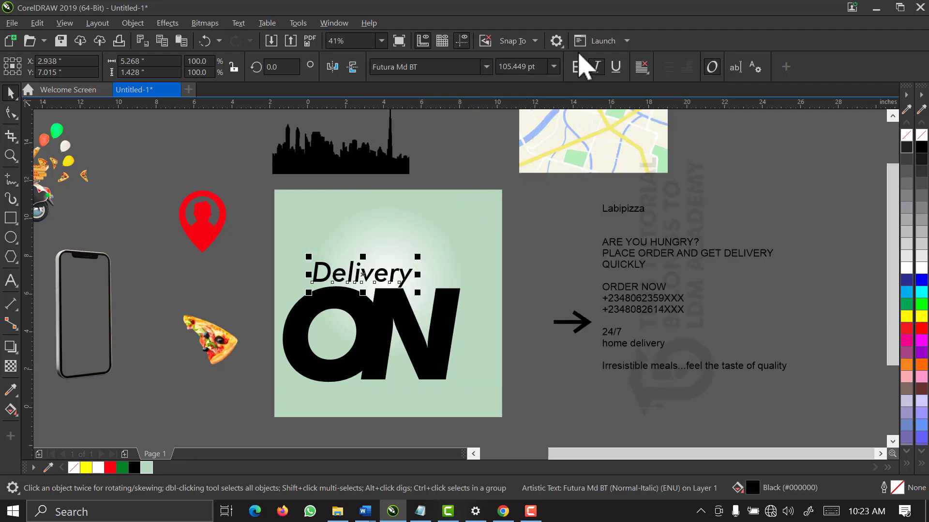
{"action": "left_click", "coordinate": [576, 67]}
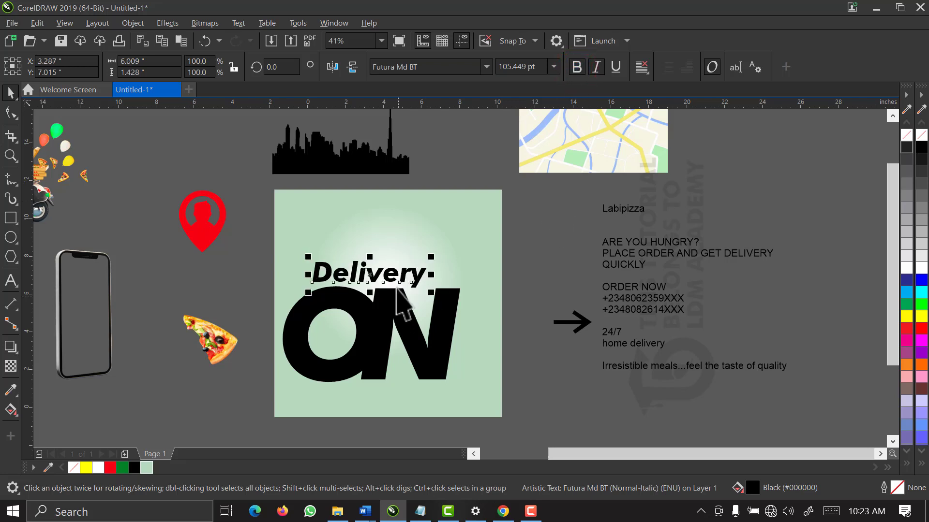
{"action": "mouse_move", "coordinate": [398, 275]}
{"action": "left_mouse_down"}
{"action": "mouse_move", "coordinate": [426, 286]}
{"action": "mouse_move", "coordinate": [427, 296]}
{"action": "mouse_move", "coordinate": [411, 280]}
{"action": "left_mouse_up"}
Shrink the ON lettering to about 86%, roughly 354 pt
{"action": "key", "text": "z"}
{"action": "left_click_drag", "start_coordinate": [245, 186], "coordinate": [521, 403]}
{"action": "key", "text": "space"}
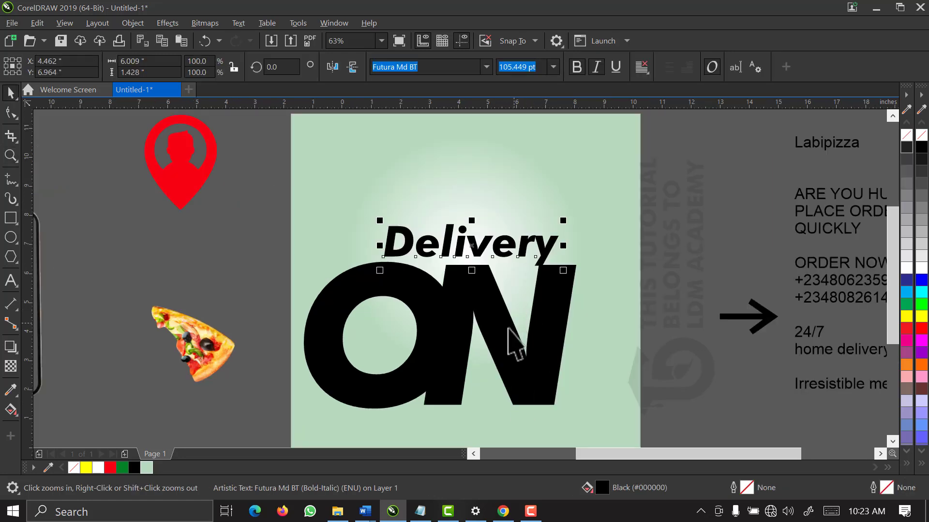
{"action": "left_click", "coordinate": [504, 331]}
{"action": "left_click_drag", "start_coordinate": [580, 414], "coordinate": [546, 403]}
{"action": "left_click", "coordinate": [543, 203]}
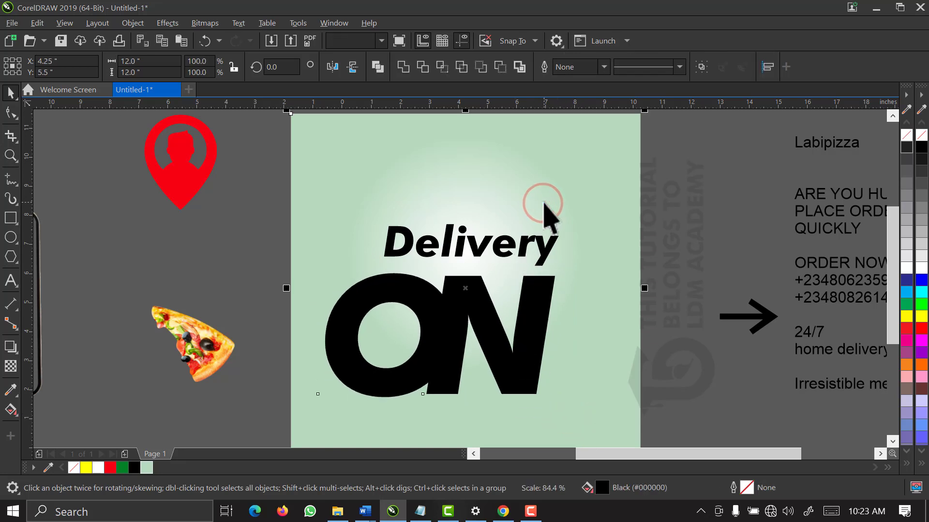
{"action": "key", "text": "ctrl+z"}
{"action": "left_click", "coordinate": [695, 223]}
{"action": "left_click", "coordinate": [487, 354]}
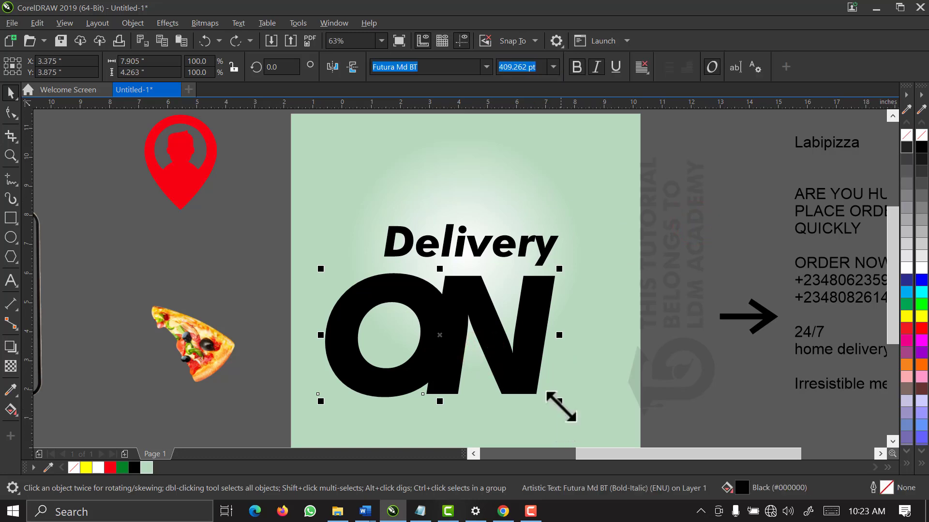
{"action": "left_click_drag", "start_coordinate": [559, 402], "coordinate": [531, 398]}
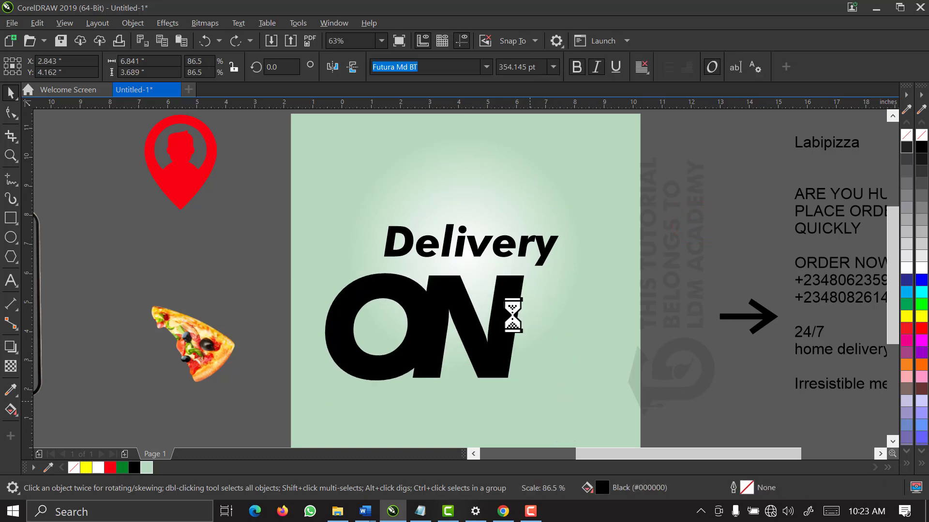
Shrink Delivery to about 79 pt and move ON up just beneath it
{"action": "left_click", "coordinate": [489, 236]}
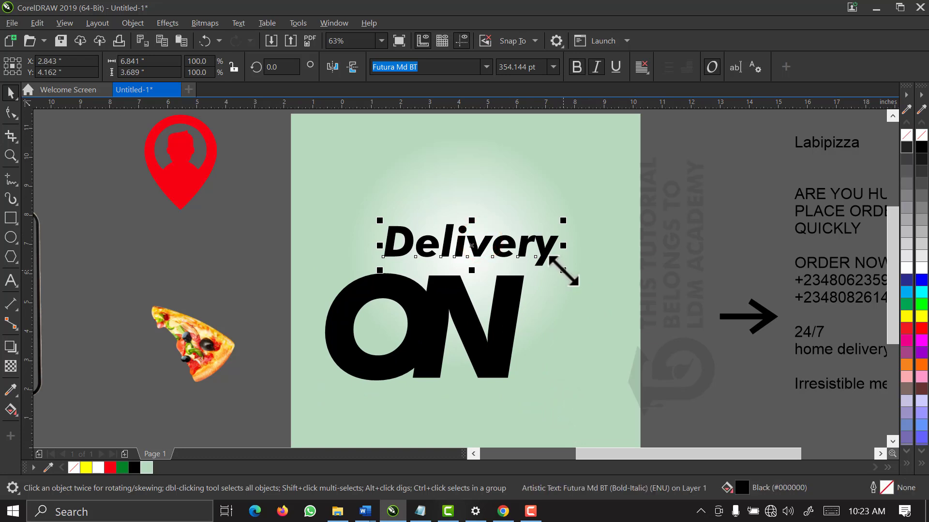
{"action": "left_click_drag", "start_coordinate": [562, 270], "coordinate": [517, 254]}
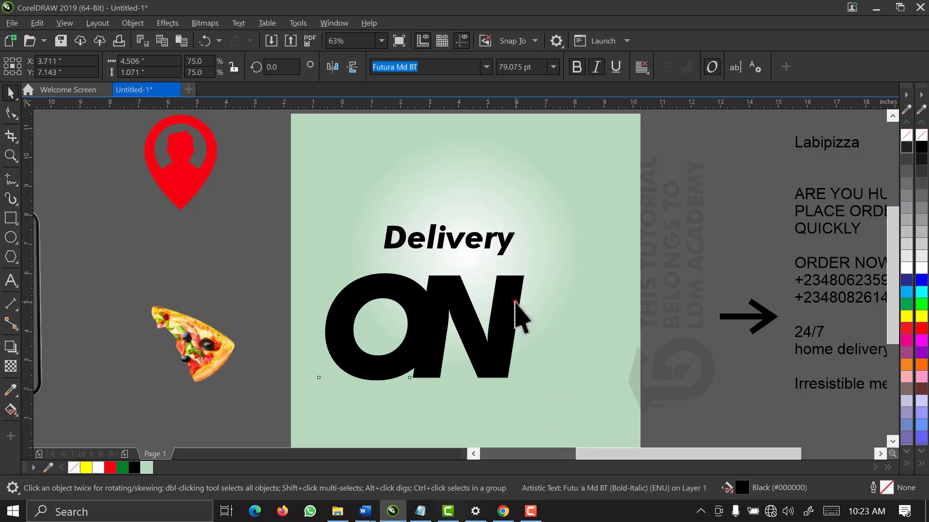
{"action": "left_click_drag", "start_coordinate": [504, 309], "coordinate": [533, 297]}
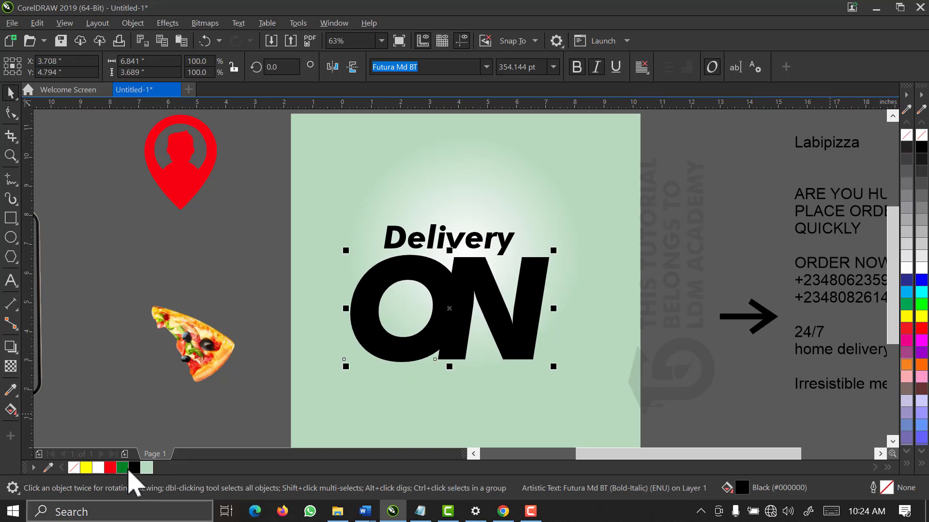
{"action": "left_click", "coordinate": [123, 467]}
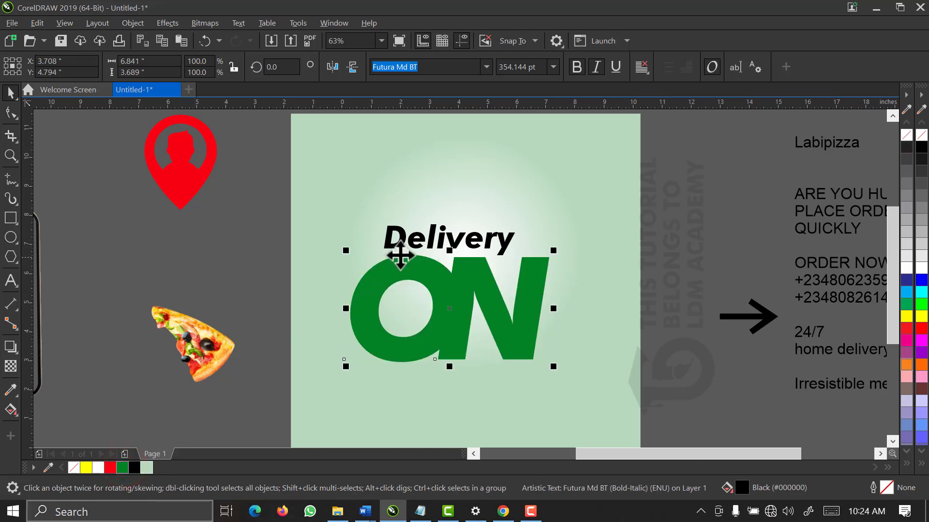
{"action": "left_click_drag", "start_coordinate": [429, 238], "coordinate": [437, 242]}
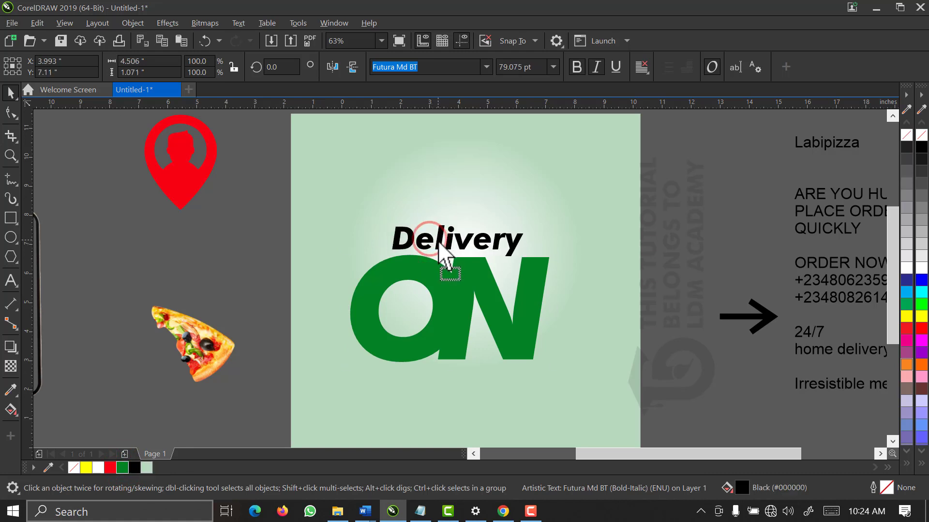
{"action": "left_click", "coordinate": [134, 468]}
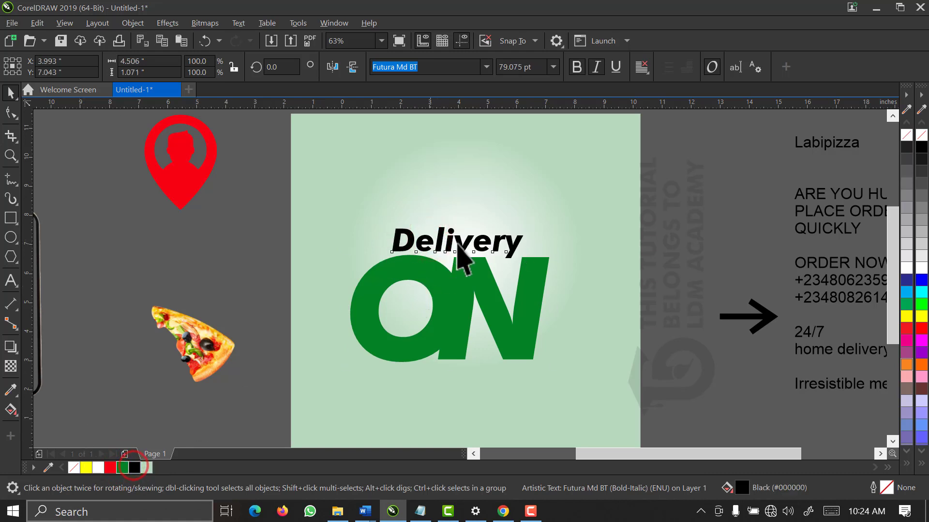
{"action": "left_click", "coordinate": [215, 249]}
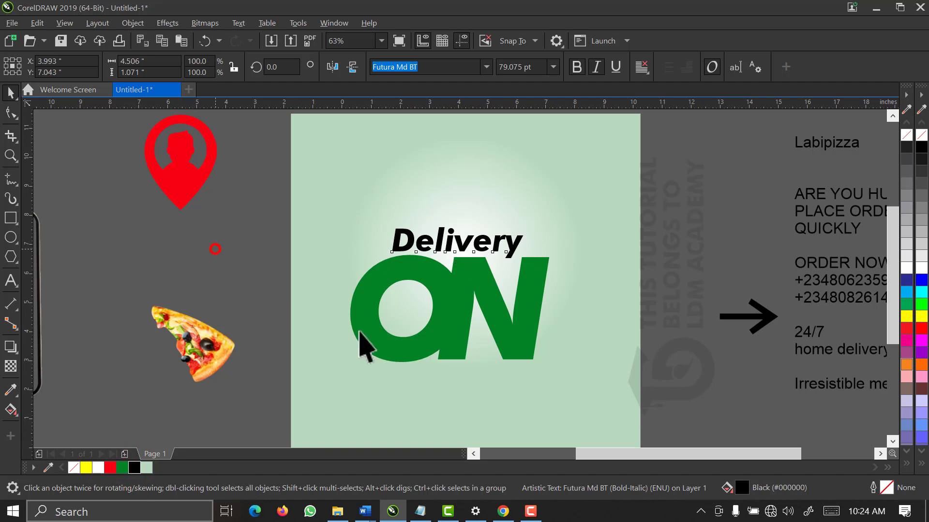
{"action": "left_click_drag", "start_coordinate": [245, 196], "coordinate": [652, 419]}
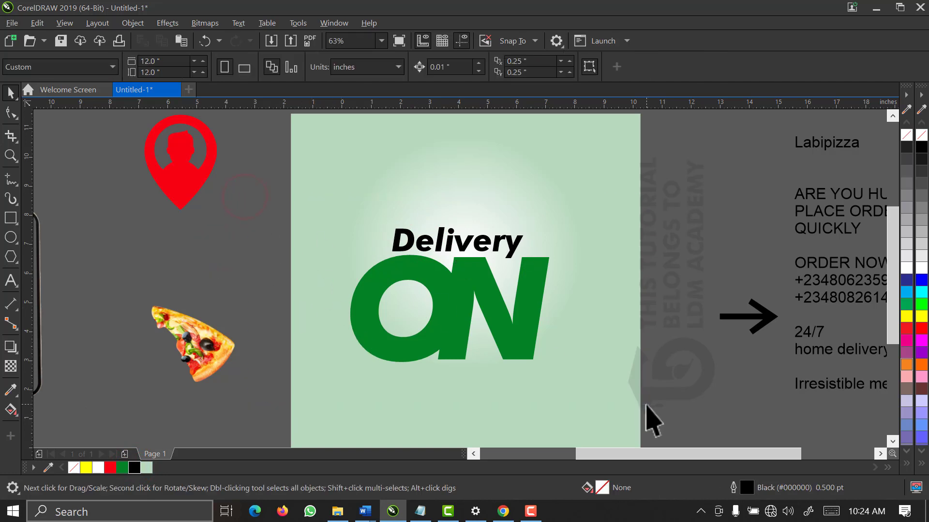
{"action": "key", "text": "c"}
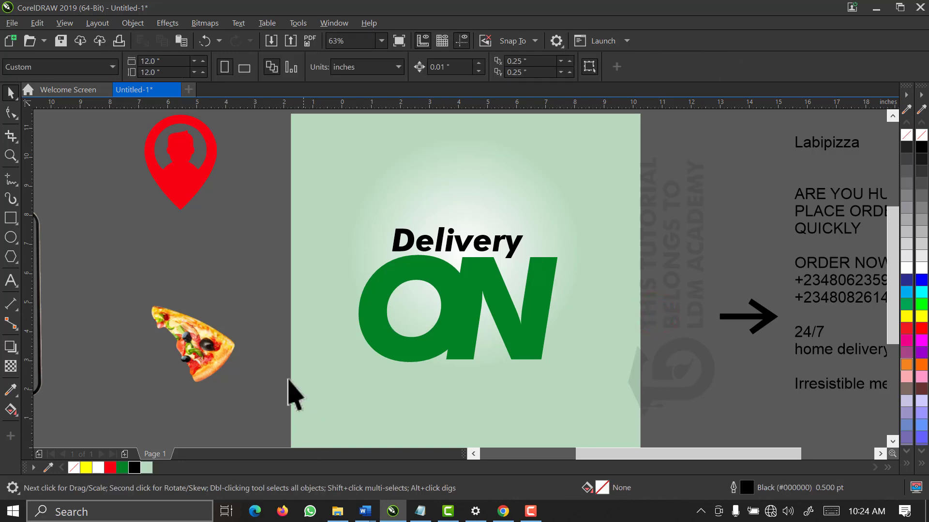
{"action": "scroll", "coordinate": [264, 315], "scroll_direction": "down", "scroll_amount": 2}
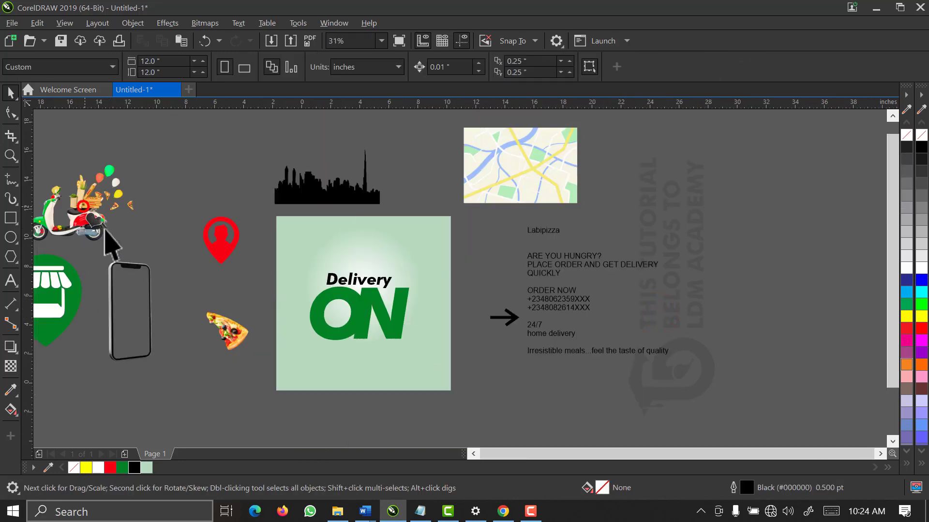
Bring the scooter image onto the ON graphic and mirror it horizontally
{"action": "left_click_drag", "start_coordinate": [144, 274], "coordinate": [363, 318]}
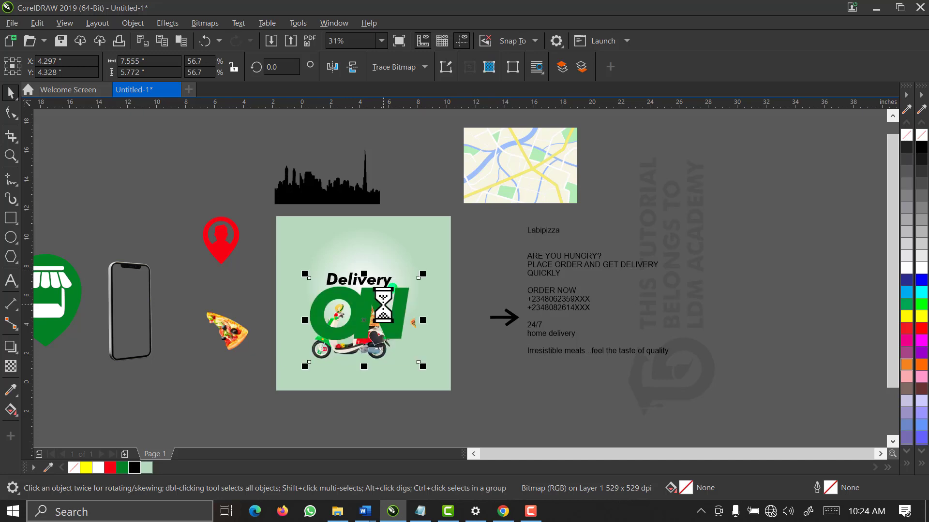
{"action": "key", "text": "z"}
{"action": "left_click_drag", "start_coordinate": [476, 225], "coordinate": [255, 412]}
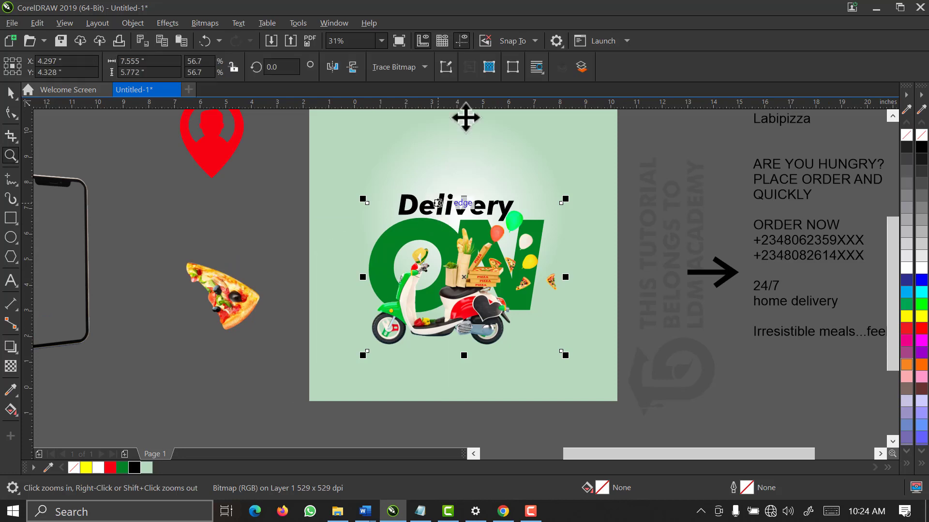
{"action": "left_click", "coordinate": [306, 162]}
{"action": "left_click", "coordinate": [431, 300]}
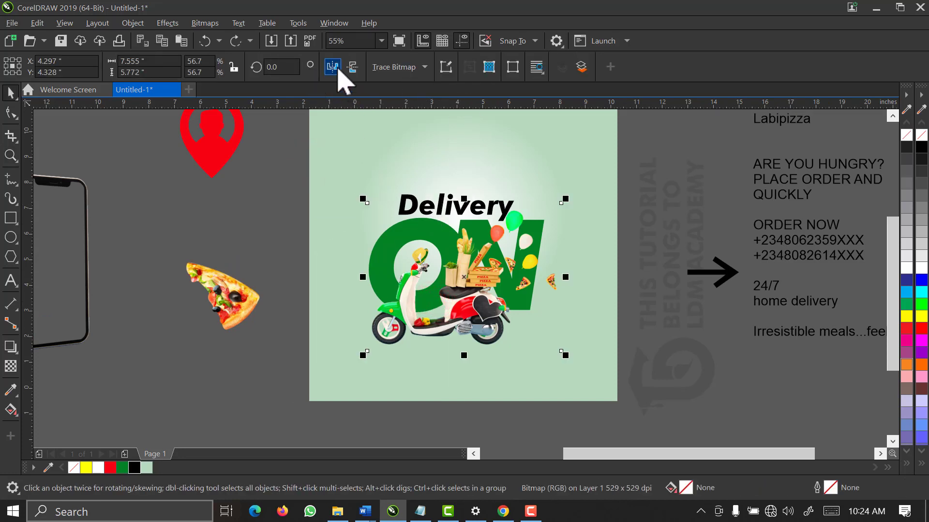
{"action": "left_click", "coordinate": [337, 68]}
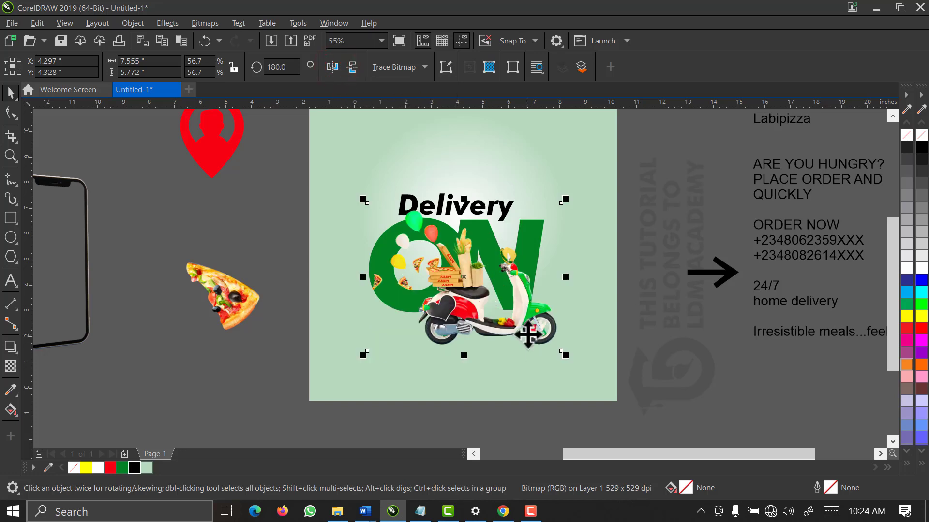
Position the scooter over the ON lettering and enlarge it slightly
{"action": "left_click_drag", "start_coordinate": [511, 331], "coordinate": [543, 331]}
{"action": "key", "text": "z"}
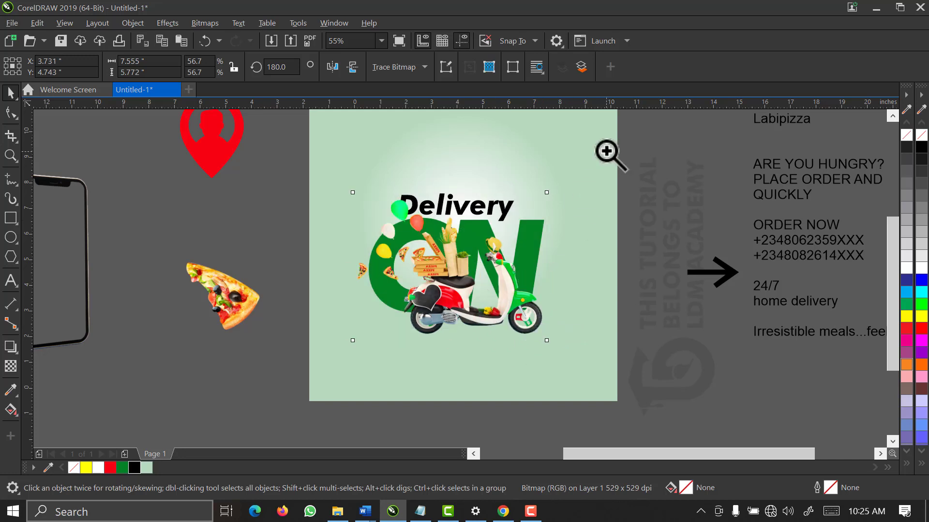
{"action": "left_click_drag", "start_coordinate": [606, 150], "coordinate": [353, 370]}
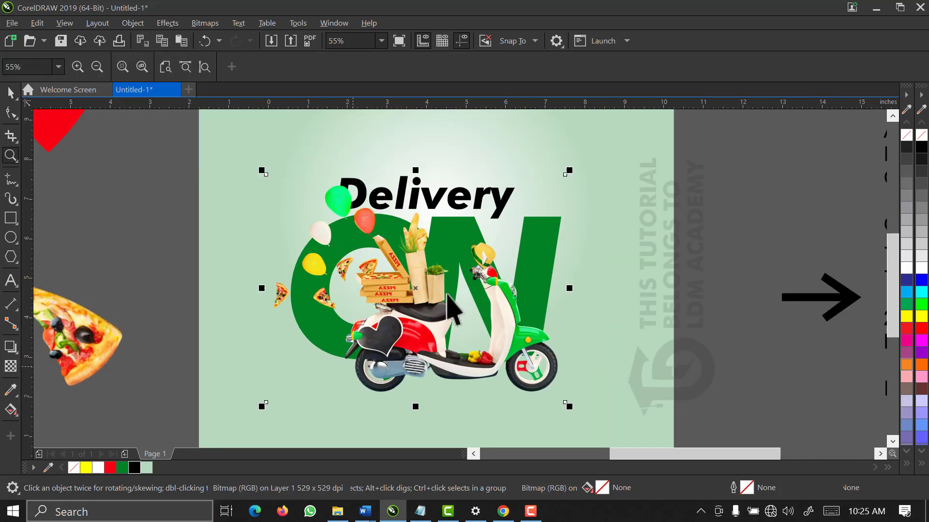
{"action": "left_click_drag", "start_coordinate": [505, 321], "coordinate": [490, 303]}
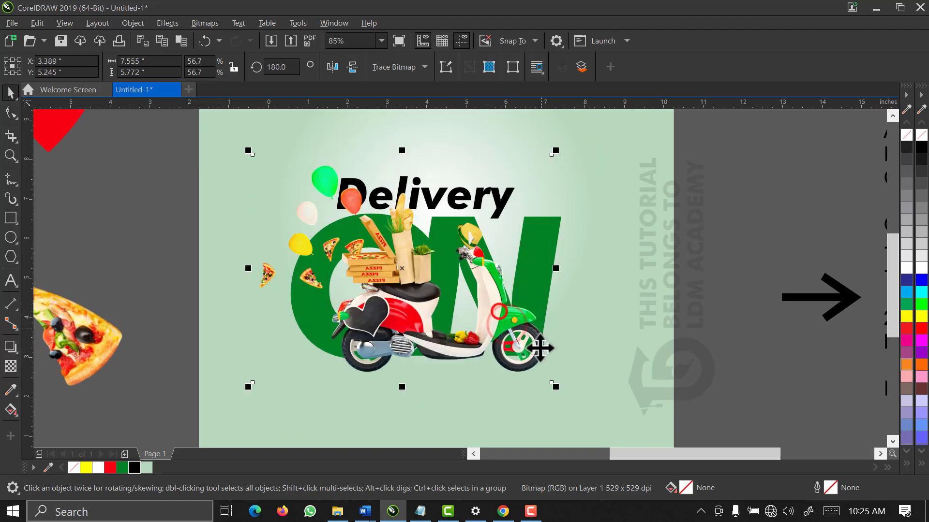
{"action": "left_click", "coordinate": [192, 155]}
{"action": "left_click_drag", "start_coordinate": [177, 135], "coordinate": [587, 381]}
{"action": "left_click", "coordinate": [695, 336]}
{"action": "left_click_drag", "start_coordinate": [527, 360], "coordinate": [547, 377]}
{"action": "scroll", "coordinate": [546, 377], "scroll_direction": "up", "scroll_amount": 2}
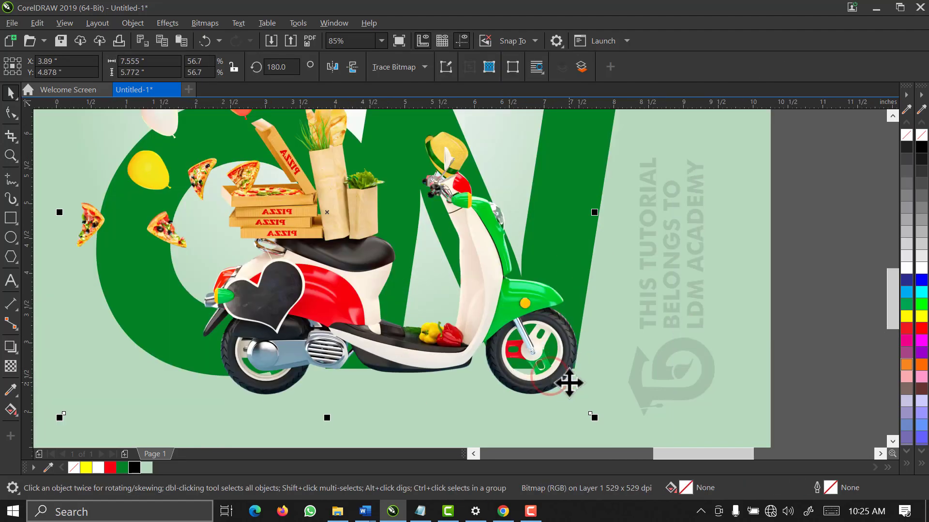
{"action": "left_click_drag", "start_coordinate": [593, 418], "coordinate": [601, 424]}
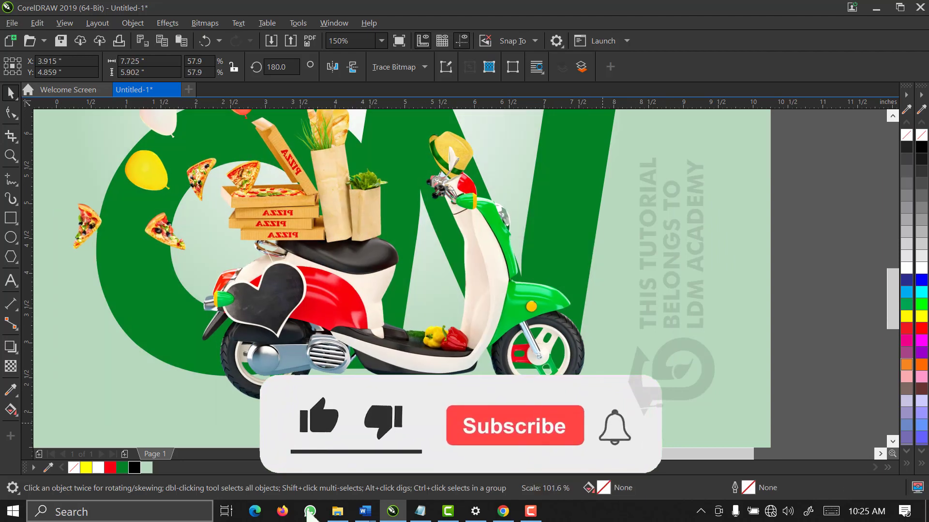
{"action": "scroll", "coordinate": [537, 370], "scroll_direction": "down", "scroll_amount": 2}
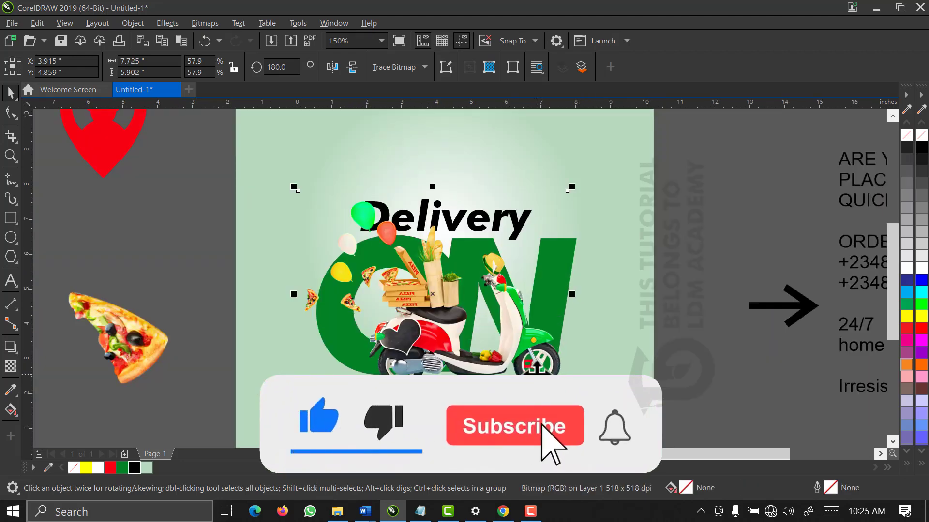
{"action": "left_click", "coordinate": [686, 245]}
{"action": "left_click", "coordinate": [499, 216]}
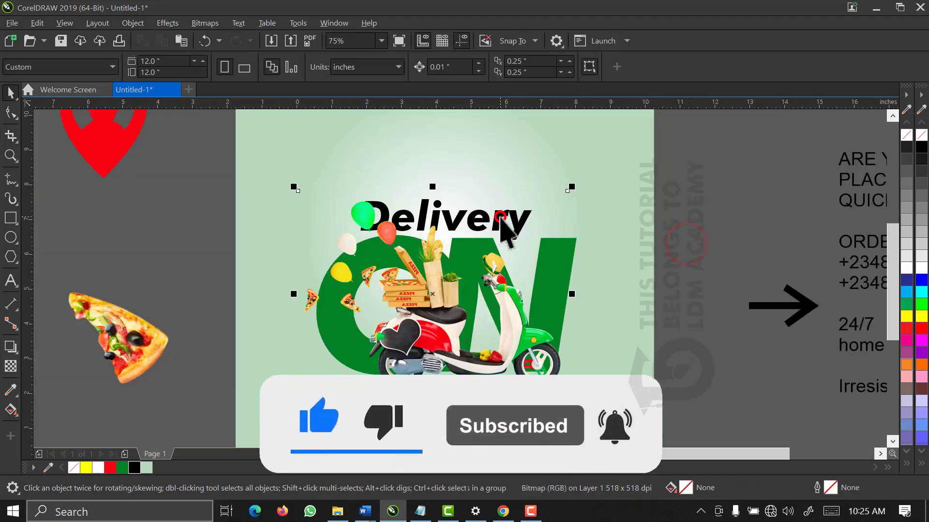
Shift the Delivery text slightly right and up, then fit the whole page in view
{"action": "left_click_drag", "start_coordinate": [711, 155], "coordinate": [329, 315]}
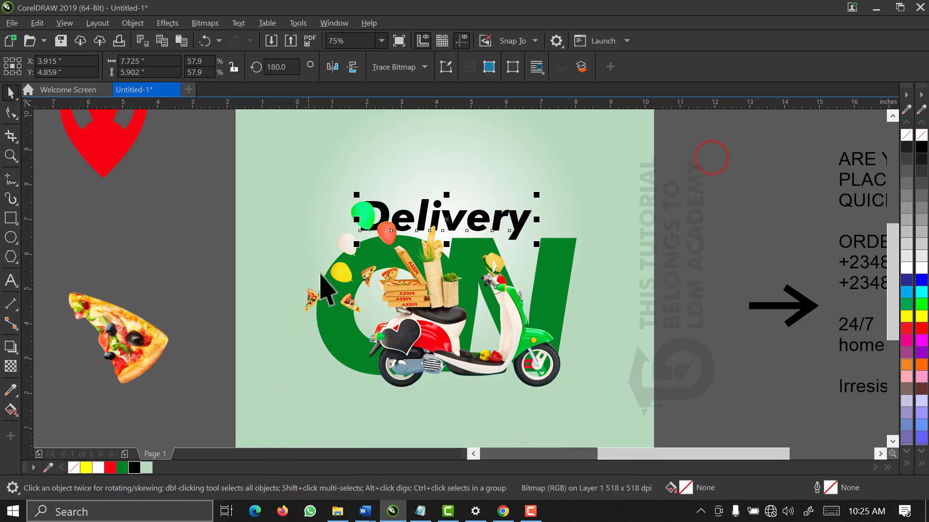
{"action": "left_click_drag", "start_coordinate": [446, 222], "coordinate": [459, 219]}
{"action": "key", "text": "F2"}
{"action": "left_click_drag", "start_coordinate": [270, 141], "coordinate": [646, 319]}
{"action": "left_click_drag", "start_coordinate": [466, 267], "coordinate": [468, 257]}
{"action": "key", "text": "F3"}
{"action": "left_click", "coordinate": [382, 41]}
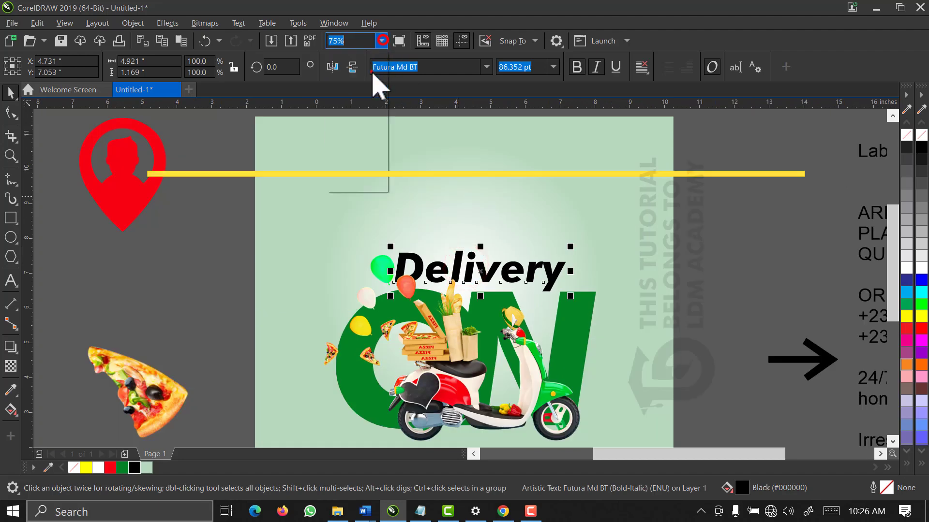
{"action": "left_click", "coordinate": [373, 73]}
{"action": "left_click", "coordinate": [491, 263]}
{"action": "left_click", "coordinate": [312, 218]}
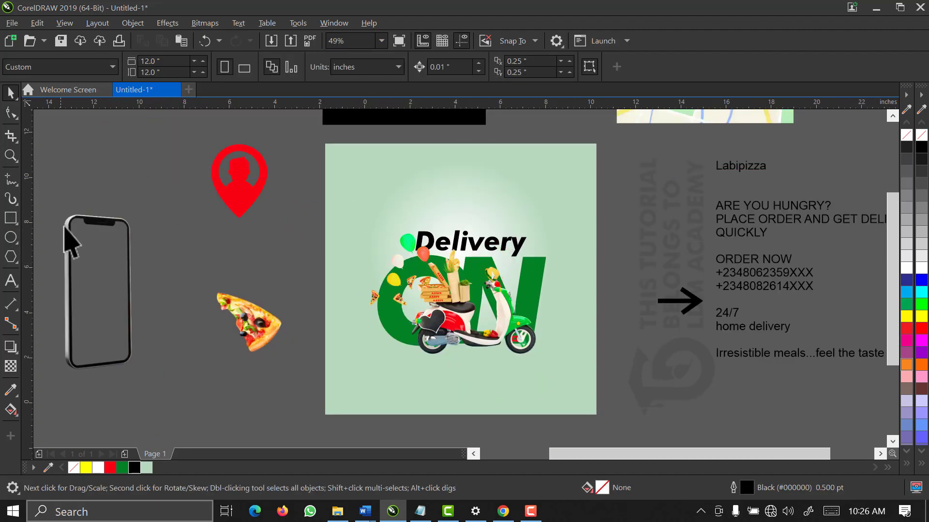
Place the smartphone image on the page near the scooter's rear wheel
{"action": "left_click_drag", "start_coordinate": [68, 227], "coordinate": [370, 211]}
{"action": "scroll", "coordinate": [369, 211], "scroll_direction": "up", "scroll_amount": 2}
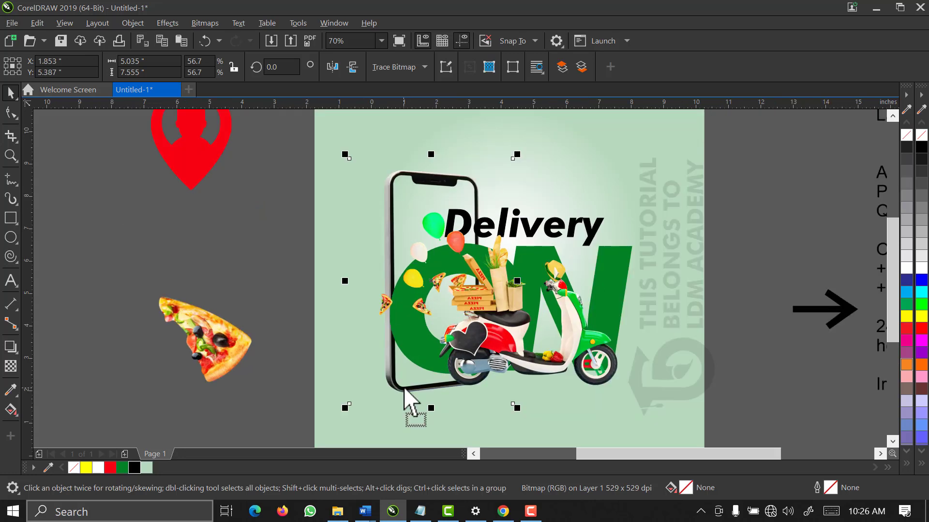
{"action": "key", "text": "z"}
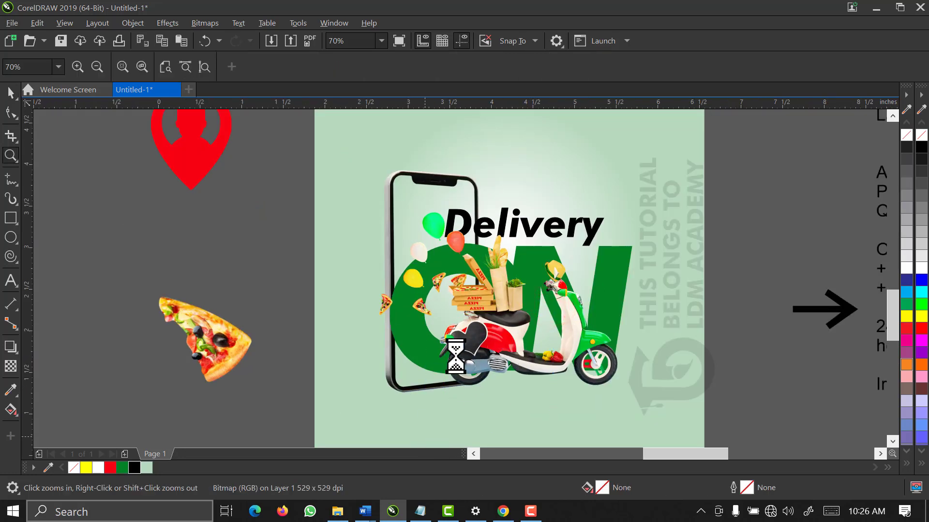
{"action": "left_click", "coordinate": [457, 363]}
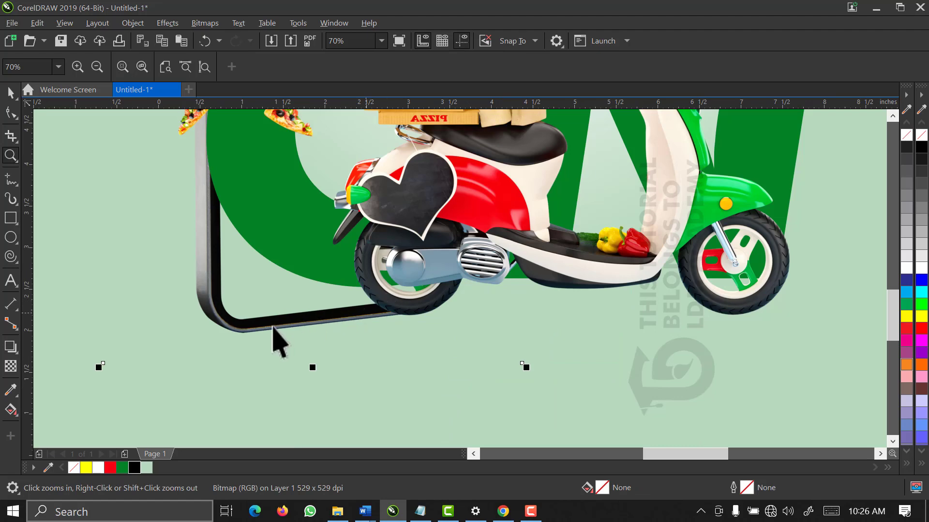
{"action": "key", "text": "space"}
{"action": "key", "text": "Down"}
{"action": "key", "text": "Down"}
{"action": "key", "text": "Down"}
{"action": "key", "text": "Down"}
{"action": "key", "text": "Down"}
{"action": "key", "text": "Down"}
{"action": "key", "text": "Down"}
{"action": "key", "text": "Down"}
{"action": "key", "text": "Down"}
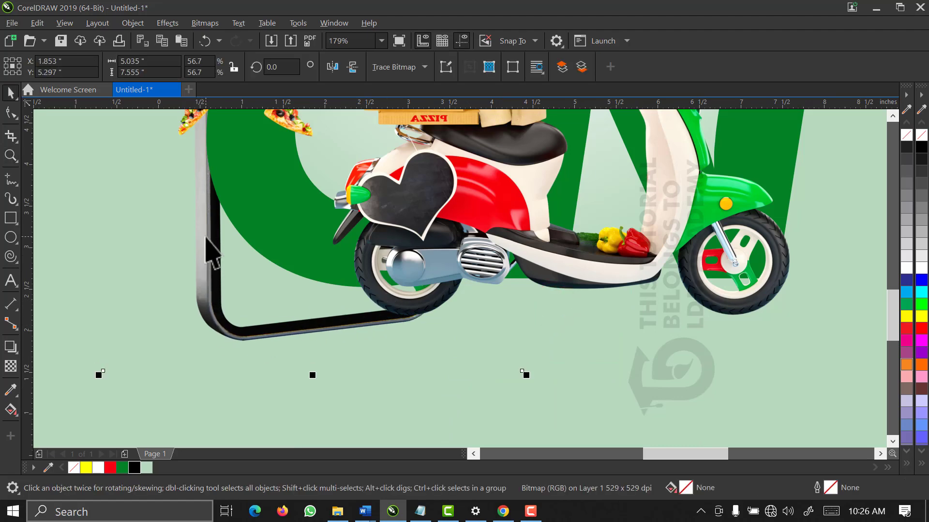
{"action": "key", "text": "Up"}
{"action": "key", "text": "Up"}
{"action": "key", "text": "Up"}
{"action": "key", "text": "Left"}
{"action": "key", "text": "Left"}
{"action": "key", "text": "Left"}
{"action": "key", "text": "Left"}
{"action": "key", "text": "Left"}
{"action": "key", "text": "Left"}
{"action": "key", "text": "Left"}
{"action": "key", "text": "Left"}
{"action": "key", "text": "Left"}
{"action": "scroll", "coordinate": [205, 237], "scroll_direction": "down", "scroll_amount": 2}
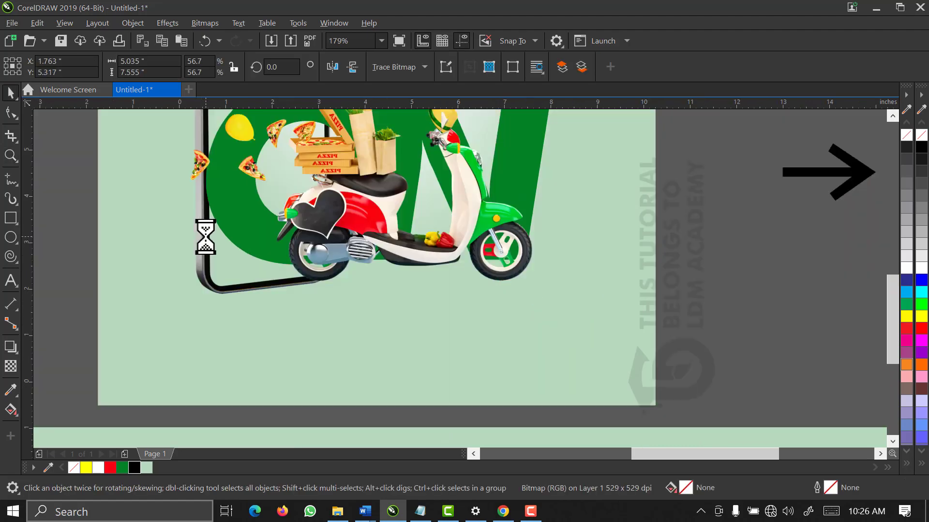
Move the phone left so it sits behind the scooter, then select the Delivery text
{"action": "key", "text": "z"}
{"action": "left_click_drag", "start_coordinate": [372, 340], "coordinate": [138, 67]}
{"action": "key", "text": "space"}
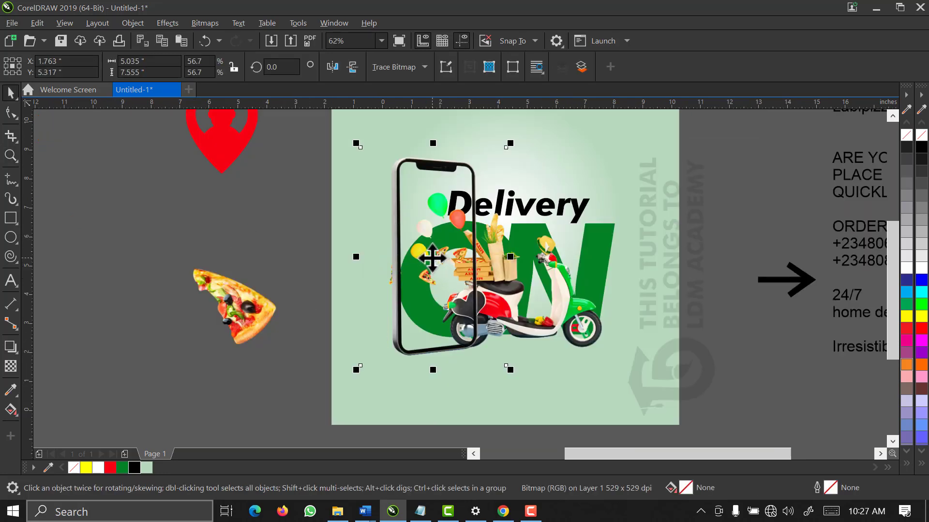
{"action": "left_click_drag", "start_coordinate": [421, 255], "coordinate": [415, 256]}
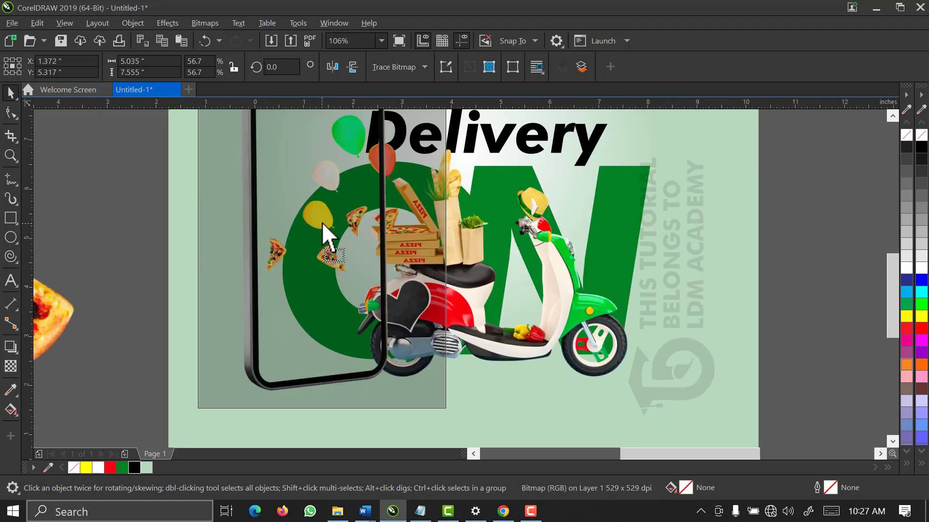
{"action": "left_click_drag", "start_coordinate": [321, 222], "coordinate": [321, 222]}
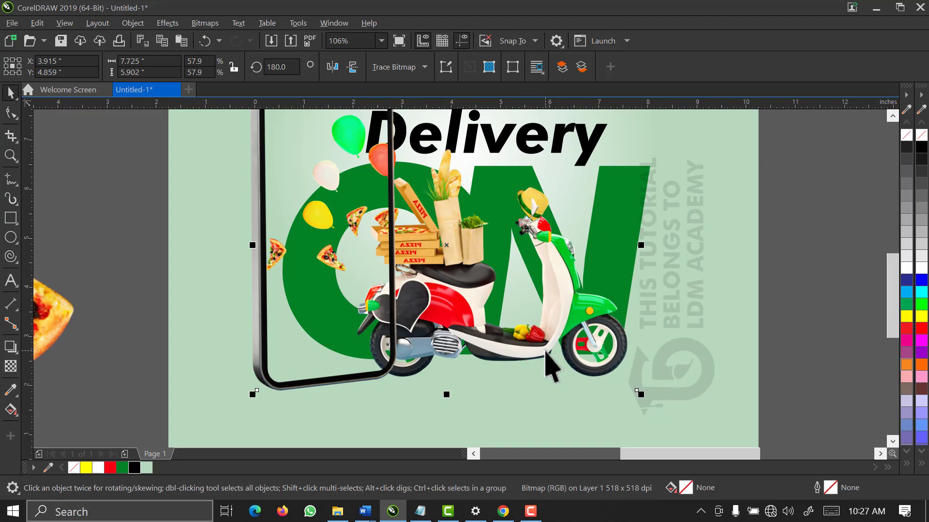
{"action": "left_click", "coordinate": [151, 237]}
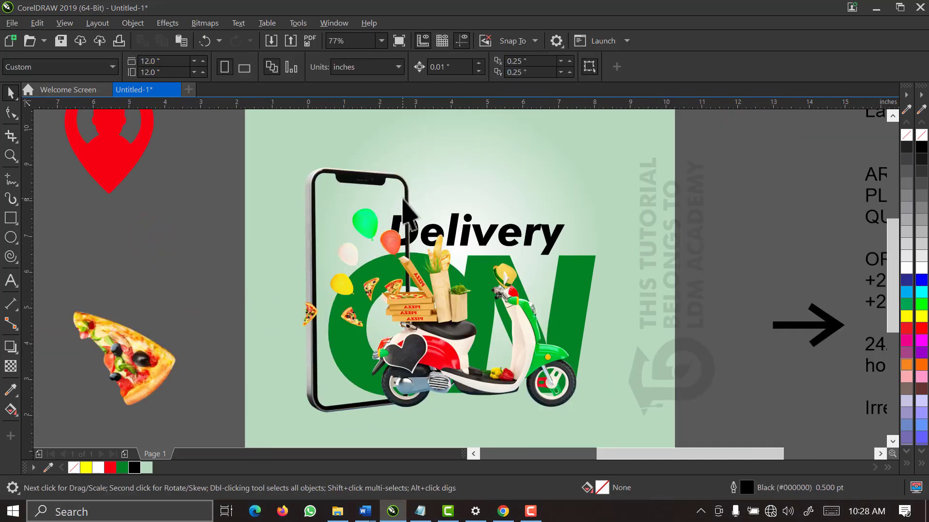
{"action": "left_click_drag", "start_coordinate": [717, 179], "coordinate": [318, 344]}
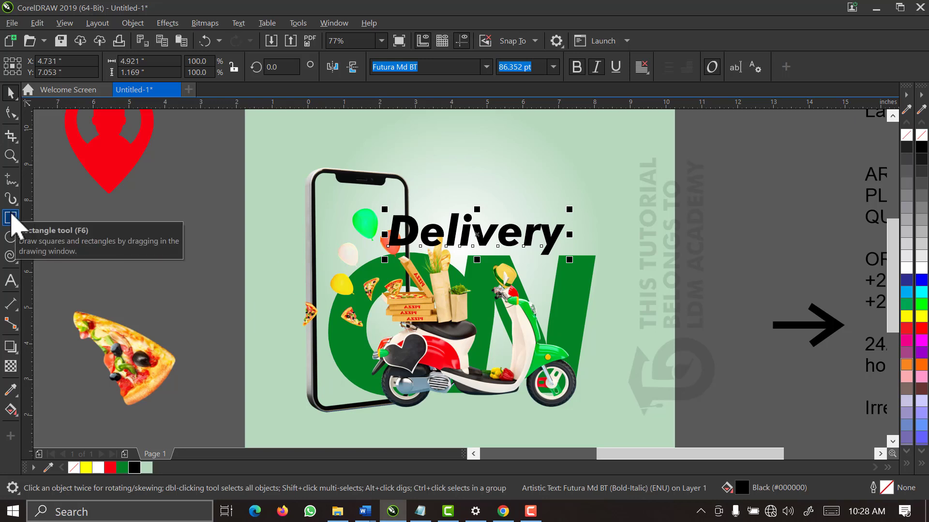
{"action": "left_click", "coordinate": [10, 218]}
{"action": "left_click_drag", "start_coordinate": [395, 209], "coordinate": [435, 405]}
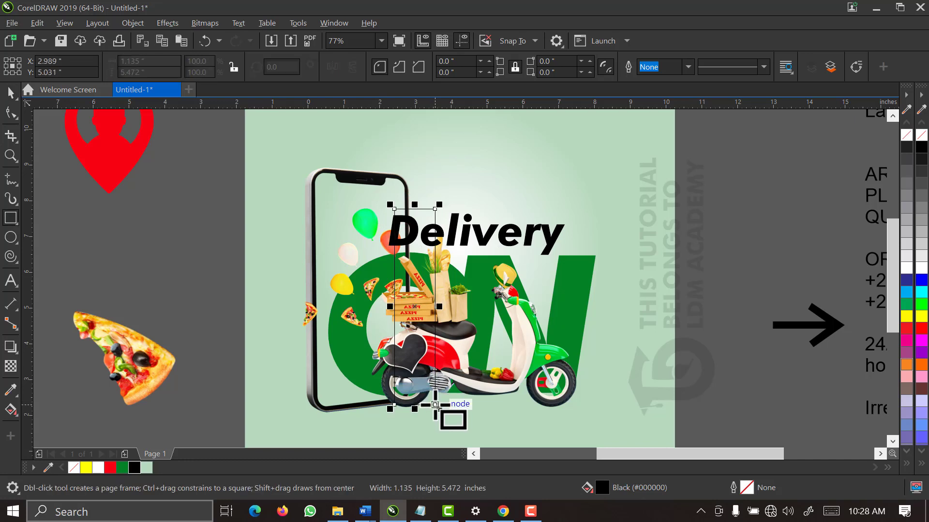
{"action": "key", "text": "space"}
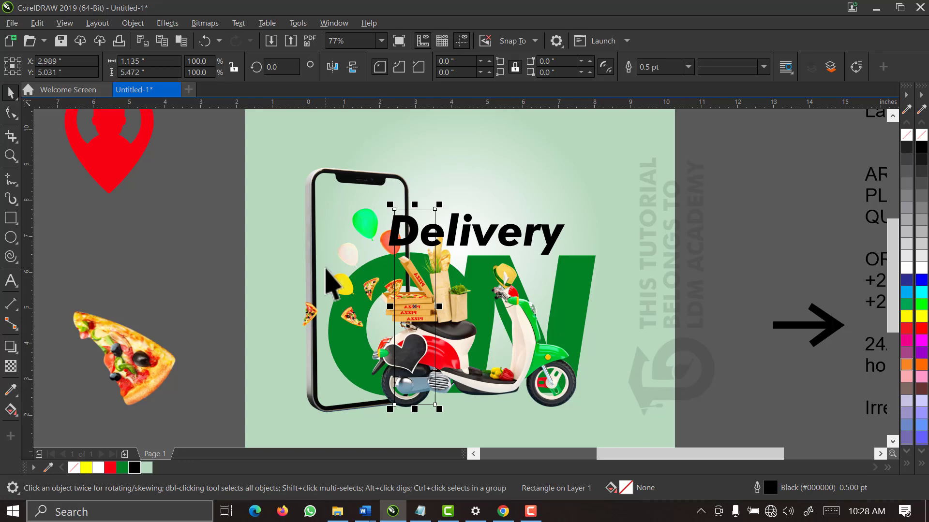
{"action": "left_click", "coordinate": [313, 175], "text": "shift"}
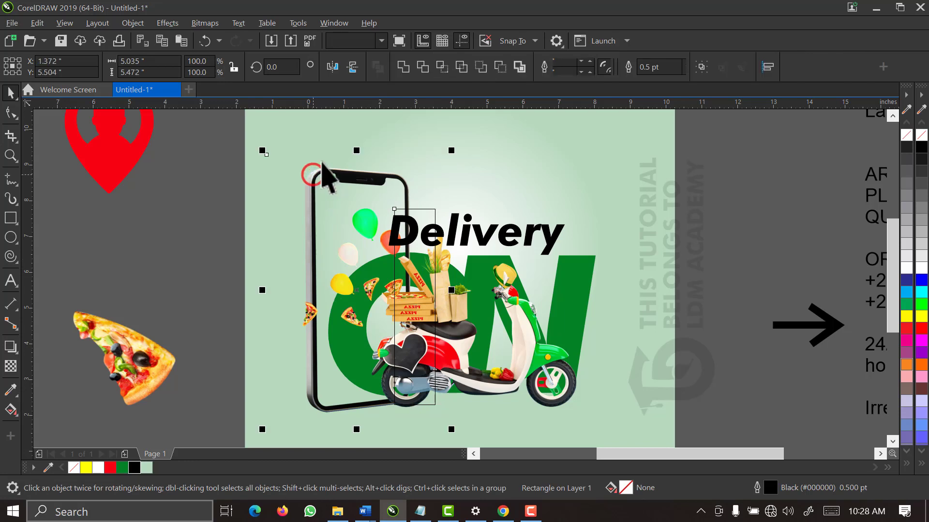
{"action": "left_click", "coordinate": [426, 69]}
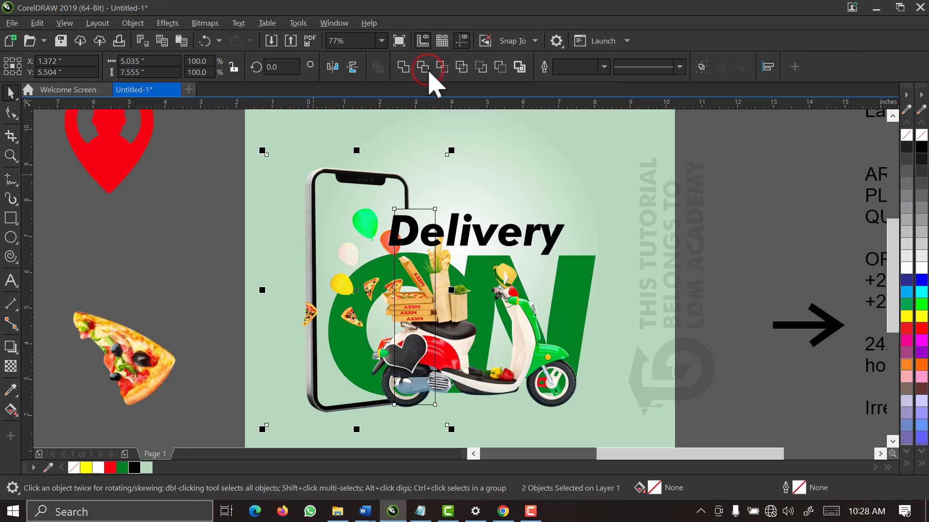
{"action": "left_click", "coordinate": [712, 245]}
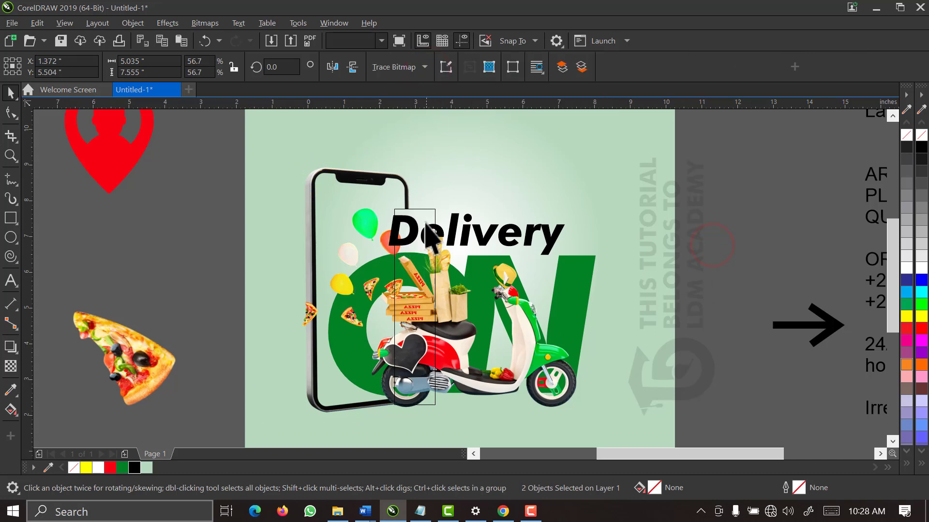
{"action": "left_click", "coordinate": [424, 220]}
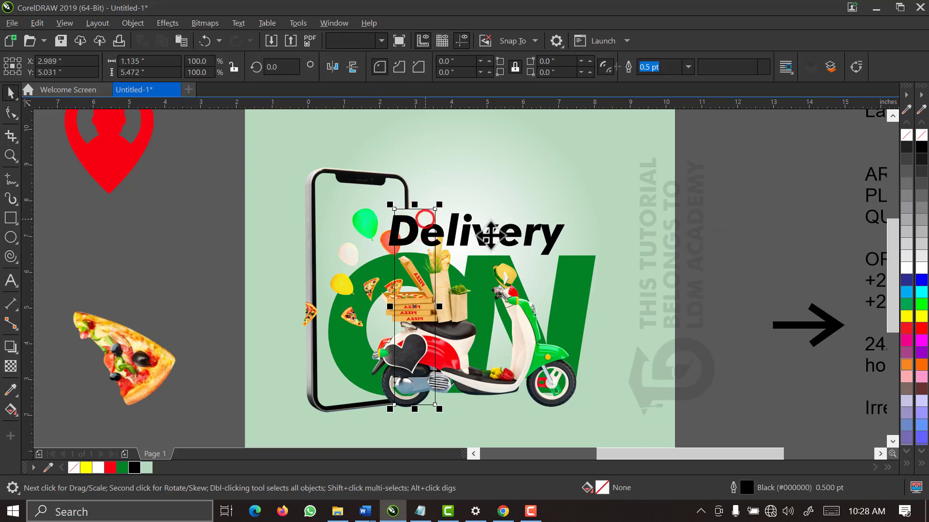
{"action": "left_click_drag", "start_coordinate": [490, 234], "coordinate": [490, 234]}
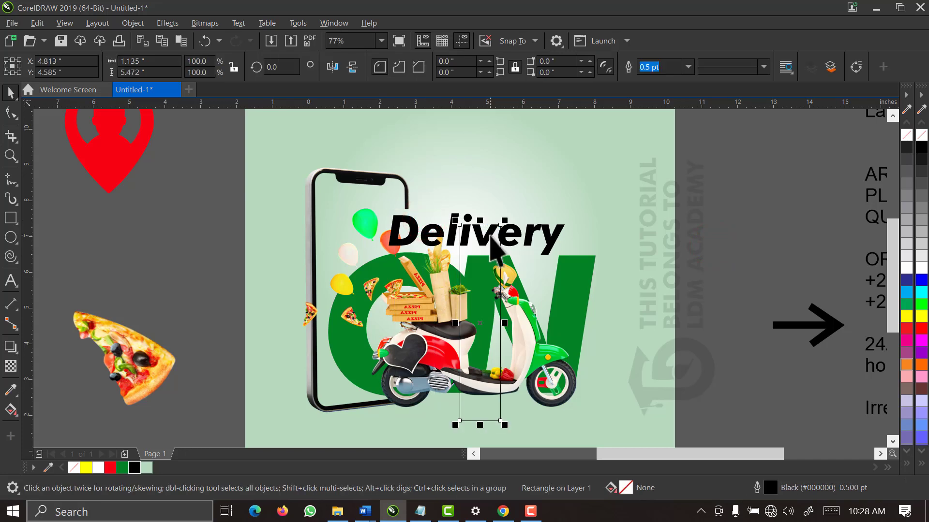
{"action": "key", "text": "ctrl+z"}
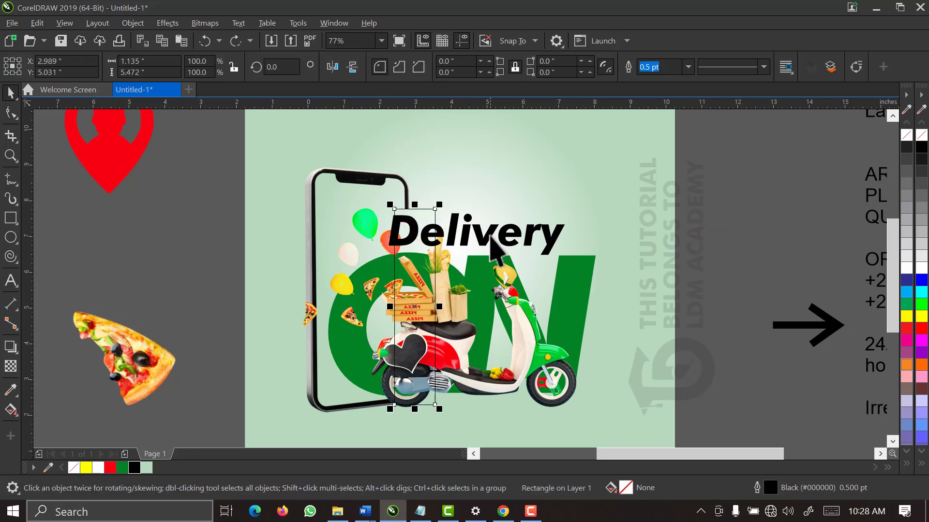
{"action": "key", "text": "Escape"}
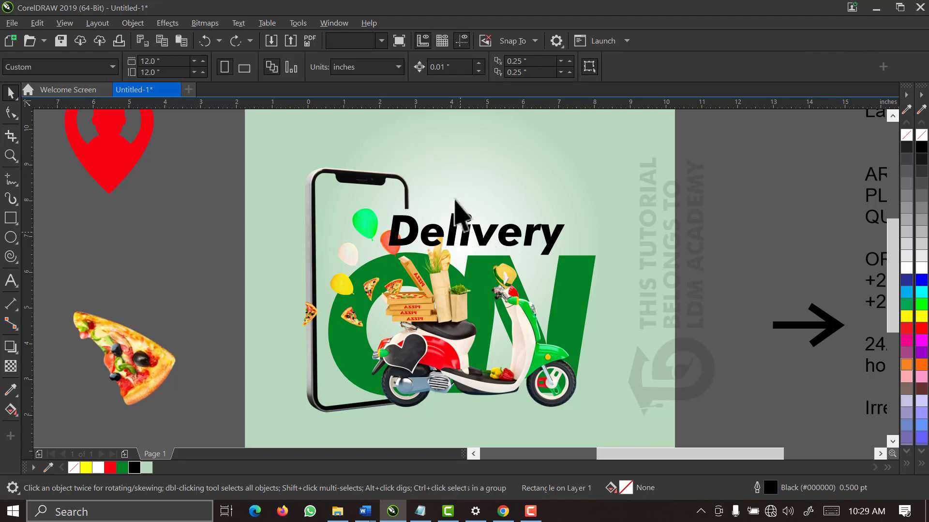
Lower the narrow shape's two top nodes toward the Delivery text
{"action": "left_click_drag", "start_coordinate": [464, 167], "coordinate": [379, 272]}
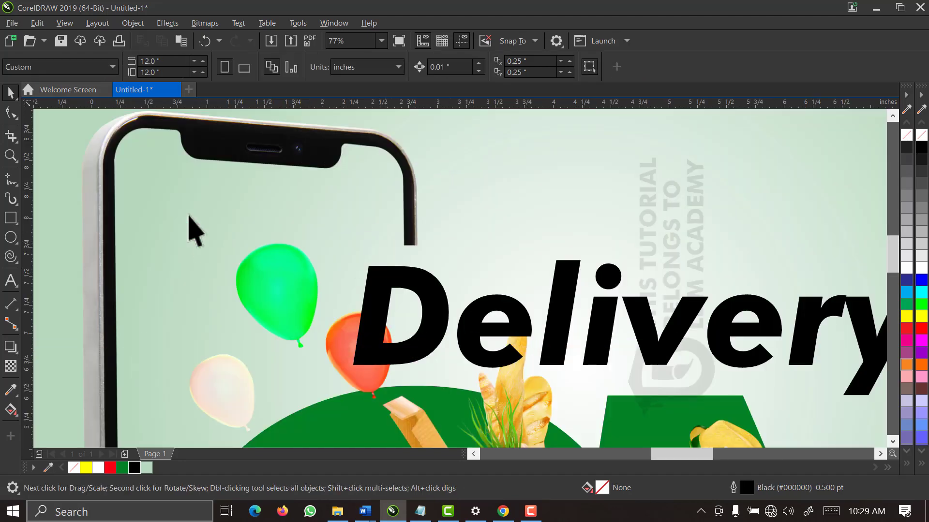
{"action": "left_click", "coordinate": [9, 110]}
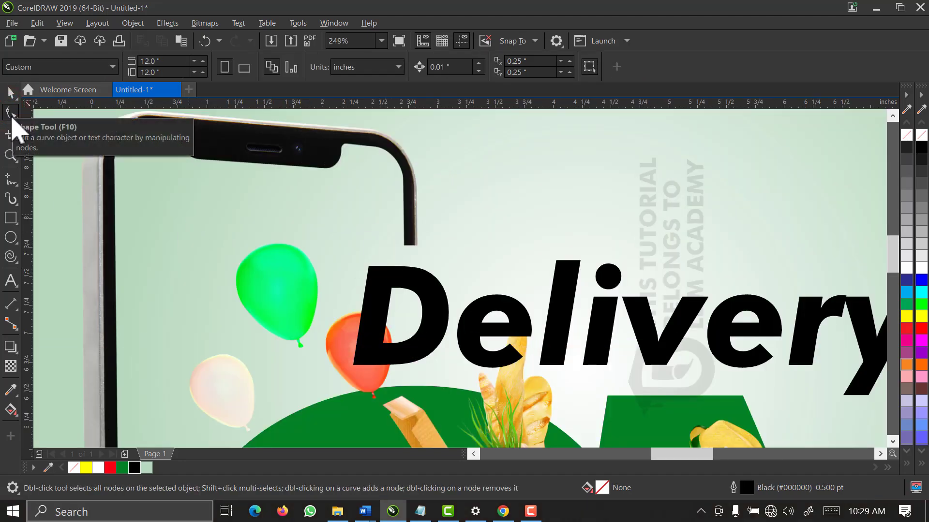
{"action": "left_click", "coordinate": [404, 217]}
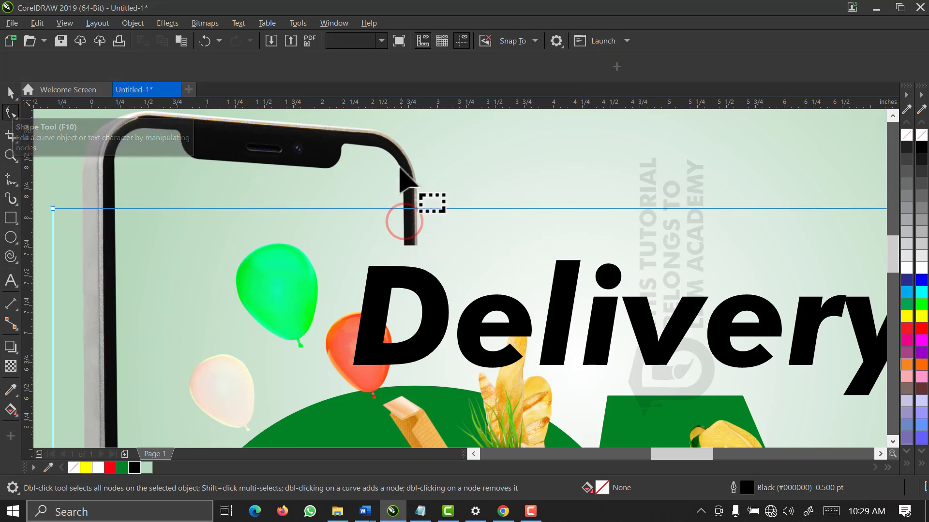
{"action": "left_click", "coordinate": [398, 143]}
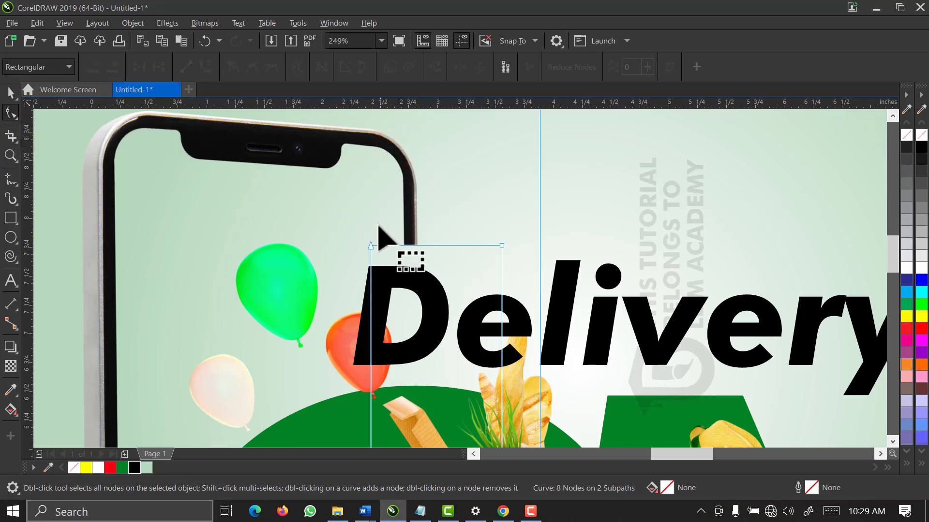
{"action": "left_click_drag", "start_coordinate": [357, 219], "coordinate": [524, 283]}
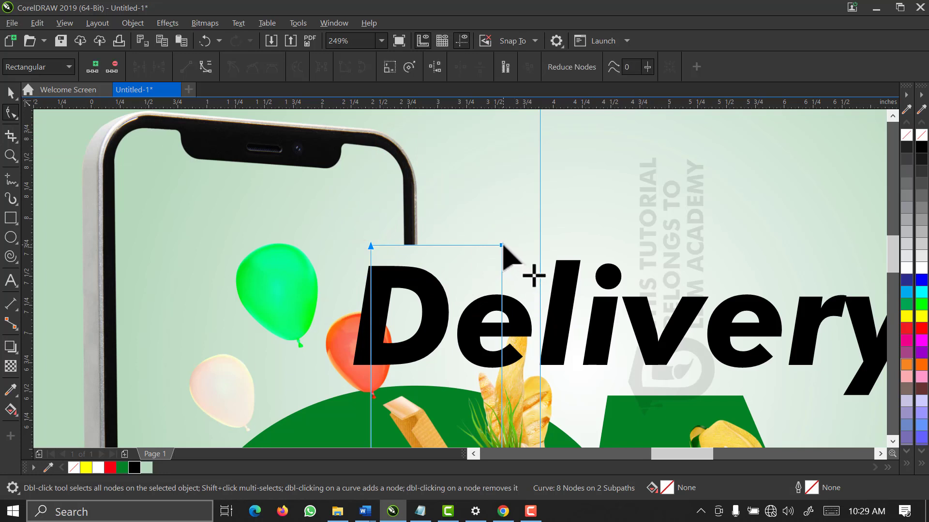
{"action": "left_click_drag", "start_coordinate": [503, 245], "coordinate": [503, 268]}
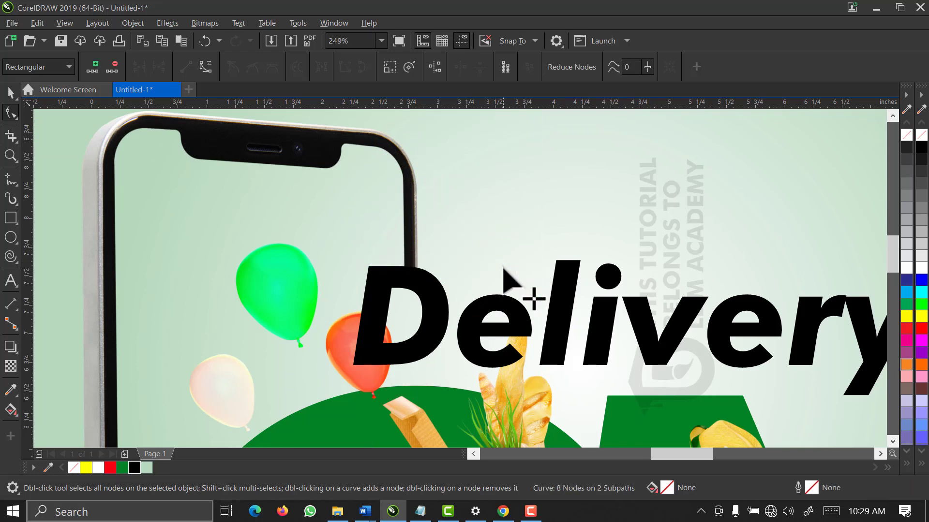
Select the phone artwork and zoom in on the scooter area
{"action": "scroll", "coordinate": [503, 268], "scroll_direction": "down", "scroll_amount": 2}
{"action": "scroll", "coordinate": [503, 277], "scroll_direction": "down", "scroll_amount": 3}
{"action": "key", "text": "space"}
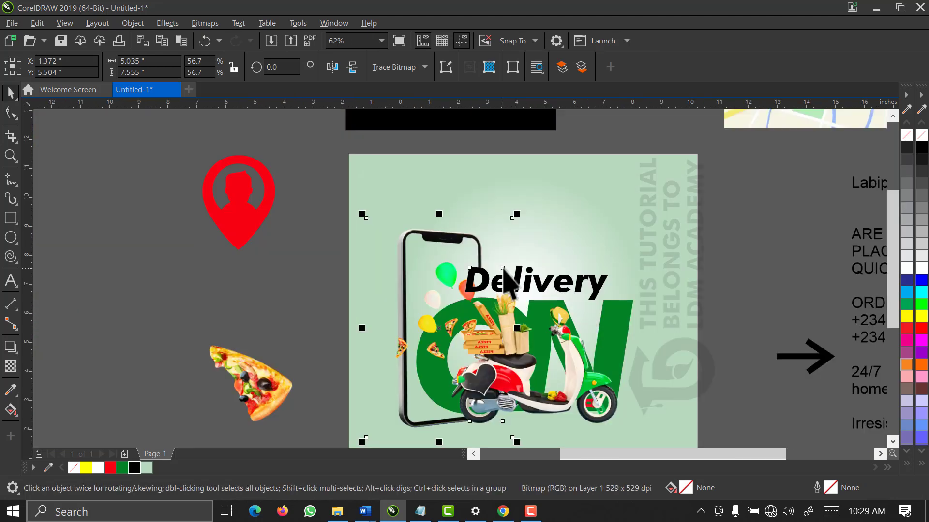
{"action": "left_click", "coordinate": [342, 280]}
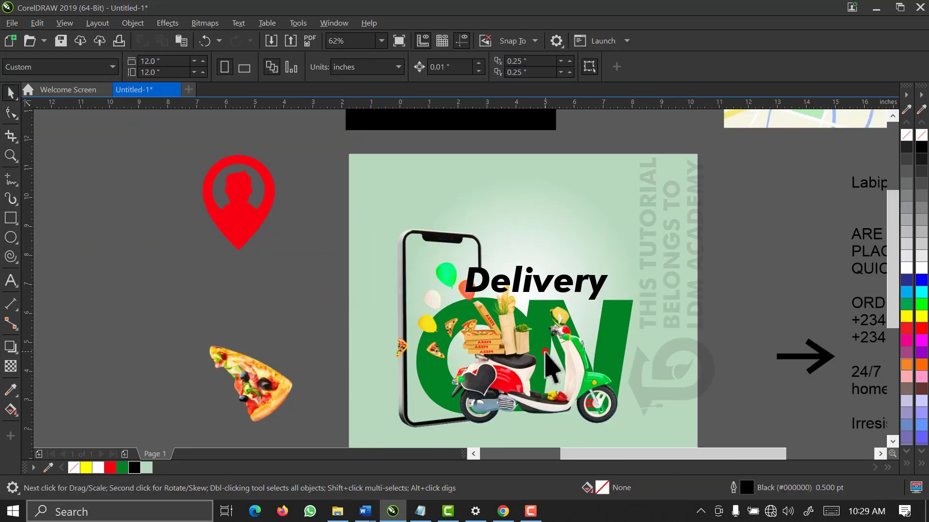
{"action": "left_click", "coordinate": [317, 264]}
{"action": "scroll", "coordinate": [739, 443], "scroll_direction": "down", "scroll_amount": 2}
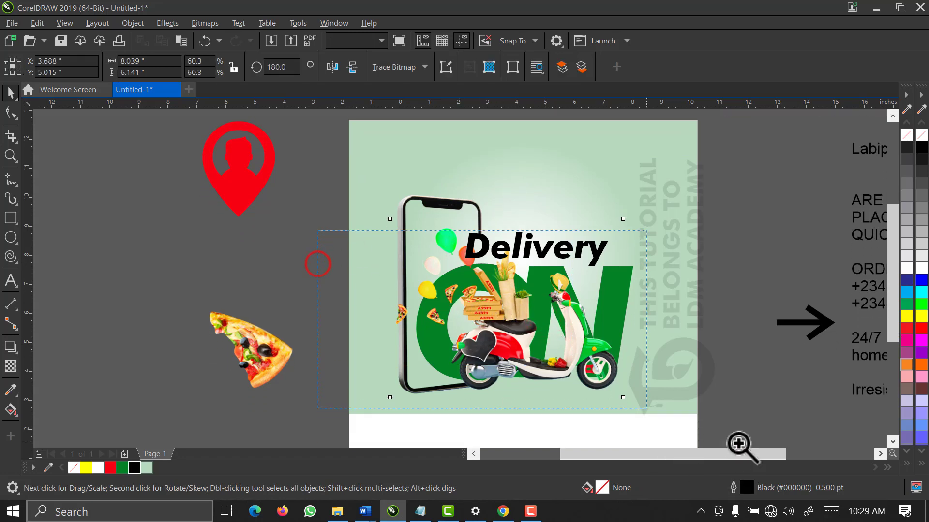
{"action": "left_click_drag", "start_coordinate": [739, 444], "coordinate": [734, 415]}
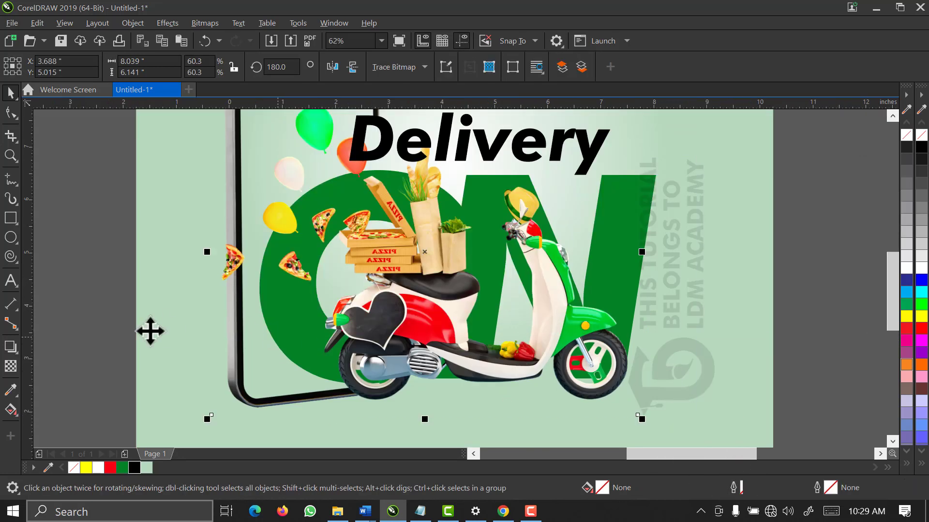
Trace a closed freehand outline around the scooter's wheels and underside, leaving it unfilled
{"action": "left_click", "coordinate": [8, 180]}
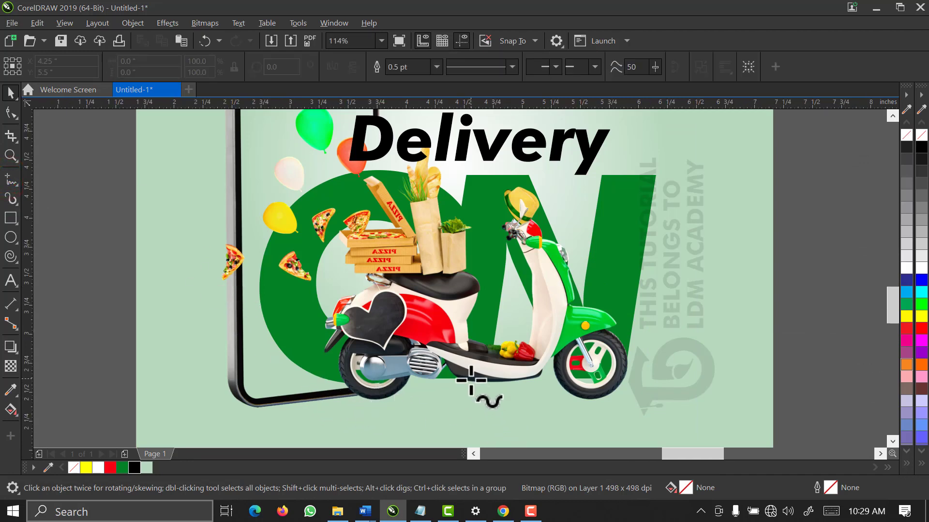
{"action": "scroll", "coordinate": [470, 380], "scroll_direction": "up", "scroll_amount": 2}
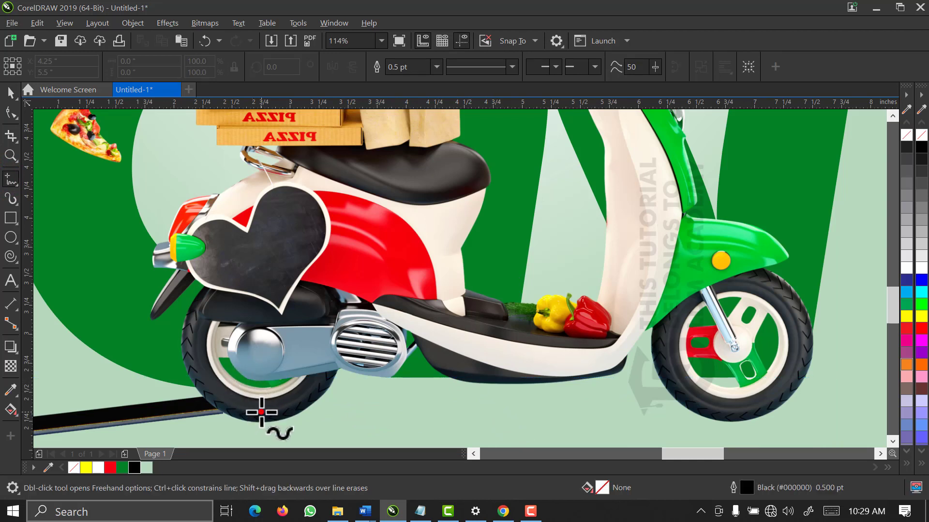
{"action": "mouse_move", "coordinate": [261, 412]}
{"action": "left_mouse_down"}
{"action": "mouse_move", "coordinate": [227, 404]}
{"action": "mouse_move", "coordinate": [190, 362]}
{"action": "mouse_move", "coordinate": [189, 330]}
{"action": "mouse_move", "coordinate": [225, 293]}
{"action": "mouse_move", "coordinate": [329, 307]}
{"action": "mouse_move", "coordinate": [395, 301]}
{"action": "mouse_move", "coordinate": [546, 341]}
{"action": "mouse_move", "coordinate": [623, 332]}
{"action": "mouse_move", "coordinate": [676, 276]}
{"action": "mouse_move", "coordinate": [720, 264]}
{"action": "mouse_move", "coordinate": [784, 289]}
{"action": "mouse_move", "coordinate": [796, 304]}
{"action": "mouse_move", "coordinate": [802, 359]}
{"action": "mouse_move", "coordinate": [764, 410]}
{"action": "mouse_move", "coordinate": [726, 417]}
{"action": "mouse_move", "coordinate": [661, 390]}
{"action": "mouse_move", "coordinate": [545, 424]}
{"action": "mouse_move", "coordinate": [260, 416]}
{"action": "left_mouse_up"}
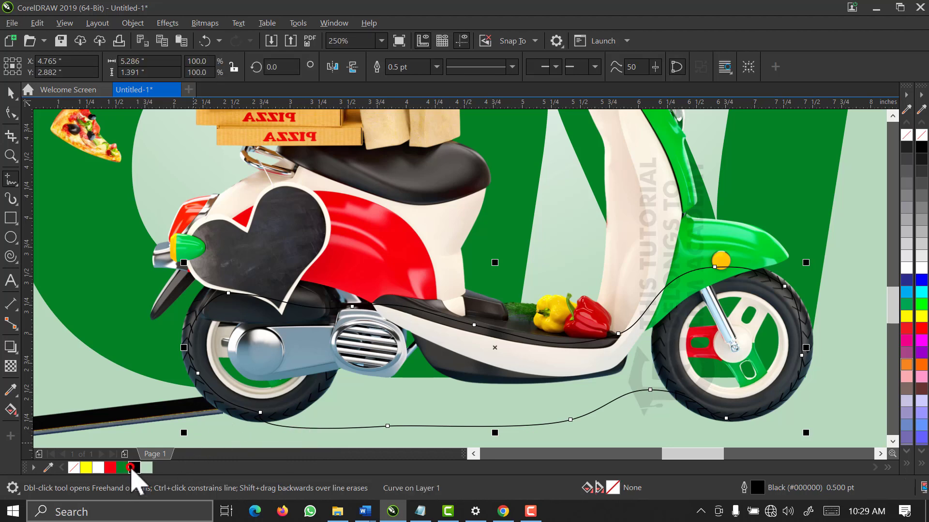
{"action": "left_click", "coordinate": [134, 467]}
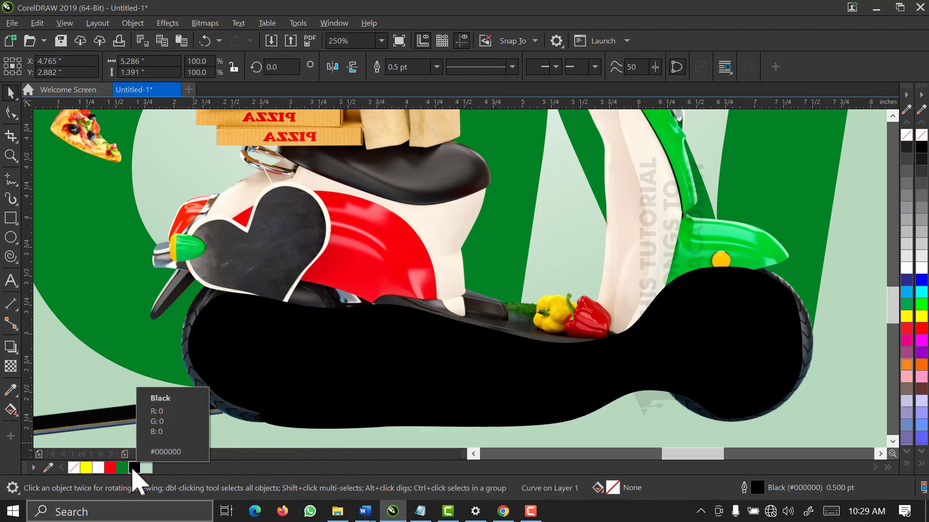
{"action": "key", "text": "ctrl+z"}
{"action": "scroll", "coordinate": [249, 331], "scroll_direction": "down", "scroll_amount": 2}
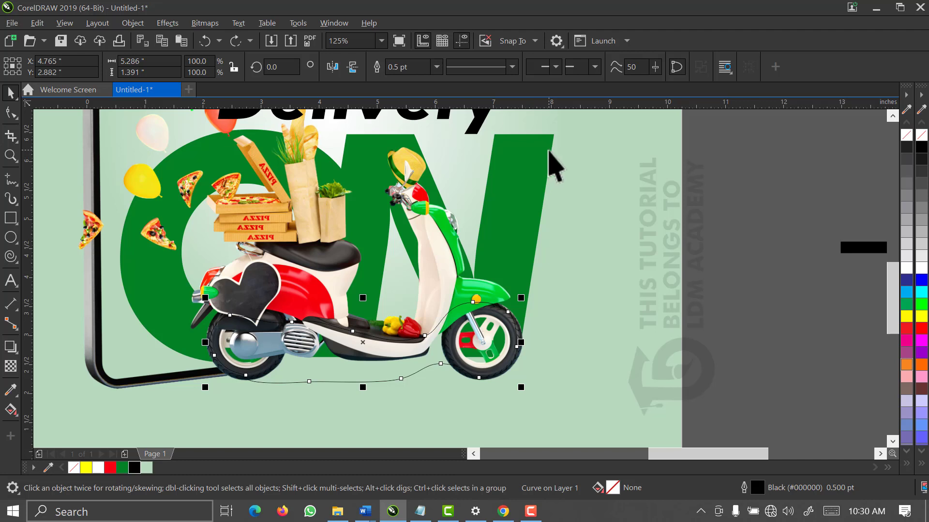
{"action": "left_click", "coordinate": [554, 138], "text": "shift"}
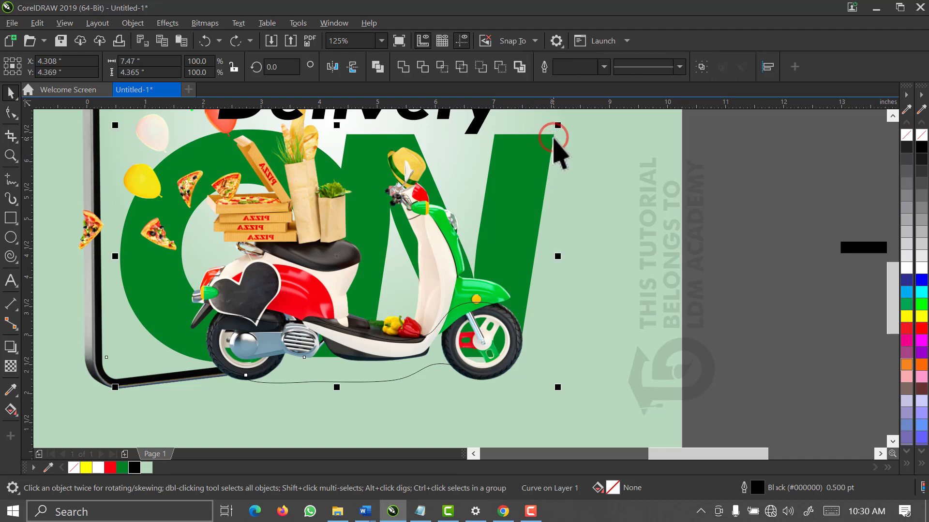
{"action": "left_click", "coordinate": [427, 69]}
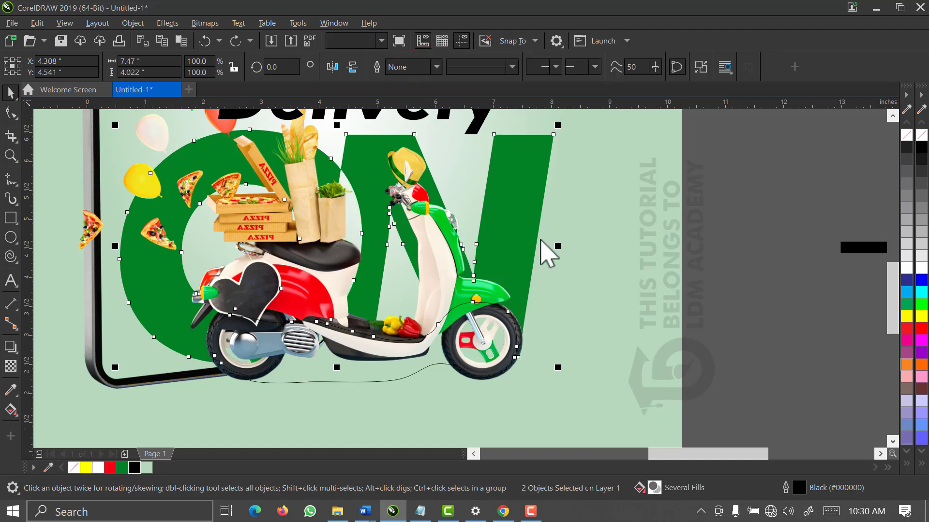
{"action": "left_click", "coordinate": [703, 239]}
{"action": "left_click", "coordinate": [313, 375]}
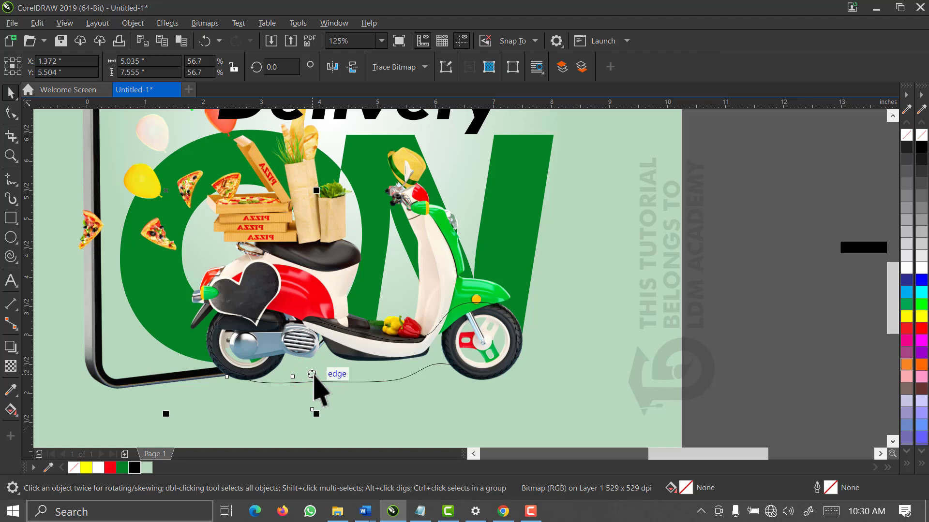
{"action": "left_click", "coordinate": [311, 373]}
{"action": "left_click", "coordinate": [779, 271]}
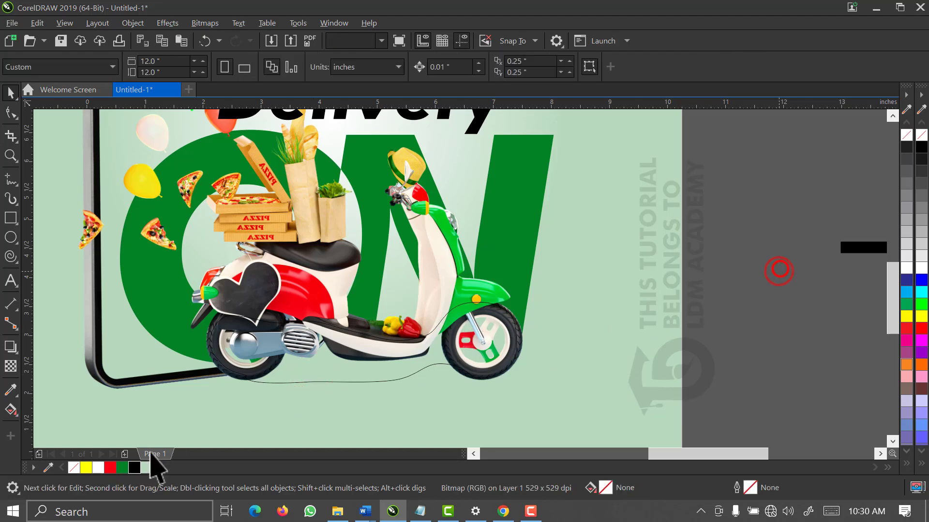
{"action": "key", "text": "Delete"}
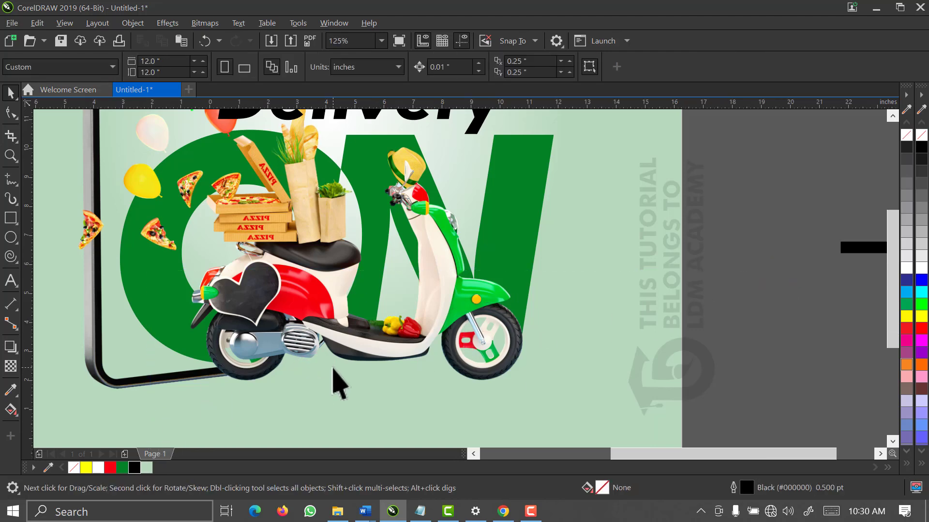
Scale the phone, ON, scooter and Delivery artwork to about 92.7% and nudge it right
{"action": "left_click", "coordinate": [332, 368]}
{"action": "key", "text": "F4"}
{"action": "key", "text": "space"}
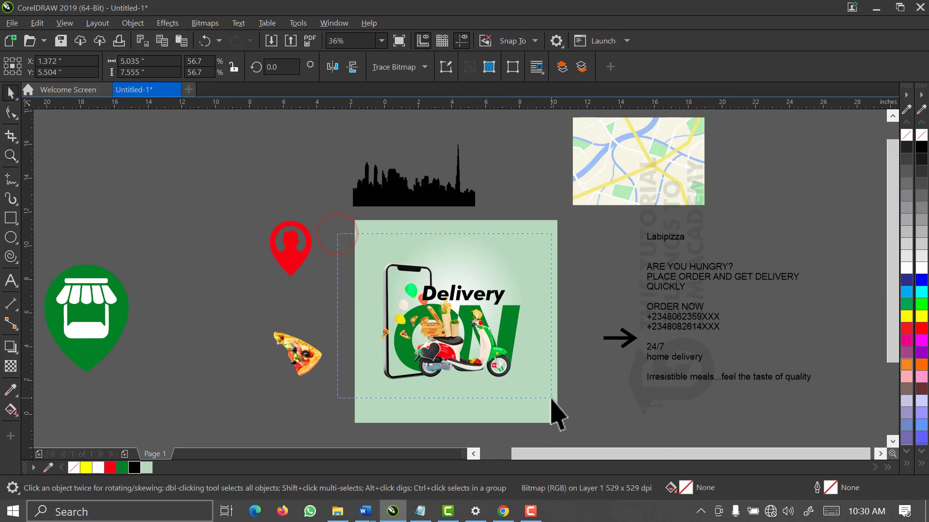
{"action": "left_click_drag", "start_coordinate": [529, 390], "coordinate": [520, 388]}
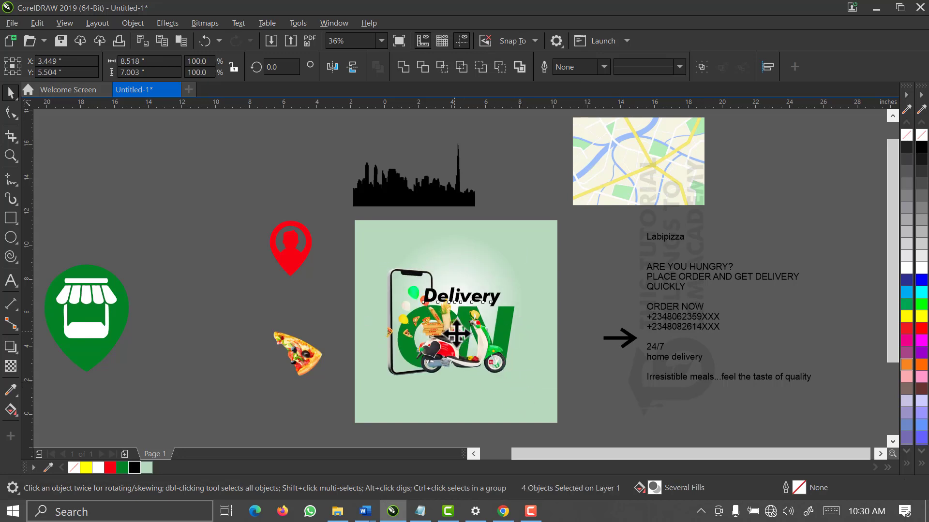
{"action": "left_click_drag", "start_coordinate": [452, 333], "coordinate": [461, 333]}
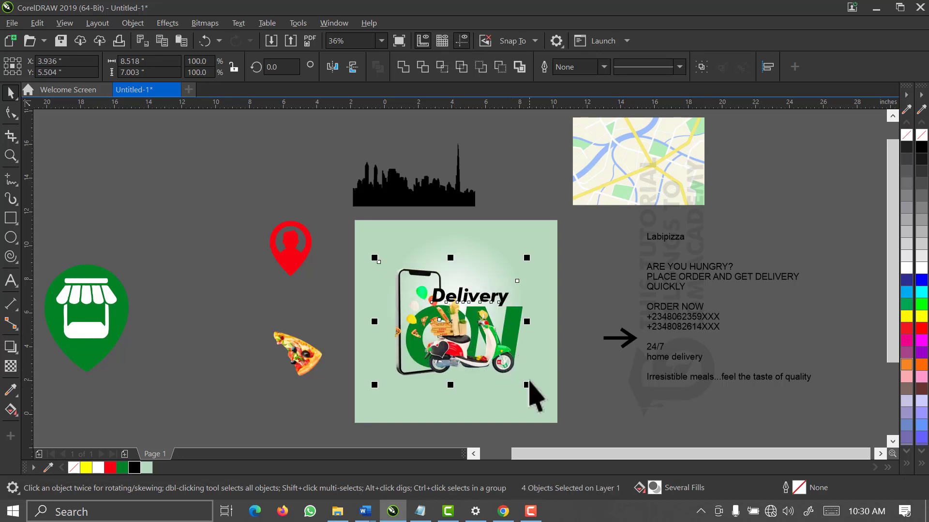
{"action": "left_click_drag", "start_coordinate": [529, 386], "coordinate": [524, 383]}
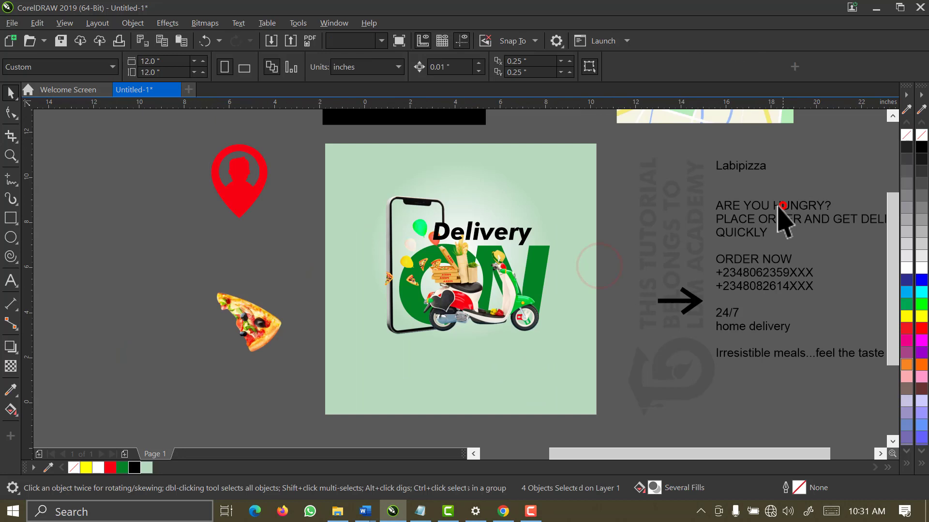
Move the ARE YOU HUNGRY? tagline lines onto the green poster
{"action": "left_click", "coordinate": [782, 205]}
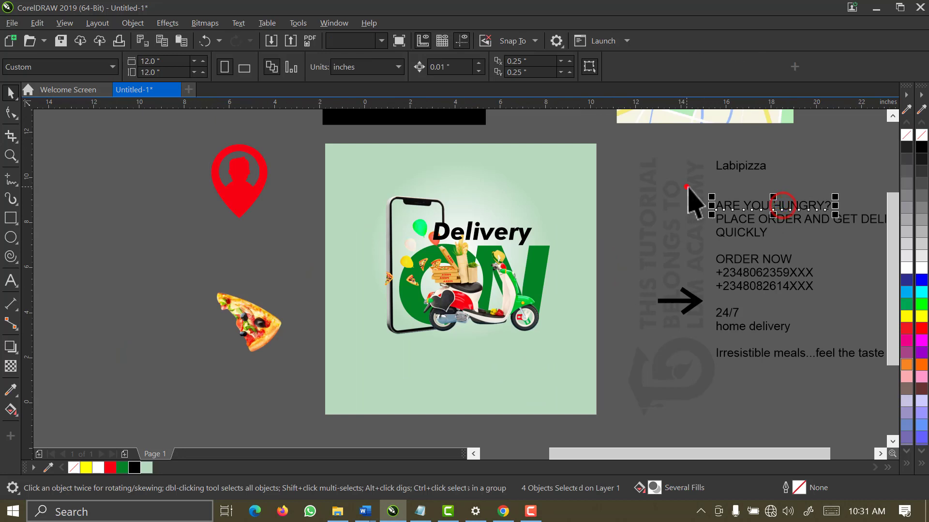
{"action": "left_click_drag", "start_coordinate": [686, 186], "coordinate": [859, 269]}
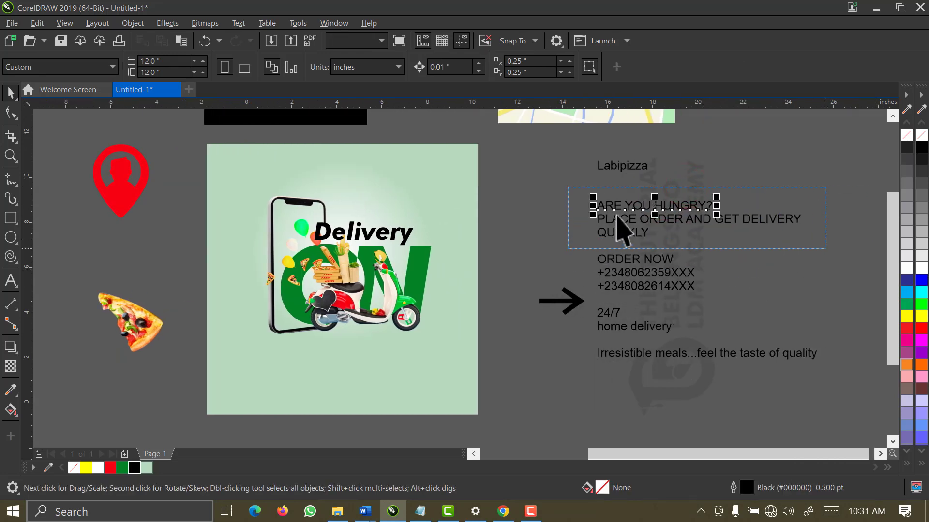
{"action": "left_click_drag", "start_coordinate": [659, 213], "coordinate": [321, 355]}
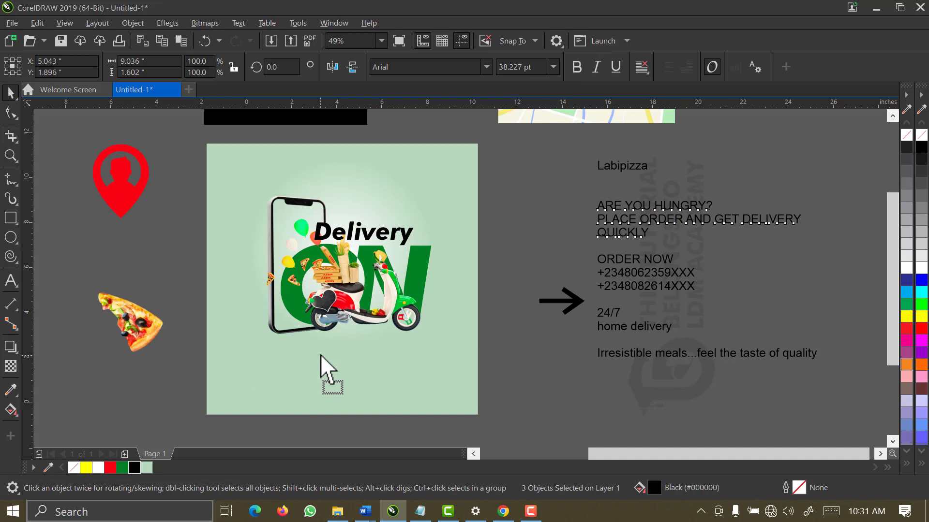
{"action": "scroll", "coordinate": [321, 355], "scroll_direction": "down", "scroll_amount": 1}
Shrink the artwork slightly, group it, and centre it horizontally on the square background
{"action": "left_click_drag", "start_coordinate": [315, 183], "coordinate": [518, 356]}
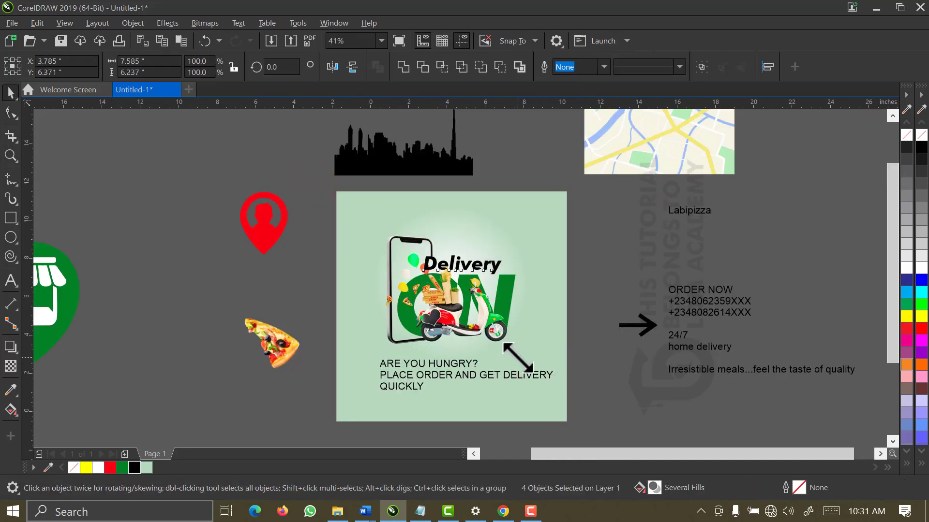
{"action": "key", "text": "ctrl+g"}
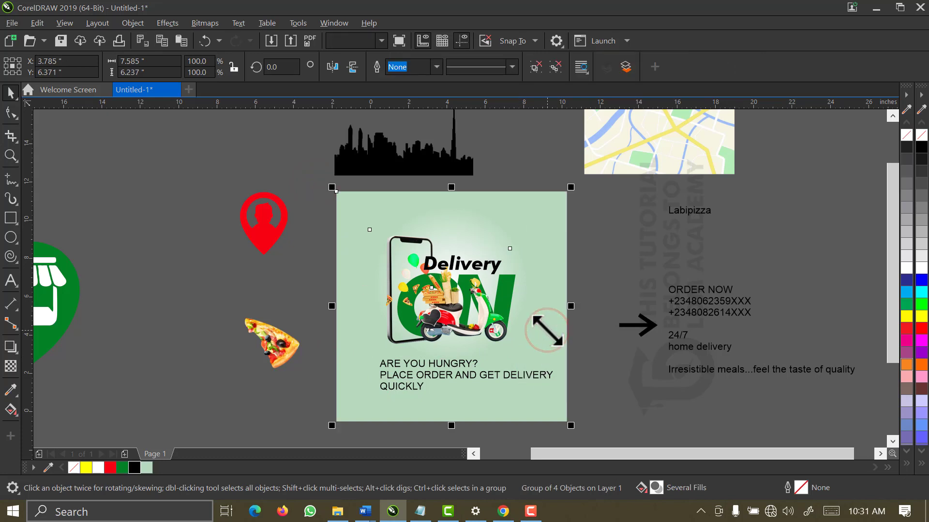
{"action": "left_click", "coordinate": [546, 330], "text": "shift"}
{"action": "key", "text": "c"}
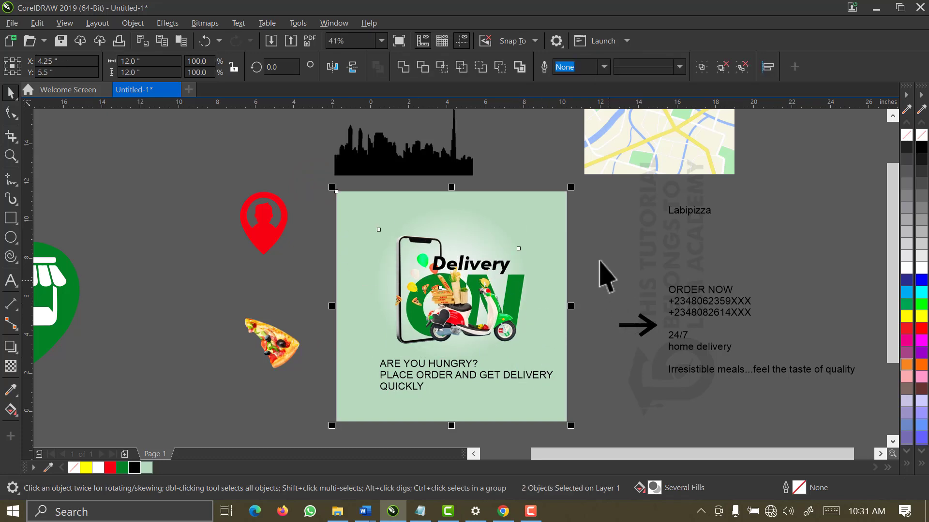
{"action": "key", "text": "z"}
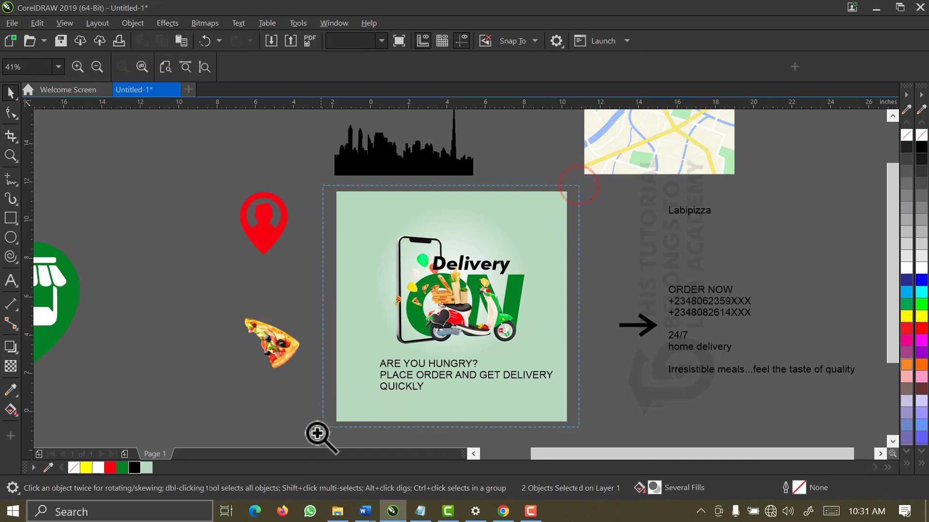
{"action": "left_click", "coordinate": [318, 434]}
Shrink the three tagline lines to about 70% and move them up under the artwork
{"action": "left_click", "coordinate": [434, 362]}
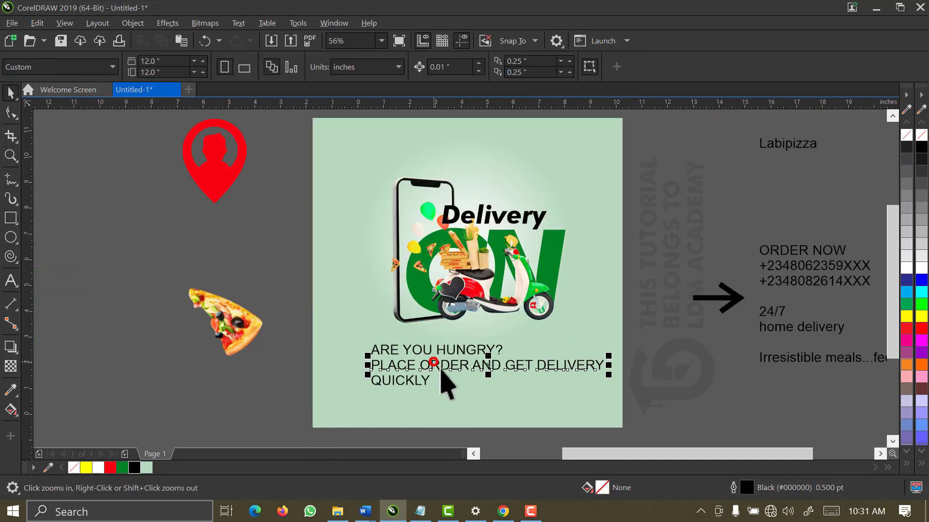
{"action": "left_click_drag", "start_coordinate": [648, 323], "coordinate": [318, 417]}
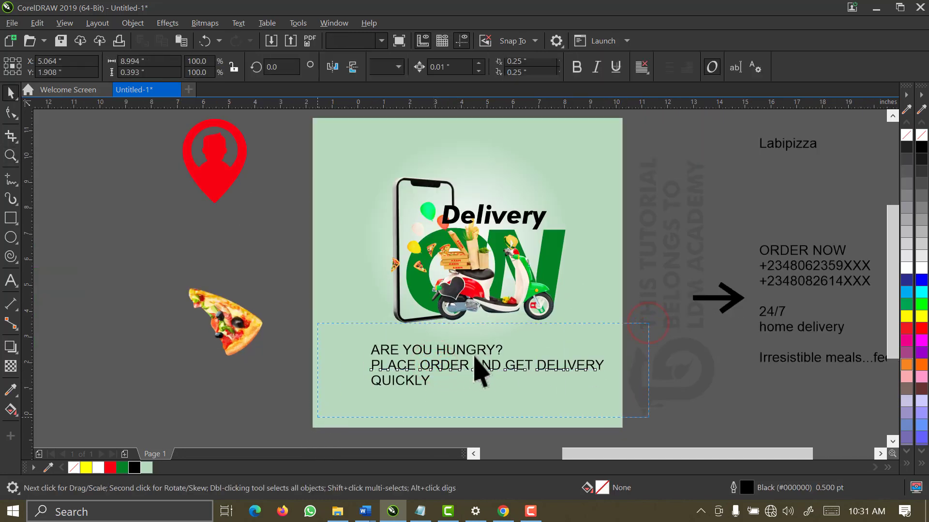
{"action": "left_click_drag", "start_coordinate": [606, 391], "coordinate": [571, 399]}
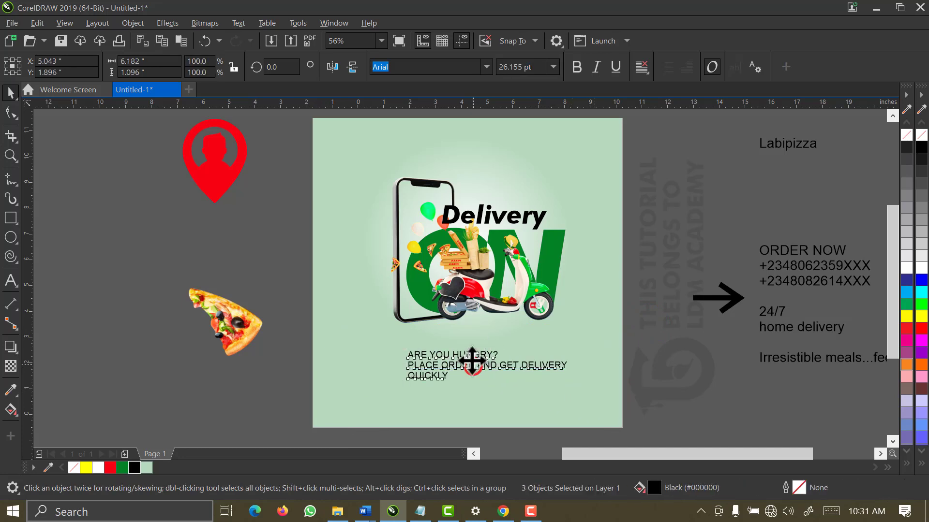
{"action": "left_click_drag", "start_coordinate": [472, 360], "coordinate": [470, 349]}
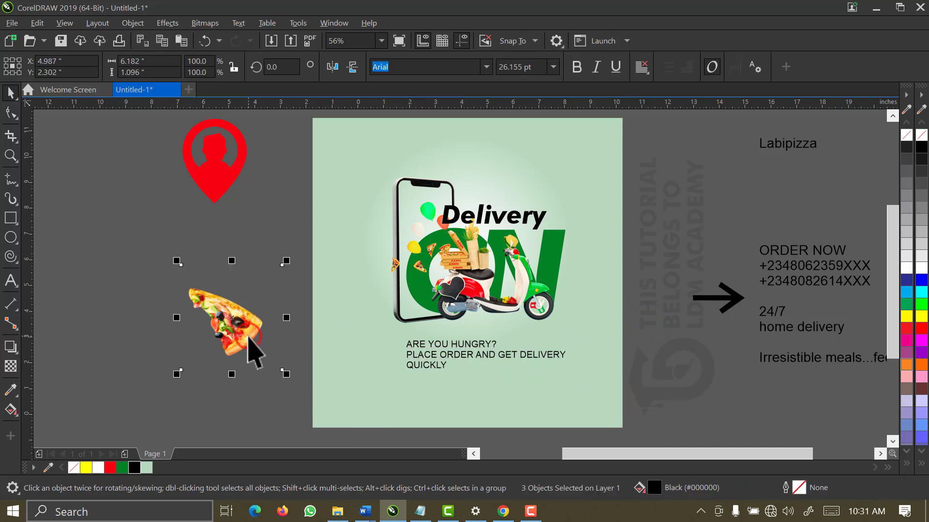
Set the three tagline lines in Futura Md BT Bold
{"action": "left_click", "coordinate": [248, 336]}
{"action": "left_click_drag", "start_coordinate": [496, 381], "coordinate": [667, 390]}
{"action": "left_click", "coordinate": [486, 66]}
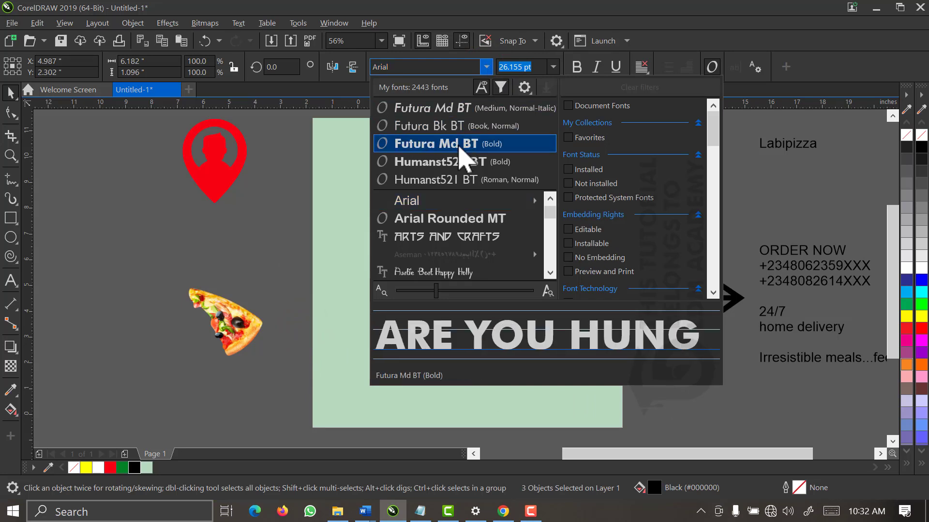
{"action": "left_click", "coordinate": [458, 144]}
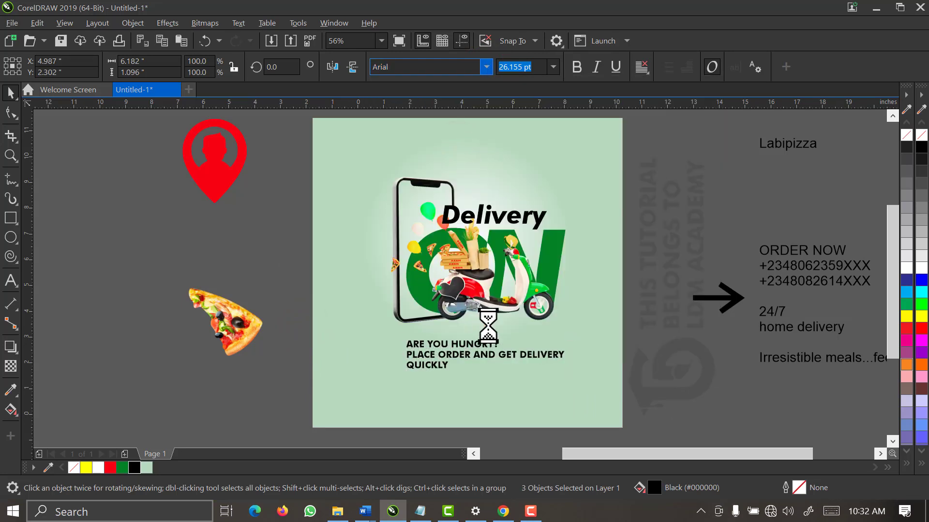
{"action": "scroll", "coordinate": [516, 285], "scroll_direction": "up", "scroll_amount": 3}
{"action": "left_click", "coordinate": [362, 260]}
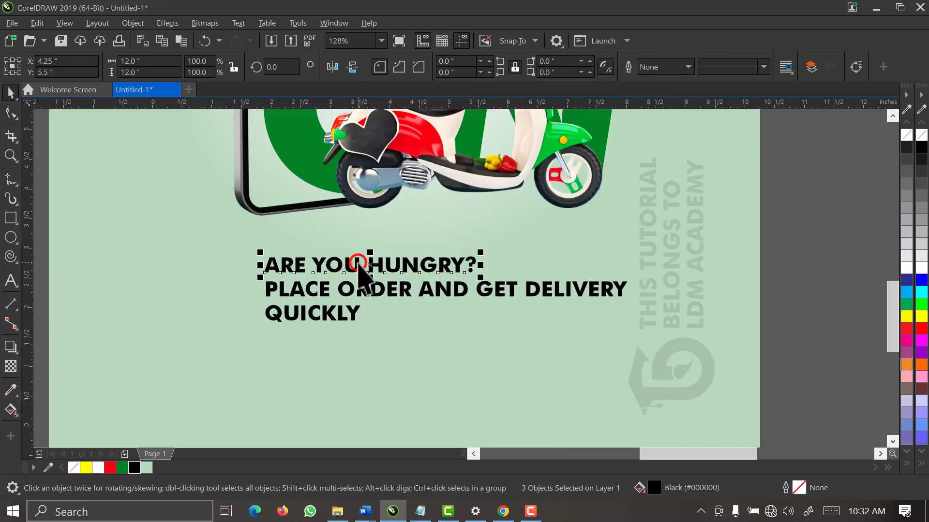
Enlarge the ARE YOU HUNGRY? headline and the QUICKLY line
{"action": "left_click_drag", "start_coordinate": [480, 250], "coordinate": [635, 207]}
{"action": "left_click", "coordinate": [332, 318]}
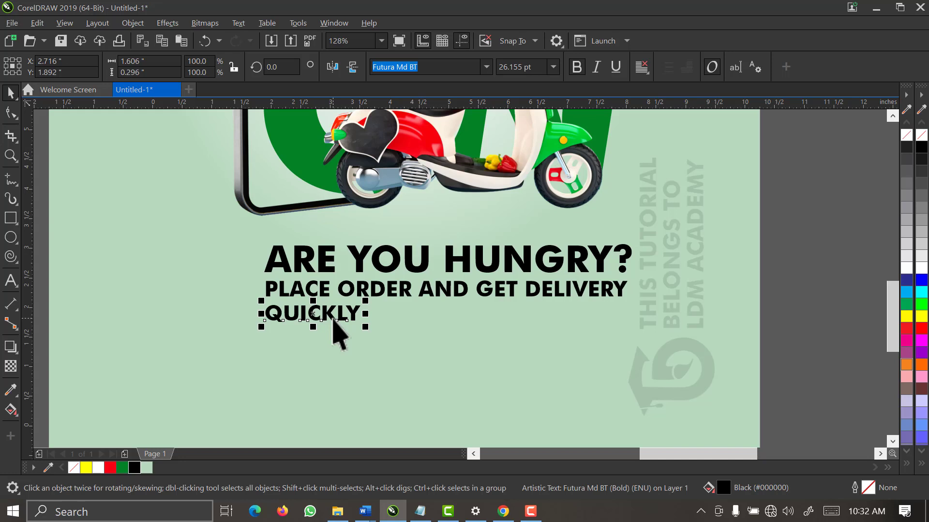
{"action": "left_click_drag", "start_coordinate": [365, 300], "coordinate": [385, 297]}
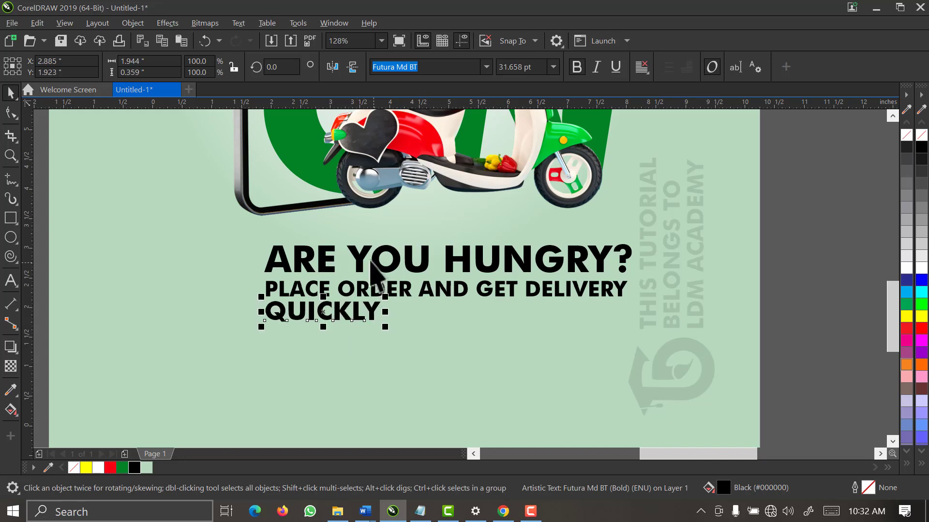
{"action": "left_click", "coordinate": [352, 258]}
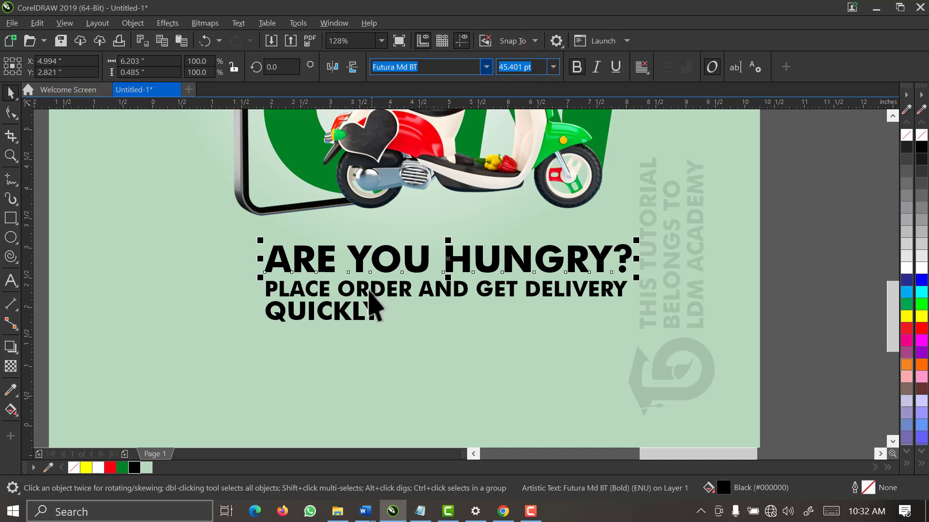
Set QUICKLY to 45.401 pt and centre it beneath the other tagline lines
{"action": "left_click", "coordinate": [360, 320]}
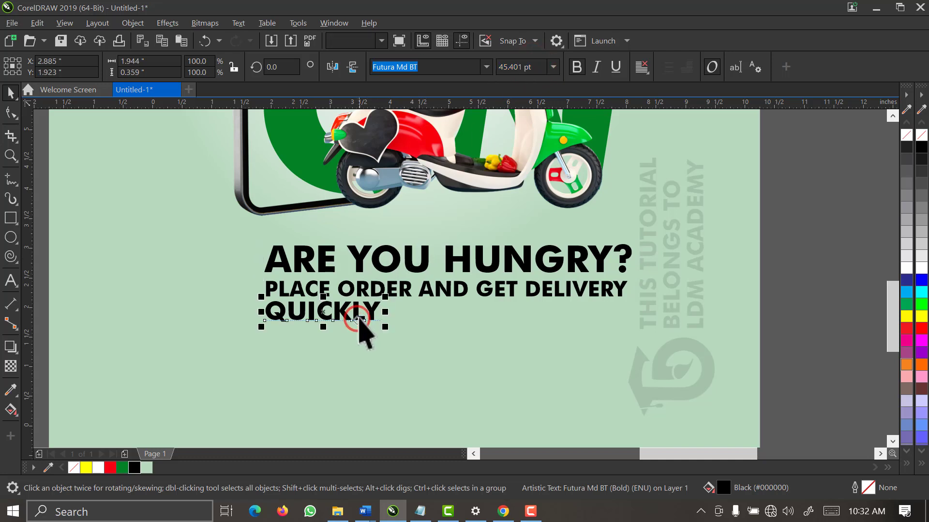
{"action": "left_click", "coordinate": [540, 67]}
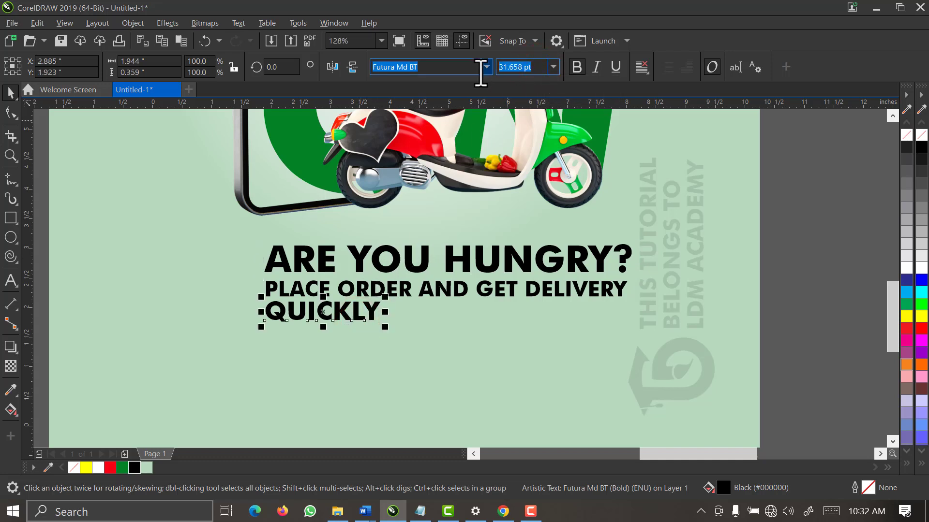
{"action": "key", "text": "Return"}
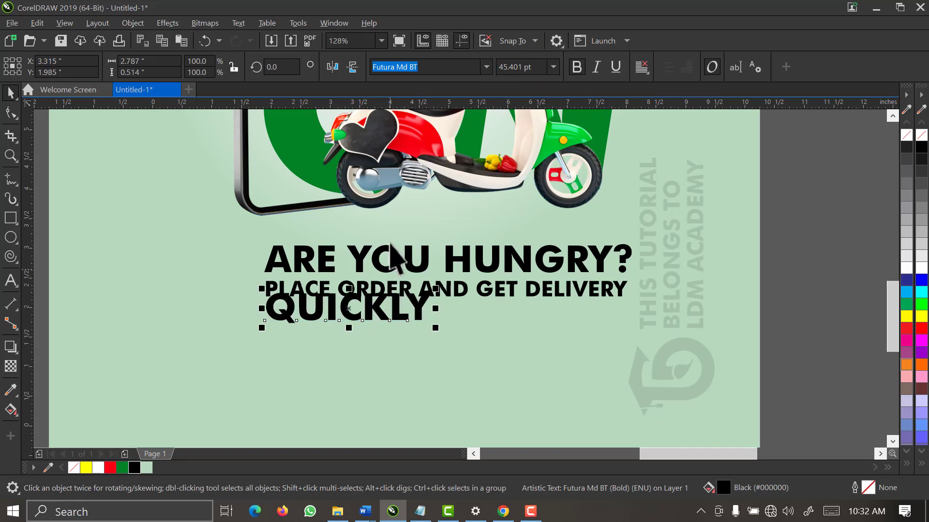
{"action": "left_click_drag", "start_coordinate": [404, 321], "coordinate": [478, 332]}
{"action": "left_click", "coordinate": [454, 255]}
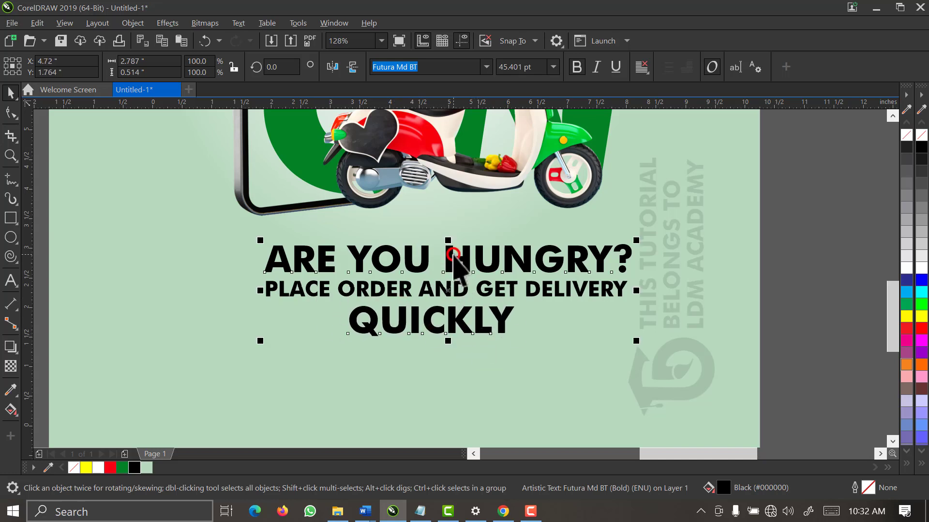
{"action": "key", "text": "c"}
{"action": "left_click", "coordinate": [775, 215]}
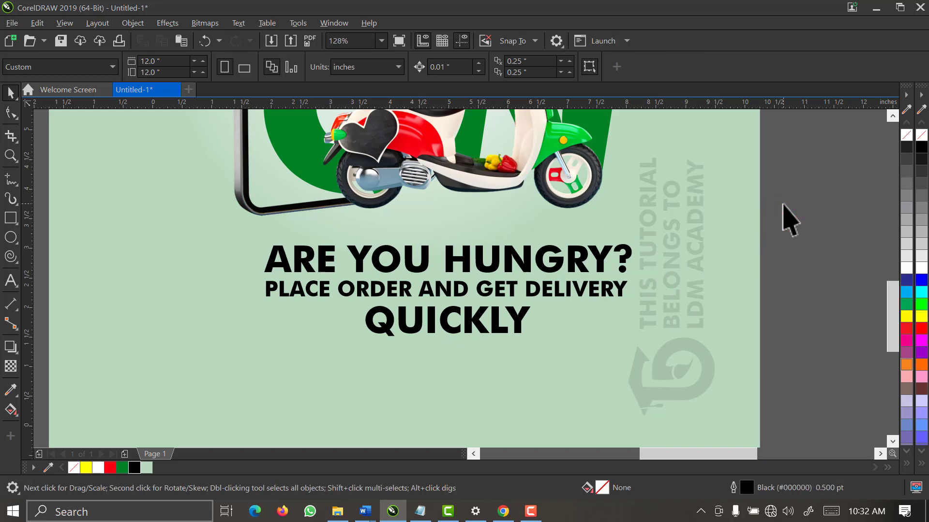
Shrink the middle line slightly, centre the three lines on each other, then on the square
{"action": "left_click", "coordinate": [608, 294]}
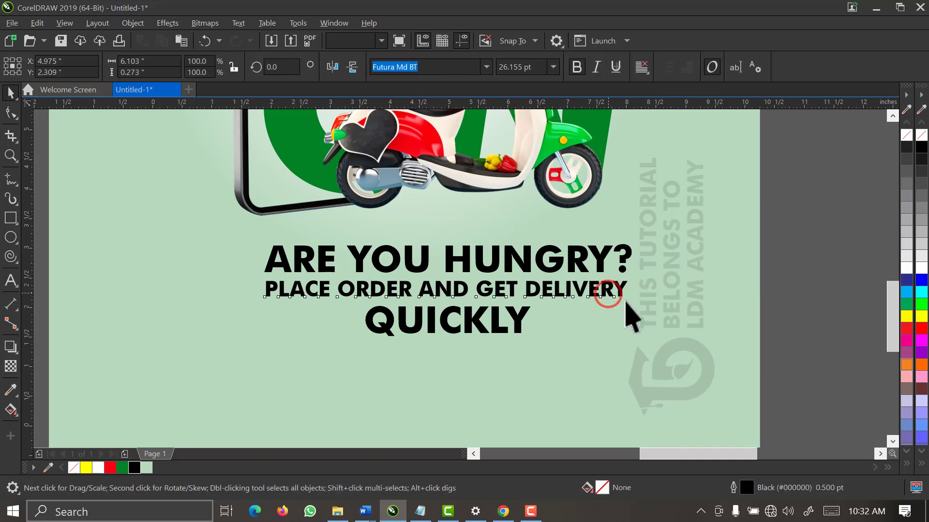
{"action": "left_click_drag", "start_coordinate": [617, 310], "coordinate": [616, 311]}
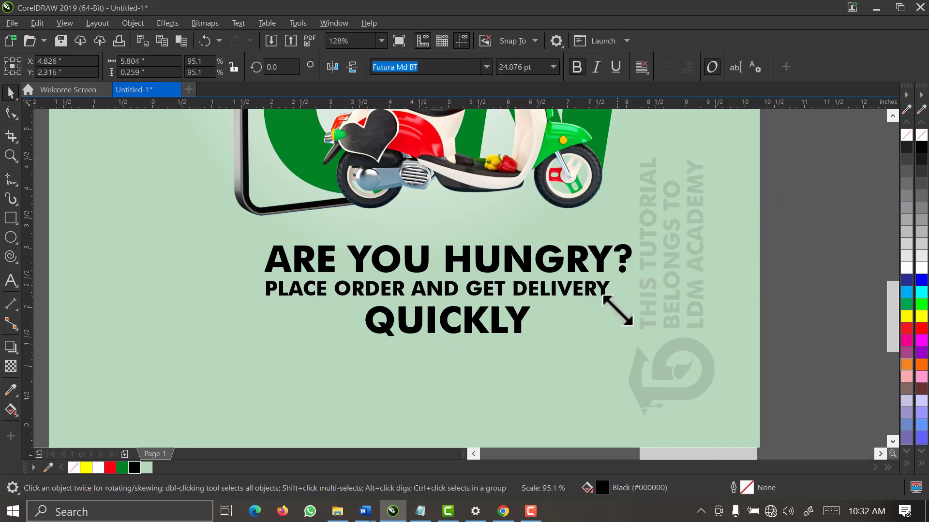
{"action": "left_click_drag", "start_coordinate": [777, 208], "coordinate": [160, 379]}
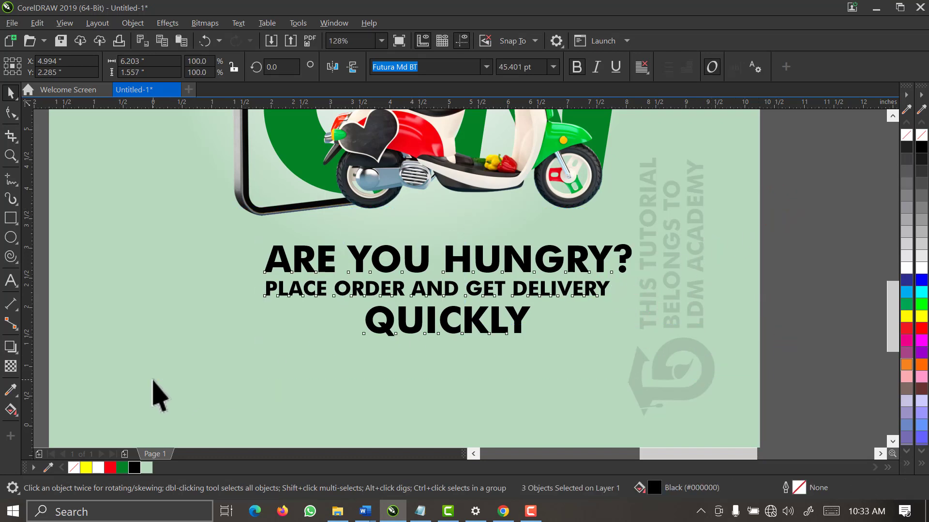
{"action": "key", "text": "c"}
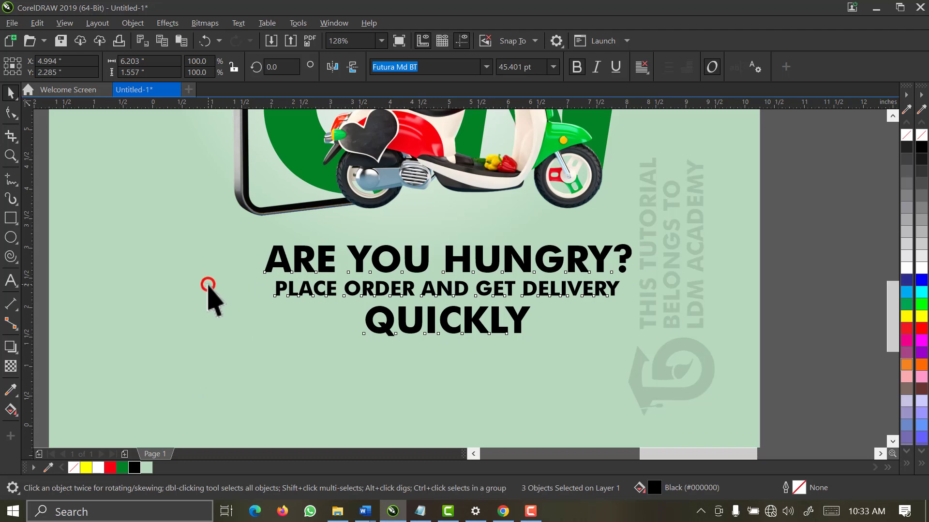
{"action": "left_click", "coordinate": [208, 285], "text": "shift"}
{"action": "key", "text": "c"}
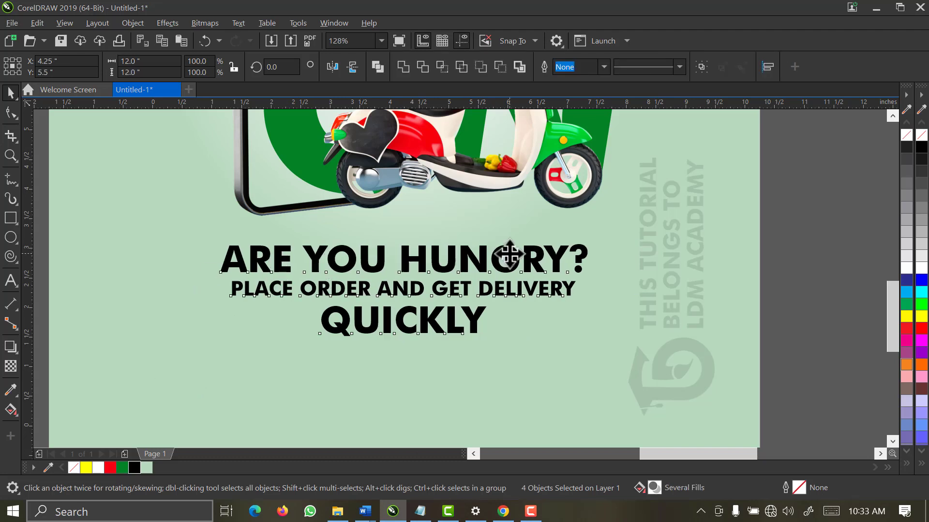
Try shifting the ARE YOU HUNGRY? headline right, revert it, and begin editing its text
{"action": "left_click", "coordinate": [437, 292]}
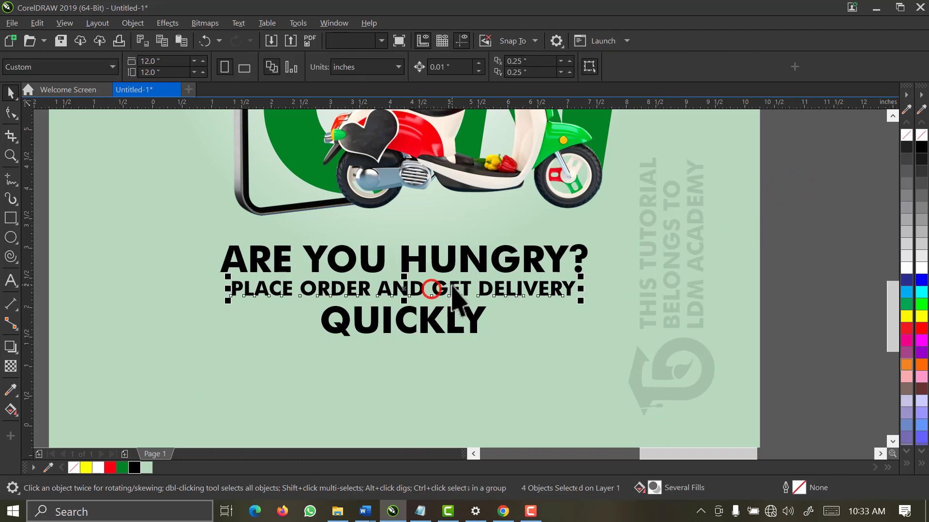
{"action": "left_click", "coordinate": [422, 264]}
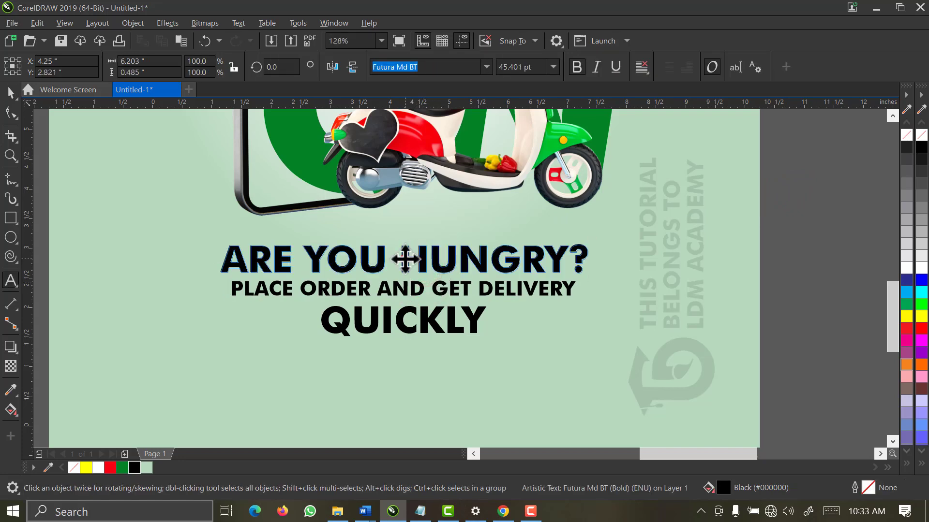
{"action": "left_click_drag", "start_coordinate": [406, 259], "coordinate": [422, 259]}
{"action": "key", "text": "ctrl+z"}
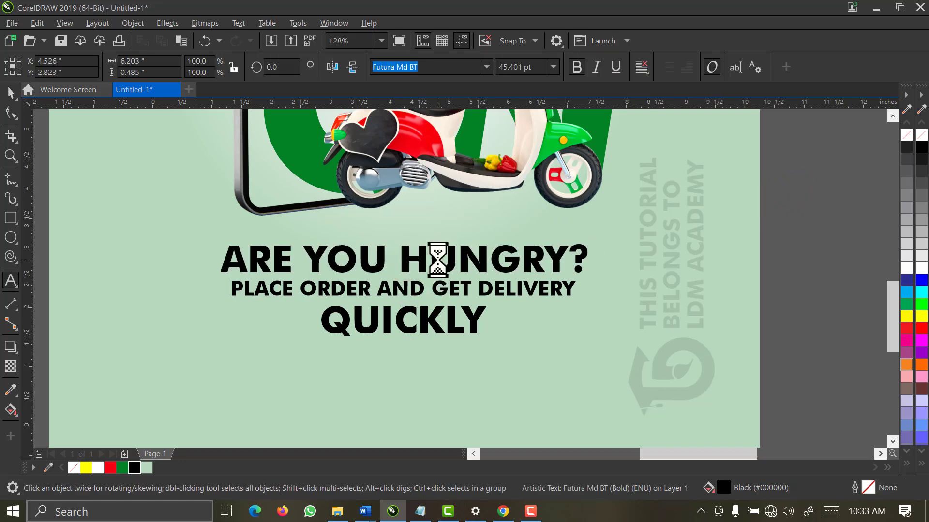
{"action": "left_click", "coordinate": [438, 259]}
{"action": "left_click", "coordinate": [419, 248]}
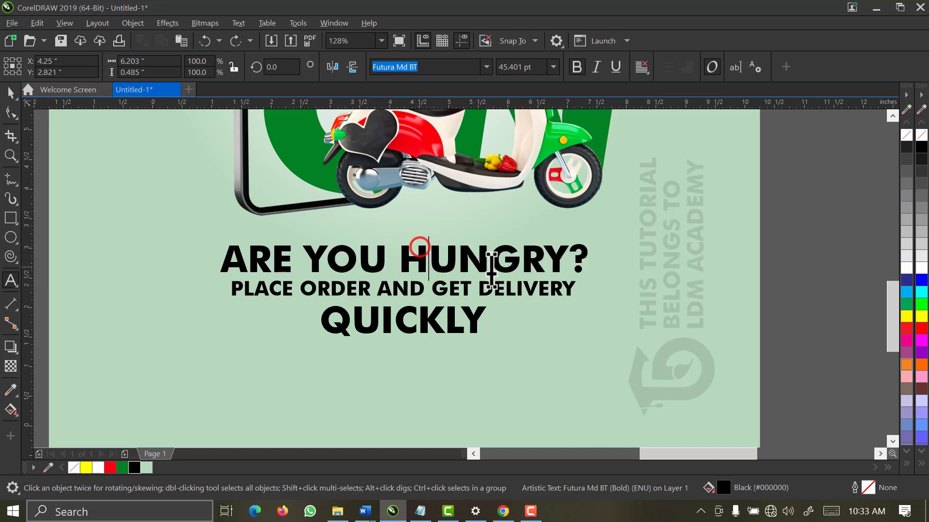
Colour the words HUNGRY? and DELIVERY green in the tagline
{"action": "left_click", "coordinate": [588, 259]}
{"action": "left_click_drag", "start_coordinate": [425, 266], "coordinate": [405, 261]}
{"action": "left_click", "coordinate": [121, 467]}
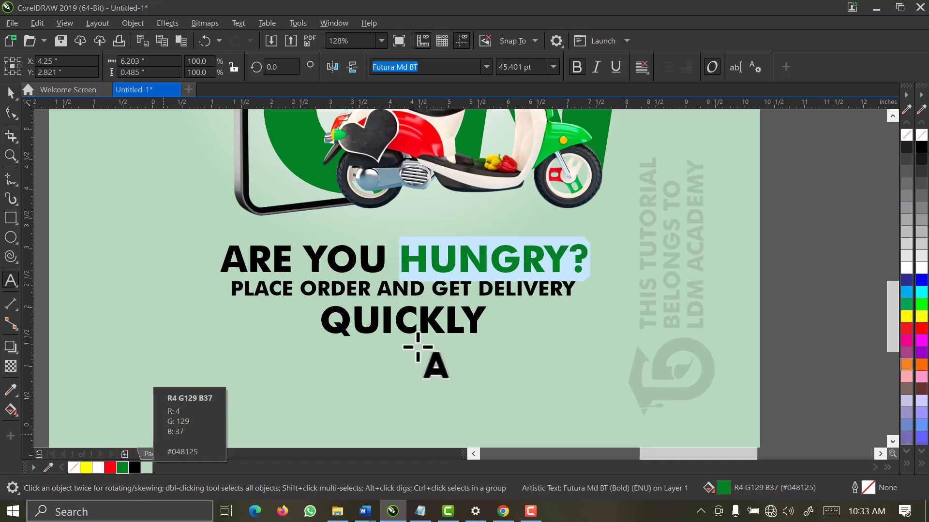
{"action": "left_click", "coordinate": [481, 290]}
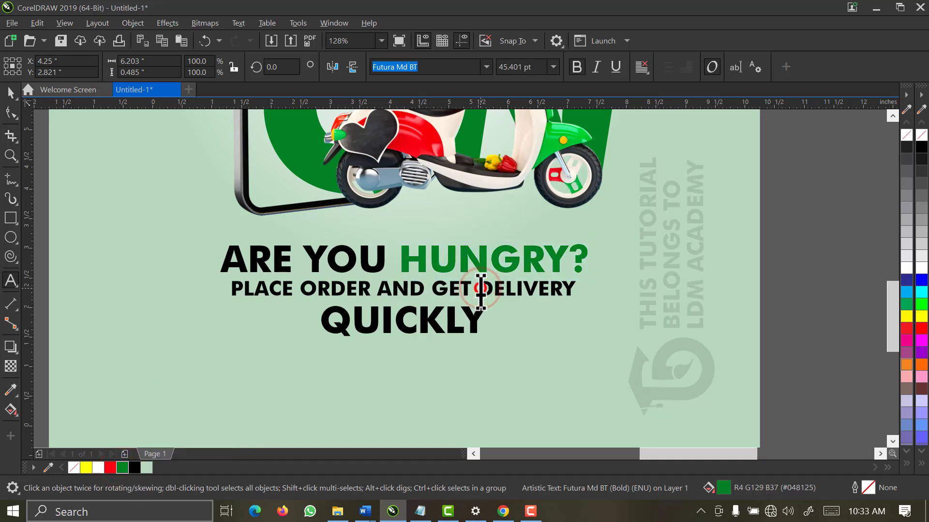
{"action": "left_click_drag", "start_coordinate": [482, 290], "coordinate": [584, 293]}
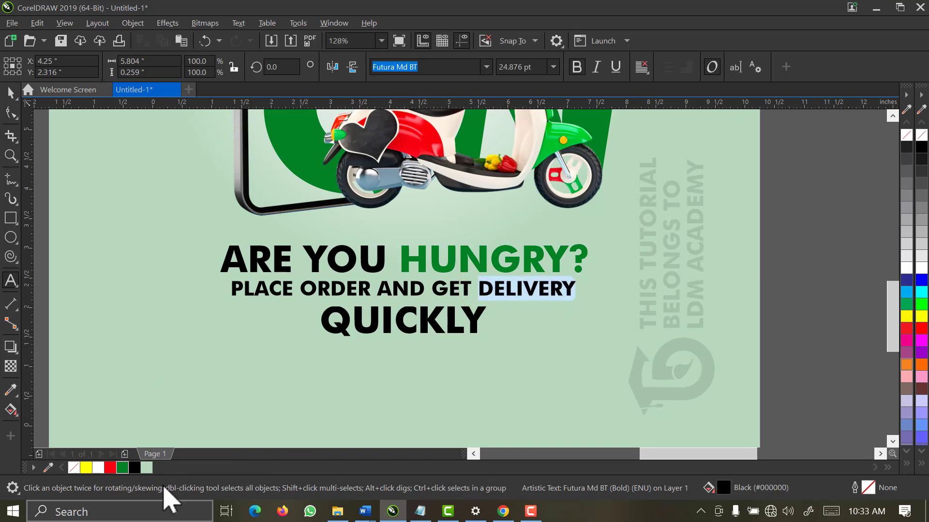
{"action": "left_click", "coordinate": [124, 467]}
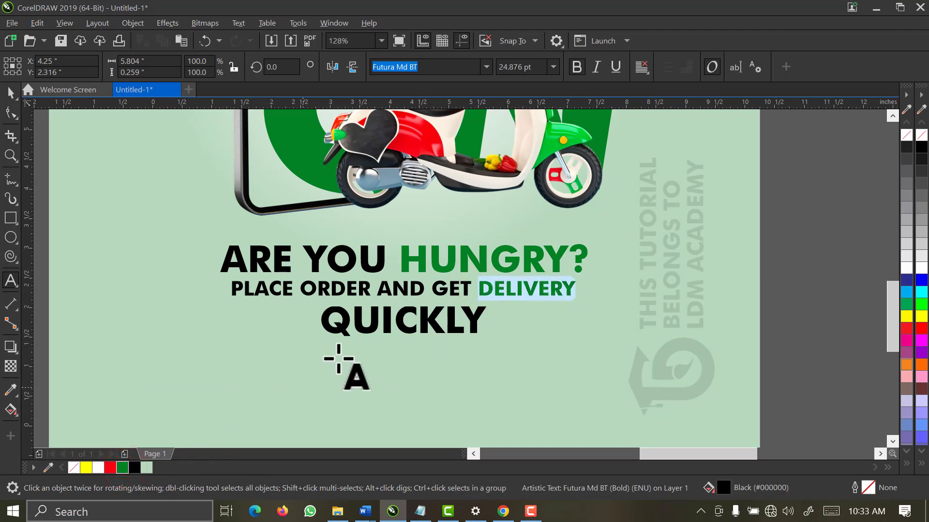
Colour the QUICKLY line green as a whole object
{"action": "left_click", "coordinate": [11, 92]}
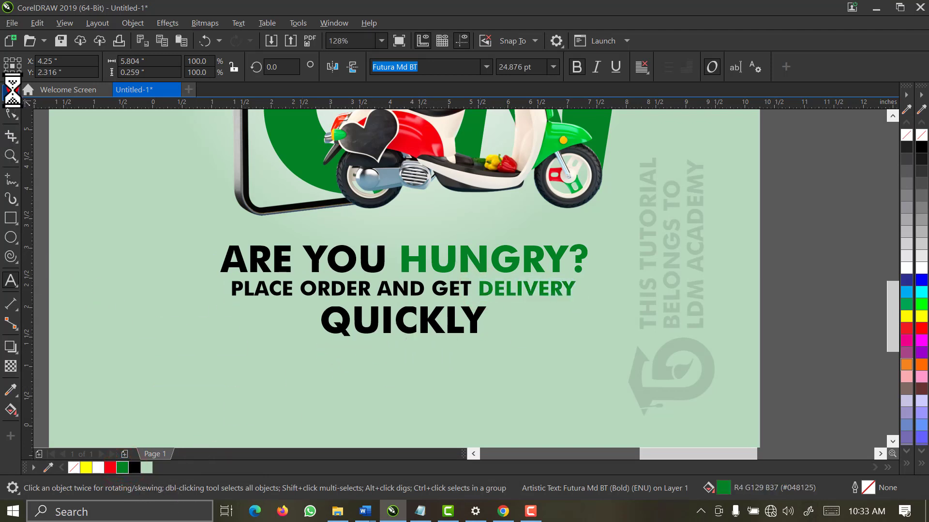
{"action": "left_click", "coordinate": [330, 327]}
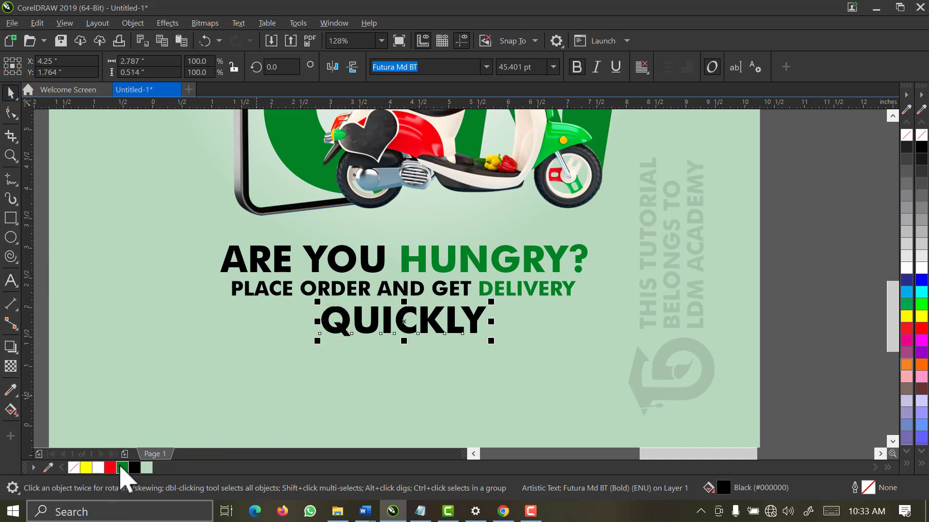
{"action": "left_click", "coordinate": [122, 467]}
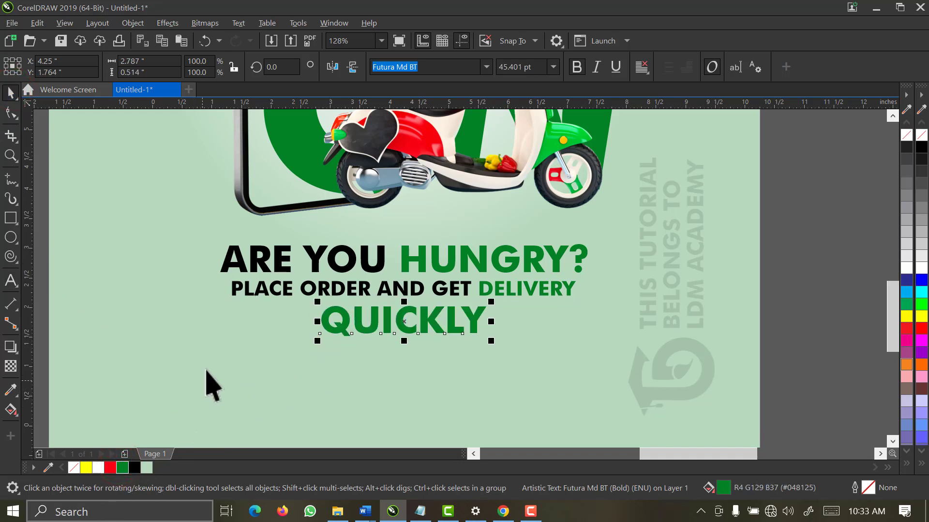
{"action": "left_click", "coordinate": [381, 40]}
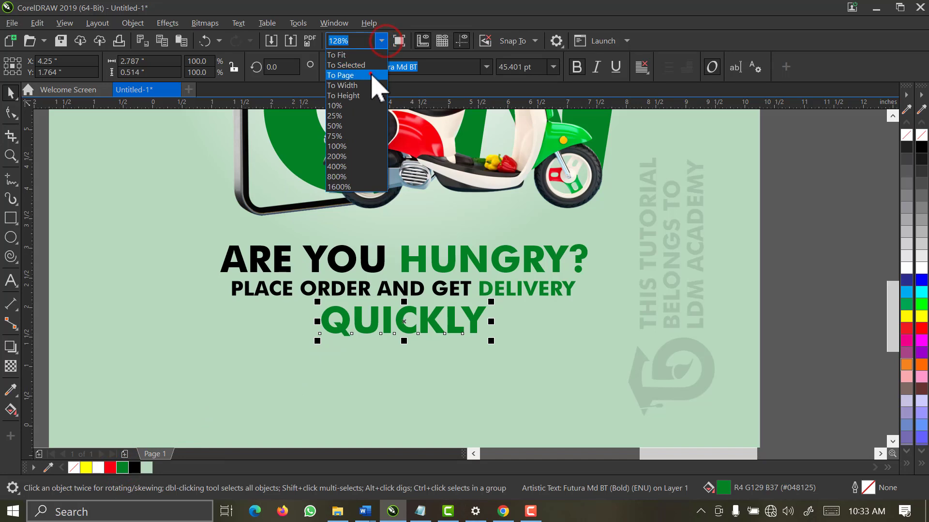
Draw a rectangle across the bottom area of the poster
{"action": "left_click", "coordinate": [370, 75]}
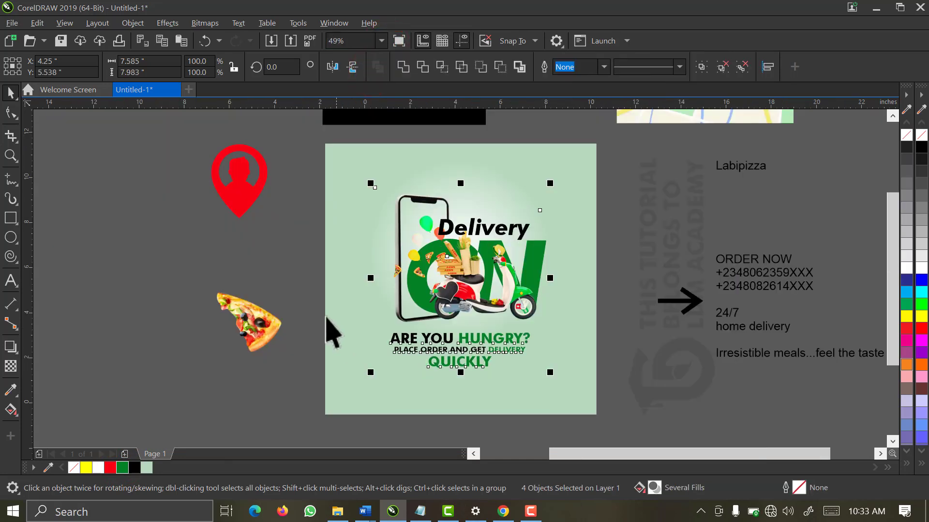
{"action": "left_click", "coordinate": [317, 300]}
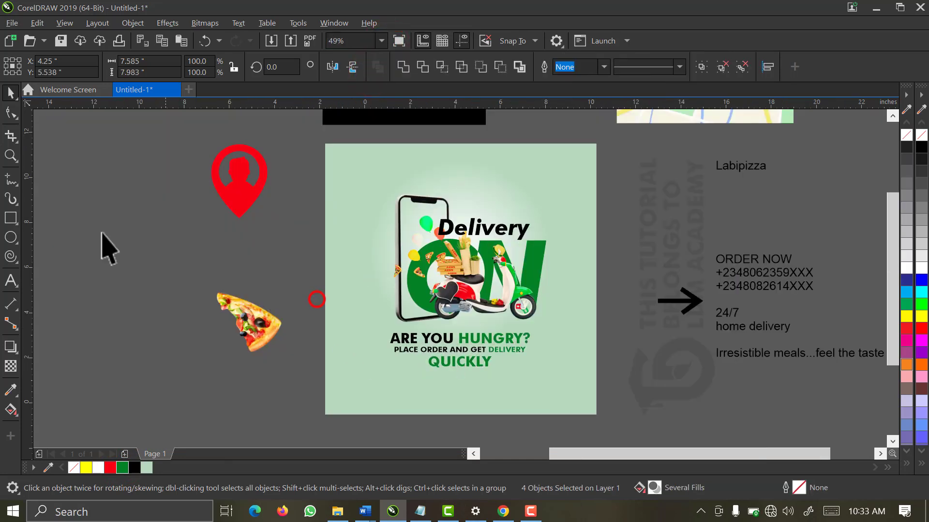
{"action": "left_click", "coordinate": [7, 222]}
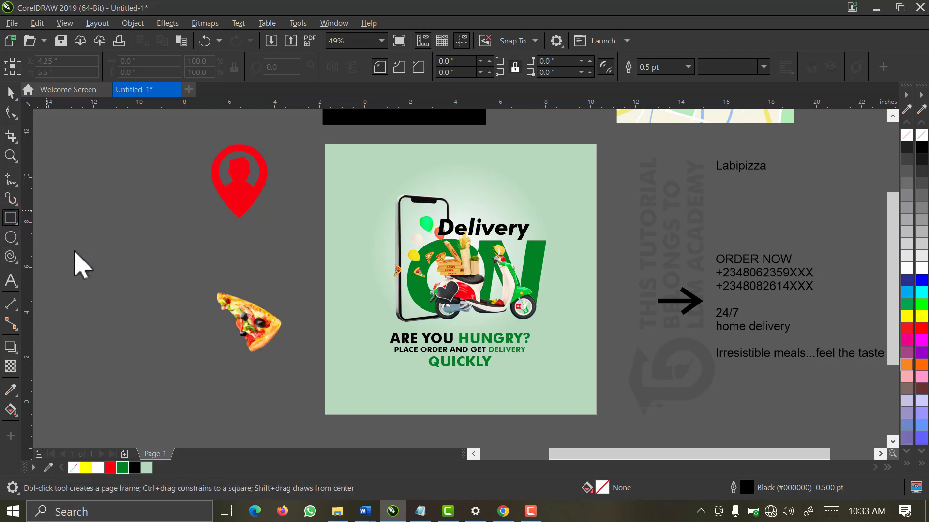
{"action": "left_click_drag", "start_coordinate": [324, 364], "coordinate": [596, 414]}
{"action": "key", "text": "z"}
{"action": "left_click_drag", "start_coordinate": [616, 348], "coordinate": [307, 439]}
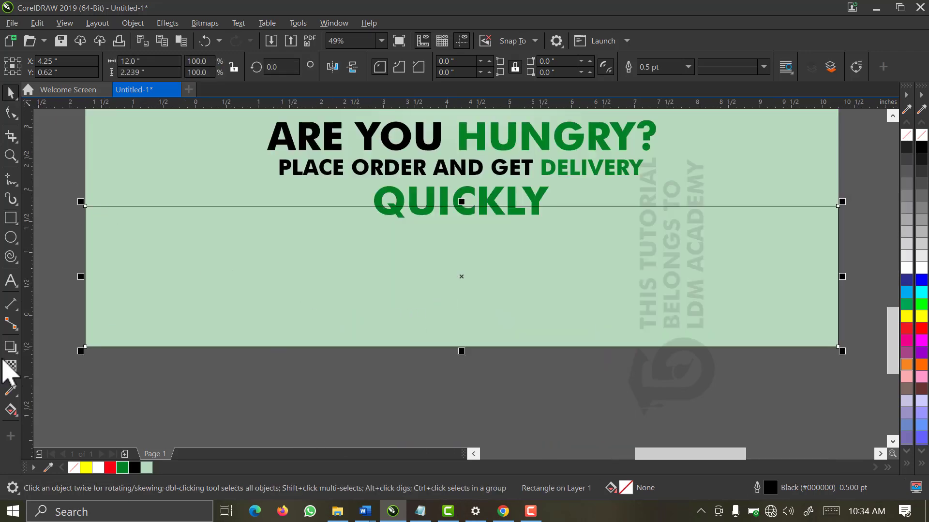
Lower the rectangle's top edge below QUICKLY and set its width to 12 inches
{"action": "left_click", "coordinate": [10, 323]}
{"action": "left_click_drag", "start_coordinate": [461, 202], "coordinate": [461, 229]}
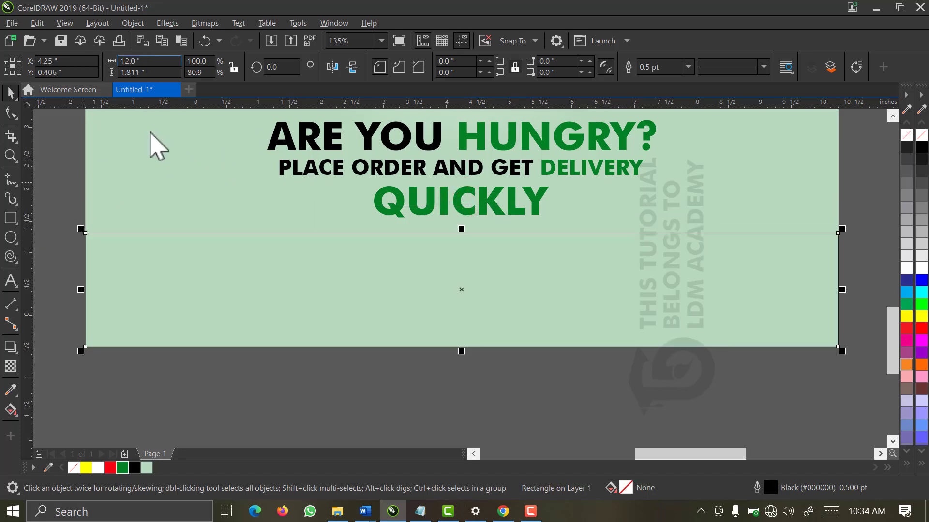
{"action": "left_click_drag", "start_coordinate": [81, 289], "coordinate": [97, 288]}
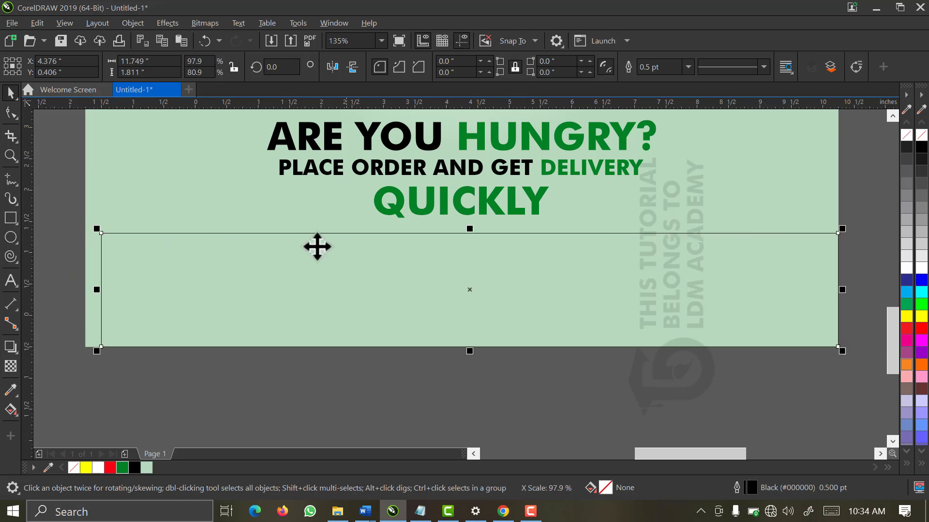
{"action": "left_click", "coordinate": [152, 62]}
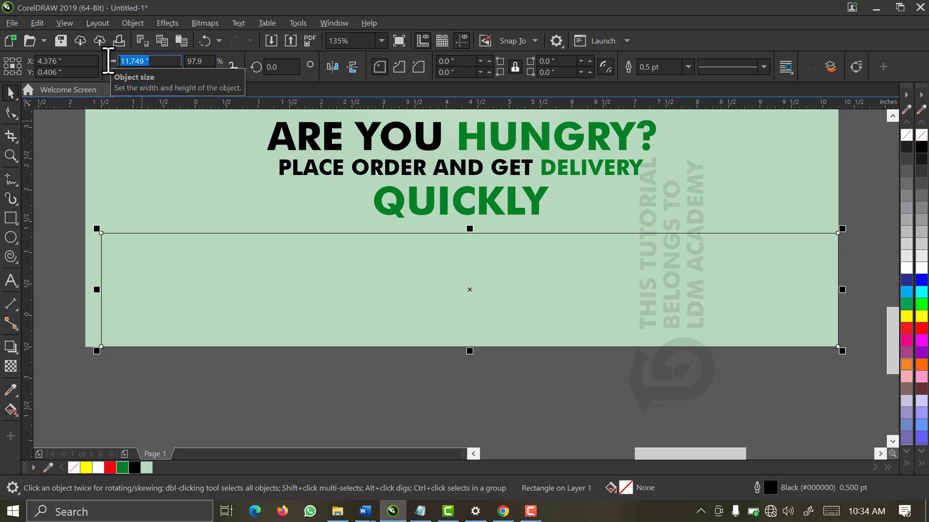
{"action": "type", "text": "12"}
{"action": "key", "text": "Return"}
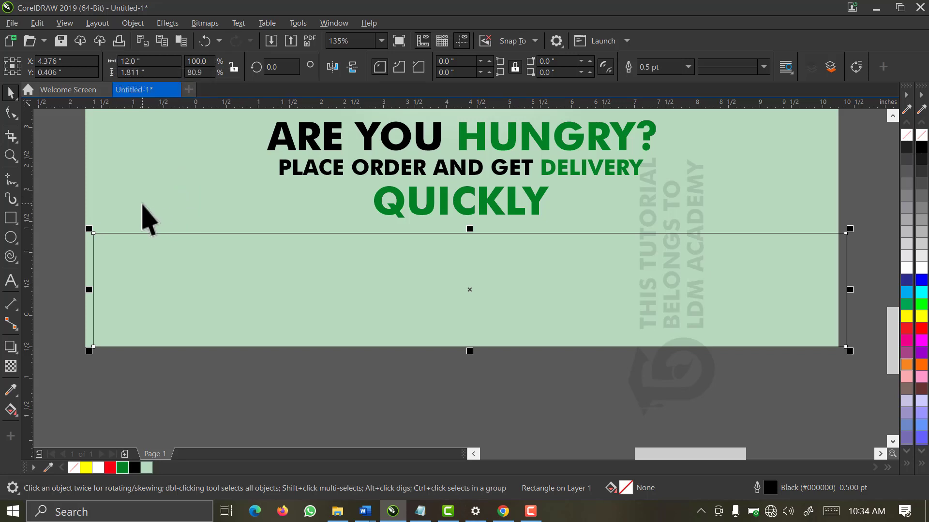
{"action": "left_click", "coordinate": [136, 346]}
{"action": "left_click", "coordinate": [139, 304]}
Centre the band horizontally on the poster, fill it green and remove its outline
{"action": "left_click", "coordinate": [100, 204], "text": "shift"}
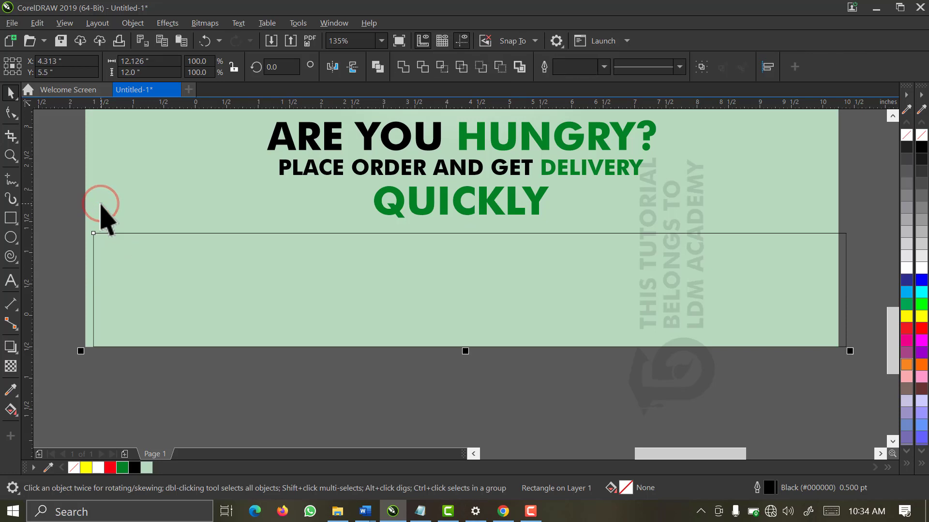
{"action": "key", "text": "c"}
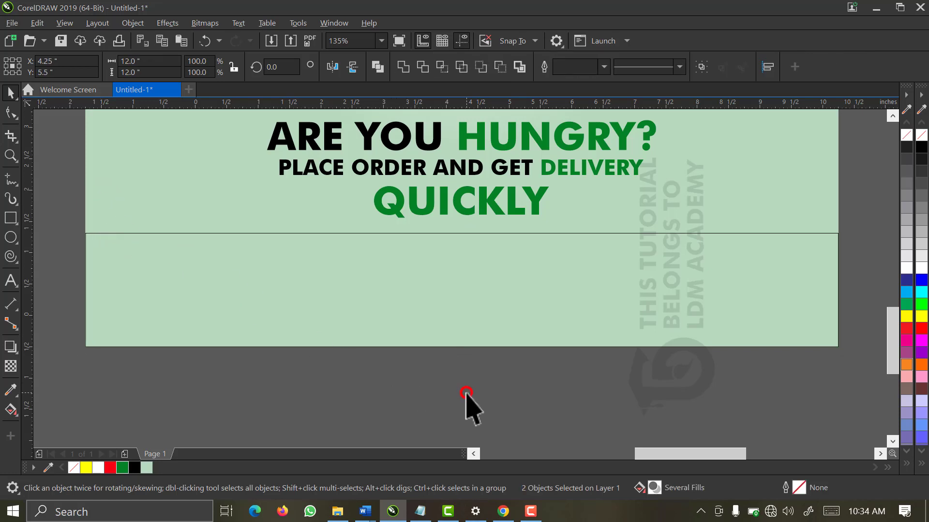
{"action": "left_click", "coordinate": [450, 238]}
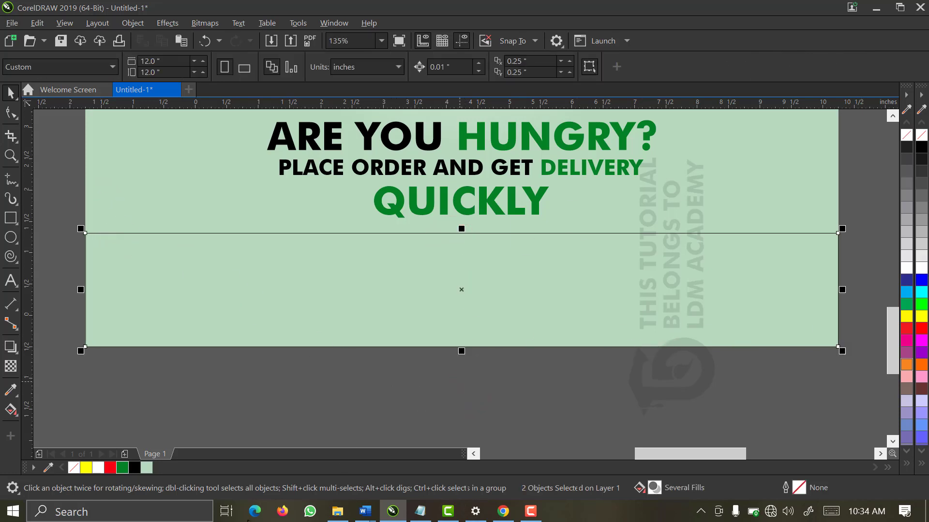
{"action": "left_click", "coordinate": [124, 466]}
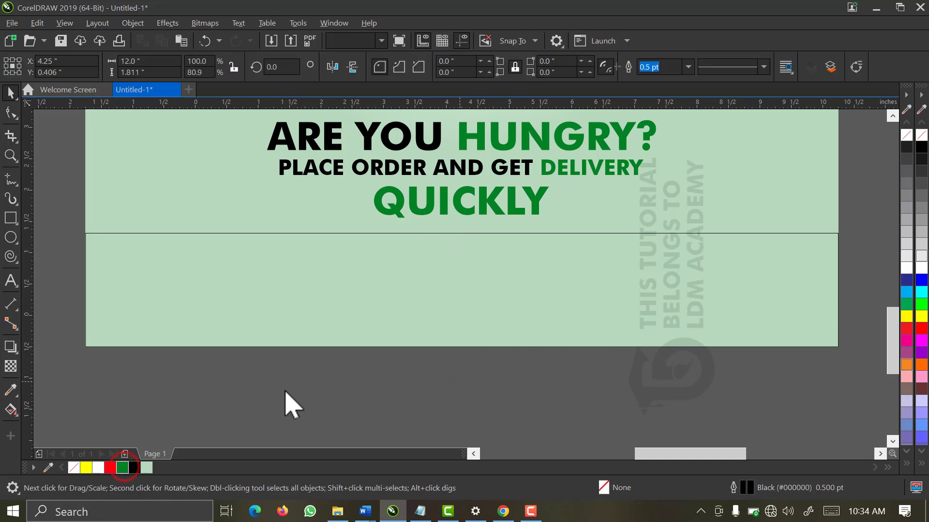
{"action": "right_click", "coordinate": [907, 137]}
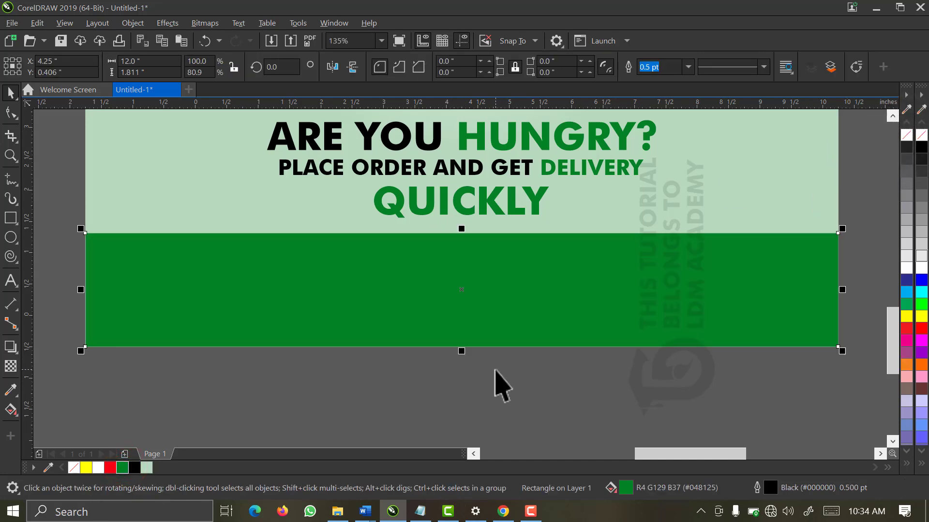
{"action": "key", "text": "Escape"}
{"action": "key", "text": "F4"}
{"action": "left_click", "coordinate": [593, 265]}
{"action": "left_click", "coordinate": [638, 256]}
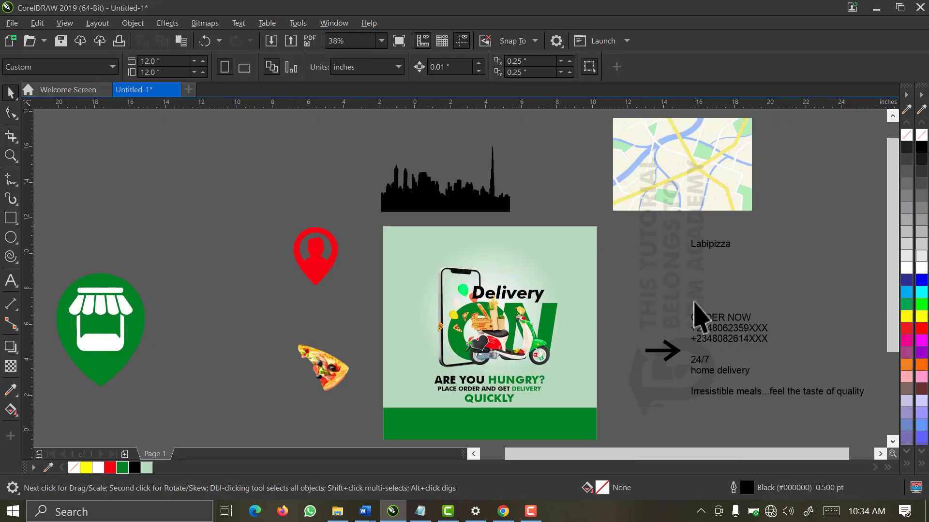
Move the phone-number text and the ORDER NOW text onto the green band
{"action": "left_click", "coordinate": [704, 332]}
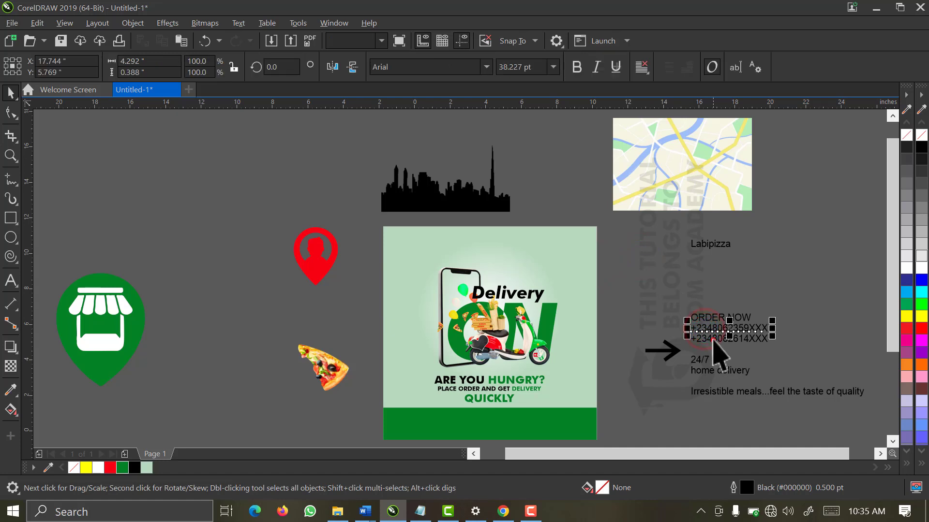
{"action": "left_click_drag", "start_coordinate": [712, 339], "coordinate": [482, 408]}
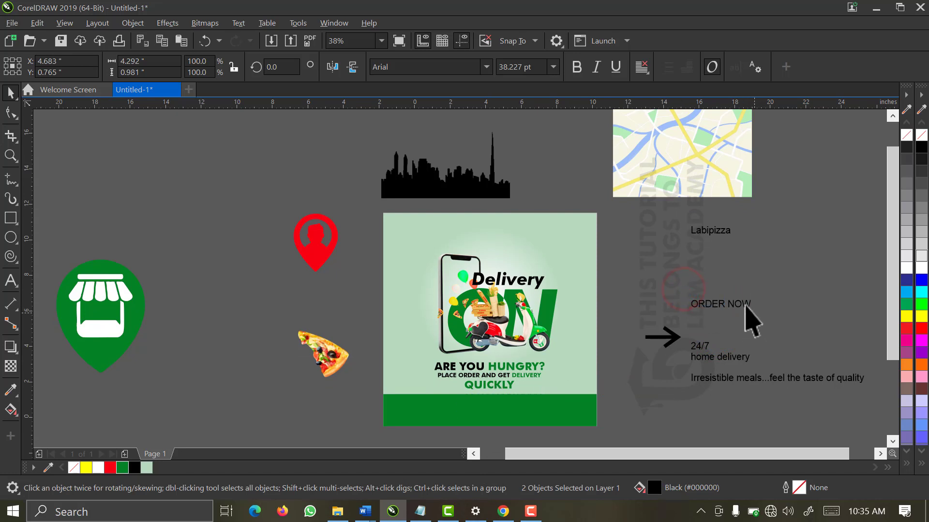
{"action": "left_click_drag", "start_coordinate": [746, 308], "coordinate": [428, 423]}
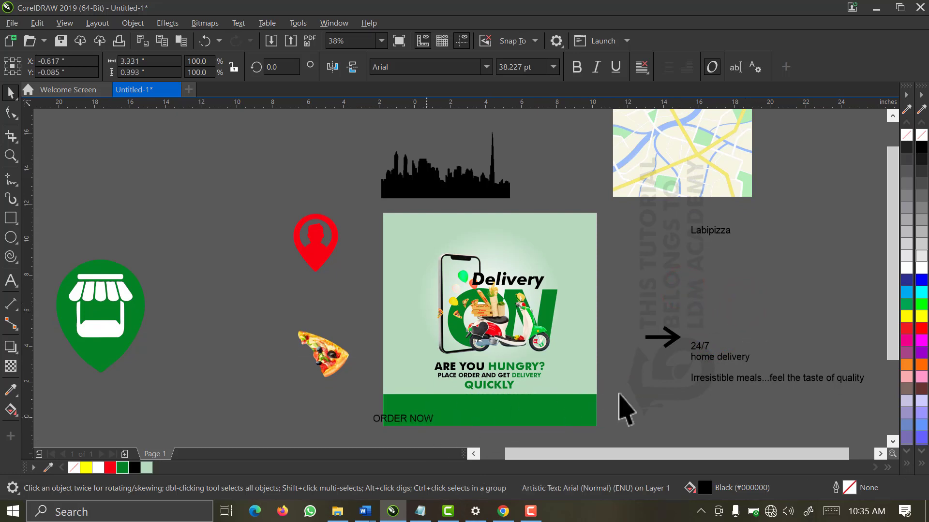
Zoom in on the green band and select both phone-number lines
{"action": "left_click_drag", "start_coordinate": [626, 385], "coordinate": [357, 428]}
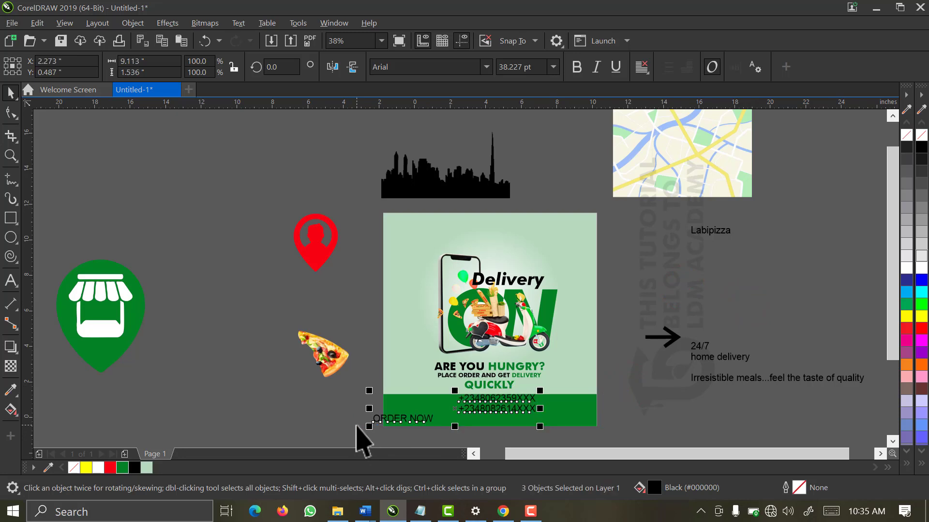
{"action": "key", "text": "z"}
{"action": "left_click_drag", "start_coordinate": [356, 375], "coordinate": [614, 424]}
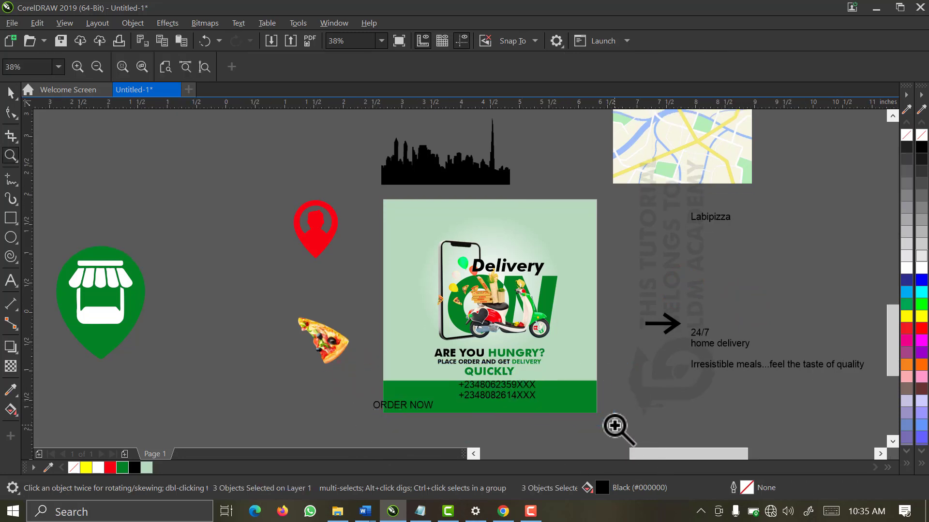
{"action": "key", "text": "space"}
{"action": "left_click", "coordinate": [632, 353]}
{"action": "left_click_drag", "start_coordinate": [661, 376], "coordinate": [285, 207]}
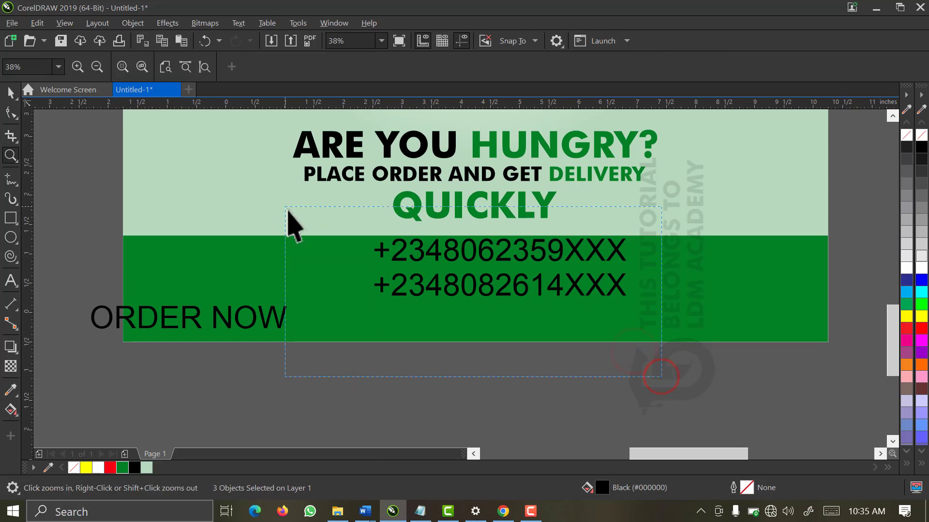
{"action": "left_click_drag", "start_coordinate": [679, 319], "coordinate": [663, 321]}
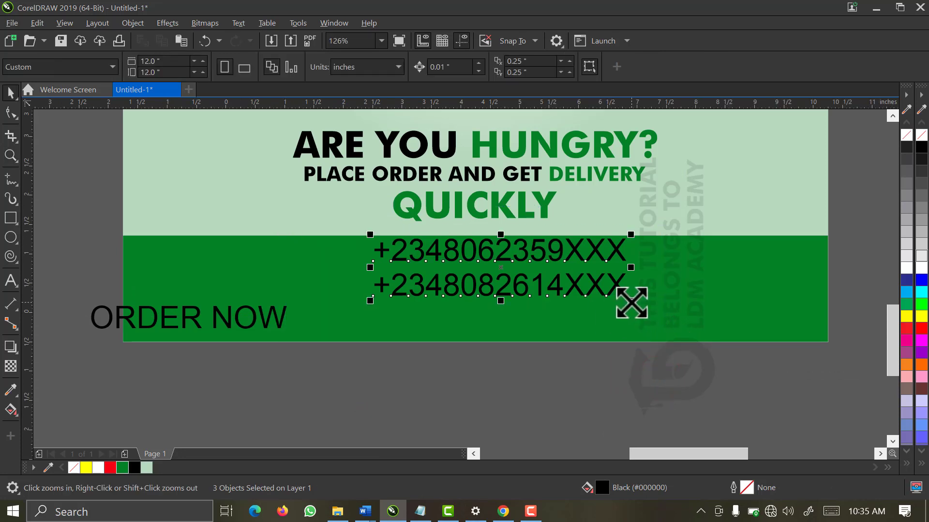
Shrink the phone numbers to about 71.5% and make them white bold-italic Futura Md BT
{"action": "left_click_drag", "start_coordinate": [611, 307], "coordinate": [596, 310]}
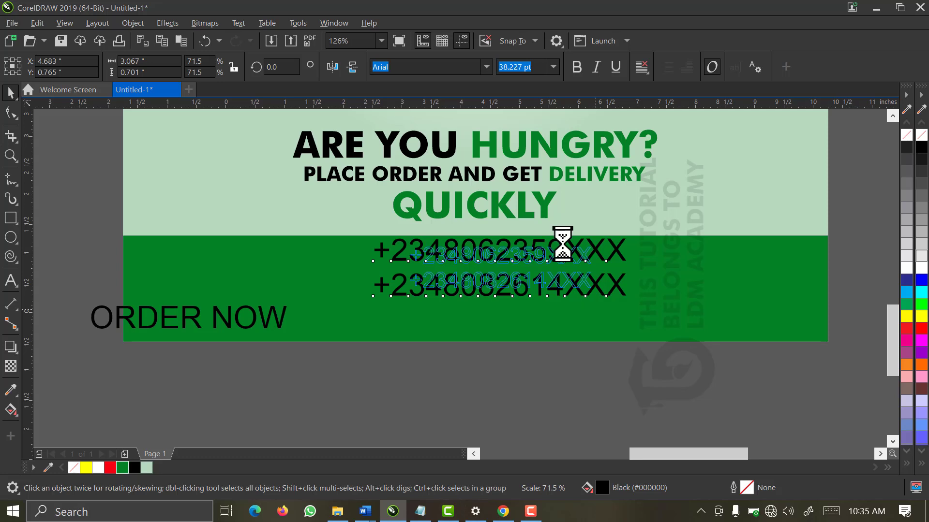
{"action": "left_click", "coordinate": [486, 67]}
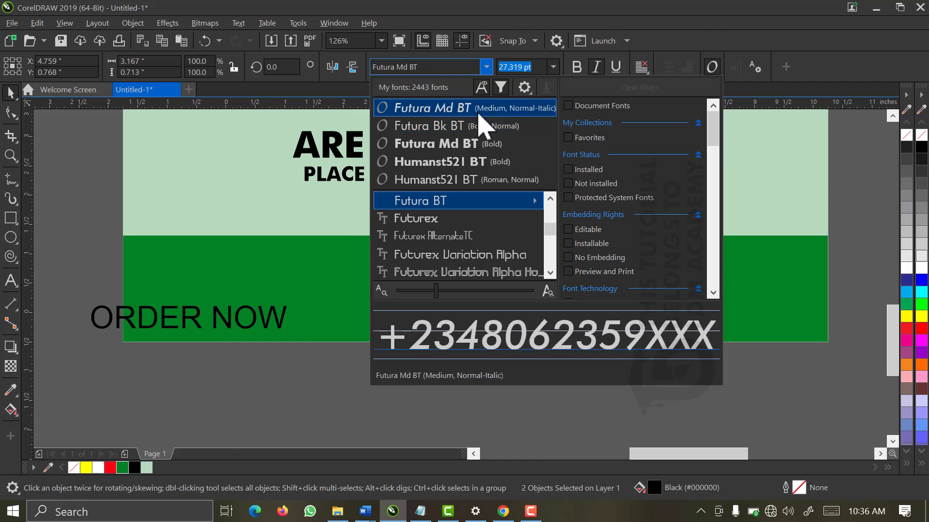
{"action": "left_click", "coordinate": [479, 112]}
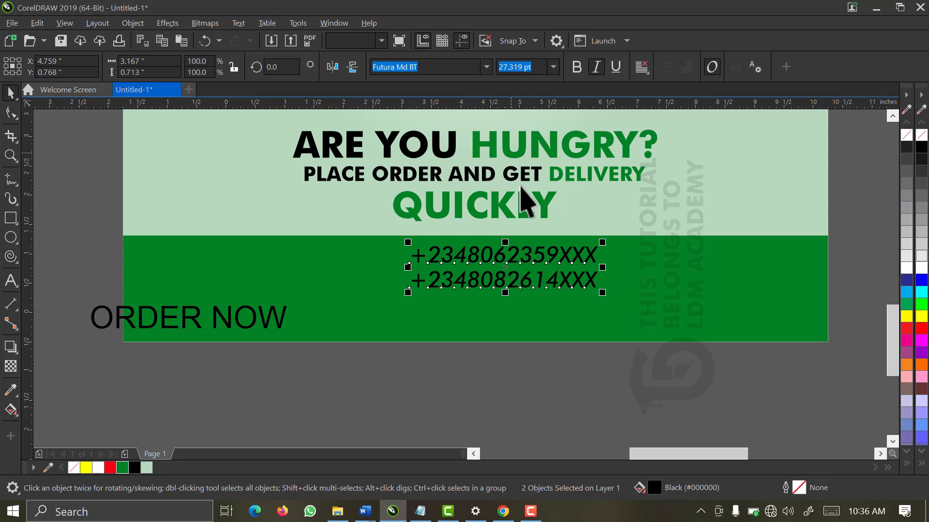
{"action": "left_click", "coordinate": [577, 68]}
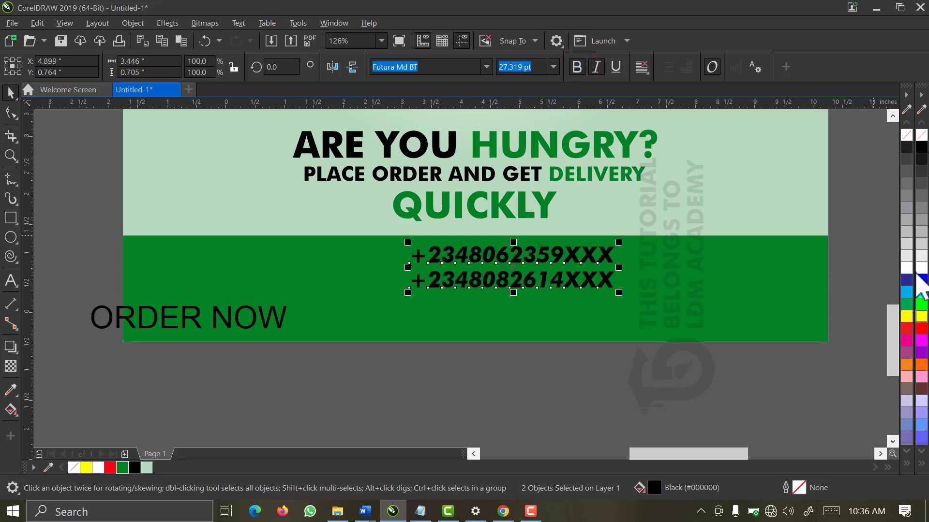
{"action": "left_click", "coordinate": [97, 468]}
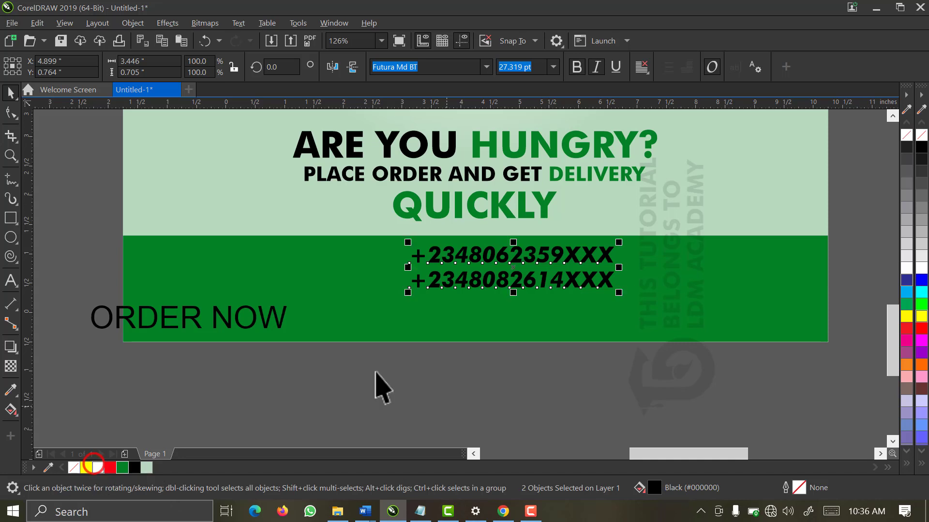
{"action": "left_click", "coordinate": [275, 323]}
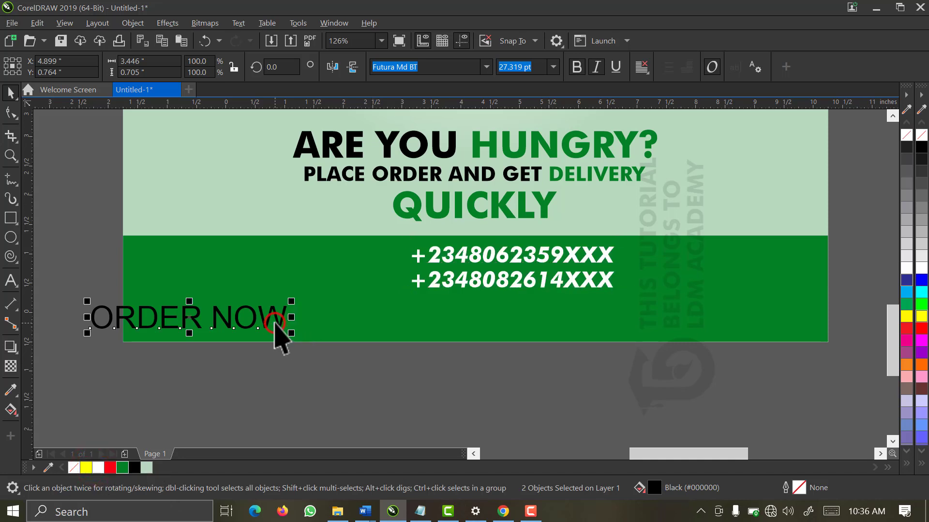
Move ORDER NOW up beside the phone numbers and set it in bold-italic Futura Md BT
{"action": "left_click_drag", "start_coordinate": [278, 323], "coordinate": [383, 270]}
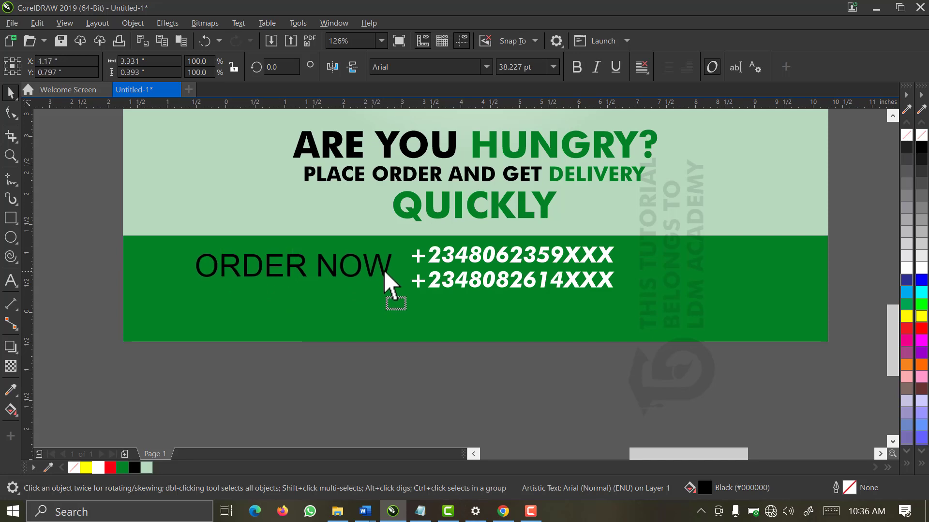
{"action": "left_click", "coordinate": [485, 67]}
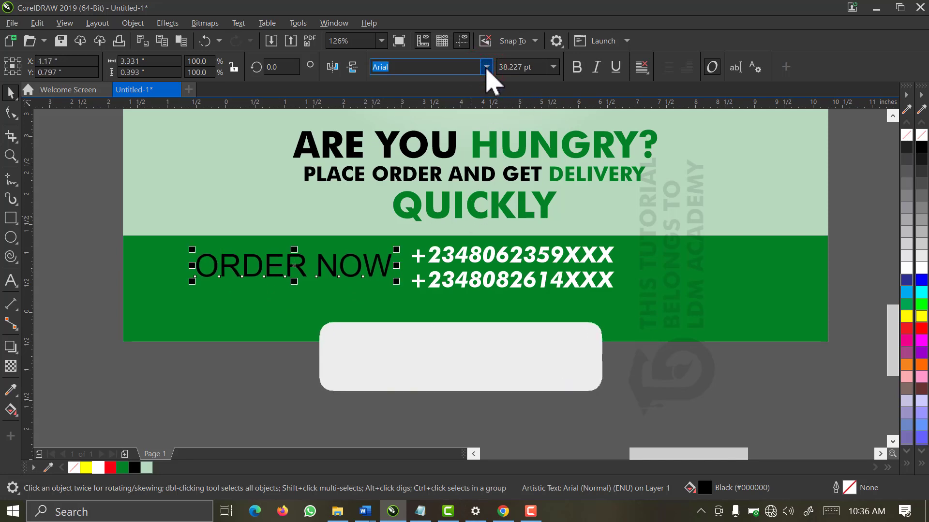
{"action": "left_click", "coordinate": [485, 66]}
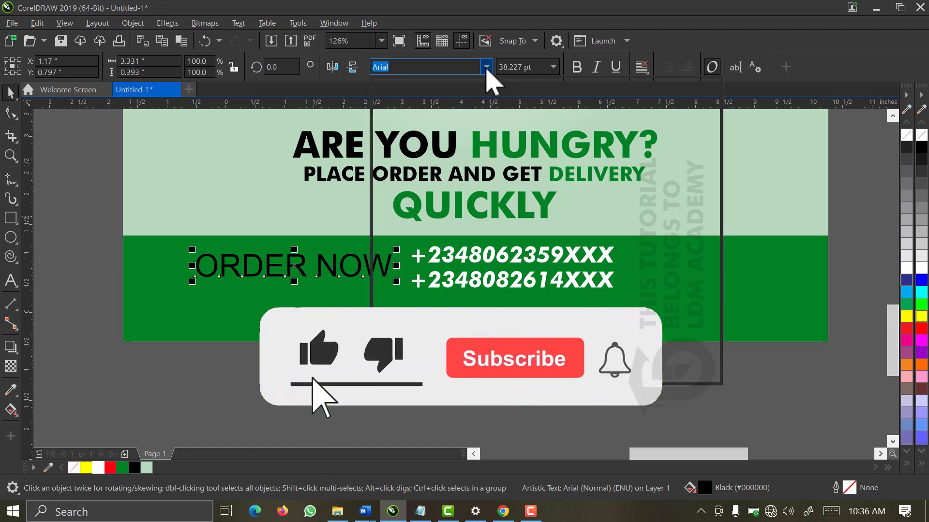
{"action": "left_click", "coordinate": [469, 111]}
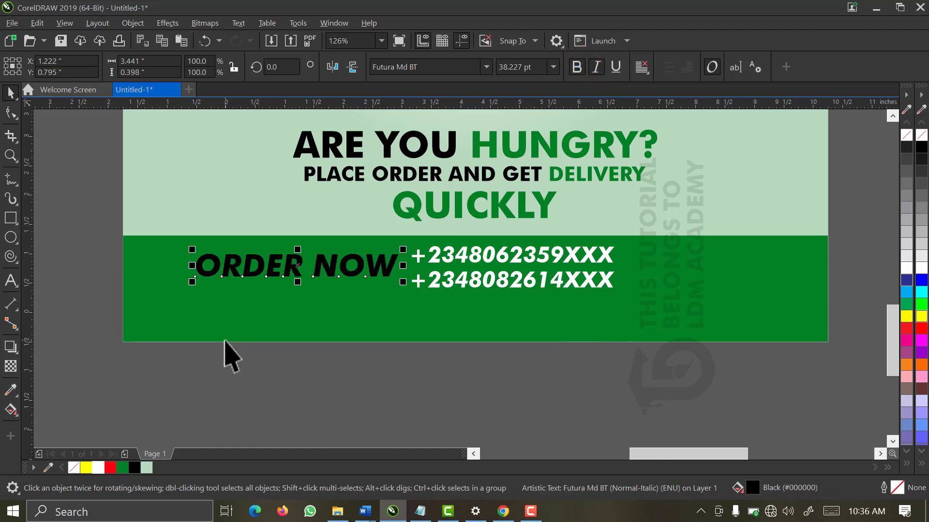
{"action": "left_click", "coordinate": [153, 416]}
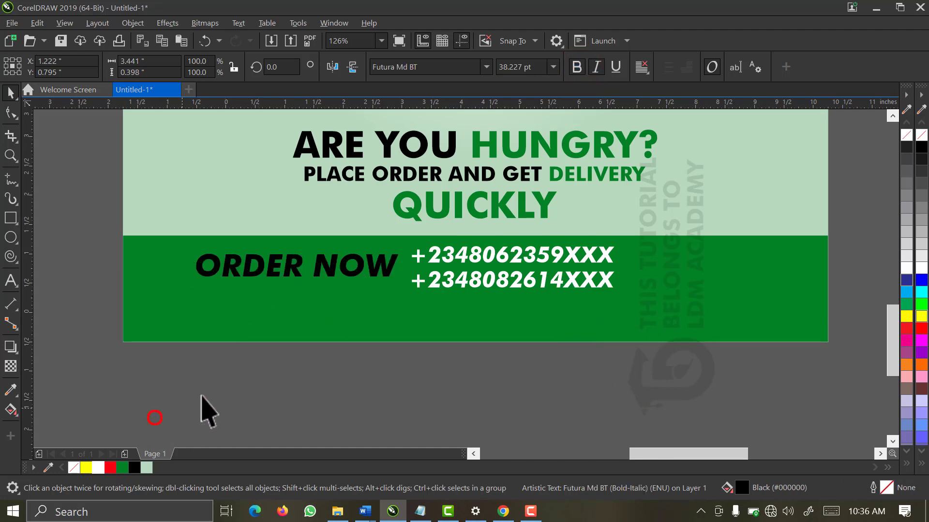
{"action": "left_click_drag", "start_coordinate": [429, 225], "coordinate": [181, 341]}
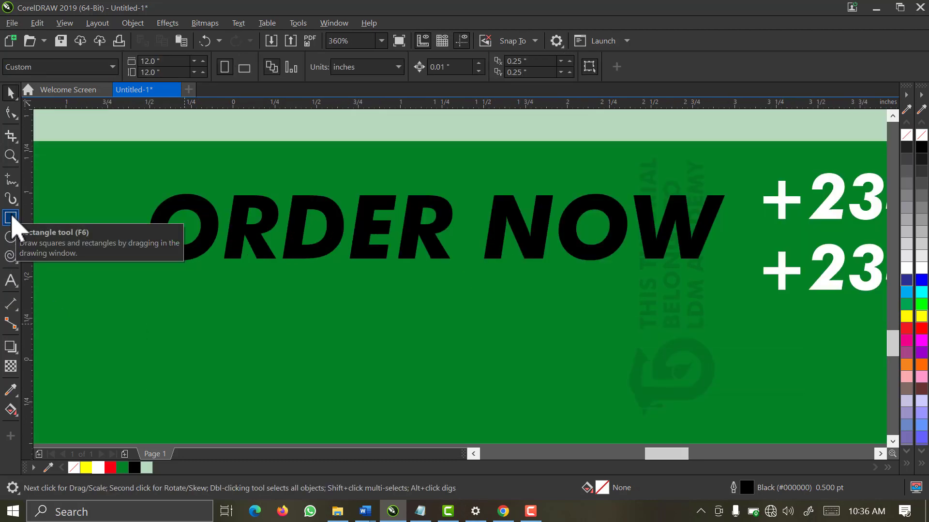
Draw a rectangle around ORDER NOW, round its corners into a pill, and fill it white
{"action": "left_click", "coordinate": [11, 218]}
{"action": "left_click_drag", "start_coordinate": [111, 179], "coordinate": [755, 288]}
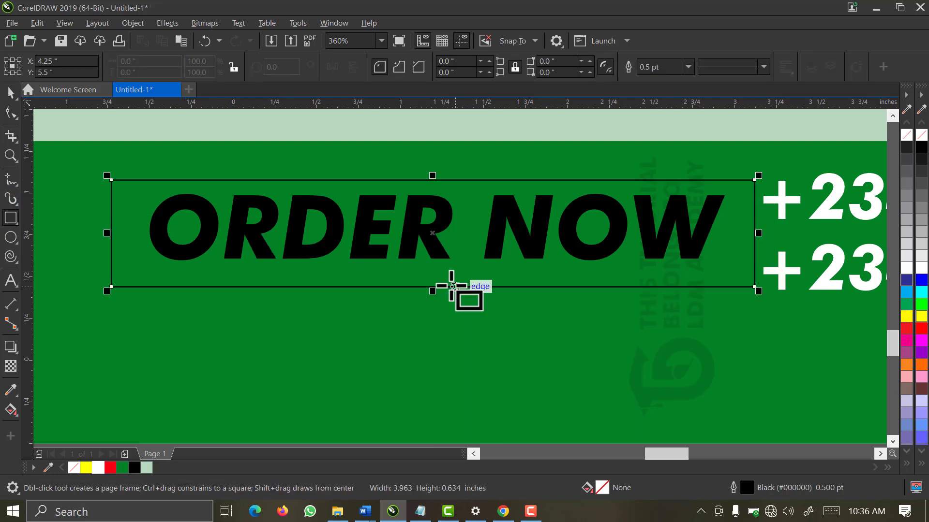
{"action": "left_click", "coordinate": [10, 116]}
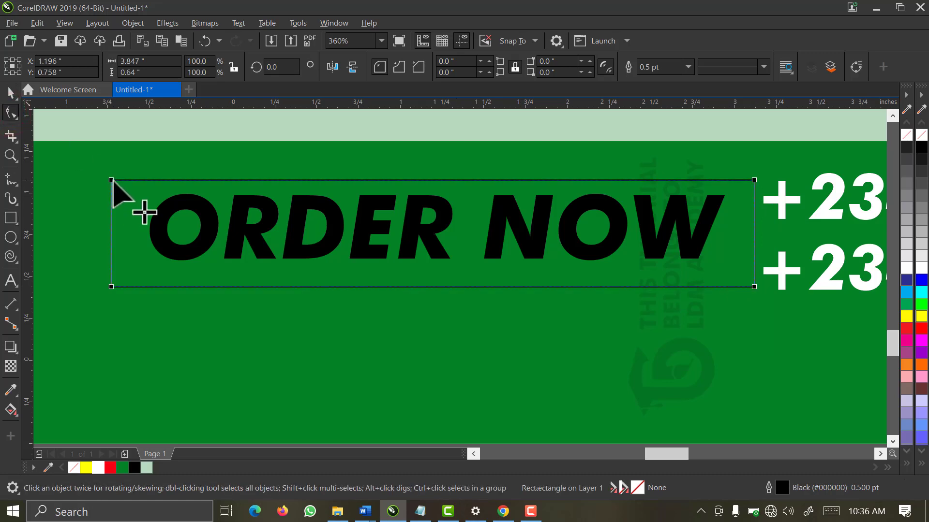
{"action": "left_click_drag", "start_coordinate": [111, 180], "coordinate": [130, 180]}
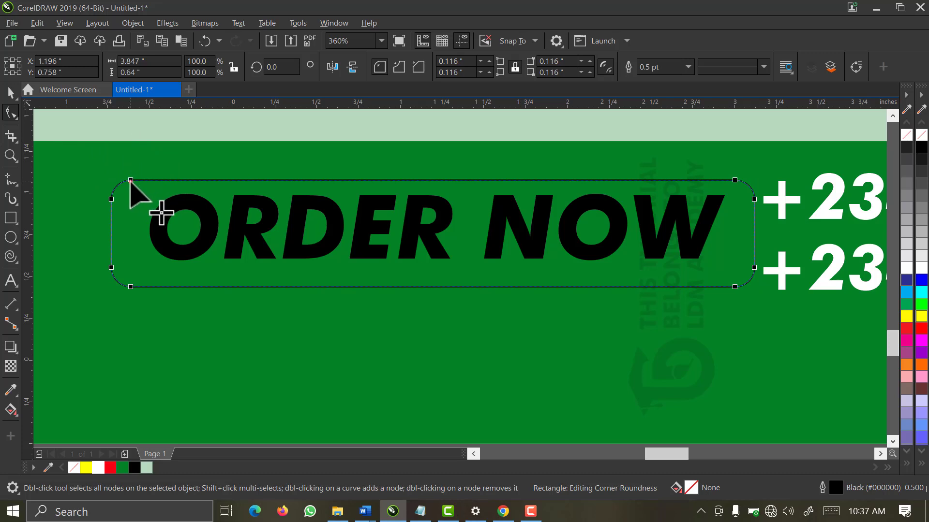
{"action": "left_click_drag", "start_coordinate": [131, 180], "coordinate": [149, 180]}
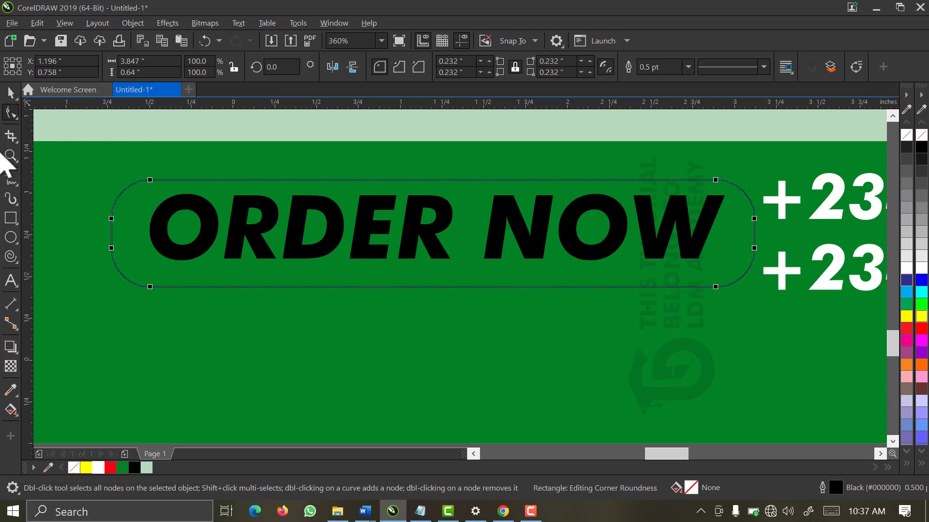
{"action": "left_click", "coordinate": [9, 93]}
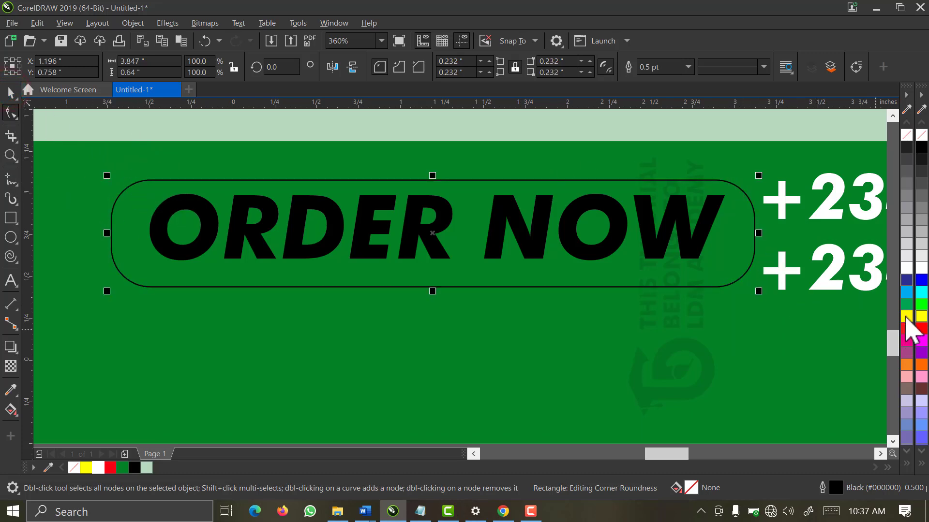
{"action": "left_click", "coordinate": [907, 267]}
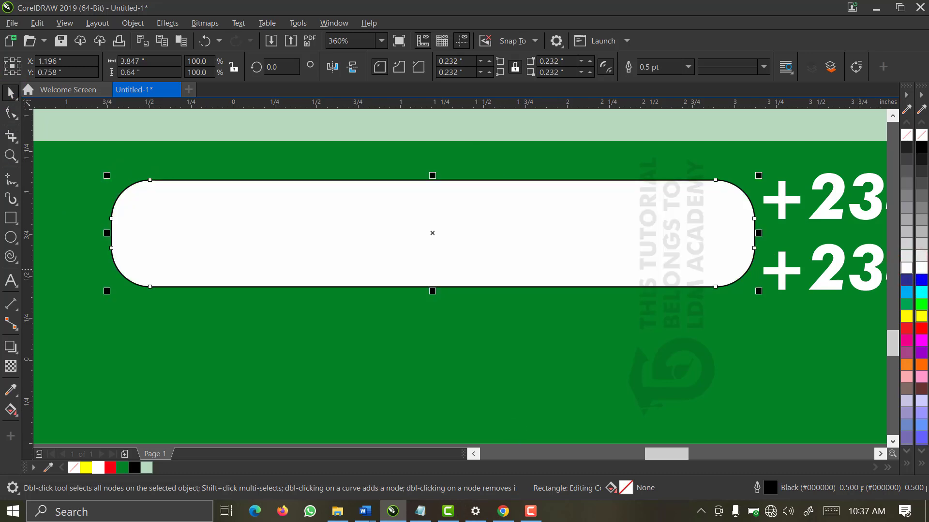
{"action": "left_click", "coordinate": [921, 267]}
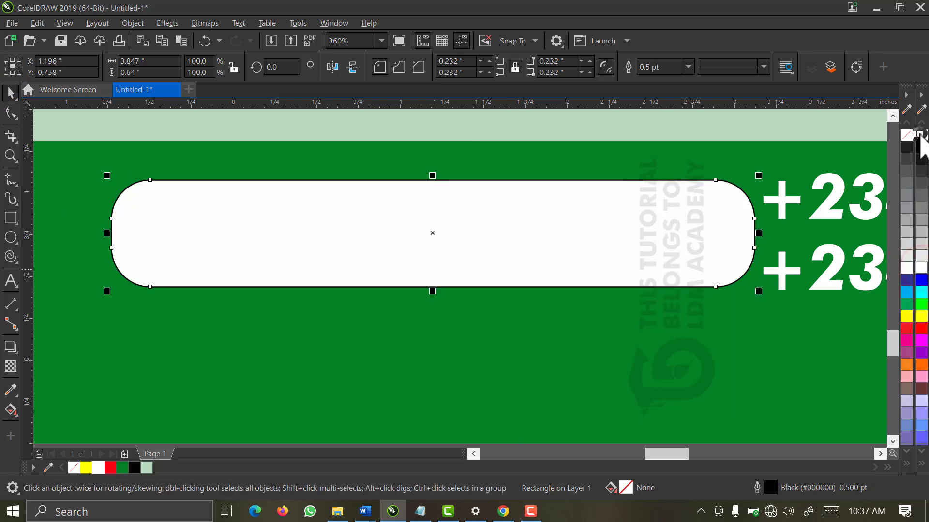
{"action": "scroll", "coordinate": [429, 275], "scroll_direction": "down", "scroll_amount": 1}
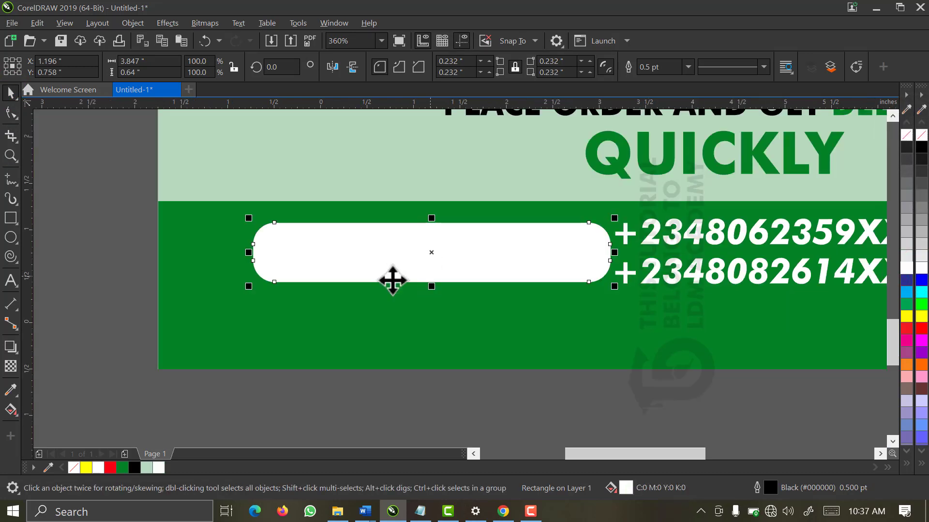
{"action": "left_click_drag", "start_coordinate": [118, 187], "coordinate": [605, 360]}
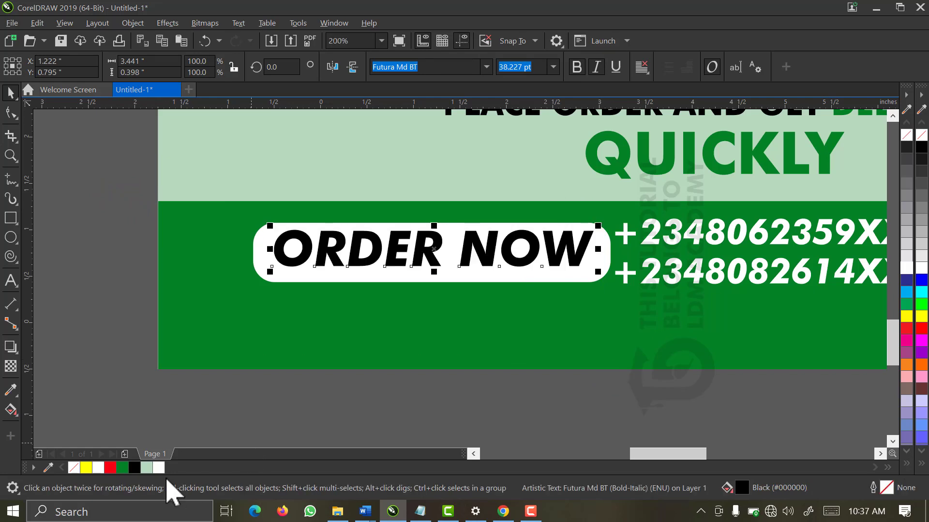
Make ORDER NOW green #048125 and scale it to about 29.5 pt to fit the pill
{"action": "left_click", "coordinate": [121, 466]}
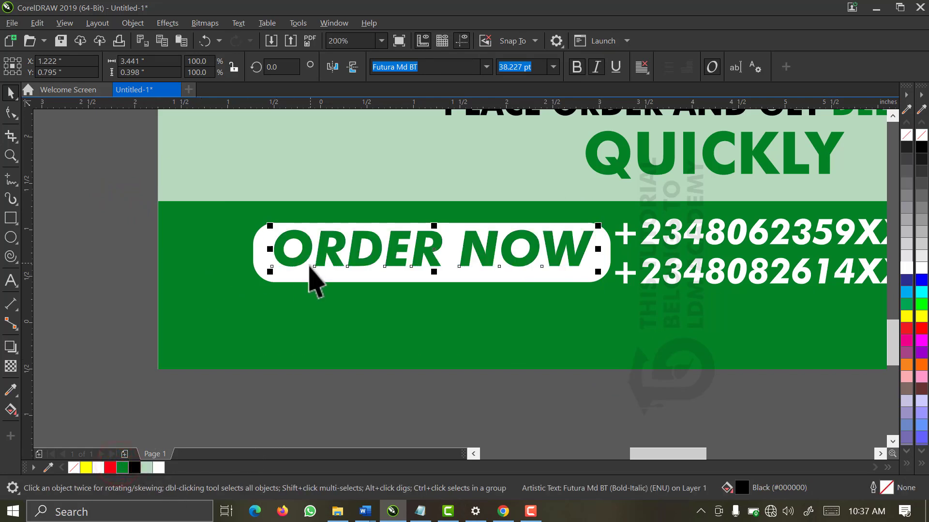
{"action": "left_click_drag", "start_coordinate": [274, 273], "coordinate": [310, 270]}
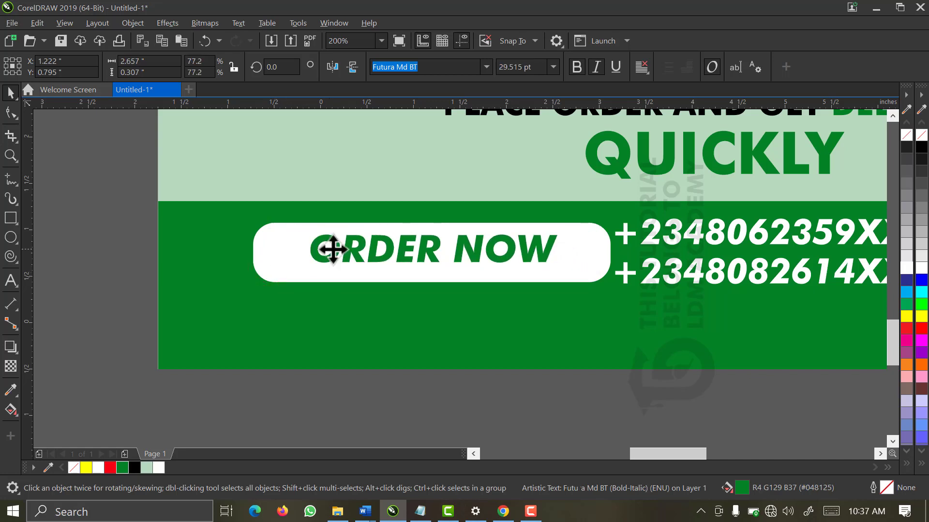
{"action": "left_click_drag", "start_coordinate": [220, 184], "coordinate": [612, 345]}
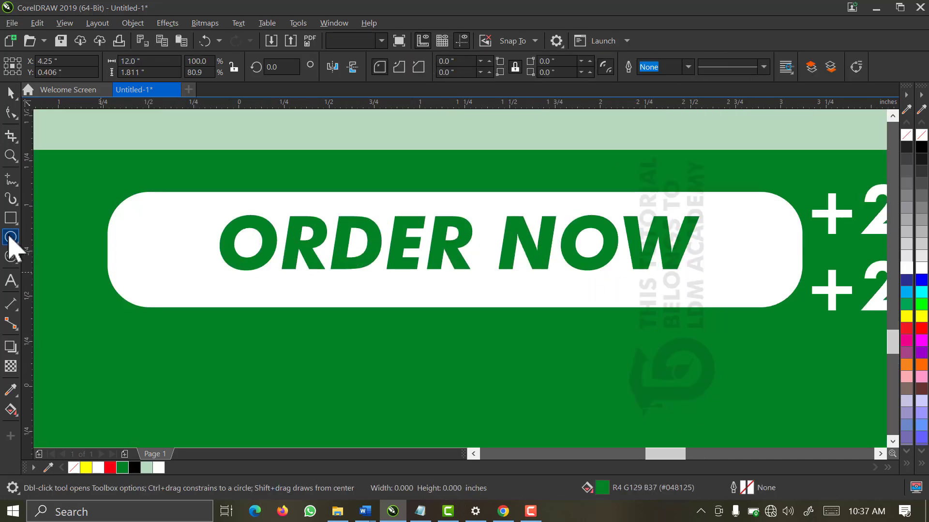
Draw a small circle about 0.46 inch wide and shift ORDER NOW right inside the pill
{"action": "left_click", "coordinate": [11, 237]}
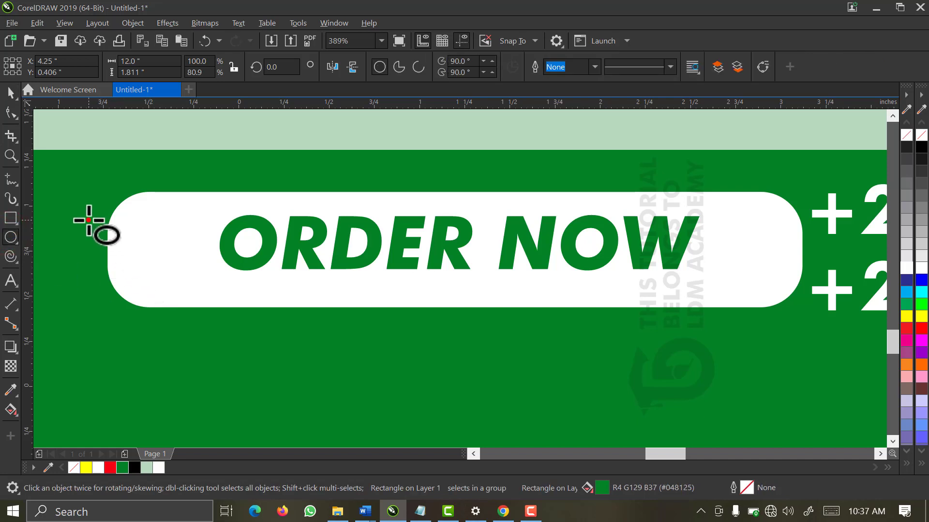
{"action": "left_click_drag", "start_coordinate": [89, 220], "coordinate": [189, 333]}
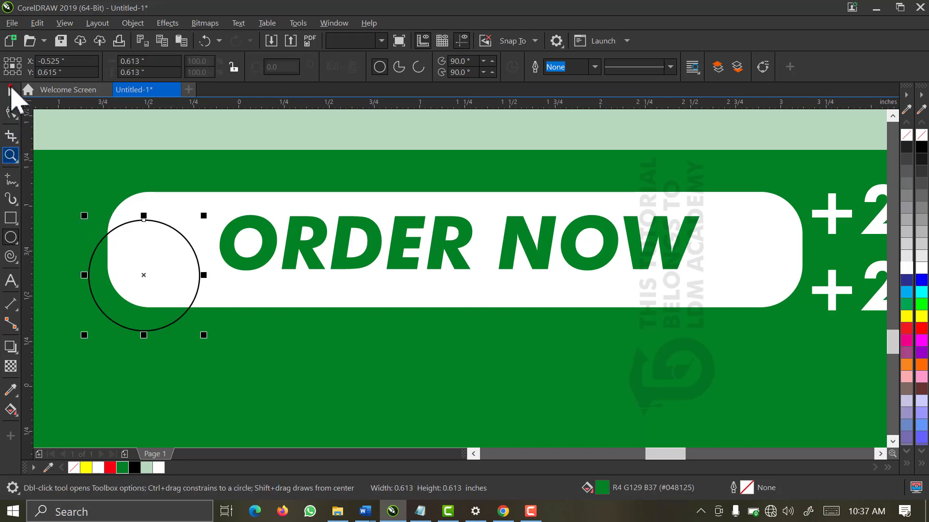
{"action": "left_click_drag", "start_coordinate": [203, 335], "coordinate": [177, 314]}
{"action": "key", "text": "space"}
{"action": "left_click", "coordinate": [237, 264]}
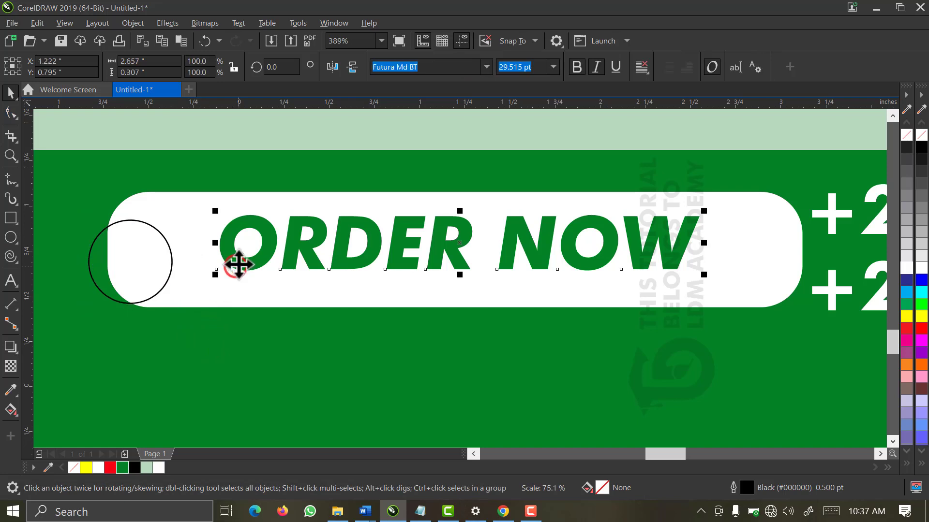
{"action": "left_click_drag", "start_coordinate": [280, 264], "coordinate": [319, 264]}
Place the circle in the pill's left end and centre it vertically on the pill
{"action": "left_click", "coordinate": [131, 264]}
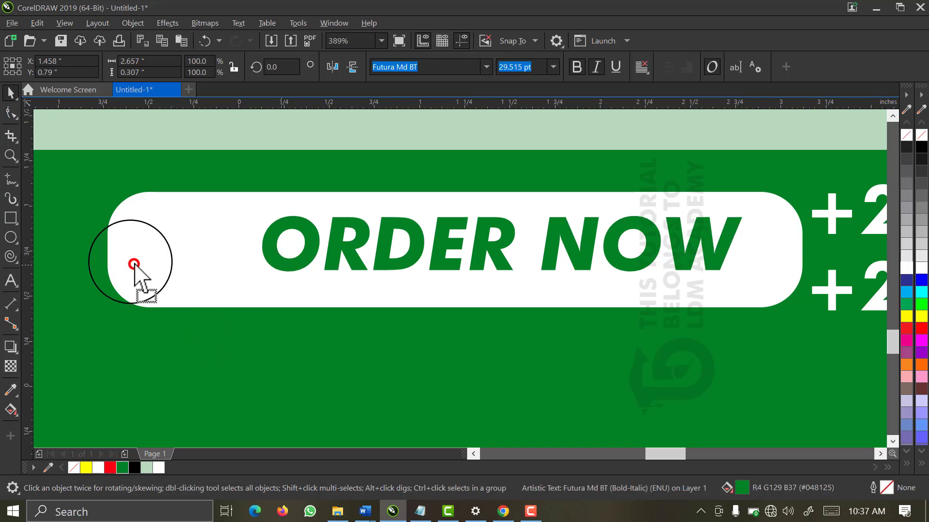
{"action": "left_click_drag", "start_coordinate": [133, 264], "coordinate": [196, 251]}
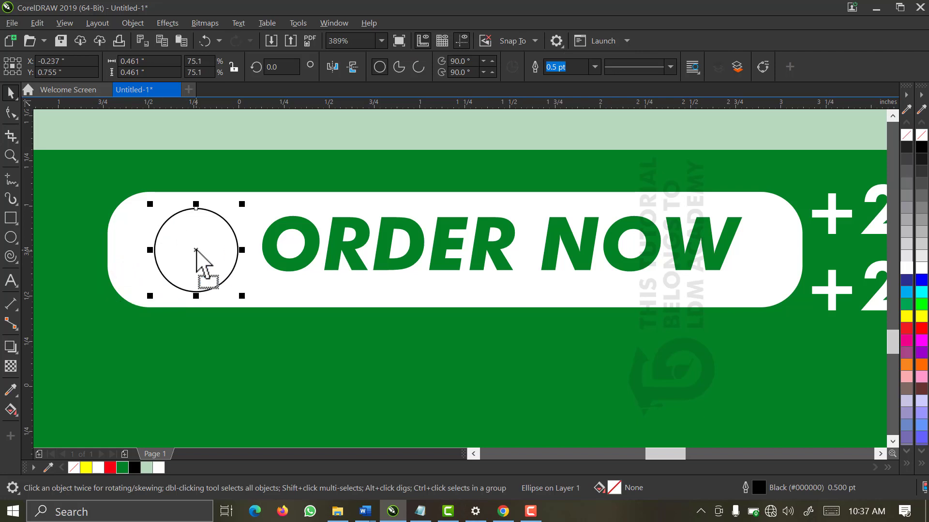
{"action": "left_click", "coordinate": [258, 203], "text": "shift"}
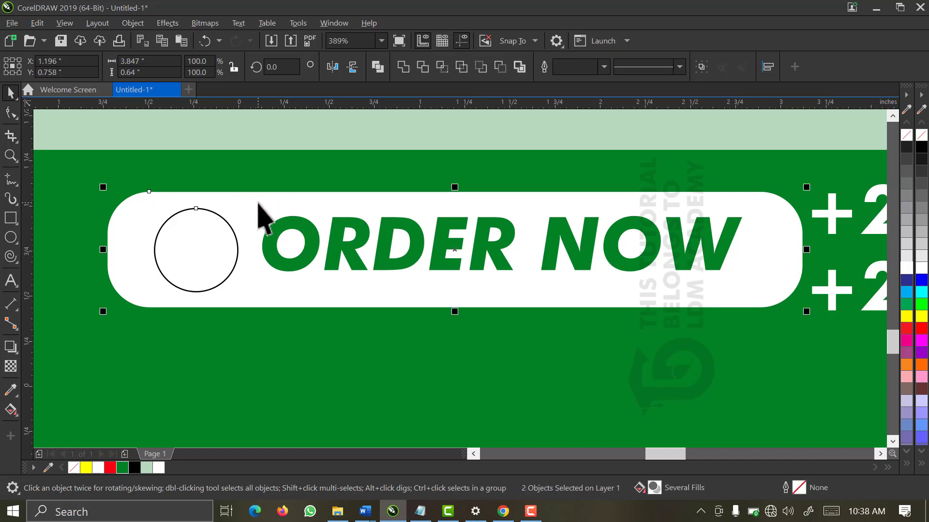
{"action": "key", "text": "e"}
{"action": "left_click", "coordinate": [228, 336]}
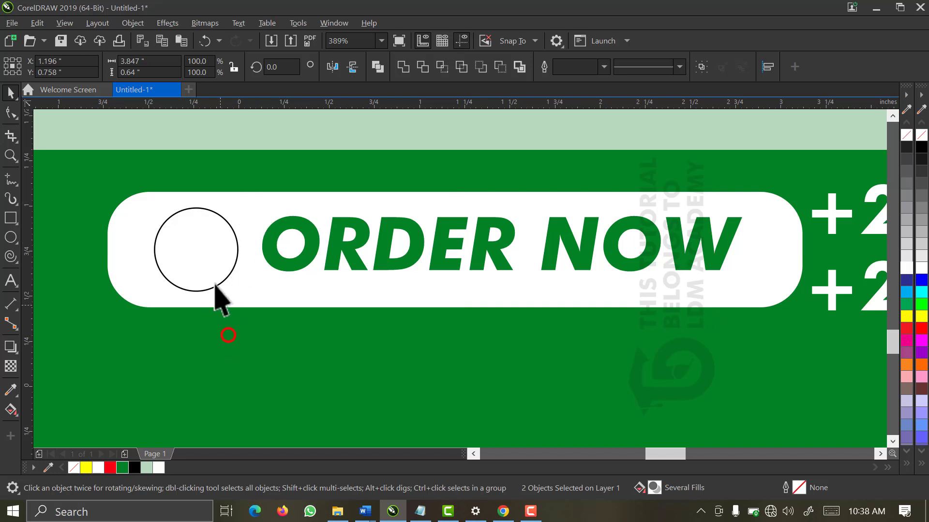
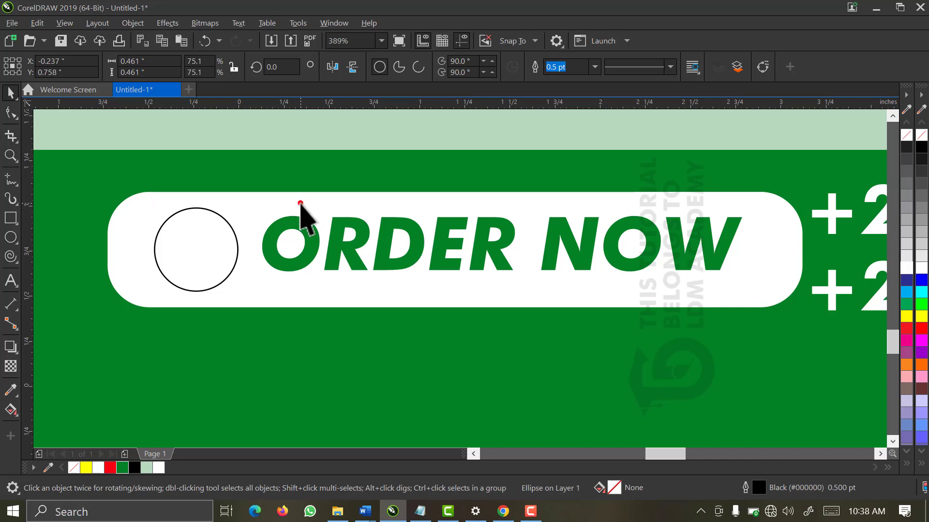
Trim the circle out of the white pill's left end and delete the leftover circle
{"action": "left_click", "coordinate": [300, 203], "text": "shift"}
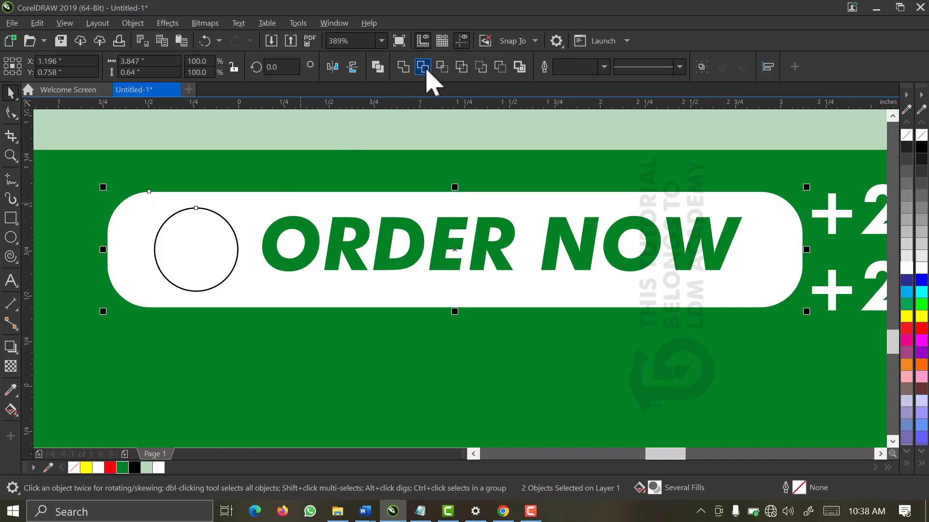
{"action": "left_click", "coordinate": [422, 67]}
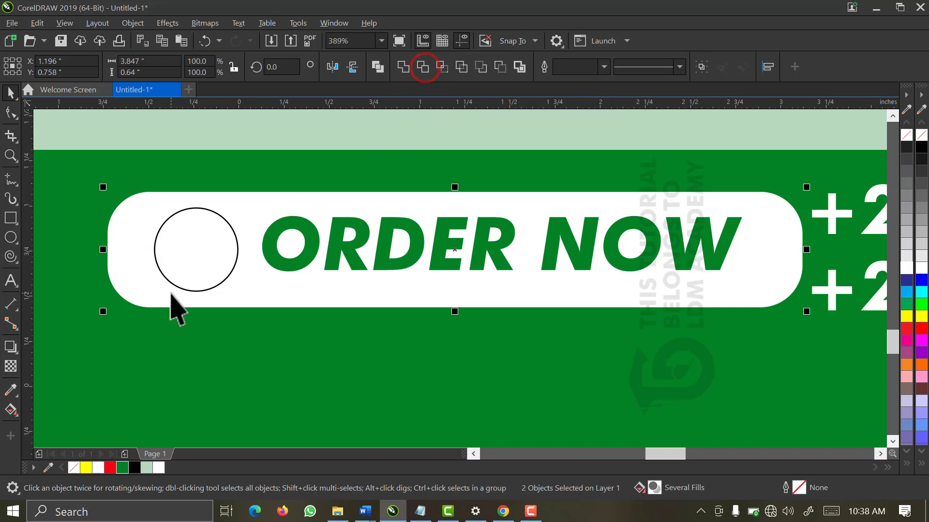
{"action": "left_click", "coordinate": [212, 388]}
{"action": "left_click", "coordinate": [196, 257]}
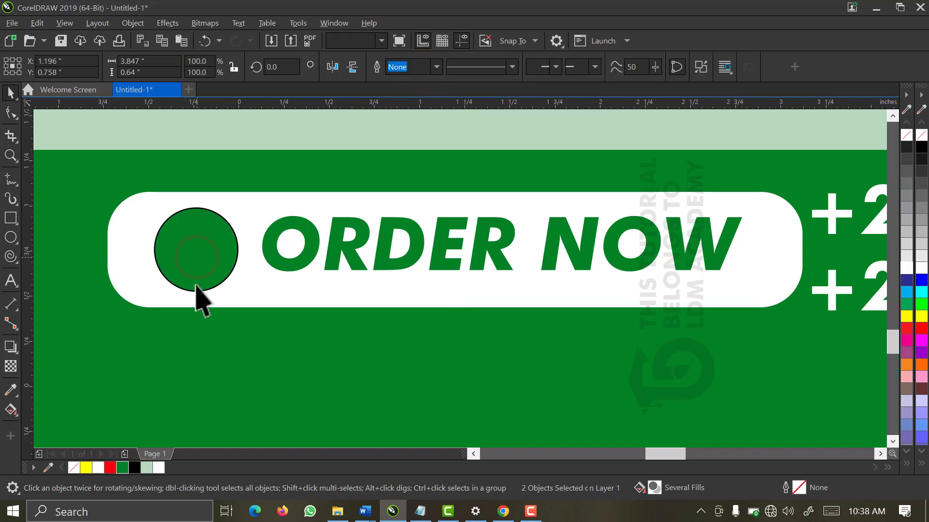
{"action": "left_click", "coordinate": [190, 225]}
{"action": "left_click", "coordinate": [222, 357]}
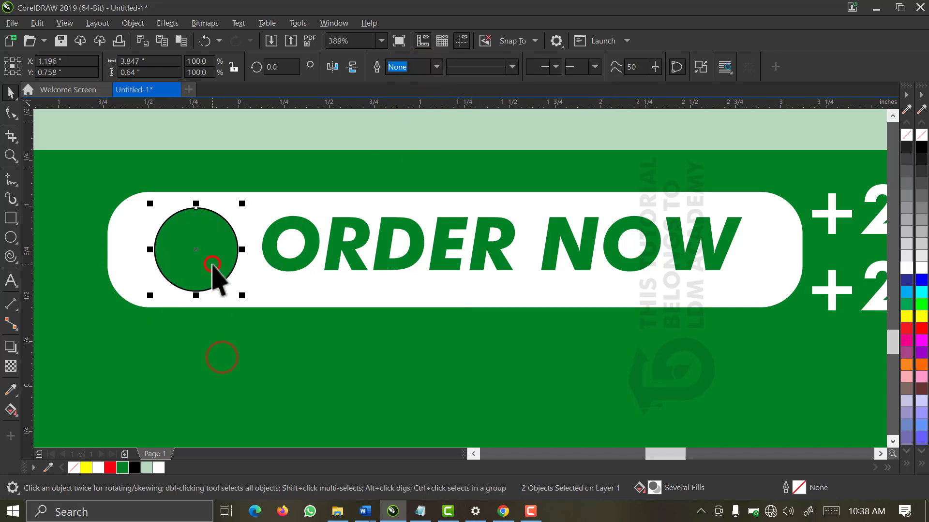
{"action": "key", "text": "Delete"}
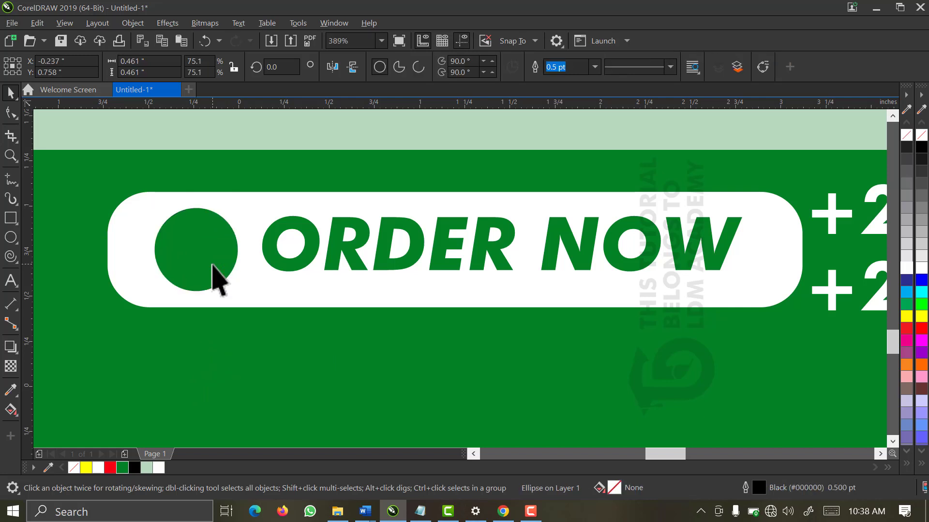
{"action": "left_click", "coordinate": [135, 223]}
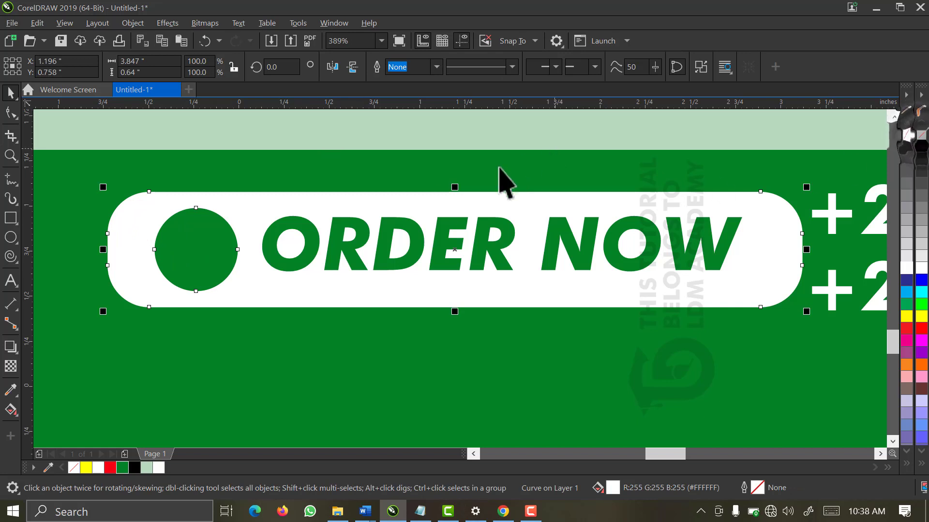
Move the black arrow from beside the page onto the ORDER NOW button
{"action": "scroll", "coordinate": [170, 286], "scroll_direction": "down", "scroll_amount": 2}
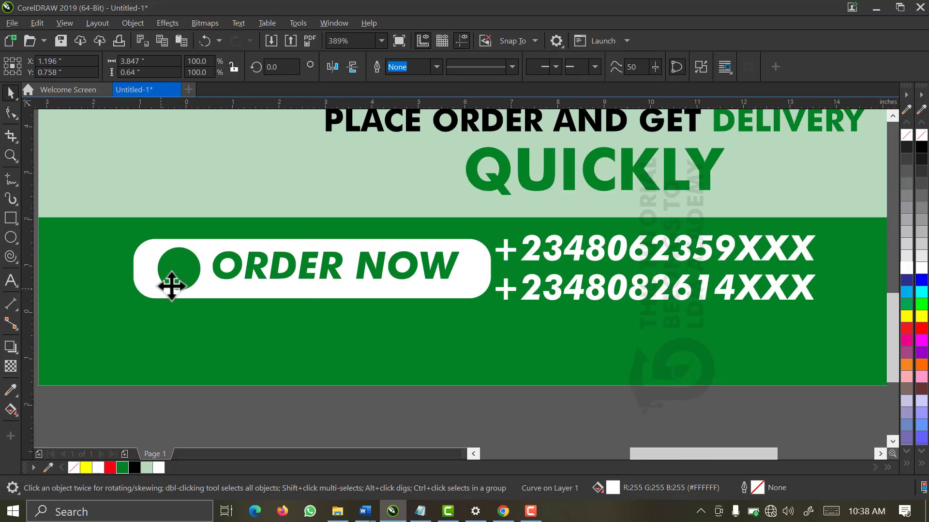
{"action": "scroll", "coordinate": [171, 287], "scroll_direction": "down", "scroll_amount": 2}
{"action": "scroll", "coordinate": [171, 286], "scroll_direction": "down", "scroll_amount": 2}
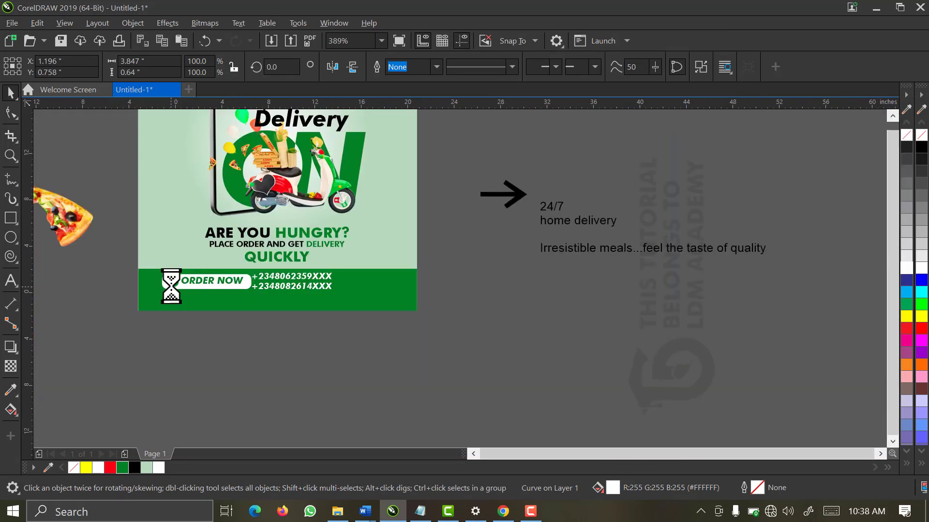
{"action": "scroll", "coordinate": [171, 285], "scroll_direction": "down", "scroll_amount": 2}
{"action": "left_click_drag", "start_coordinate": [357, 218], "coordinate": [306, 266]}
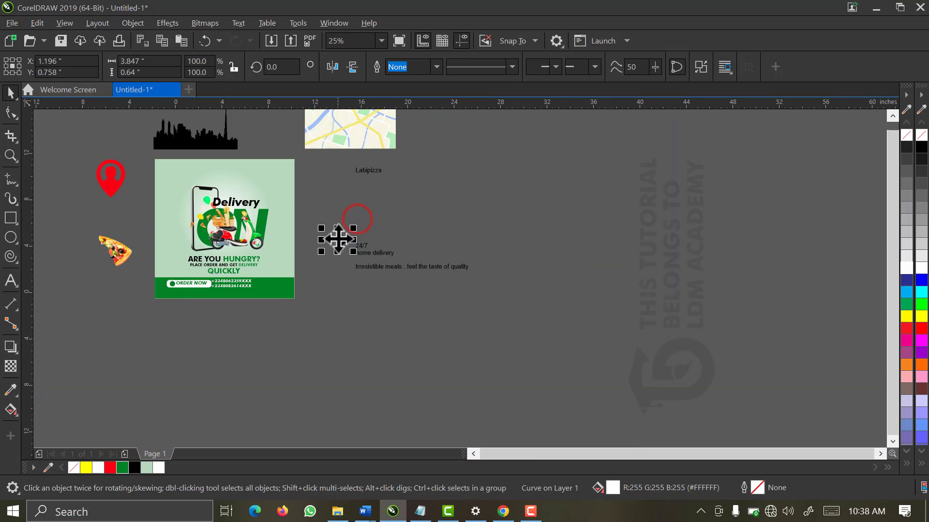
{"action": "left_click_drag", "start_coordinate": [339, 239], "coordinate": [151, 302]}
Scale the arrow down and fit it inside the green circle of the pill
{"action": "key", "text": "space"}
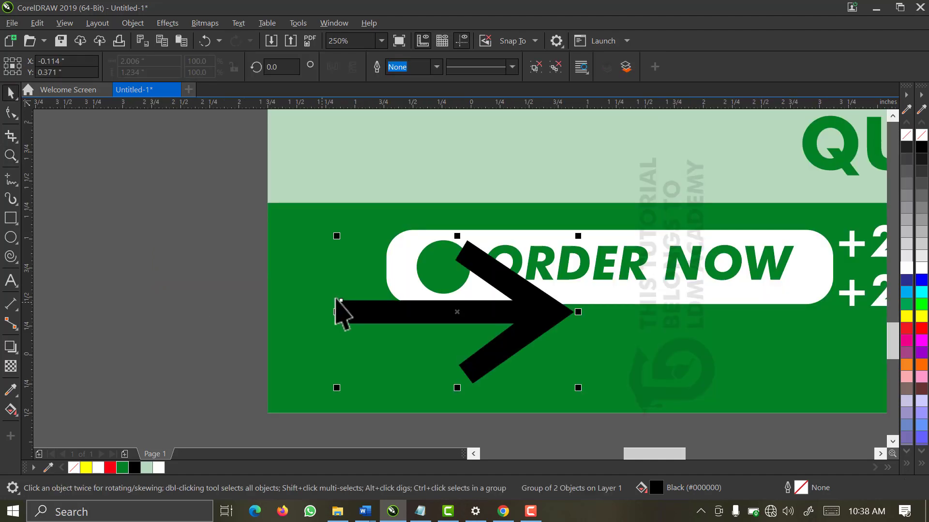
{"action": "left_click_drag", "start_coordinate": [578, 389], "coordinate": [373, 389]}
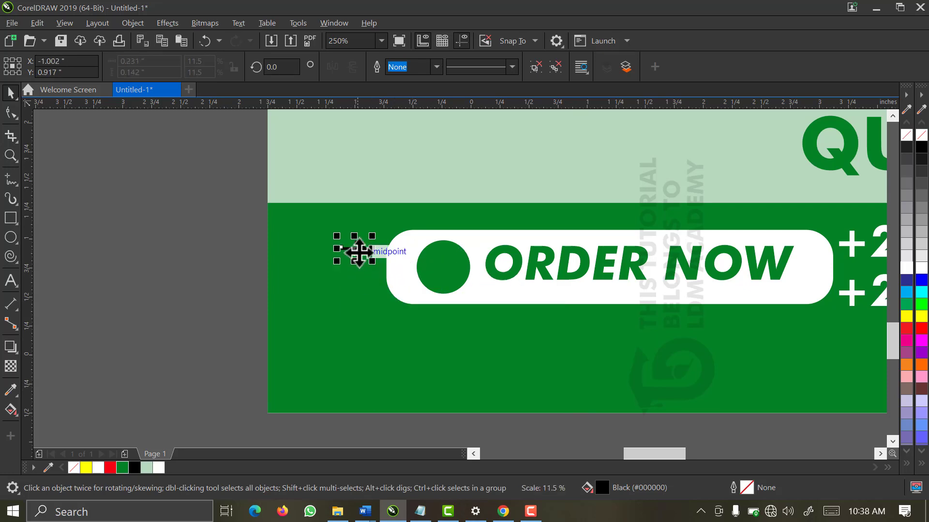
{"action": "left_click_drag", "start_coordinate": [358, 251], "coordinate": [446, 278]}
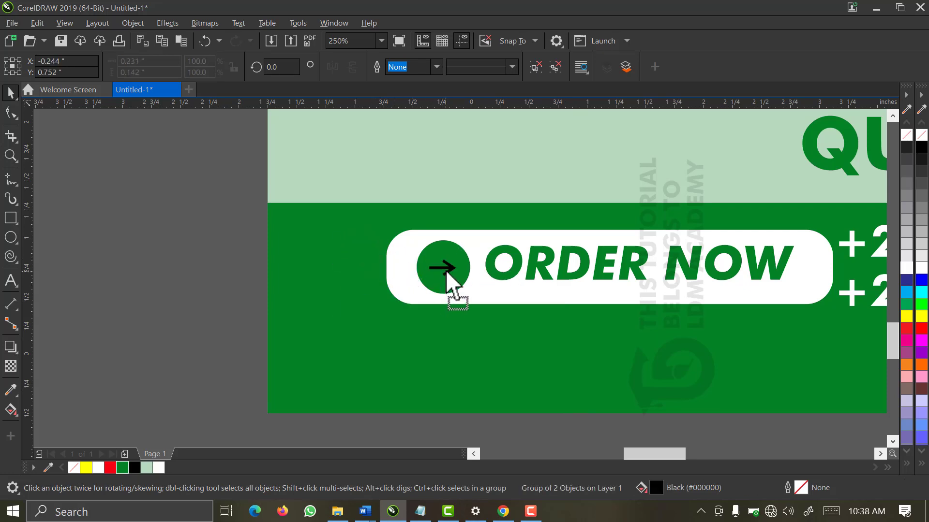
{"action": "key", "text": "z"}
{"action": "left_click_drag", "start_coordinate": [498, 209], "coordinate": [358, 328]}
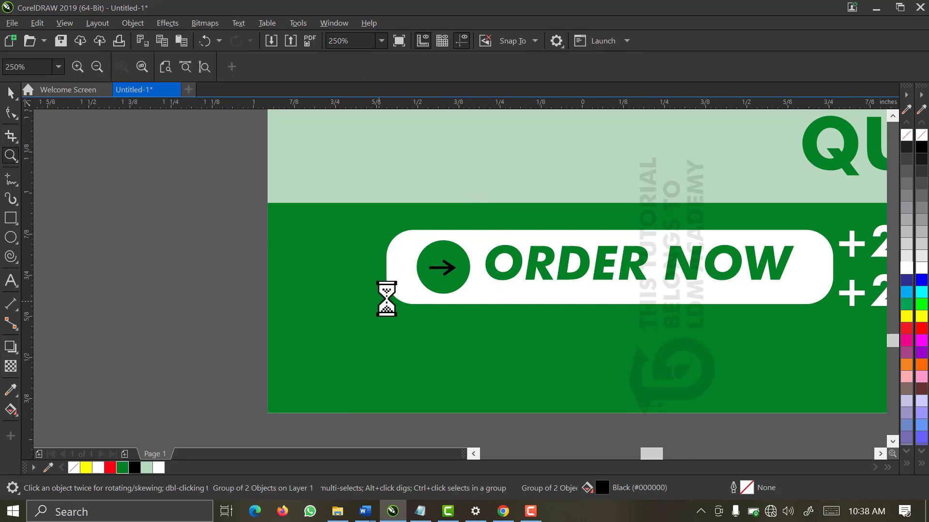
{"action": "left_click_drag", "start_coordinate": [544, 304], "coordinate": [567, 325]}
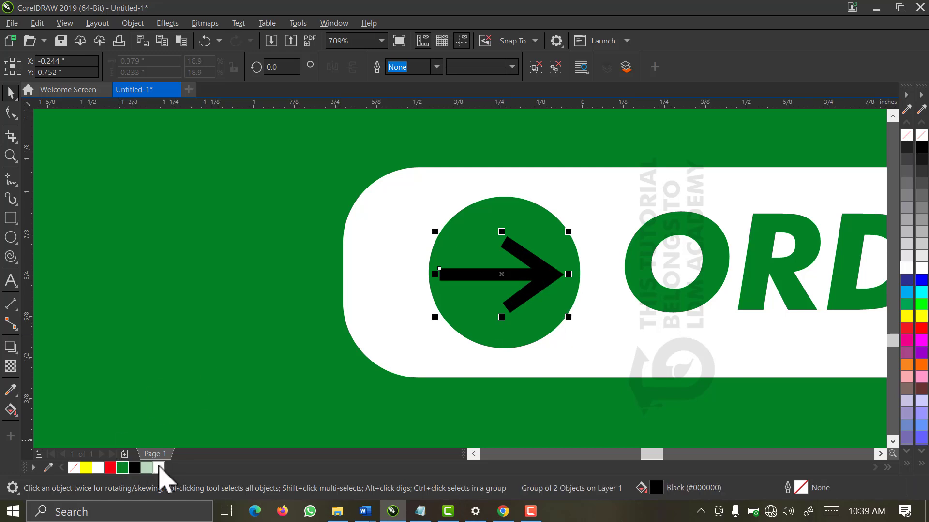
Make the arrow white and centre it vertically in the circle
{"action": "left_click", "coordinate": [159, 468]}
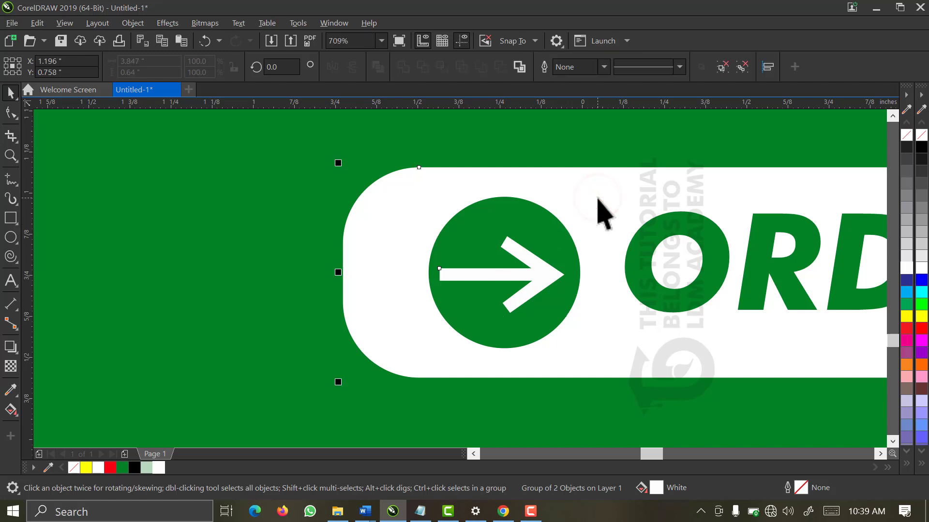
{"action": "key", "text": "e"}
{"action": "scroll", "coordinate": [598, 199], "scroll_direction": "down", "scroll_amount": 3}
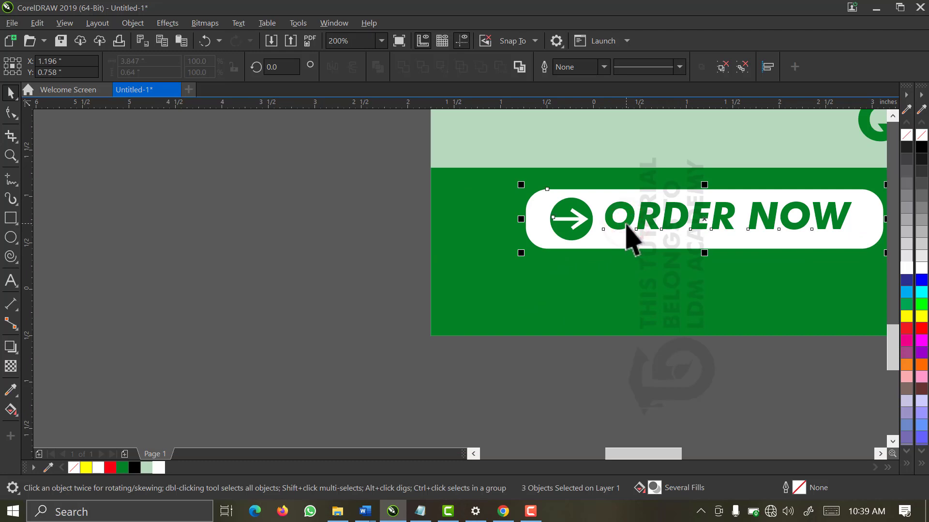
Centre the pill vertically on the ORDER NOW text, then zoom in on the button
{"action": "key", "text": "e"}
{"action": "left_click", "coordinate": [553, 392]}
{"action": "scroll", "coordinate": [553, 391], "scroll_direction": "down", "scroll_amount": 2}
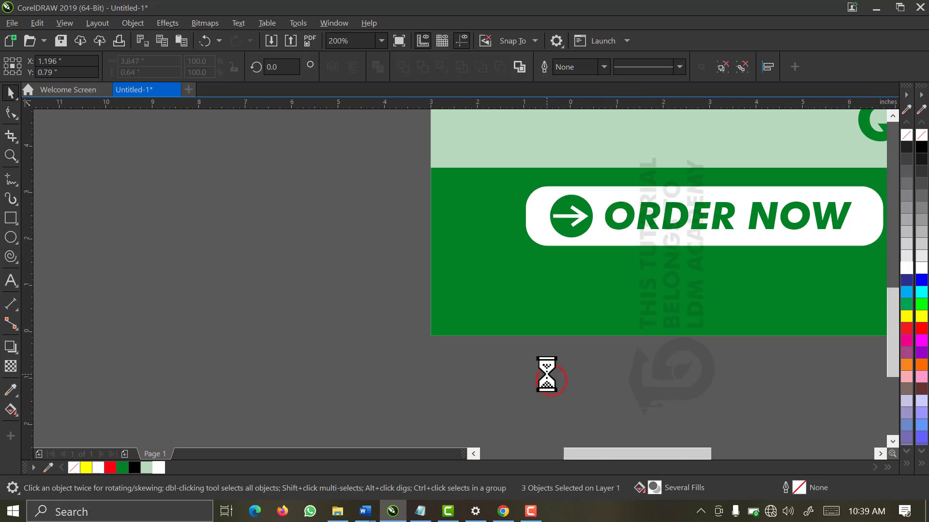
{"action": "key", "text": "Escape"}
{"action": "key", "text": "z"}
{"action": "left_click_drag", "start_coordinate": [440, 230], "coordinate": [762, 360]}
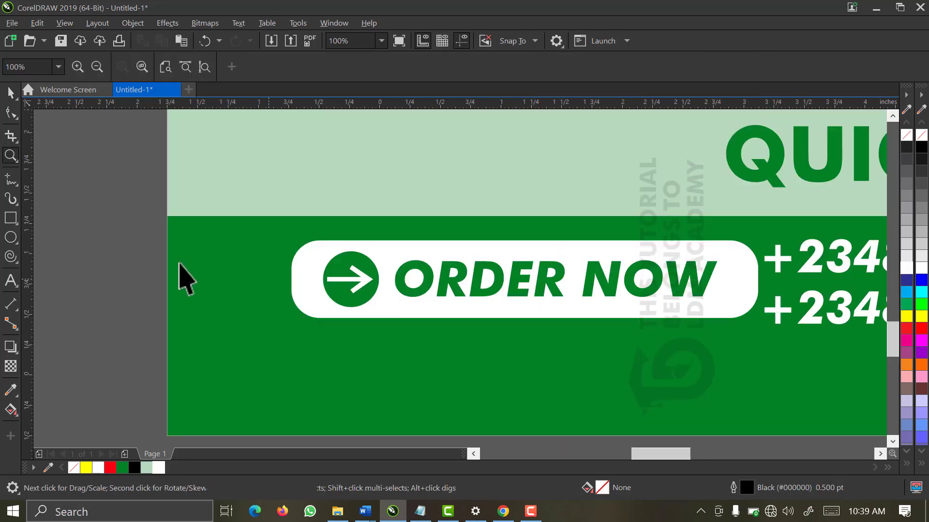
Shrink the whole ORDER NOW button and move it right and down
{"action": "left_click_drag", "start_coordinate": [137, 184], "coordinate": [813, 383]}
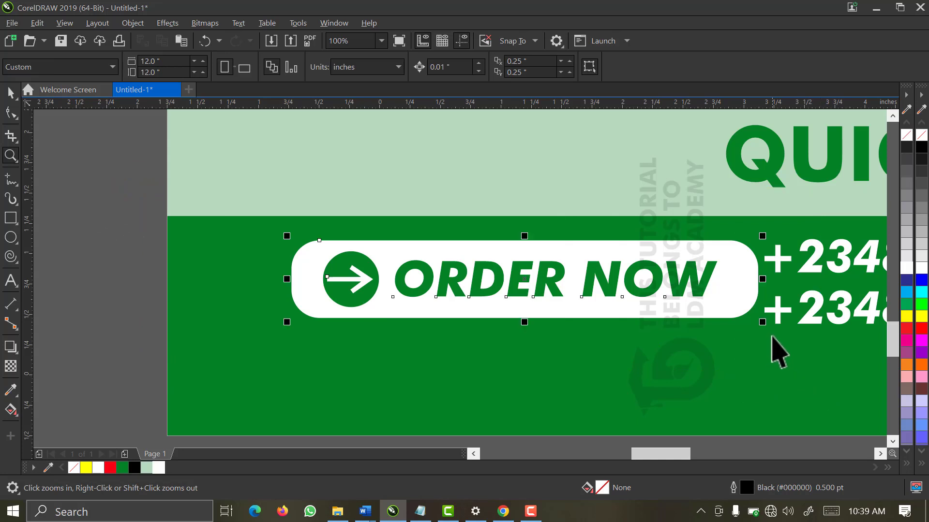
{"action": "left_click_drag", "start_coordinate": [763, 322], "coordinate": [656, 353]}
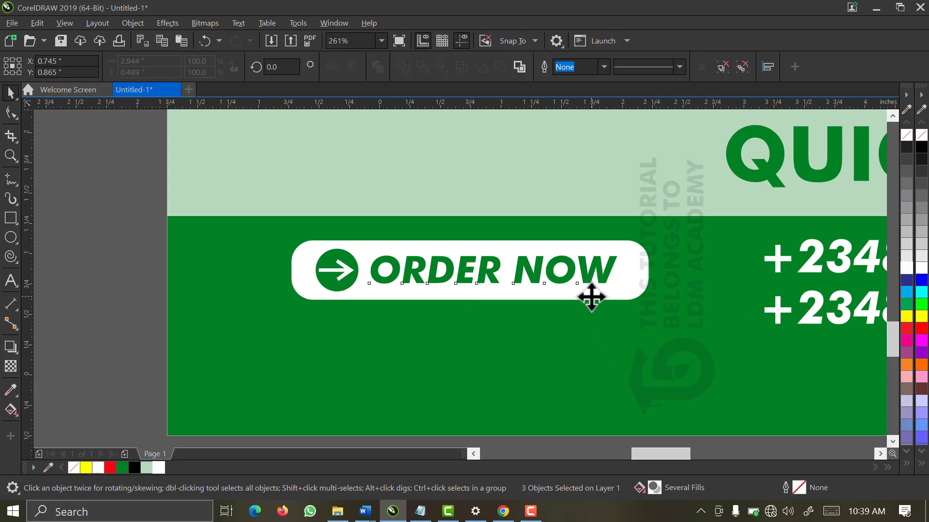
{"action": "left_click_drag", "start_coordinate": [591, 297], "coordinate": [691, 315]}
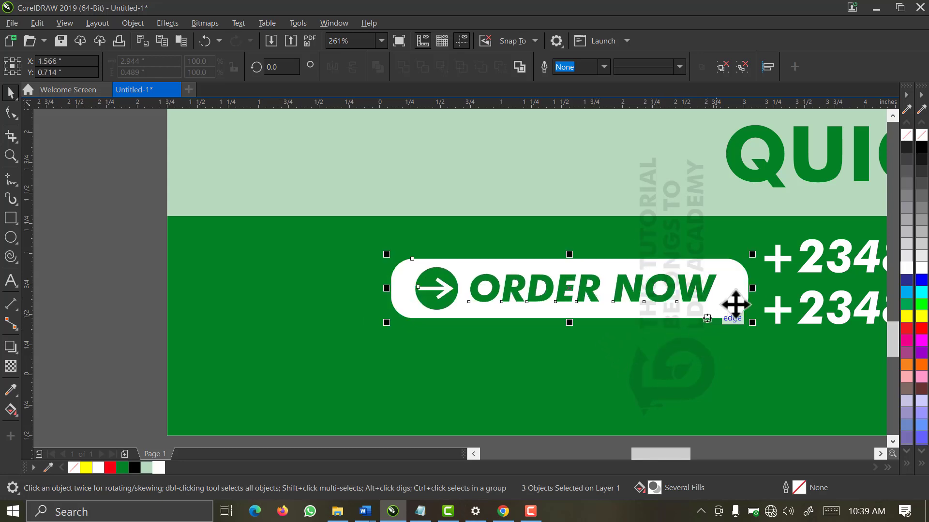
Group the two phone number lines and centre them vertically on the button
{"action": "left_click", "coordinate": [777, 309]}
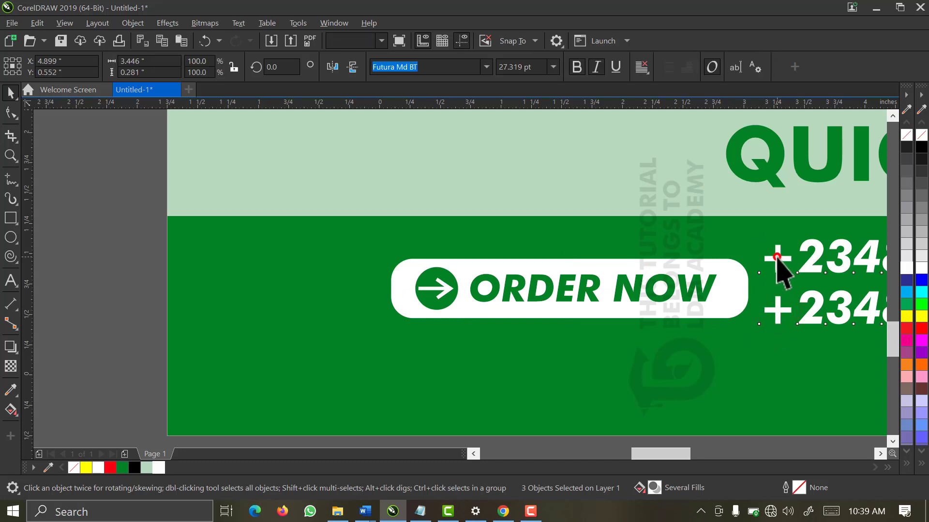
{"action": "left_click", "coordinate": [776, 257]}
{"action": "left_click", "coordinate": [776, 257], "text": "shift"}
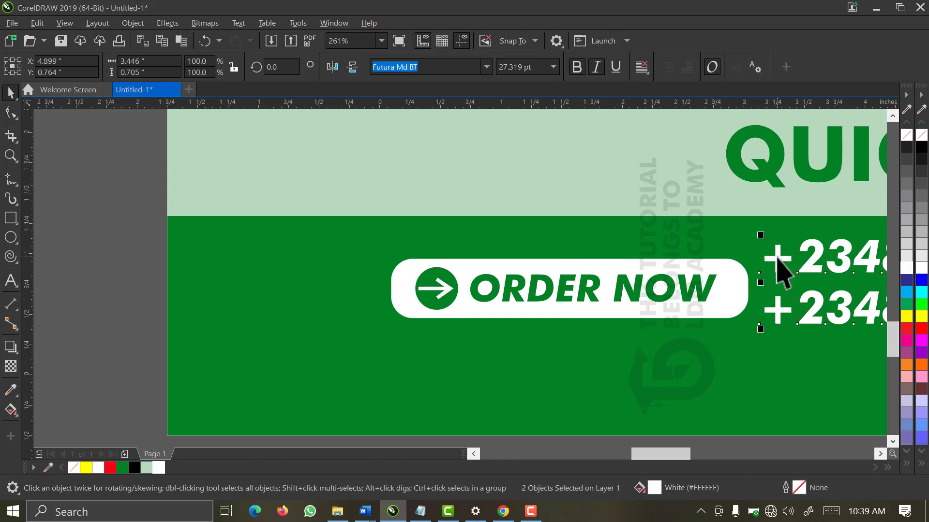
{"action": "key", "text": "ctrl+g"}
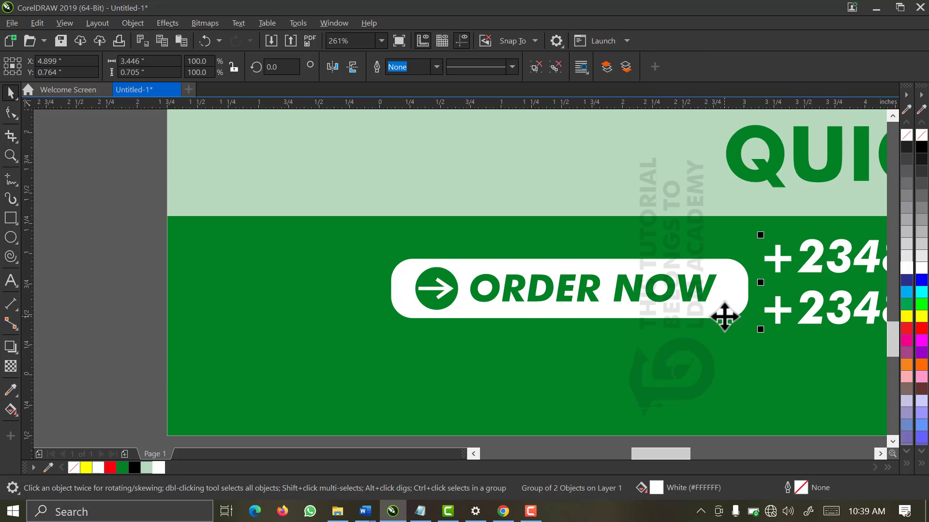
{"action": "left_click", "coordinate": [724, 317], "text": "shift"}
{"action": "key", "text": "e"}
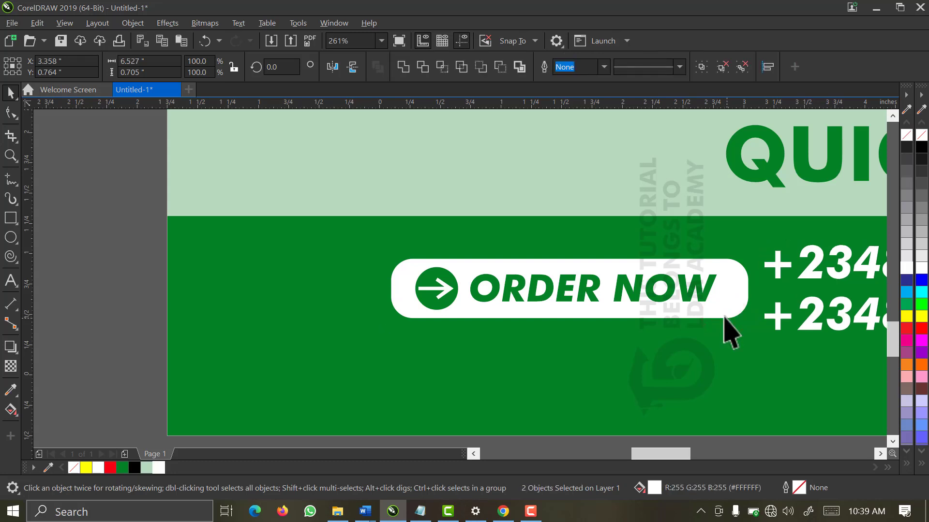
{"action": "scroll", "coordinate": [724, 316], "scroll_direction": "down", "scroll_amount": 2}
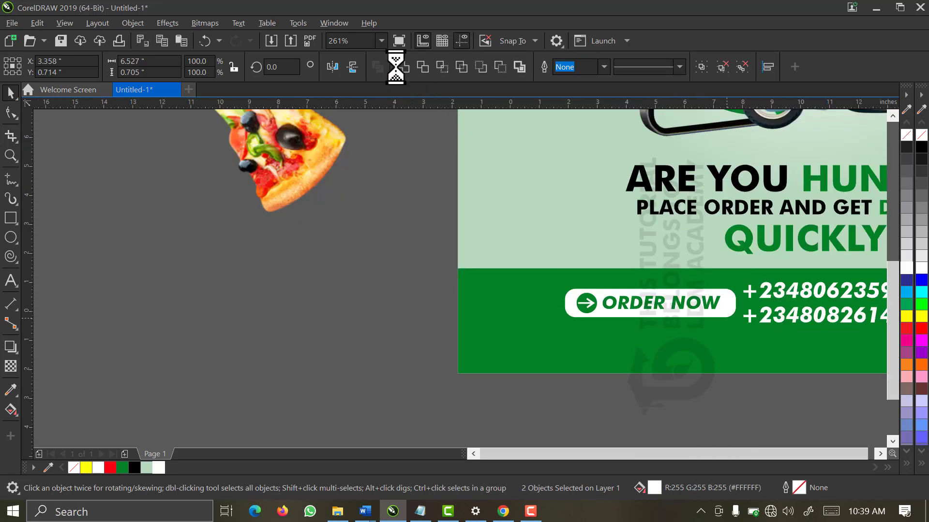
Scale the button and phone numbers down together, group them, and move the group lower
{"action": "left_click_drag", "start_coordinate": [253, 279], "coordinate": [721, 347]}
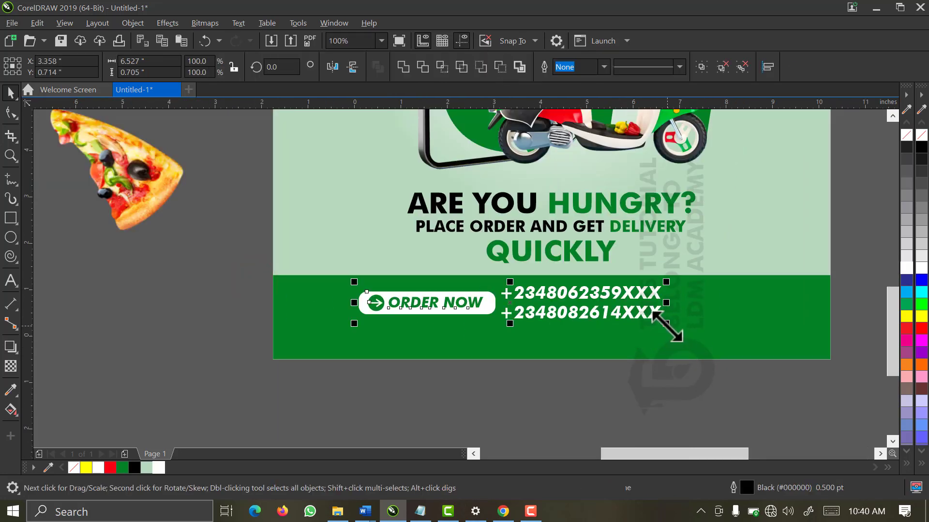
{"action": "left_click_drag", "start_coordinate": [666, 323], "coordinate": [594, 323]}
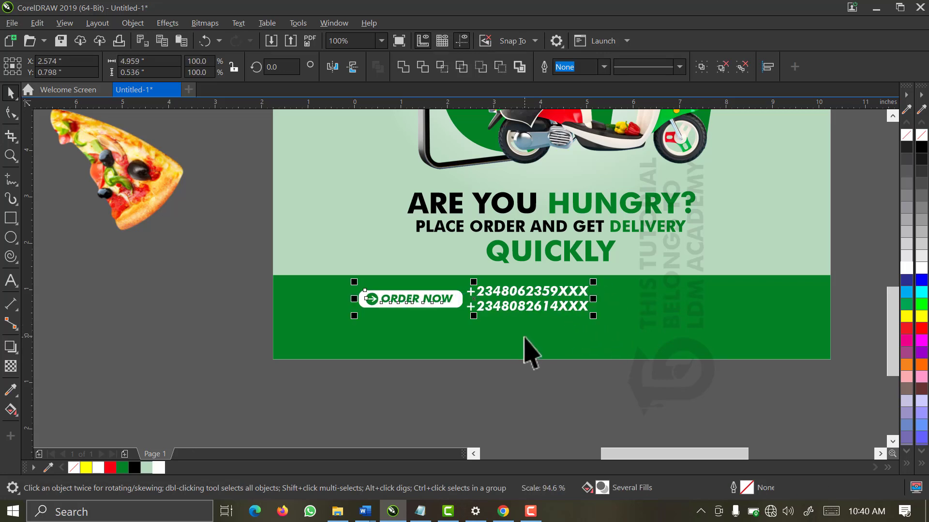
{"action": "key", "text": "ctrl+g"}
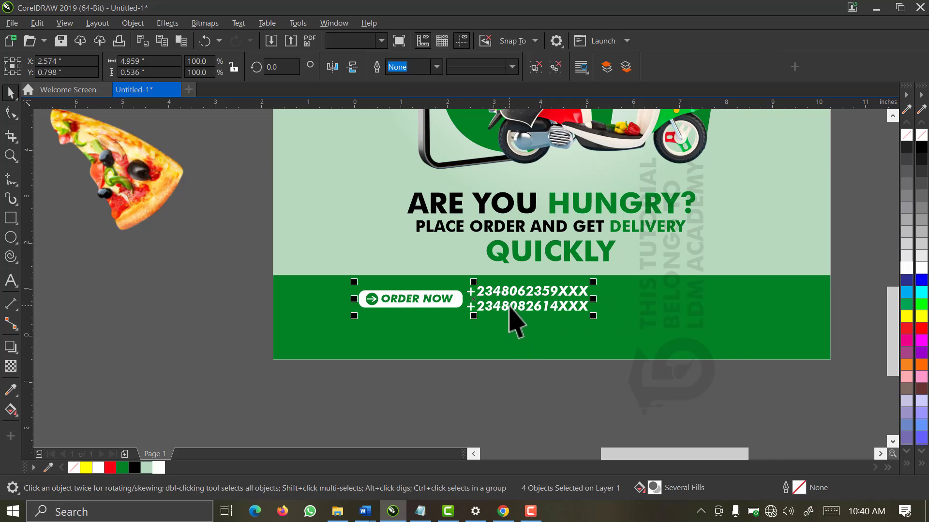
{"action": "left_click_drag", "start_coordinate": [508, 306], "coordinate": [505, 323]}
{"action": "left_click", "coordinate": [422, 397]}
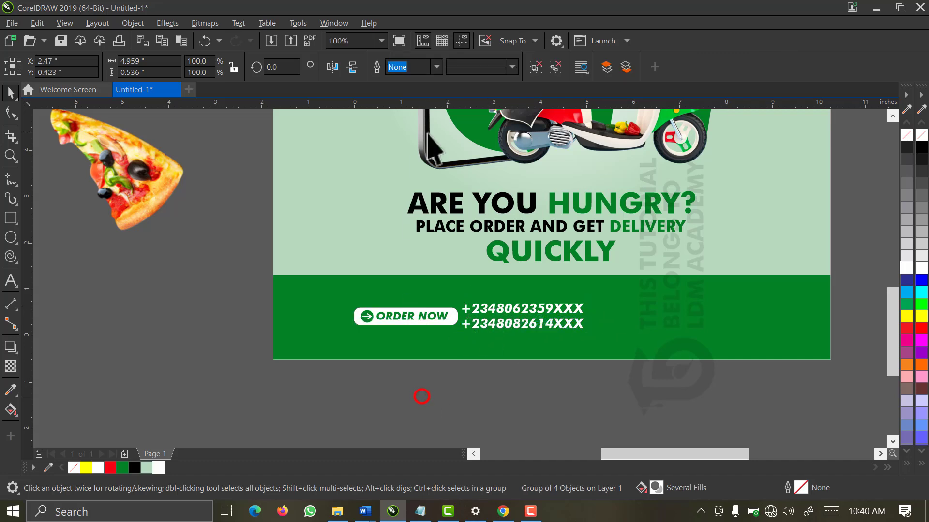
{"action": "left_click", "coordinate": [381, 41]}
{"action": "left_click", "coordinate": [366, 67]}
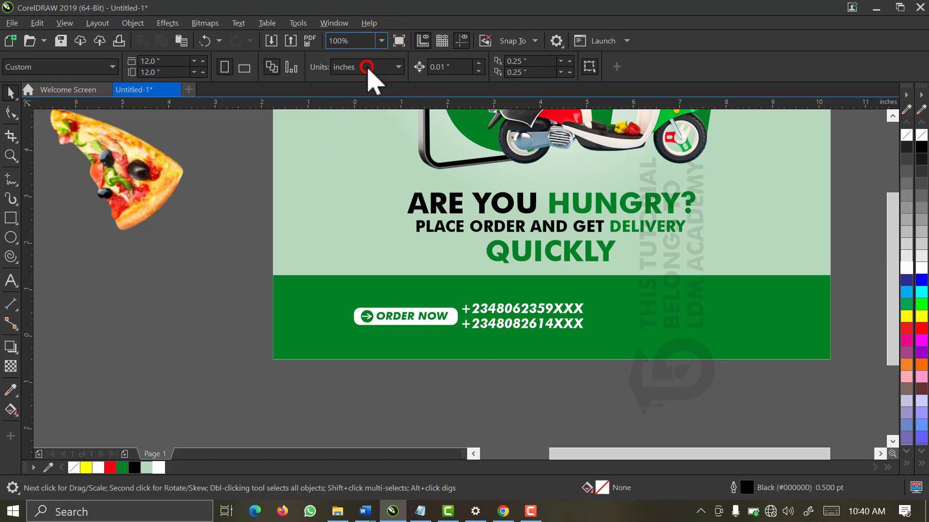
Move the 24/7 home delivery text onto the green footer band
{"action": "left_click_drag", "start_coordinate": [677, 285], "coordinate": [799, 353]}
{"action": "left_click_drag", "start_coordinate": [773, 325], "coordinate": [559, 398]}
{"action": "key", "text": "F2"}
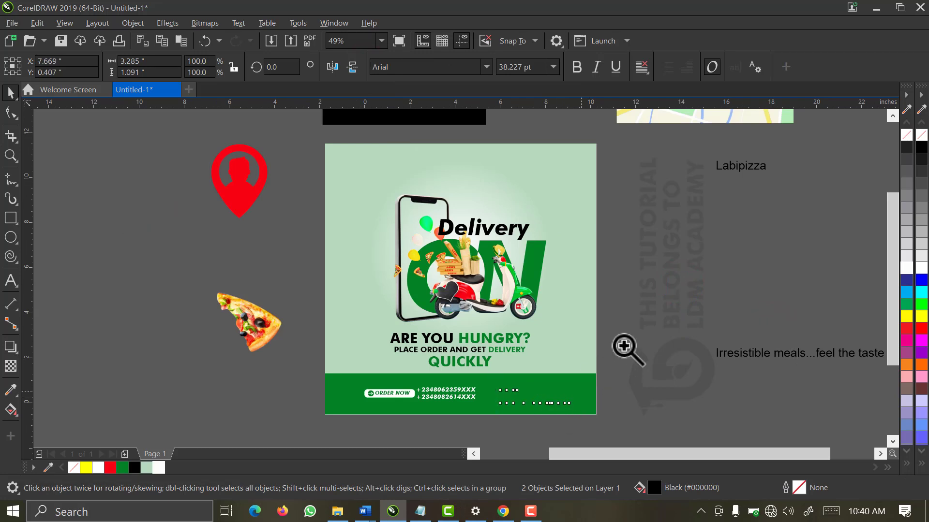
{"action": "left_click_drag", "start_coordinate": [624, 345], "coordinate": [444, 435]}
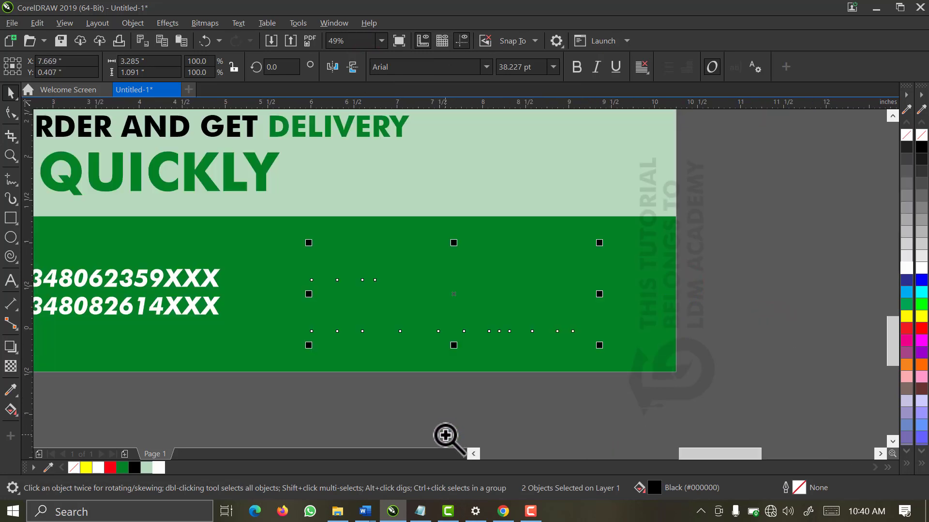
Set the 24/7 home delivery text to Futura Md BT, bold
{"action": "left_click", "coordinate": [489, 71]}
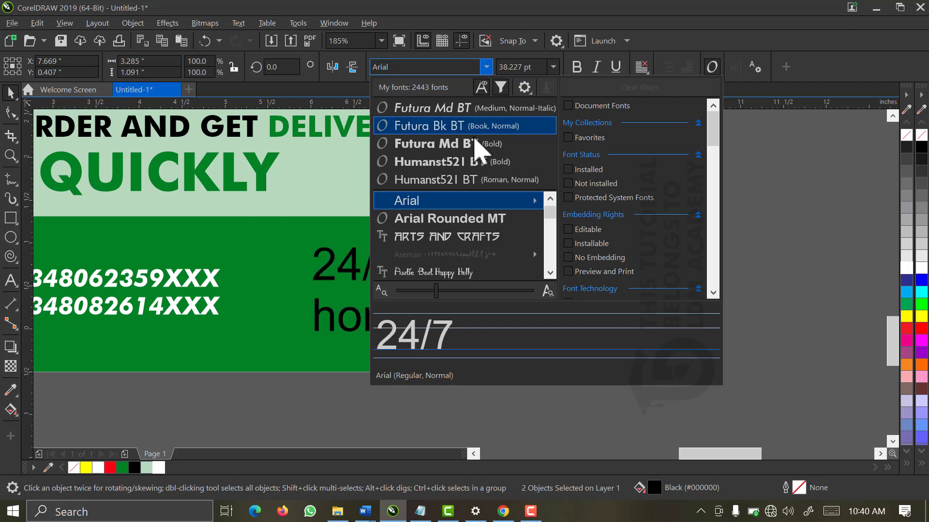
{"action": "left_click", "coordinate": [476, 108]}
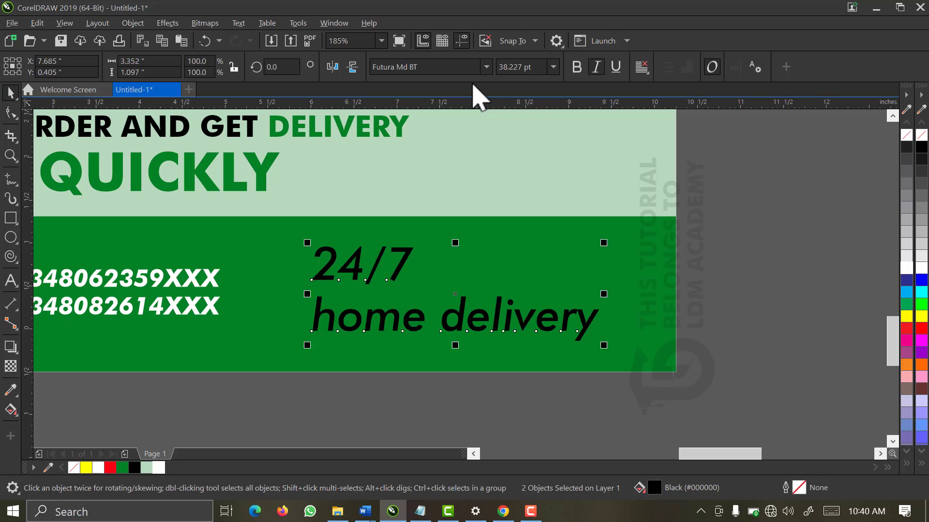
{"action": "left_click", "coordinate": [584, 68]}
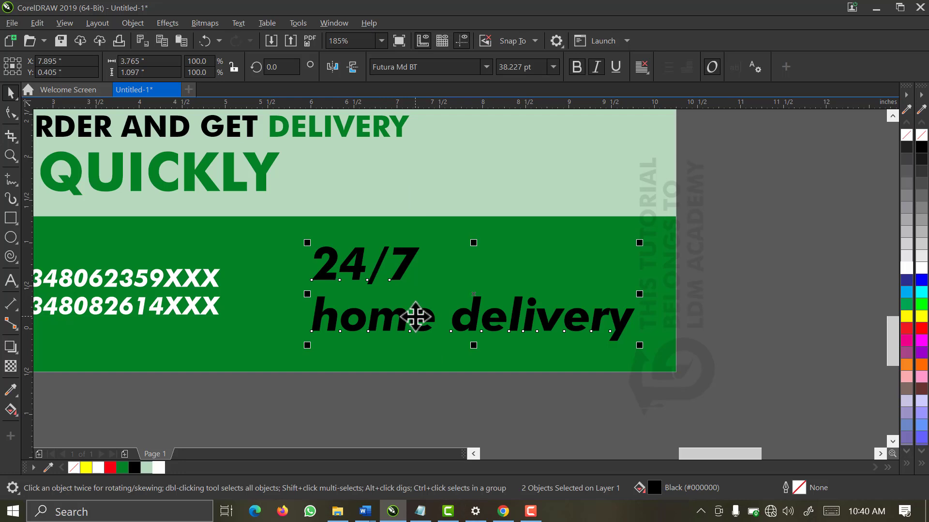
{"action": "left_click", "coordinate": [716, 232]}
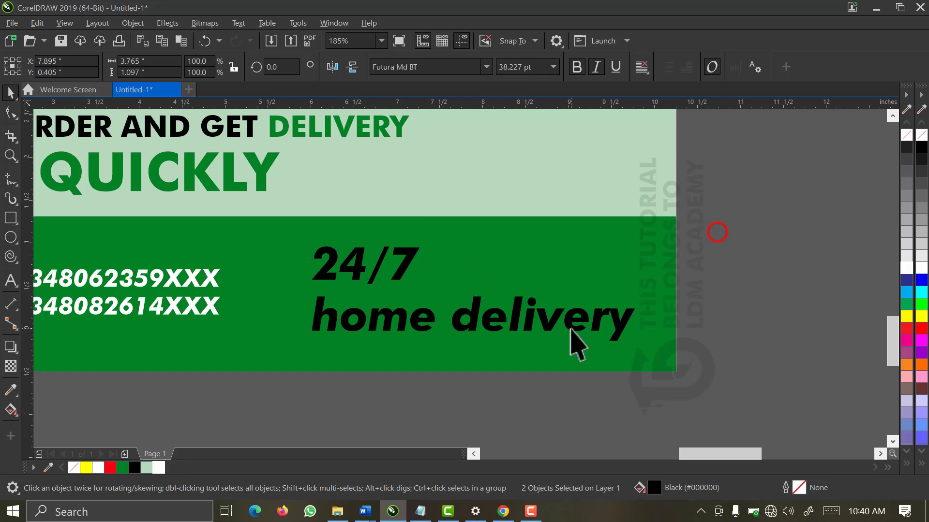
{"action": "left_click", "coordinate": [570, 325]}
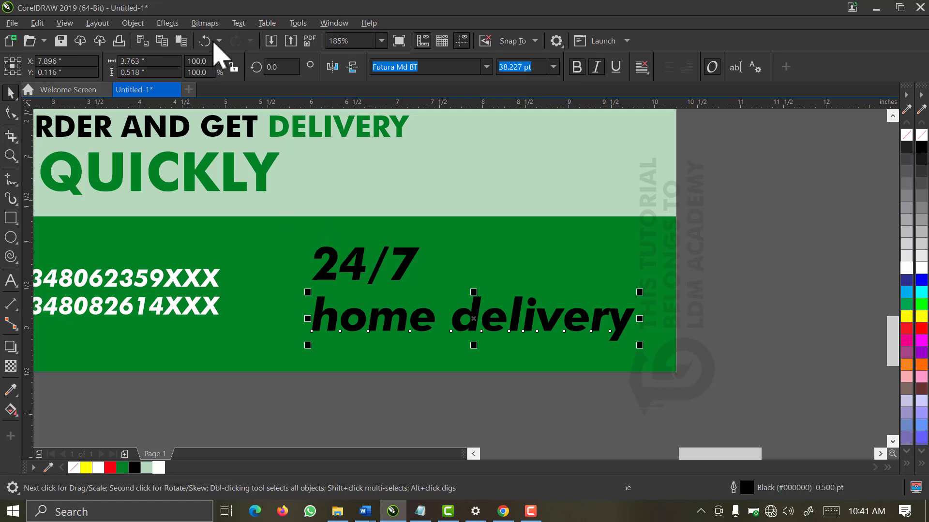
Change the home delivery line to Title Case
{"action": "left_click", "coordinate": [239, 24]}
{"action": "left_click", "coordinate": [276, 301]}
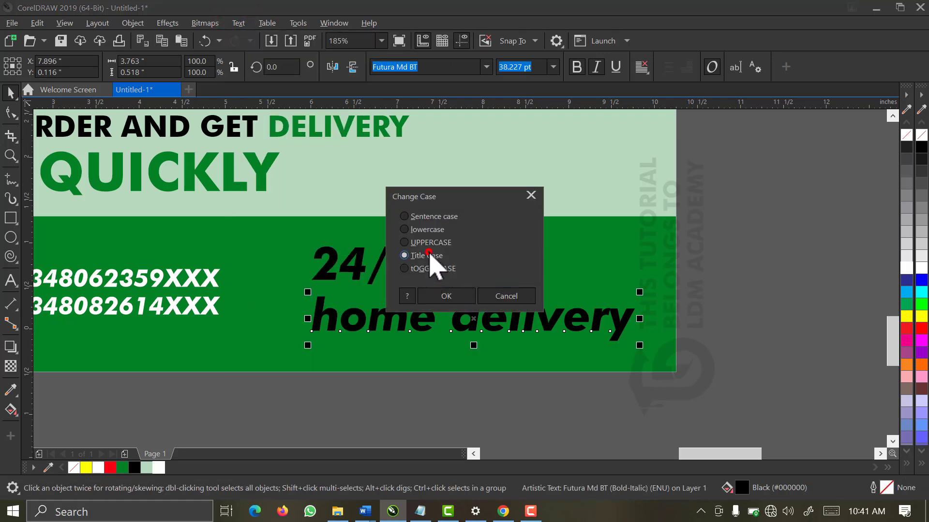
{"action": "left_click", "coordinate": [438, 296]}
Enlarge 24/7 and centre it just above Home Delivery
{"action": "left_click", "coordinate": [412, 261]}
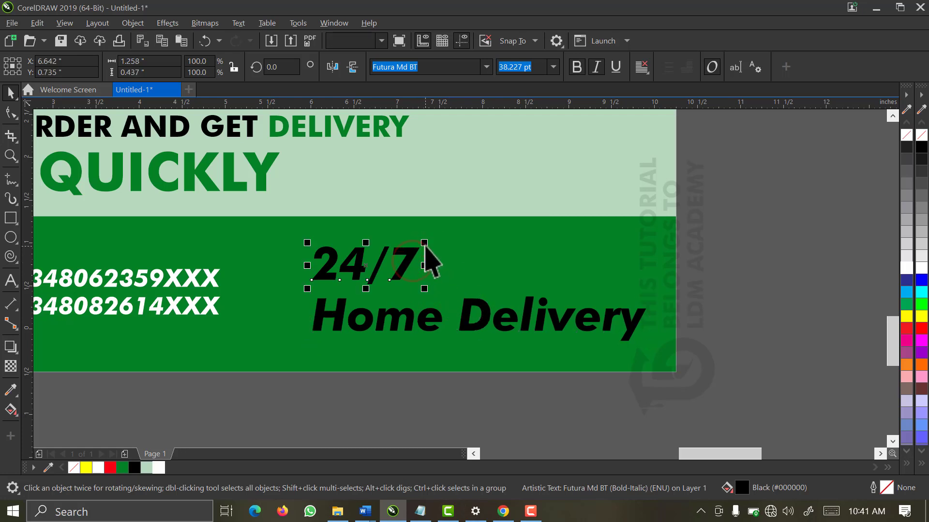
{"action": "left_click_drag", "start_coordinate": [424, 244], "coordinate": [547, 204]}
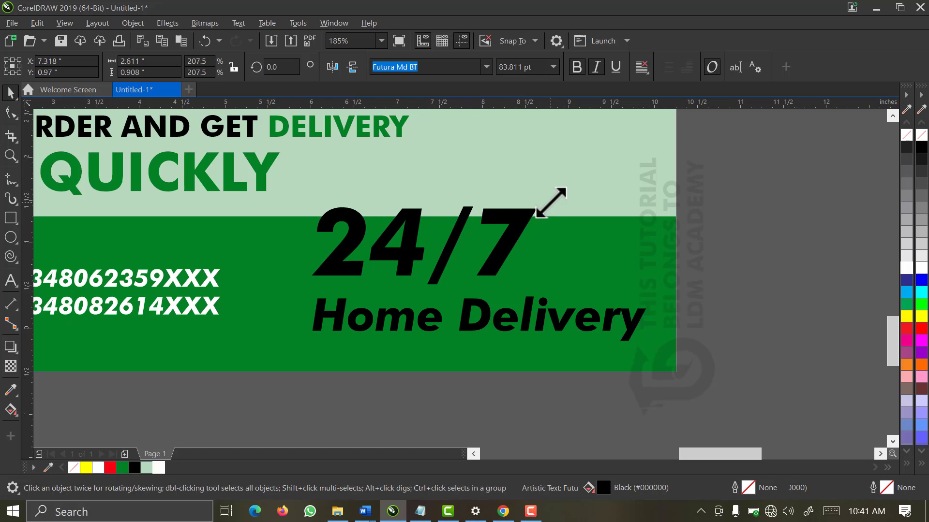
{"action": "left_click", "coordinate": [485, 320]}
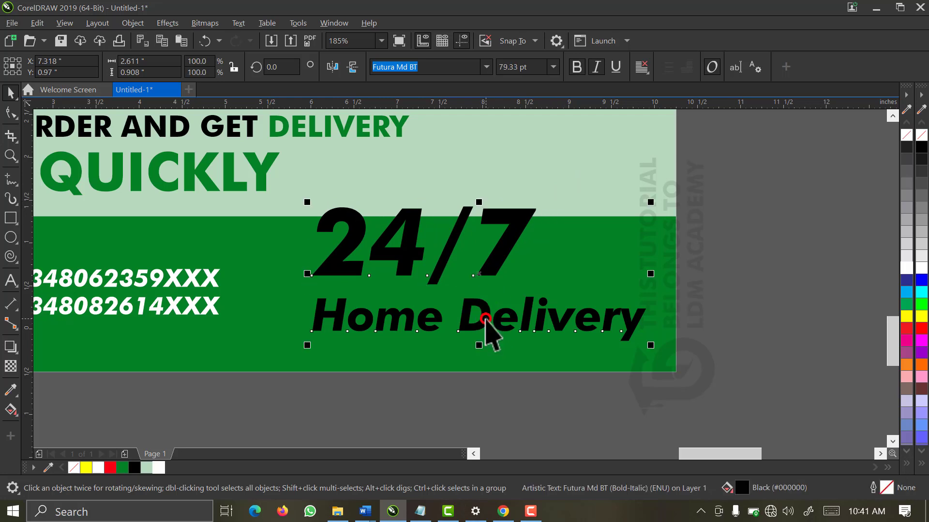
{"action": "key", "text": "c"}
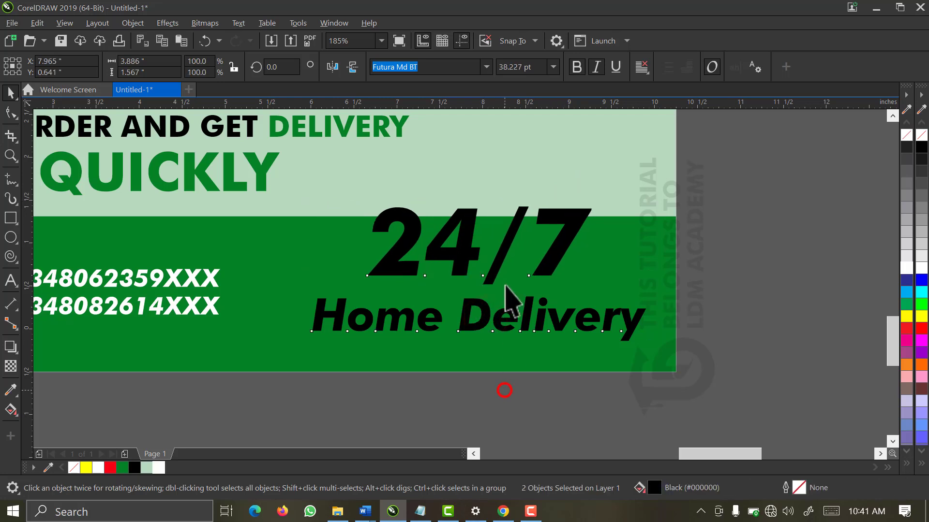
{"action": "left_click_drag", "start_coordinate": [497, 266], "coordinate": [497, 276]}
Make both footer text lines white and scale them down to about 67.5%
{"action": "left_click_drag", "start_coordinate": [435, 327], "coordinate": [261, 398]}
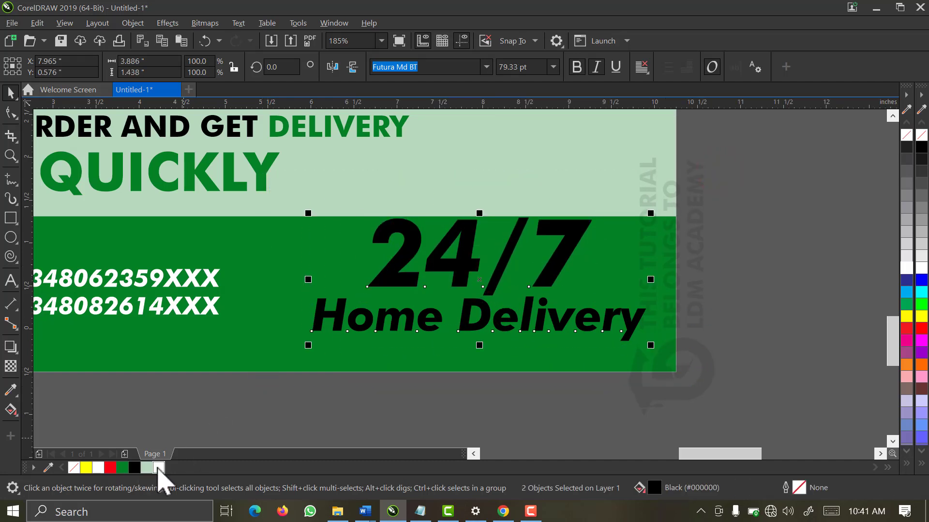
{"action": "left_click", "coordinate": [159, 468]}
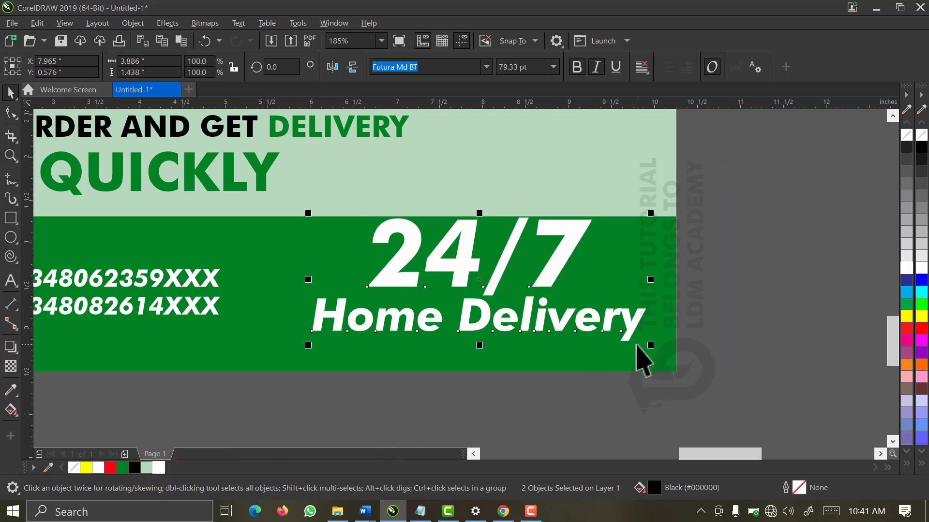
{"action": "left_click_drag", "start_coordinate": [654, 349], "coordinate": [517, 349]}
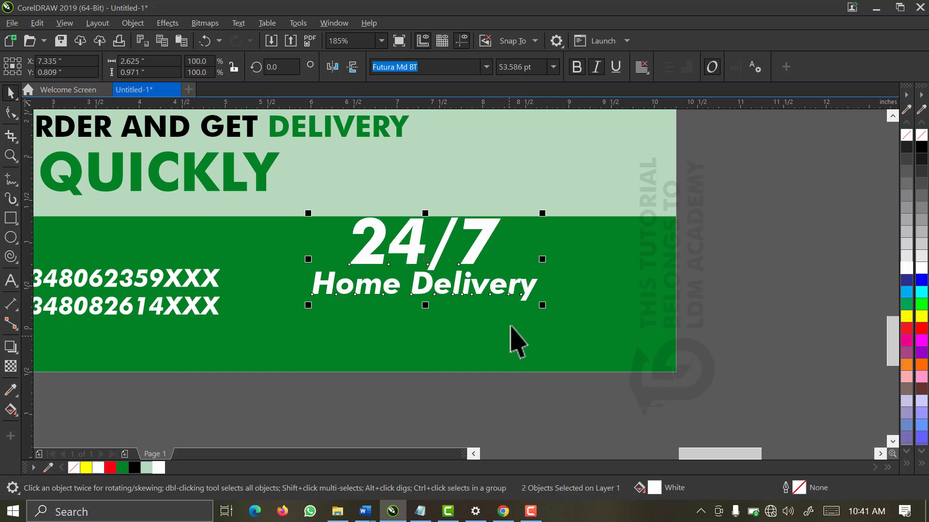
Shrink the 24/7 Home Delivery text and centre it level with the phone numbers on the band
{"action": "left_click_drag", "start_coordinate": [542, 305], "coordinate": [523, 315]}
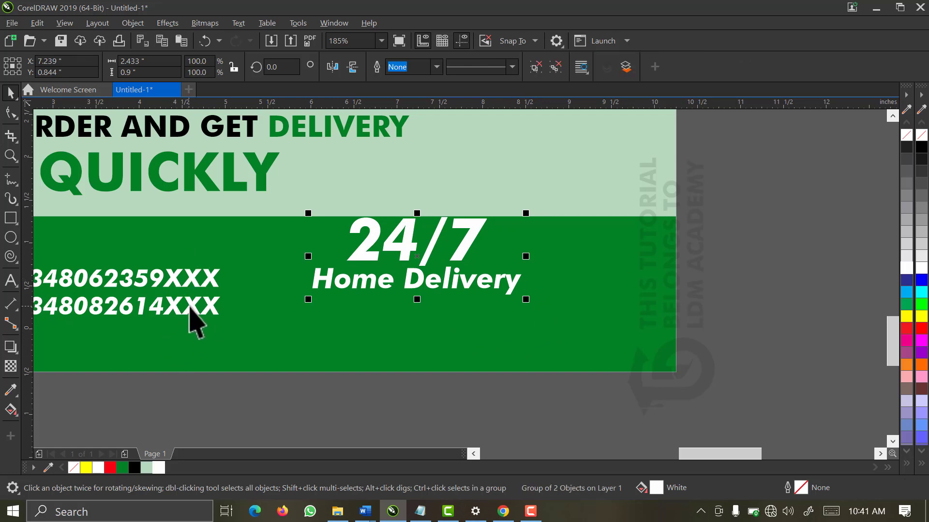
{"action": "left_click", "coordinate": [192, 310], "text": "shift"}
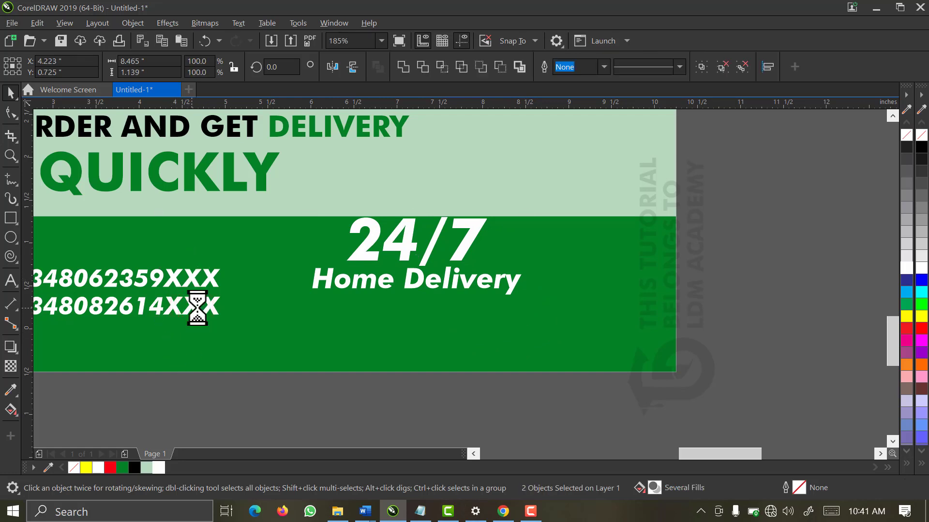
{"action": "key", "text": "c"}
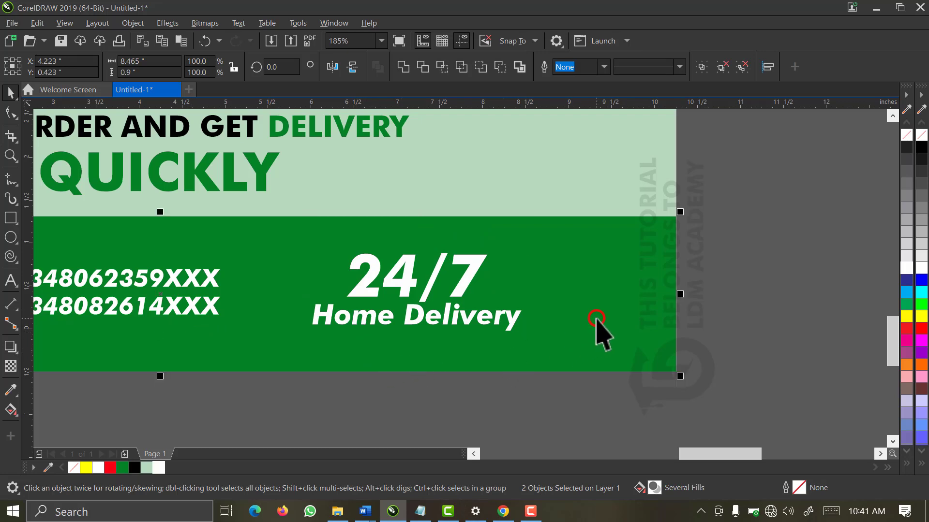
{"action": "key", "text": "e"}
{"action": "left_click", "coordinate": [694, 271]}
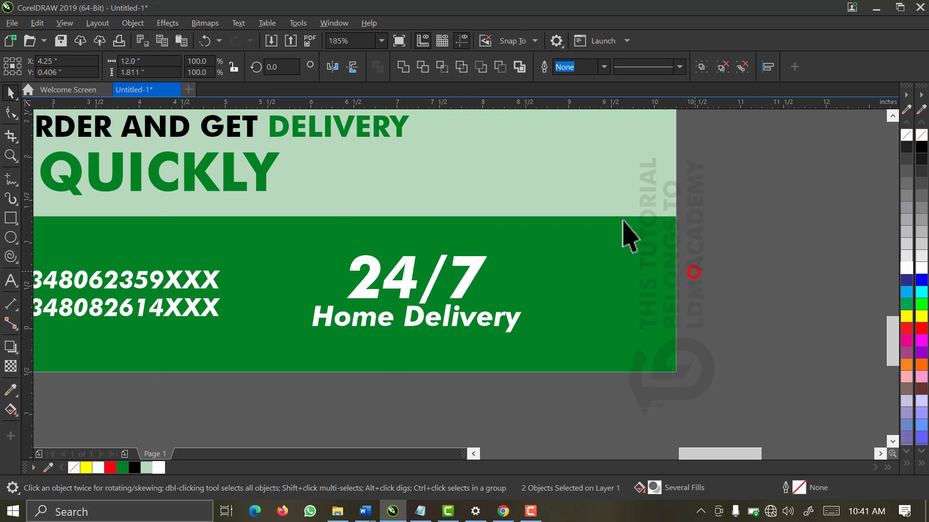
{"action": "left_click", "coordinate": [387, 45]}
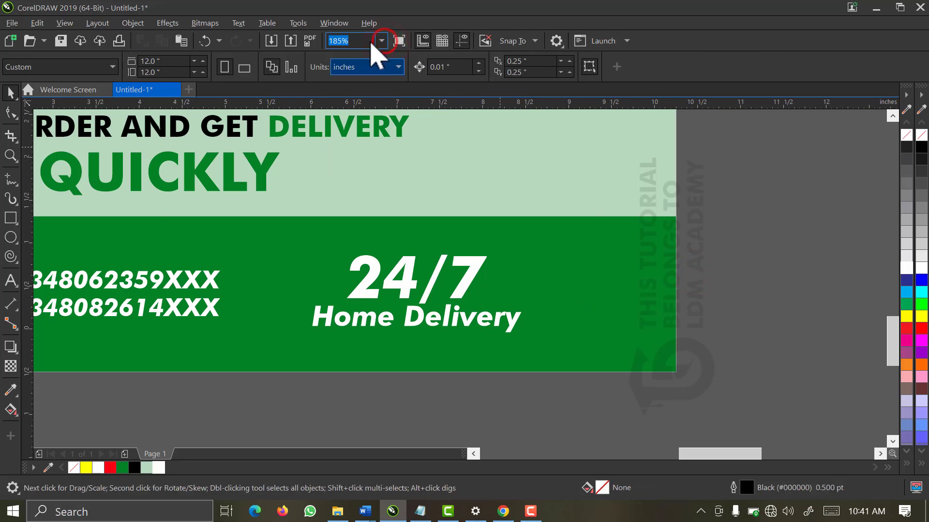
{"action": "left_click", "coordinate": [381, 40]}
{"action": "left_click", "coordinate": [356, 65]}
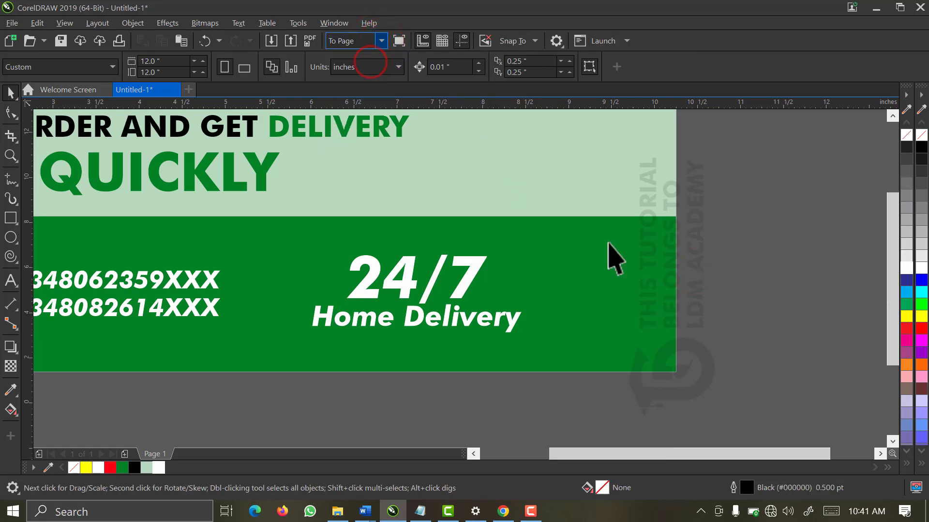
Shrink the 24/7 Home Delivery text slightly and nudge the ORDER NOW and phone group left
{"action": "left_click", "coordinate": [629, 354]}
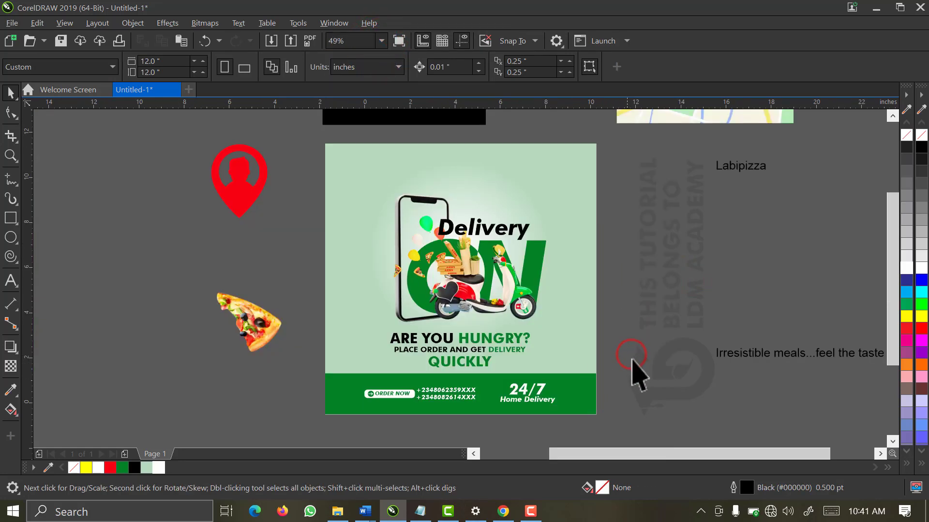
{"action": "left_click_drag", "start_coordinate": [632, 358], "coordinate": [492, 418]}
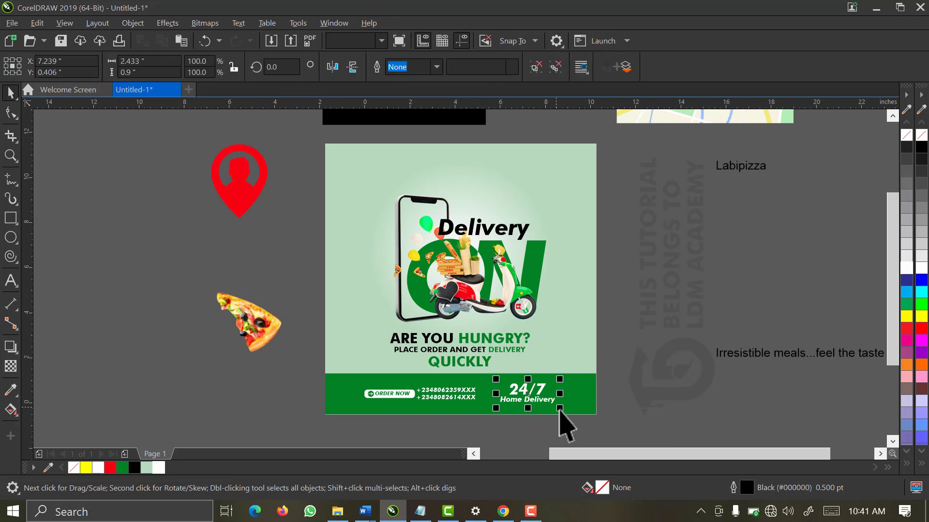
{"action": "mouse_move", "coordinate": [559, 409]}
{"action": "left_mouse_down"}
{"action": "mouse_move", "coordinate": [549, 396]}
{"action": "mouse_move", "coordinate": [550, 414]}
{"action": "left_mouse_up"}
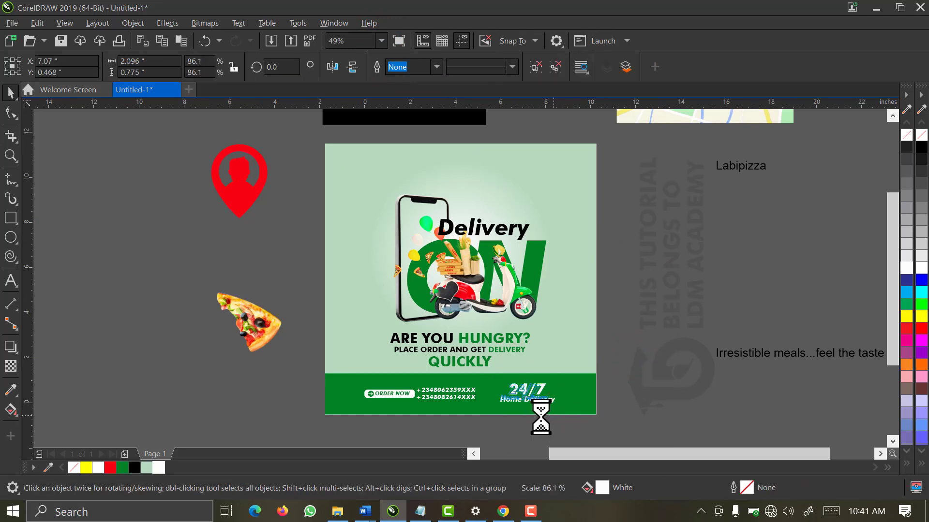
{"action": "left_click", "coordinate": [564, 398]}
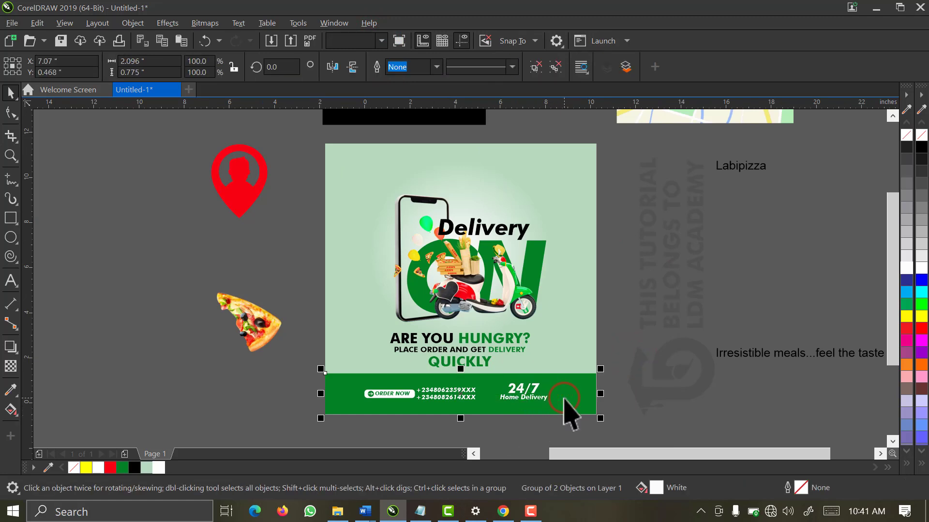
{"action": "left_click", "coordinate": [627, 393]}
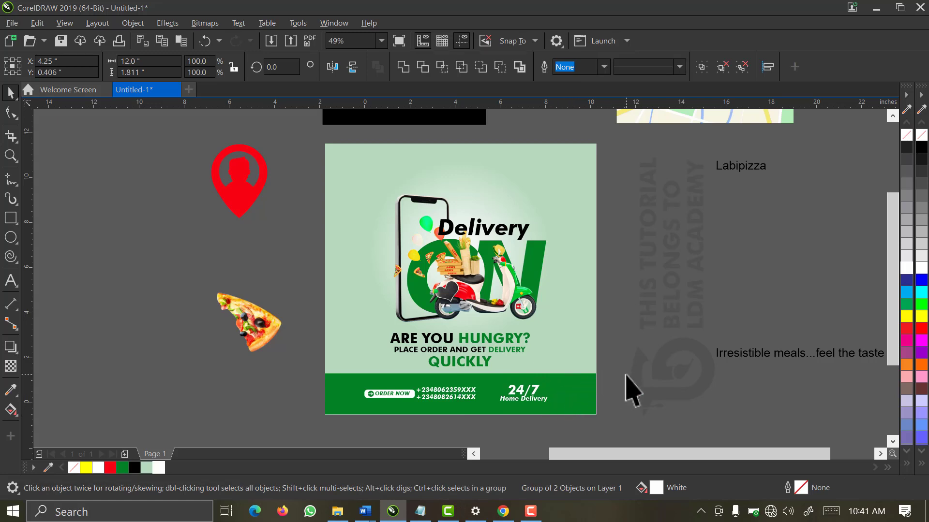
{"action": "left_click_drag", "start_coordinate": [499, 431], "coordinate": [351, 378]}
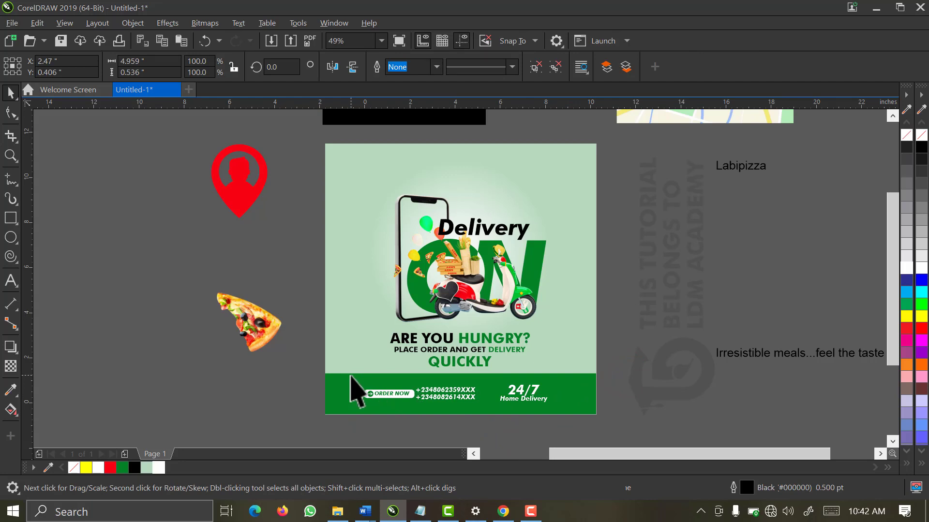
{"action": "key", "text": "Left"}
{"action": "key", "text": "Left"}
{"action": "key", "text": "Left"}
{"action": "key", "text": "Left"}
{"action": "key", "text": "Left"}
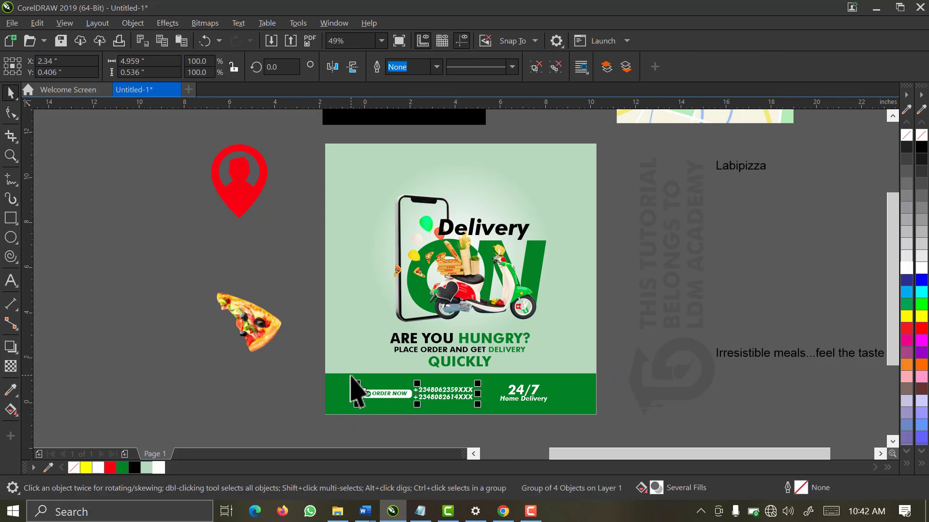
{"action": "left_click", "coordinate": [317, 379]}
Group both footer blocks and centre them horizontally on the green band
{"action": "left_click_drag", "start_coordinate": [309, 372], "coordinate": [571, 414]}
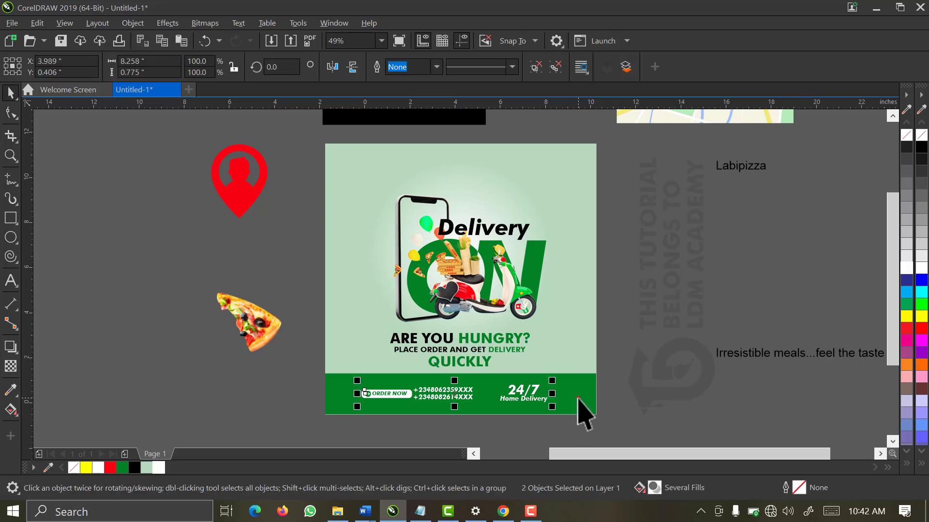
{"action": "key", "text": "ctrl+g"}
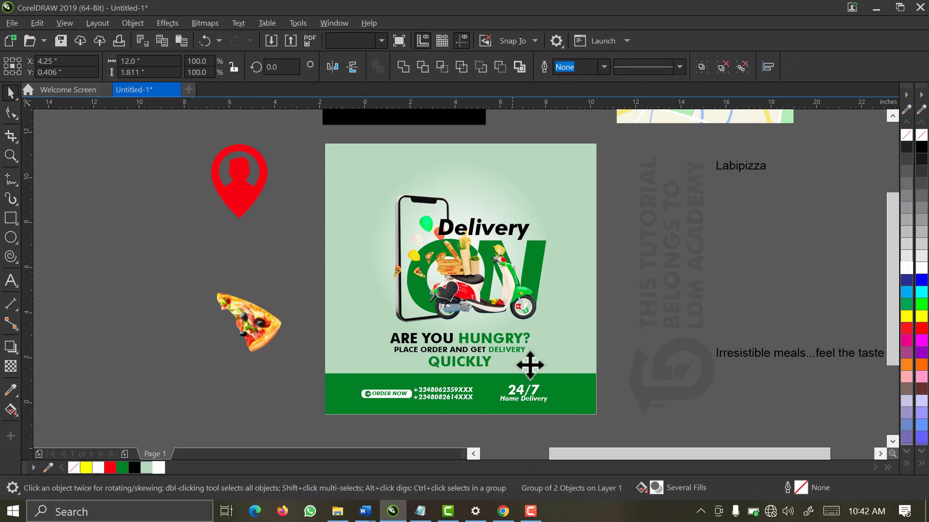
{"action": "key", "text": "c"}
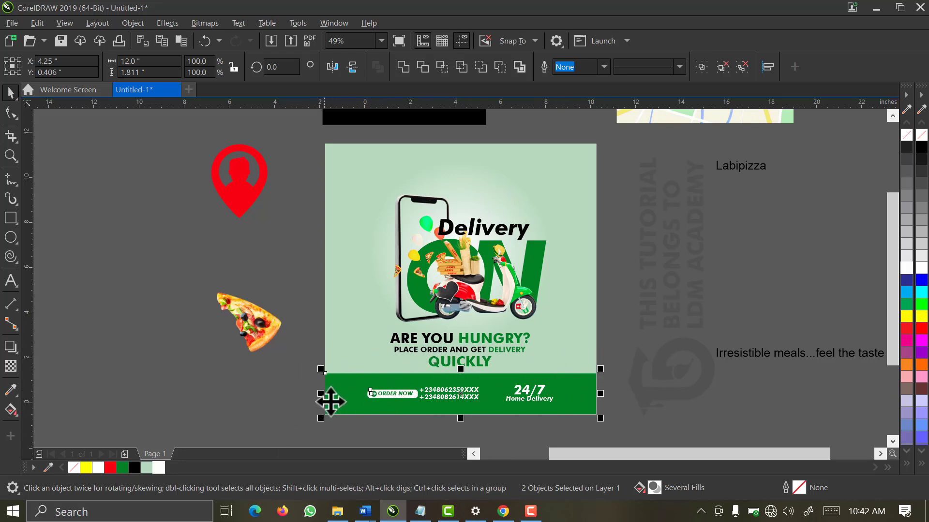
{"action": "left_click", "coordinate": [306, 384]}
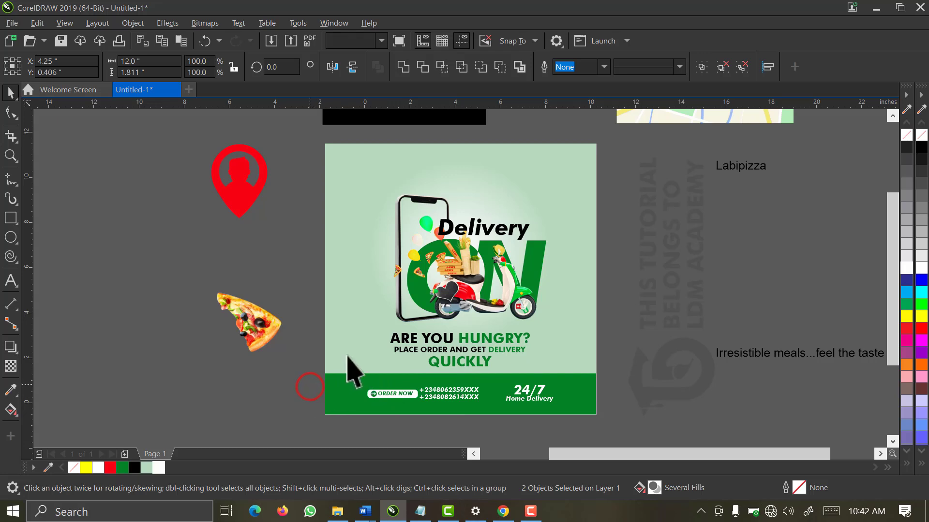
Move the tagline onto the bottom of the green band, shrink it to about two-thirds, and make it white
{"action": "left_click", "coordinate": [644, 273]}
{"action": "left_click", "coordinate": [747, 353]}
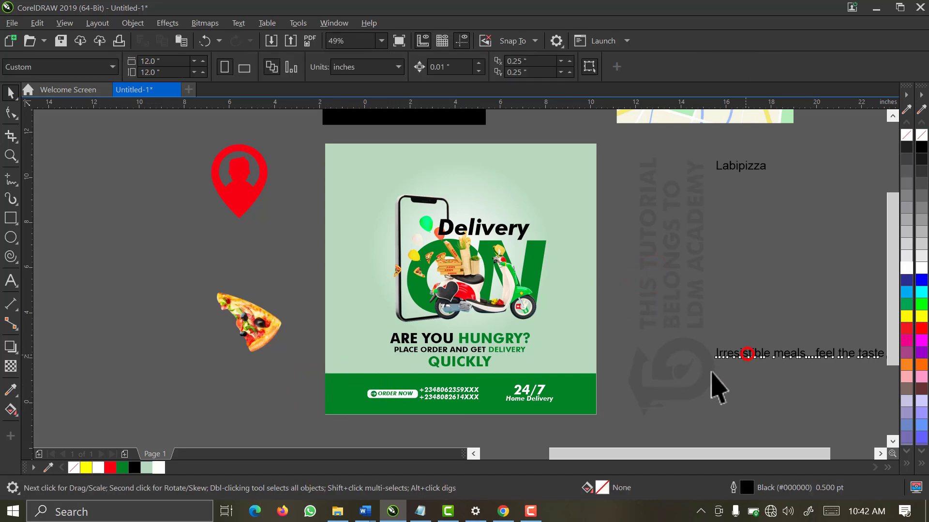
{"action": "left_click_drag", "start_coordinate": [413, 421], "coordinate": [370, 406]}
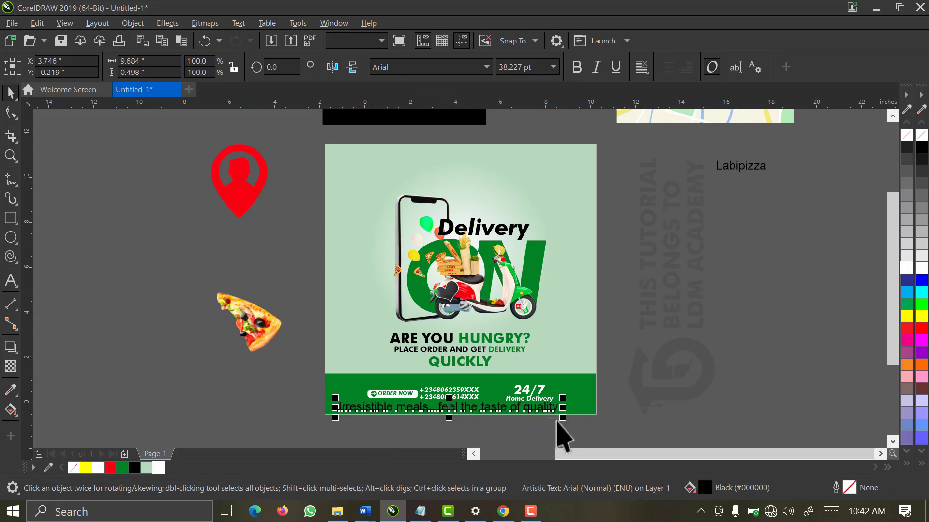
{"action": "left_click_drag", "start_coordinate": [560, 423], "coordinate": [497, 430]}
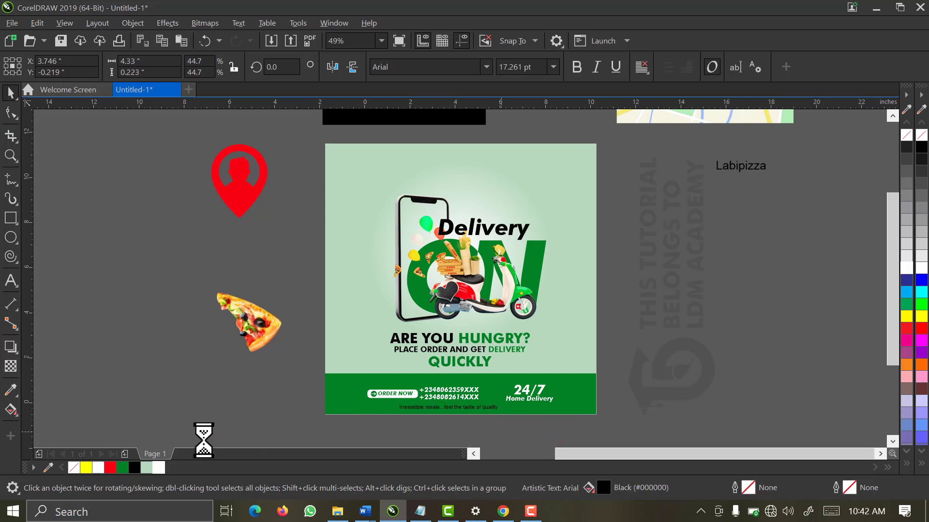
{"action": "left_click", "coordinate": [158, 468]}
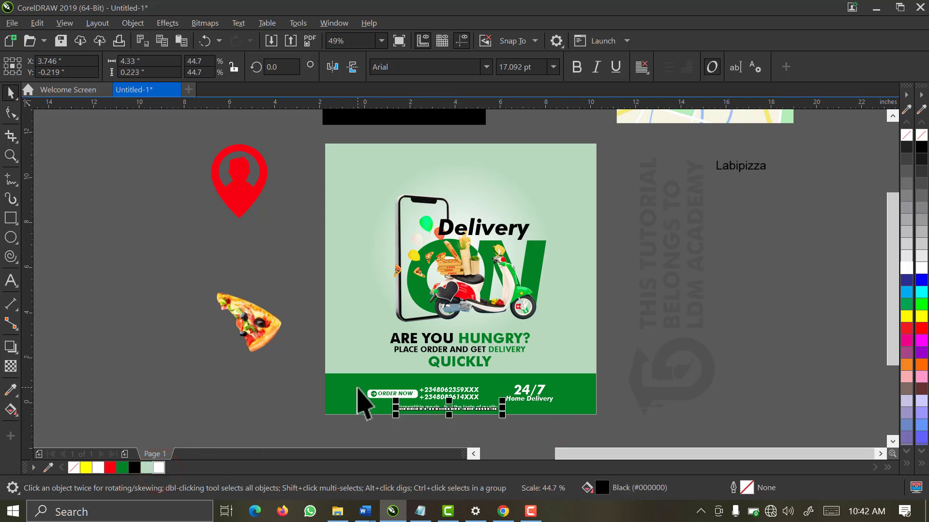
{"action": "left_click_drag", "start_coordinate": [315, 351], "coordinate": [629, 441]}
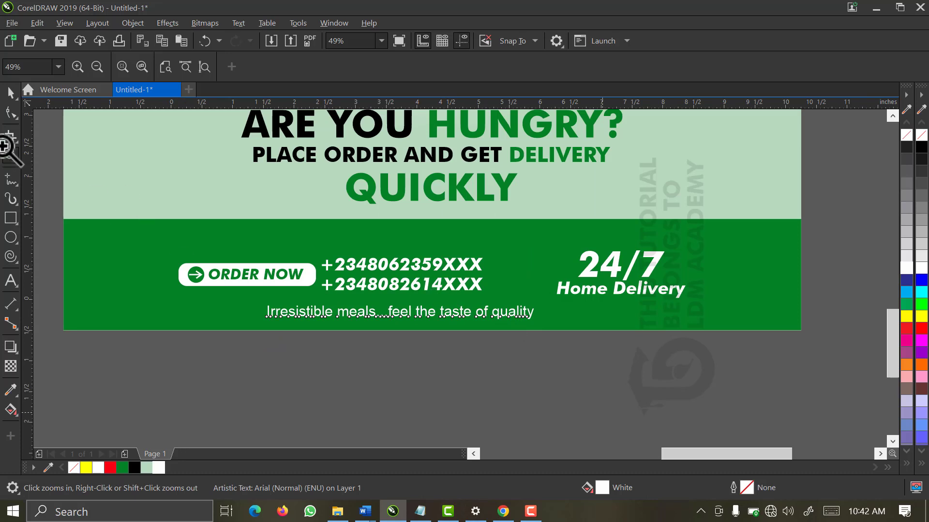
Set the tagline to Futura Md BT italic
{"action": "left_click", "coordinate": [11, 93]}
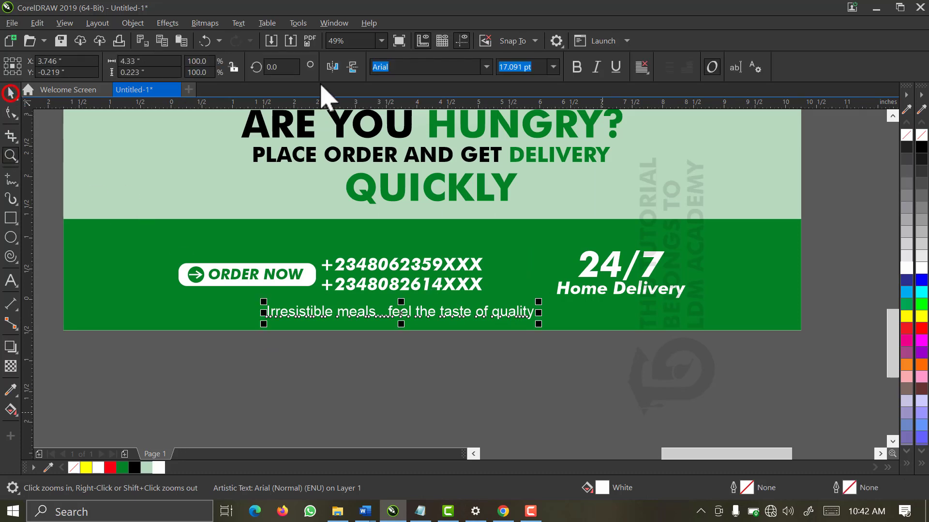
{"action": "left_click", "coordinate": [486, 66]}
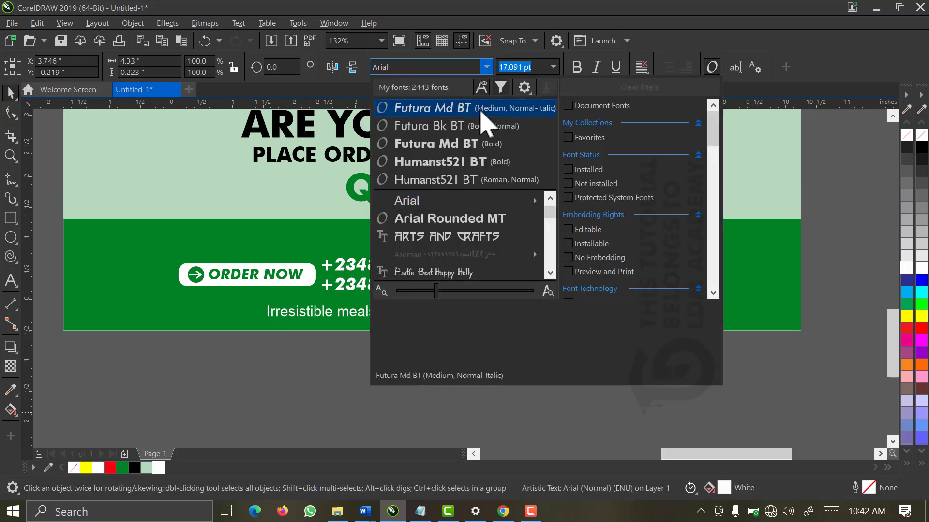
{"action": "left_click", "coordinate": [479, 109]}
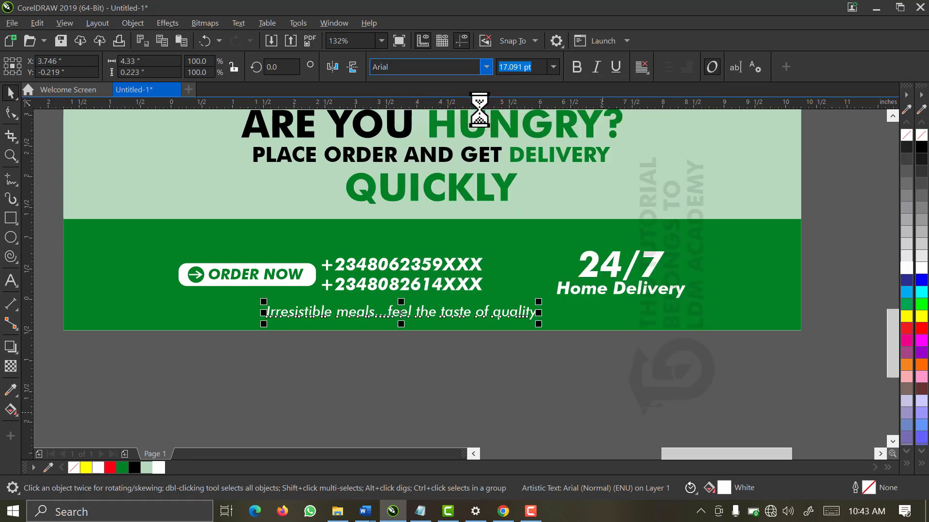
{"action": "left_click", "coordinate": [576, 66]}
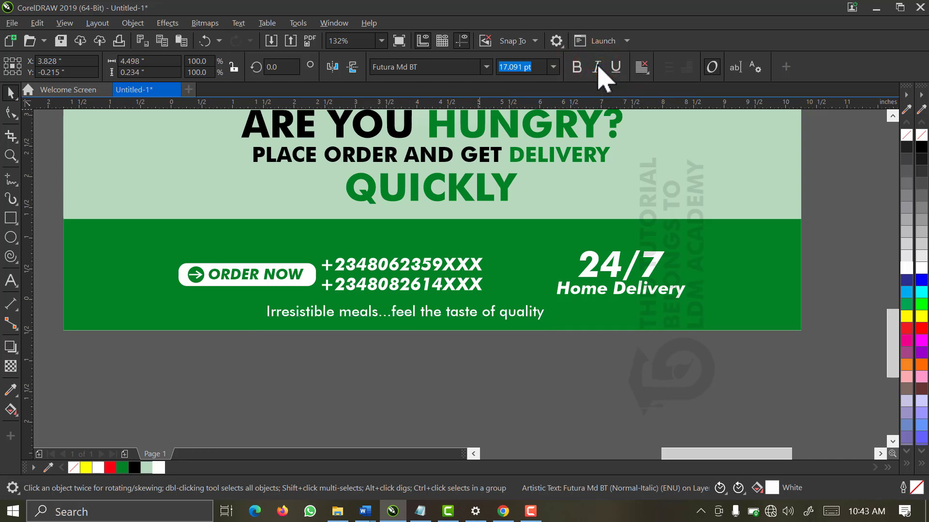
{"action": "left_click", "coordinate": [598, 67]}
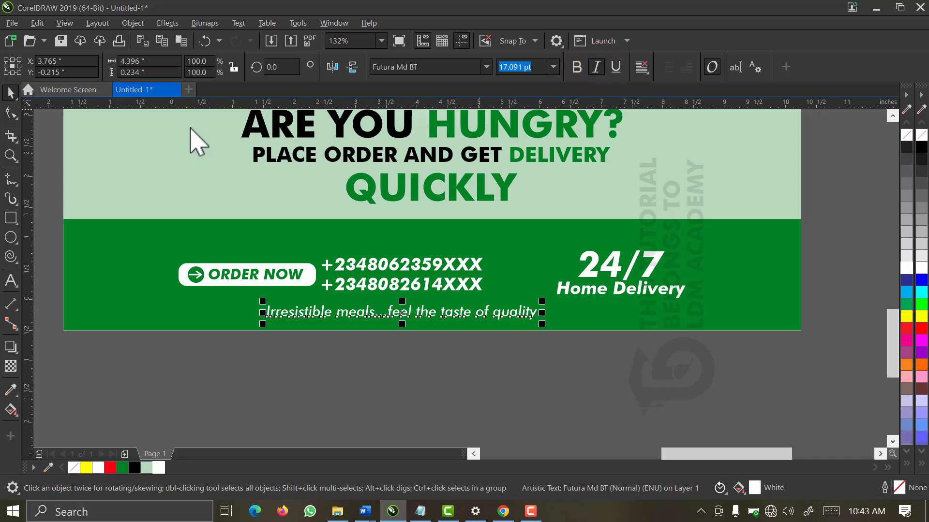
Widen the tagline's letter spacing with the Shape tool
{"action": "left_click", "coordinate": [10, 113]}
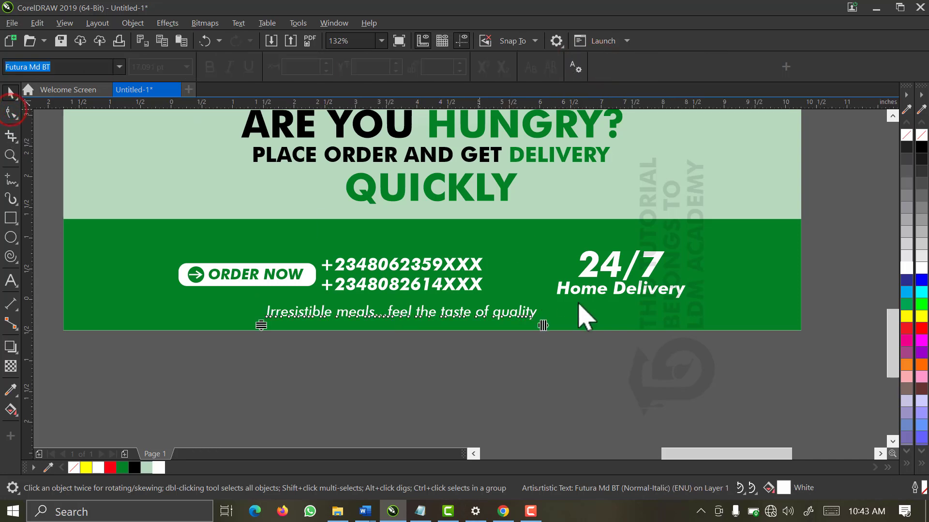
{"action": "left_click_drag", "start_coordinate": [543, 325], "coordinate": [543, 326]}
{"action": "left_click_drag", "start_coordinate": [705, 331], "coordinate": [707, 330]}
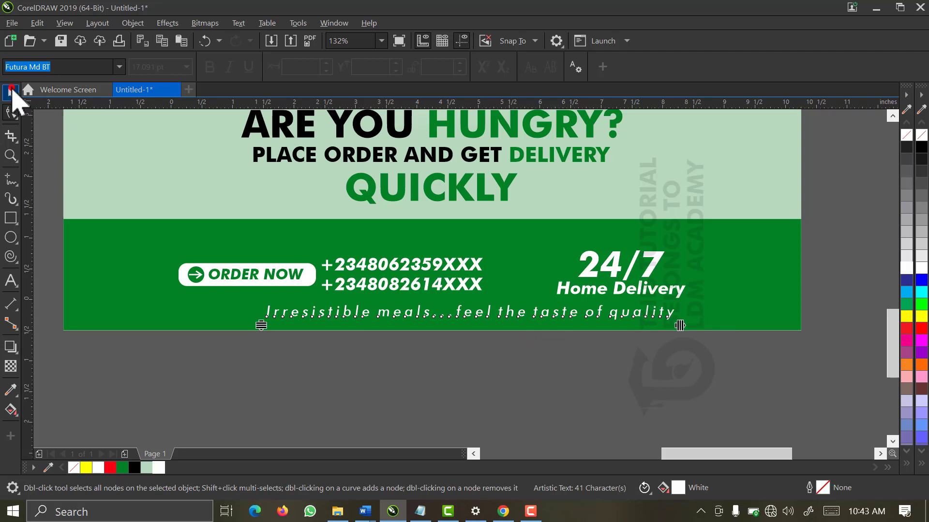
{"action": "left_click", "coordinate": [11, 92]}
{"action": "left_click", "coordinate": [133, 306]}
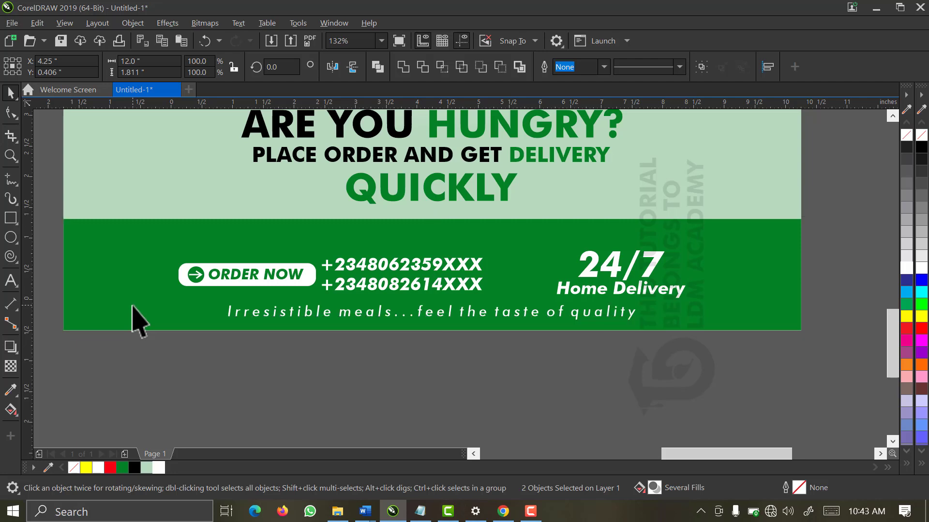
Move the button, phone numbers, 24/7 text and tagline slightly up, then view the whole page
{"action": "left_click", "coordinate": [267, 385]}
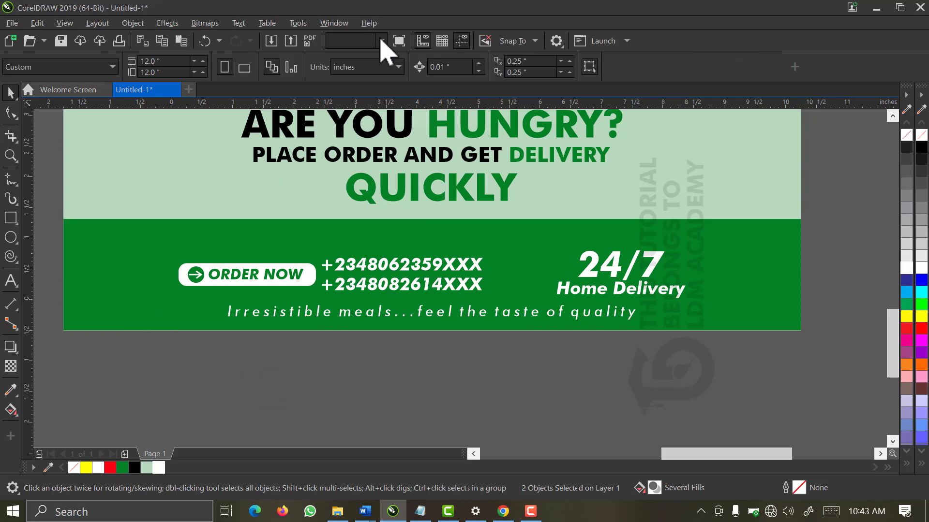
{"action": "left_click_drag", "start_coordinate": [722, 382], "coordinate": [370, 282]}
{"action": "left_click_drag", "start_coordinate": [504, 318], "coordinate": [129, 234]}
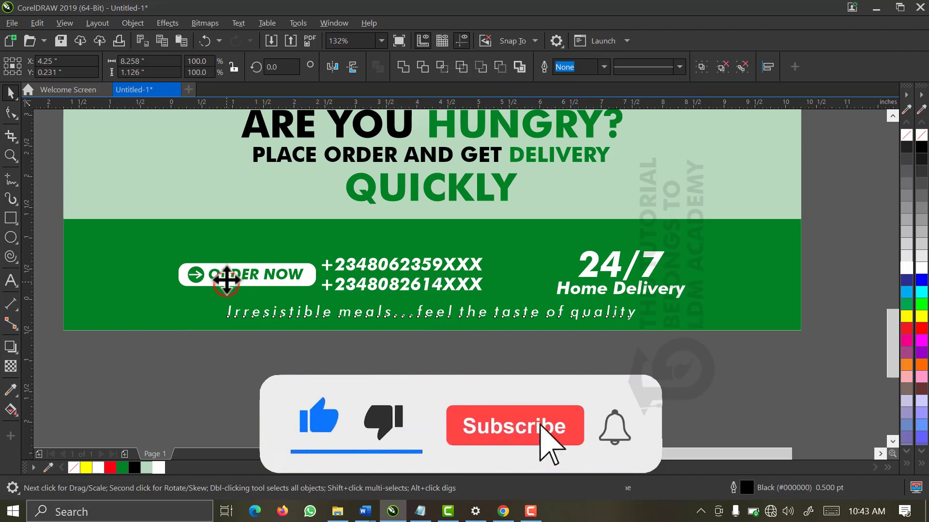
{"action": "left_click_drag", "start_coordinate": [227, 283], "coordinate": [226, 276]}
{"action": "key", "text": "Escape"}
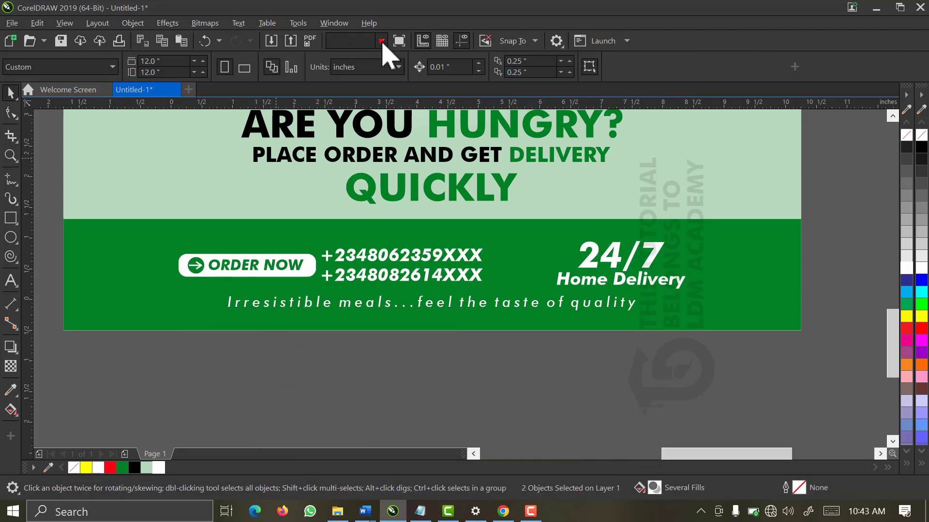
{"action": "left_click", "coordinate": [381, 41]}
{"action": "left_click", "coordinate": [363, 66]}
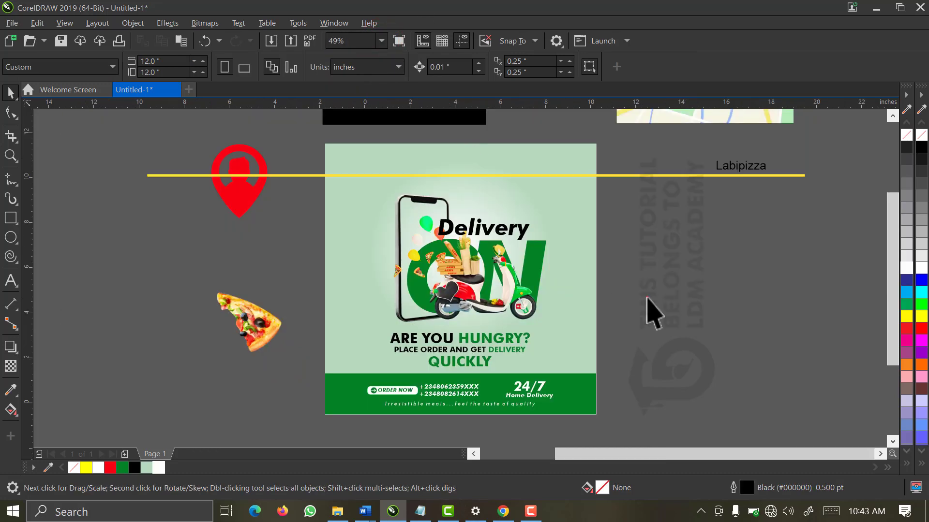
Set the Labipizza title in Futura Md BT Bold and shrink it to about half size
{"action": "left_click", "coordinate": [646, 297]}
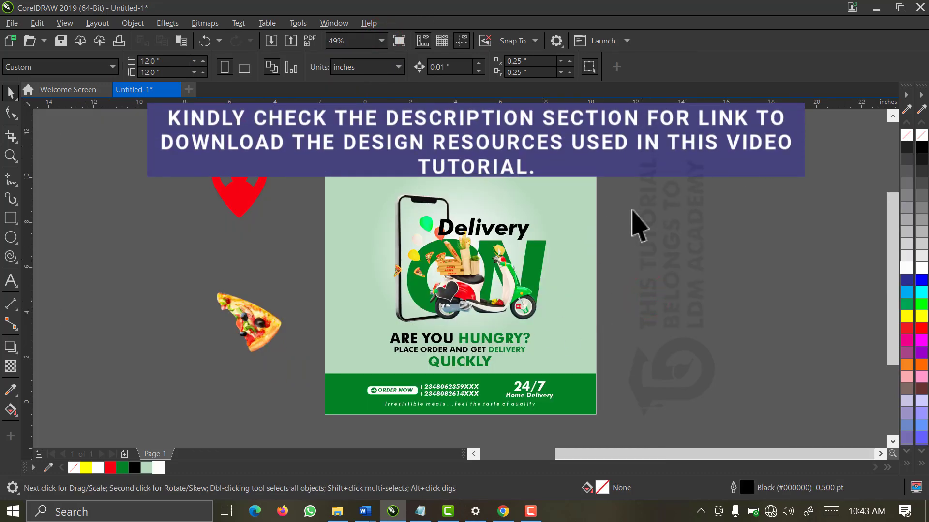
{"action": "left_click_drag", "start_coordinate": [799, 214], "coordinate": [379, 169]}
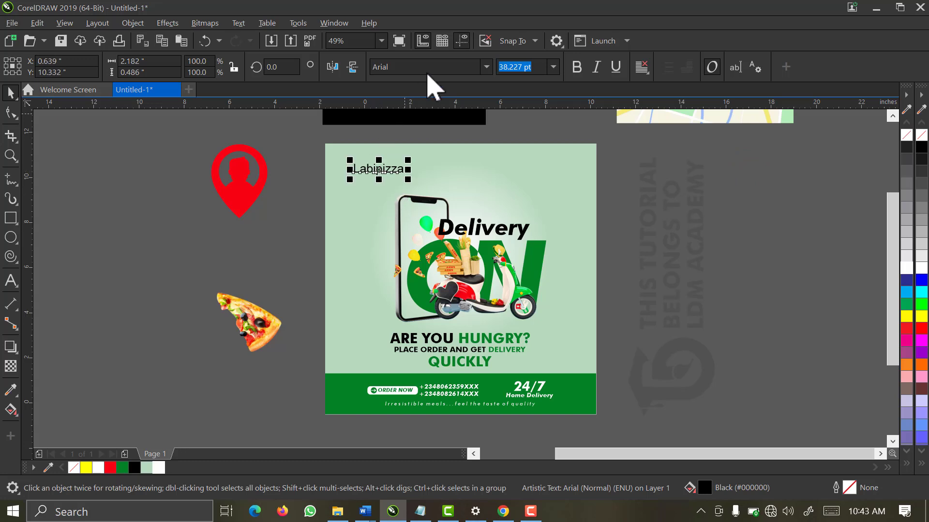
{"action": "left_click", "coordinate": [486, 67]}
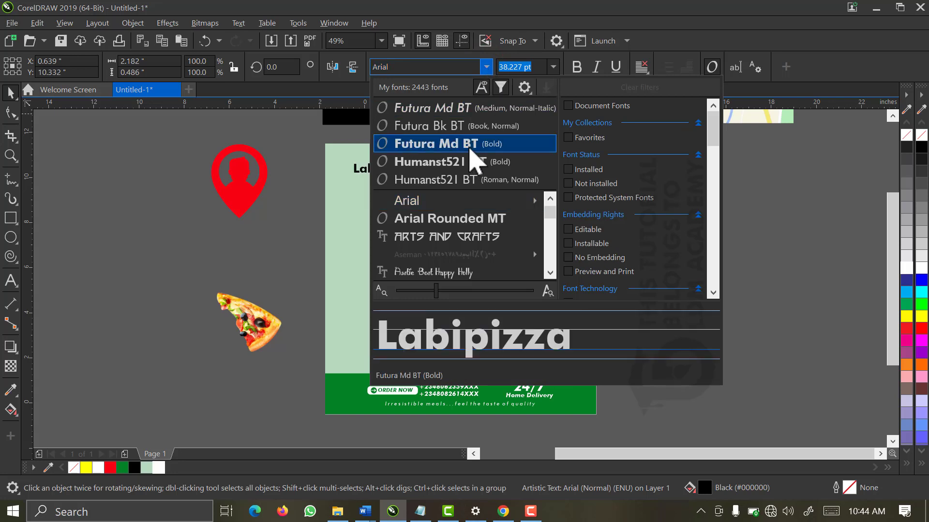
{"action": "left_click", "coordinate": [468, 145]}
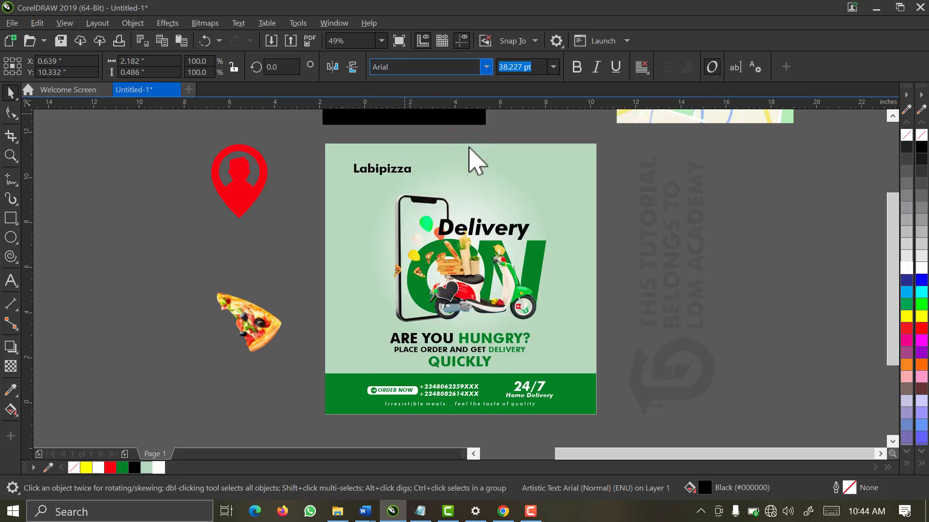
{"action": "key", "text": "F2"}
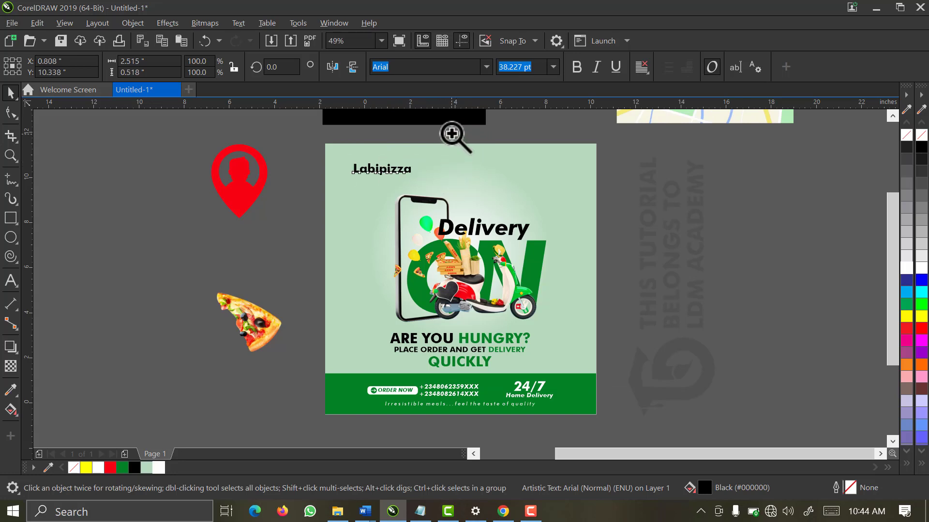
{"action": "left_click_drag", "start_coordinate": [452, 133], "coordinate": [314, 204]}
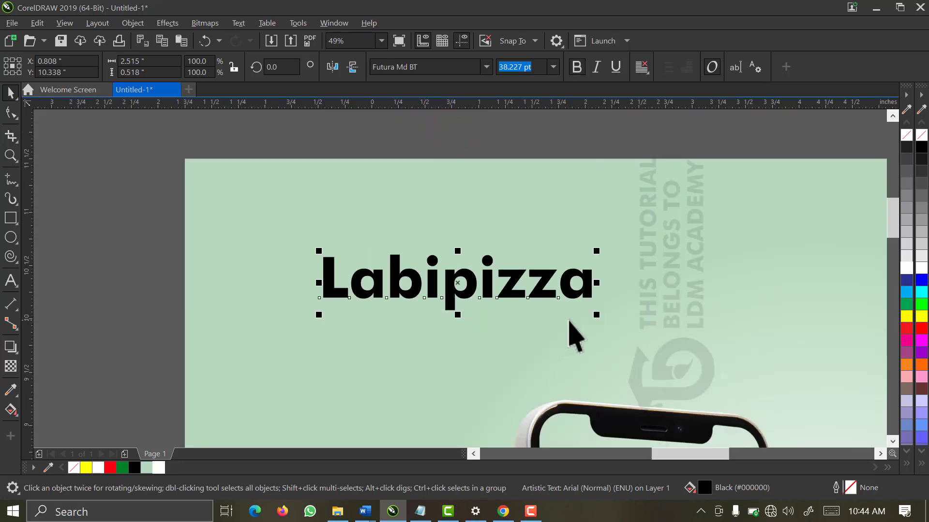
{"action": "left_click_drag", "start_coordinate": [595, 316], "coordinate": [465, 340]}
Colour the letters 'Labi' green and 'pizza' red
{"action": "double_click", "coordinate": [387, 274]}
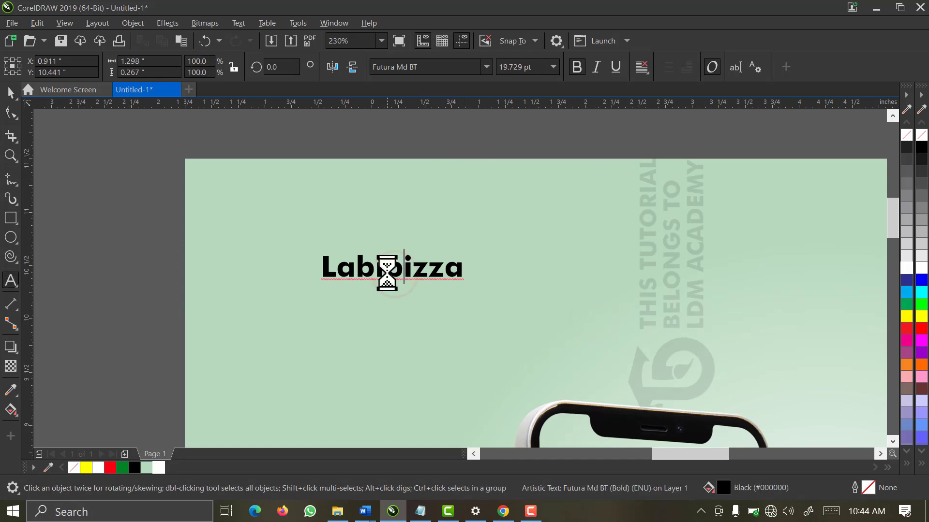
{"action": "left_click_drag", "start_coordinate": [385, 275], "coordinate": [312, 275]}
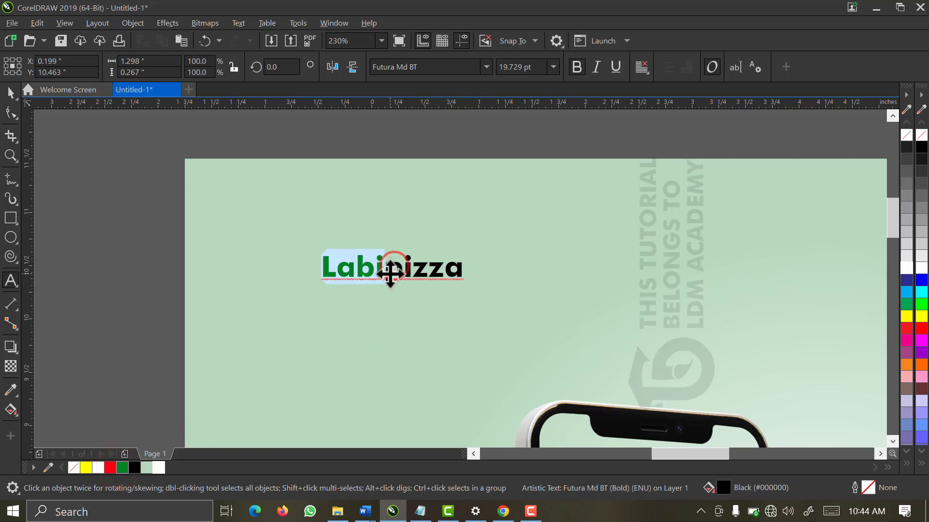
{"action": "left_click", "coordinate": [462, 272]}
{"action": "left_click_drag", "start_coordinate": [462, 273], "coordinate": [390, 285]}
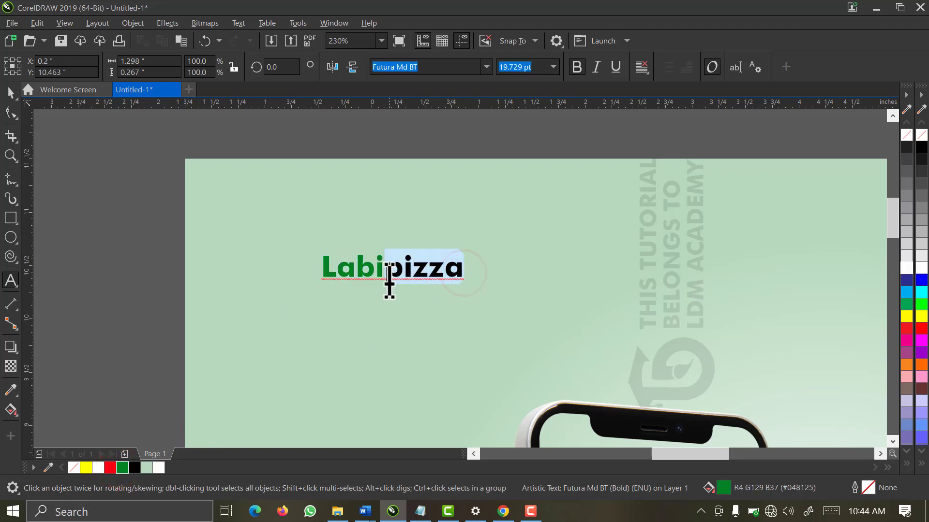
{"action": "left_click", "coordinate": [111, 467]}
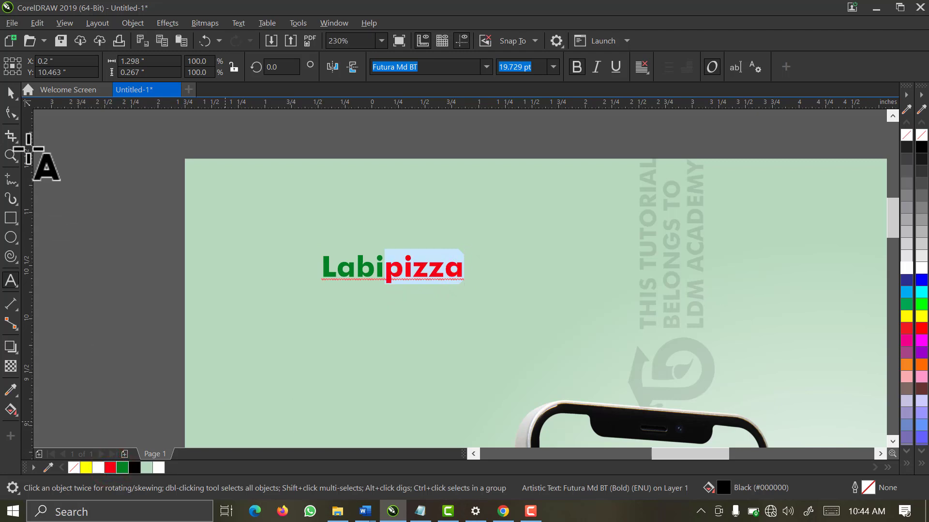
{"action": "left_click", "coordinate": [11, 93]}
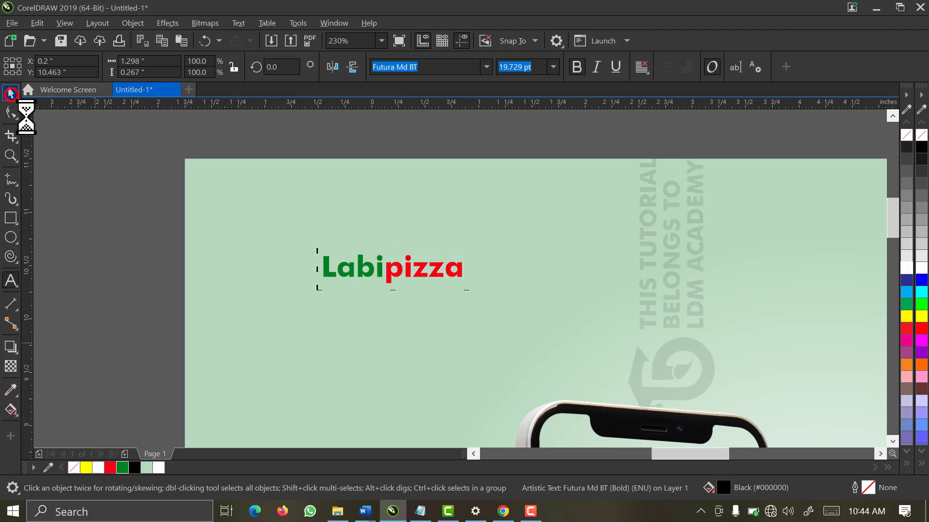
{"action": "left_click", "coordinate": [382, 40]}
Fit the page in view, then drag the pizza slice onto the poster and scale it down
{"action": "left_click", "coordinate": [379, 84]}
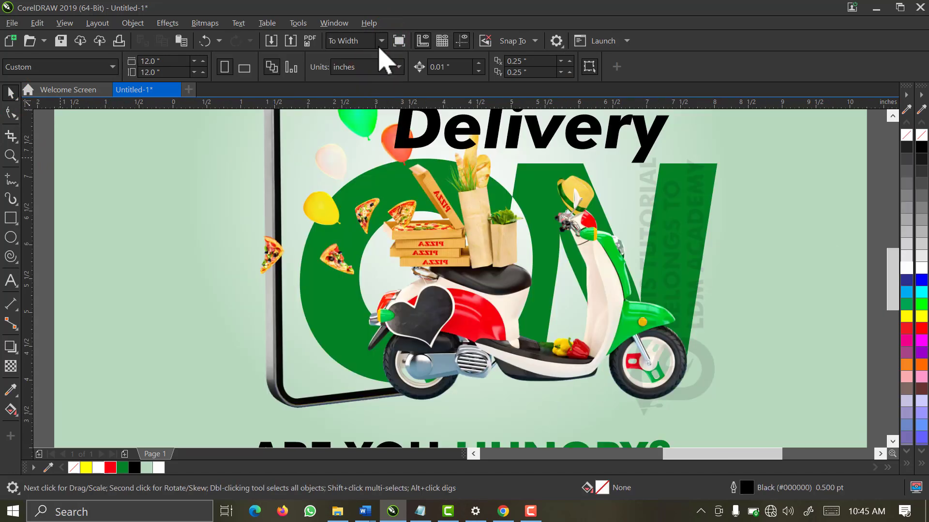
{"action": "left_click", "coordinate": [381, 42]}
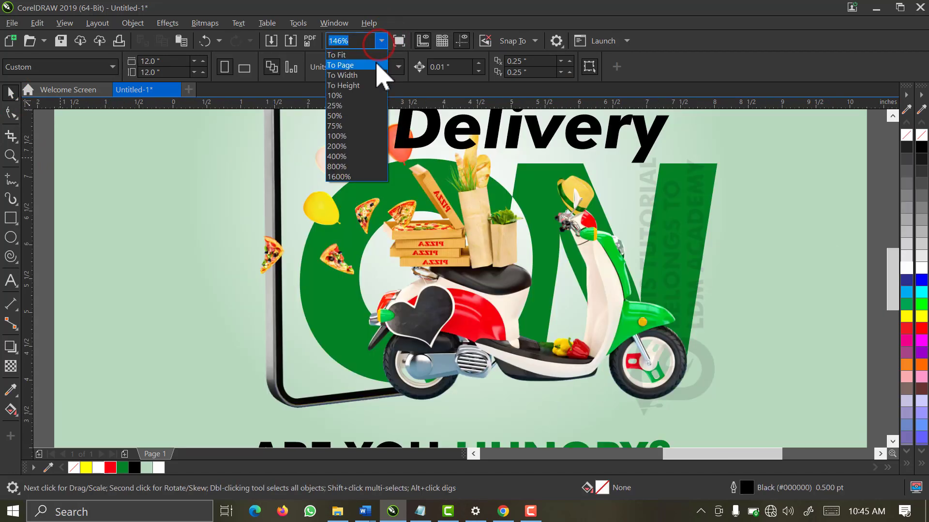
{"action": "left_click", "coordinate": [377, 64]}
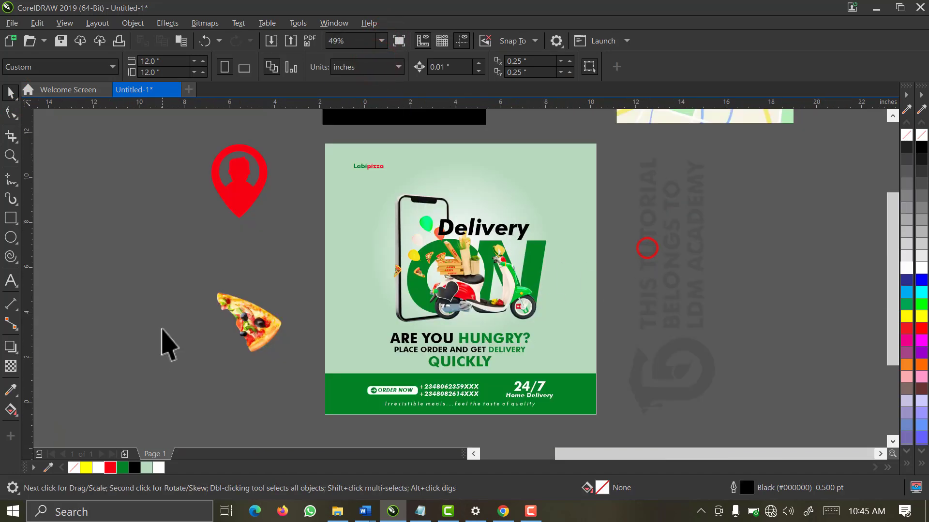
{"action": "left_click_drag", "start_coordinate": [247, 324], "coordinate": [375, 309]}
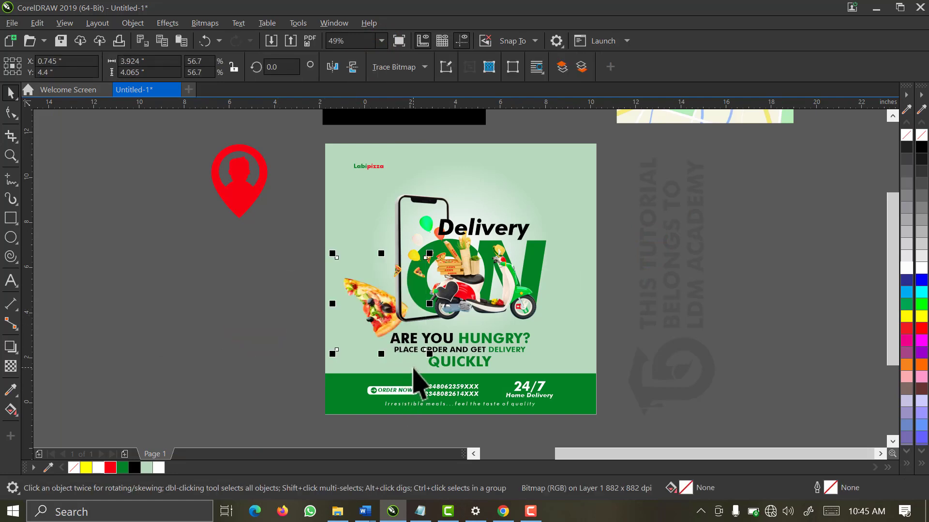
{"action": "left_click_drag", "start_coordinate": [429, 354], "coordinate": [395, 349]}
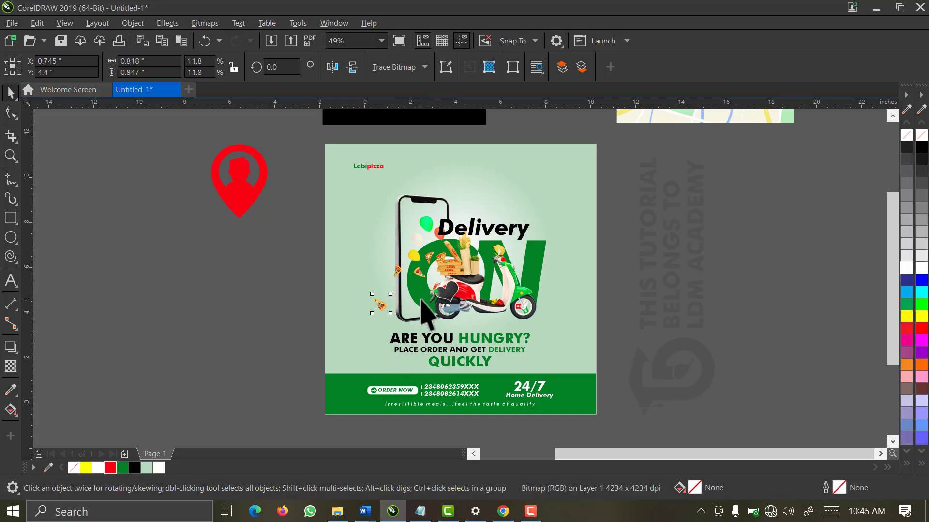
Position the small pizza slice by the phone's lower-left corner, above the headline
{"action": "key", "text": "z"}
{"action": "left_click", "coordinate": [391, 279]}
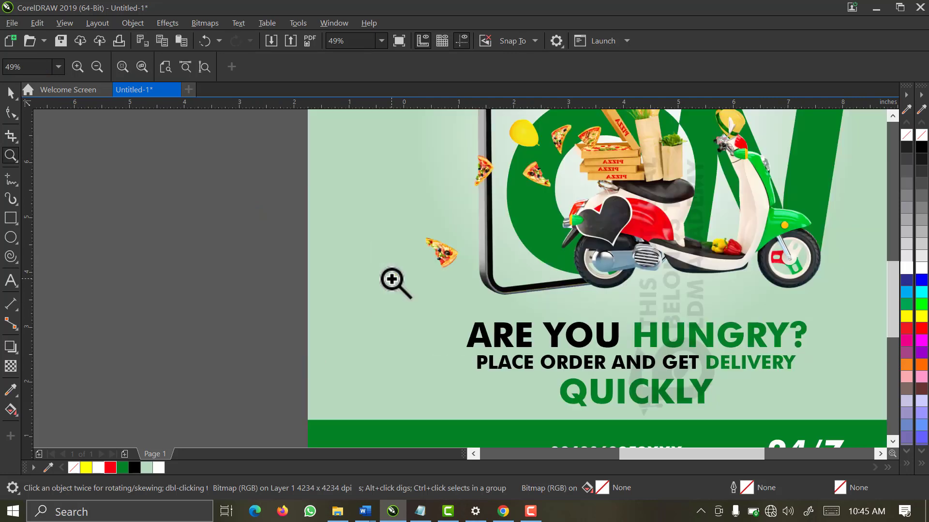
{"action": "key", "text": "space"}
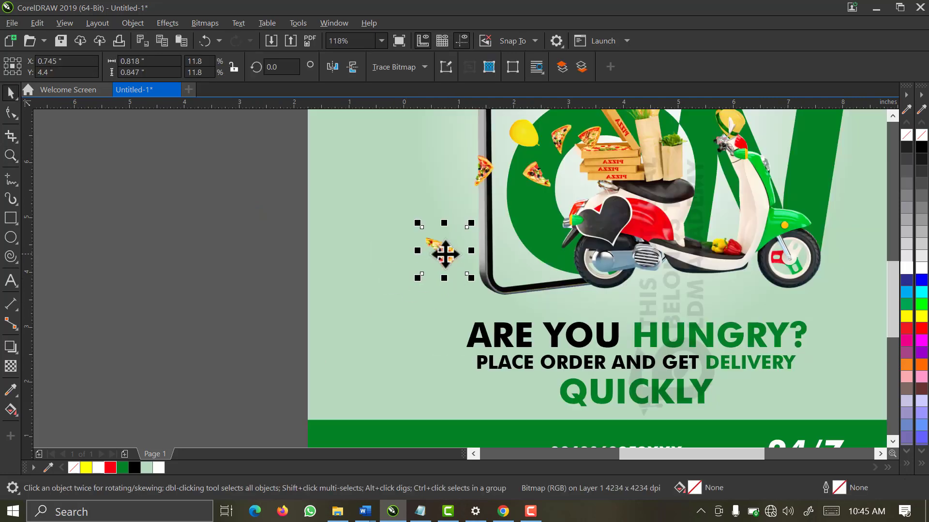
{"action": "left_click_drag", "start_coordinate": [471, 288], "coordinate": [491, 315]}
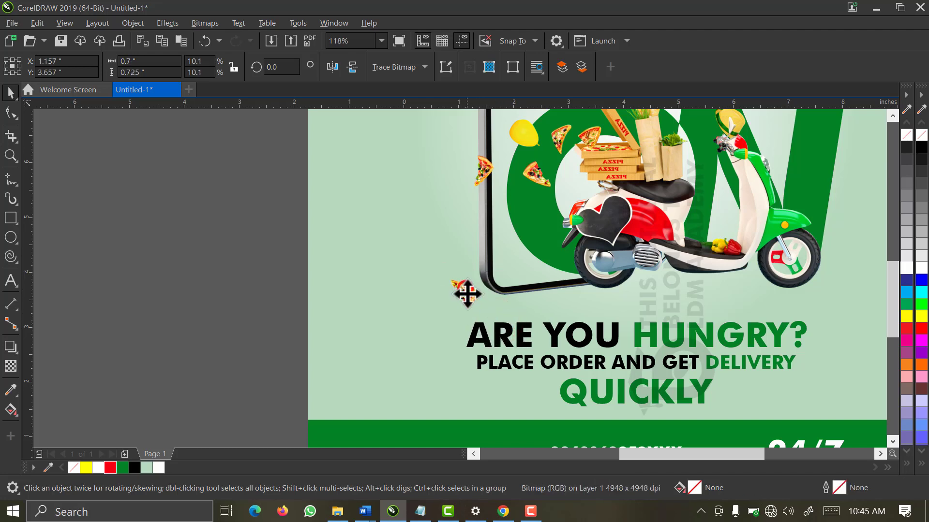
{"action": "left_click_drag", "start_coordinate": [467, 293], "coordinate": [465, 295]}
{"action": "left_click", "coordinate": [216, 265]}
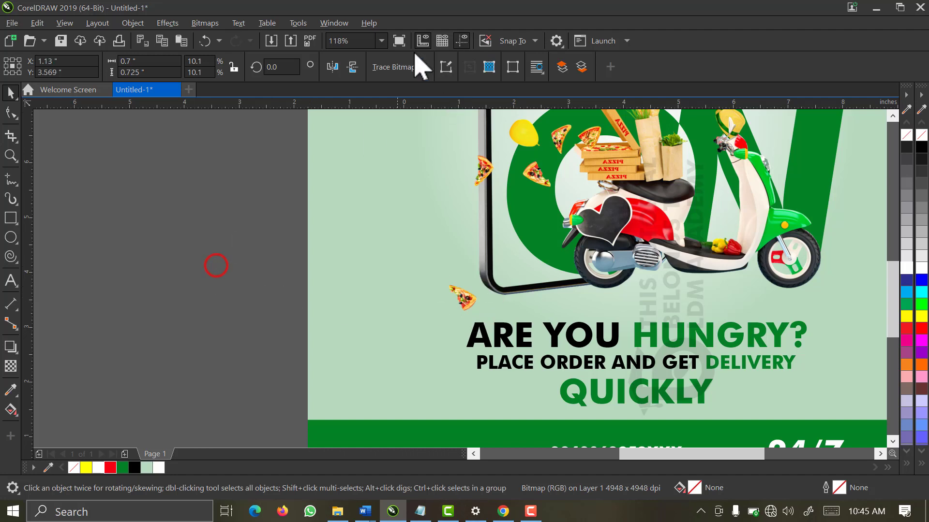
Select the phone and scooter artwork in a full-page view
{"action": "left_click", "coordinate": [382, 41]}
{"action": "left_click", "coordinate": [361, 65]}
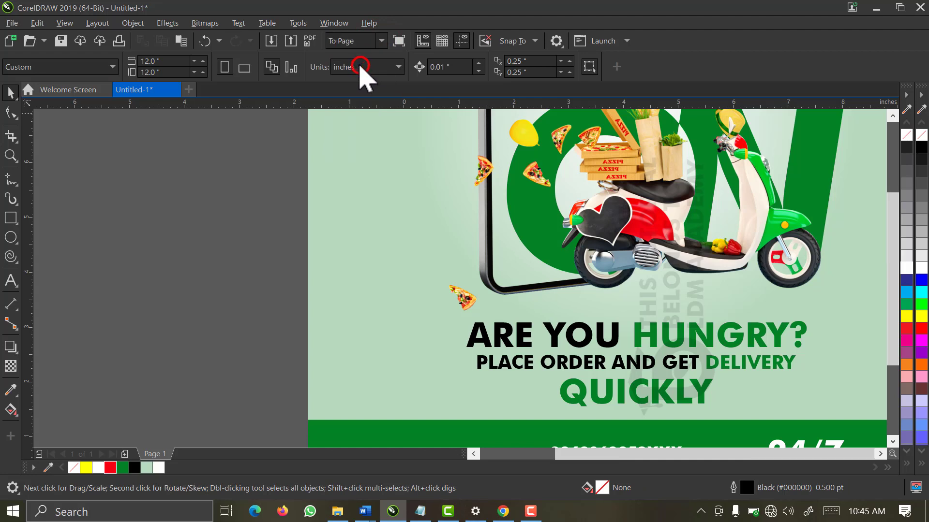
{"action": "left_click_drag", "start_coordinate": [653, 147], "coordinate": [320, 339]}
{"action": "left_click", "coordinate": [674, 175]}
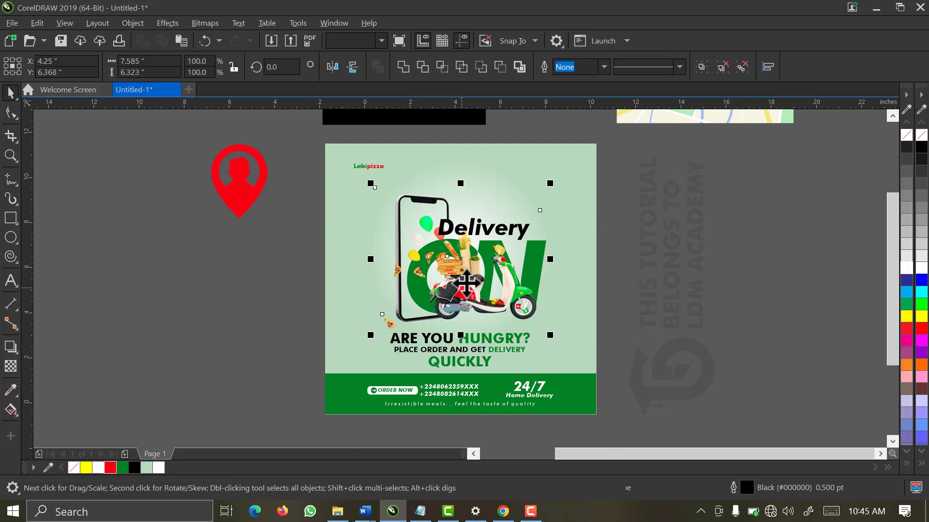
Nudge the phone and scooter artwork slightly upward
{"action": "left_click_drag", "start_coordinate": [469, 277], "coordinate": [472, 266]}
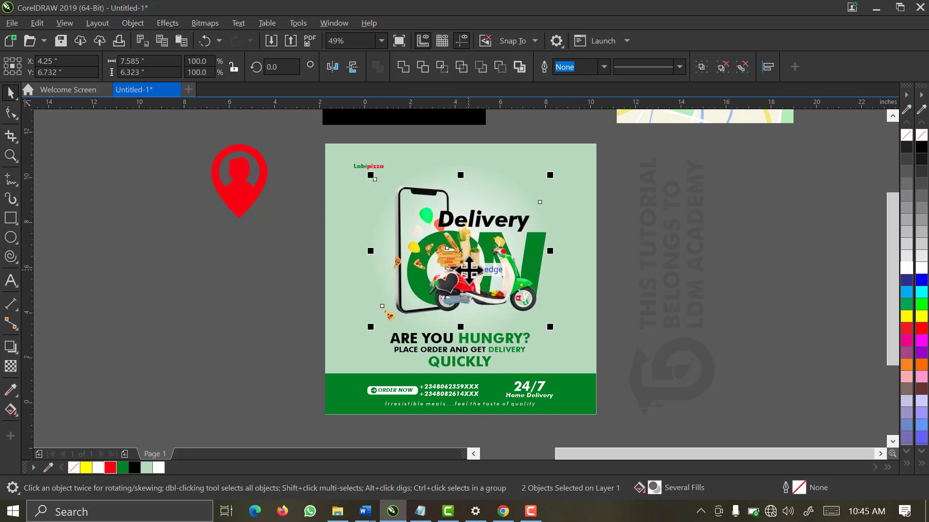
{"action": "left_click", "coordinate": [624, 278]}
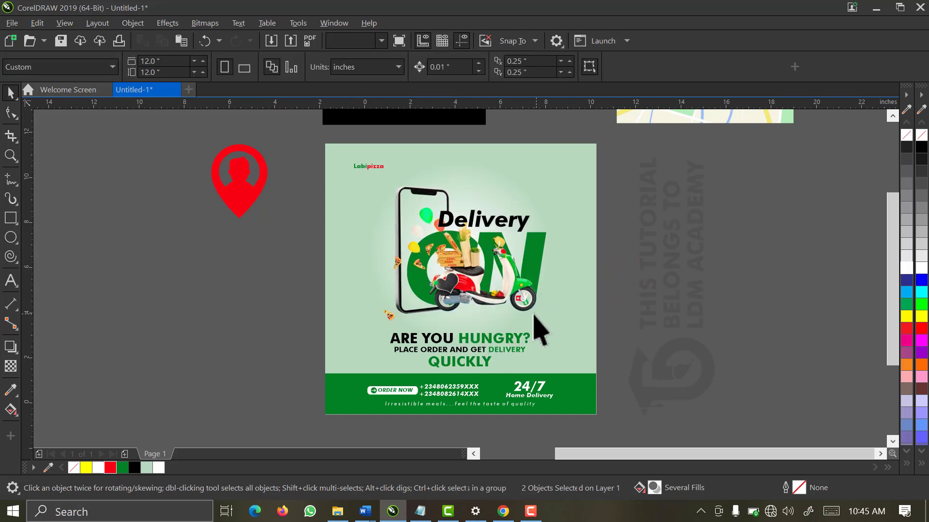
{"action": "left_click_drag", "start_coordinate": [645, 230], "coordinate": [272, 414]}
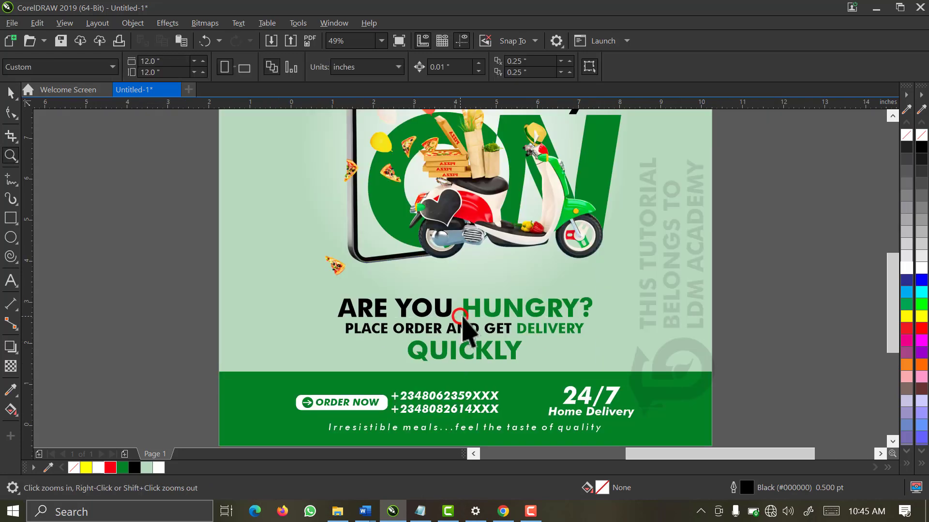
Select the three ARE YOU HUNGRY? headline lines and move them slightly up
{"action": "left_click", "coordinate": [462, 315]}
{"action": "left_click_drag", "start_coordinate": [741, 262], "coordinate": [276, 364]}
{"action": "left_click_drag", "start_coordinate": [414, 323], "coordinate": [417, 312]}
{"action": "left_click", "coordinate": [121, 250]}
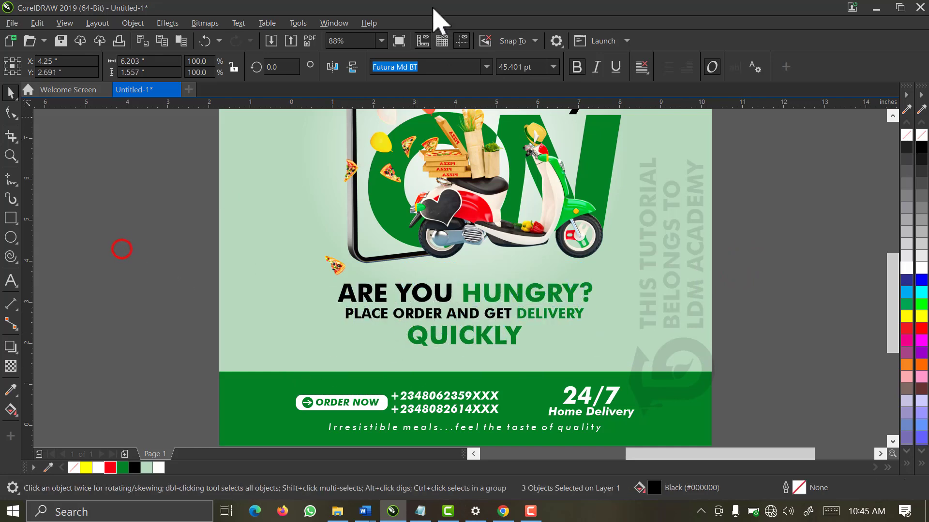
Return to the full-page view and select the red location pin
{"action": "left_click", "coordinate": [381, 41]}
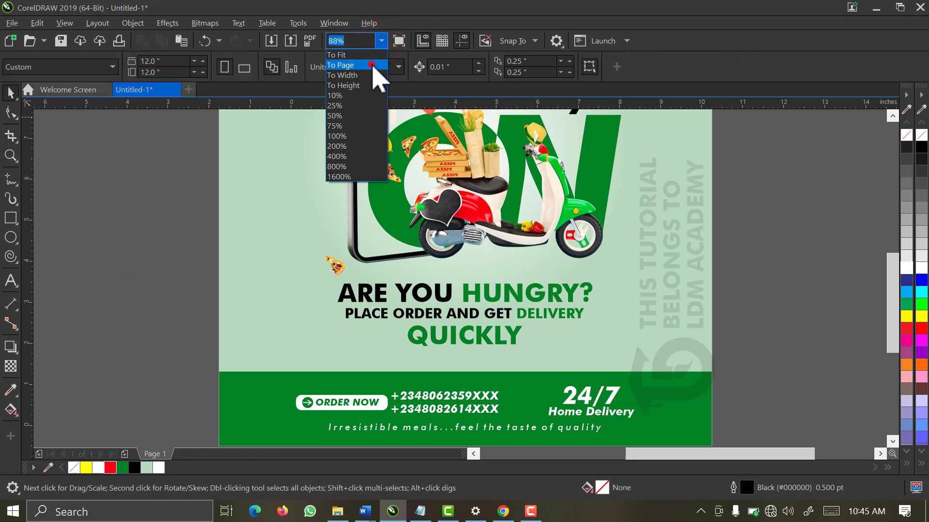
{"action": "left_click", "coordinate": [372, 66]}
{"action": "left_click", "coordinate": [542, 237]}
{"action": "left_click", "coordinate": [651, 221]}
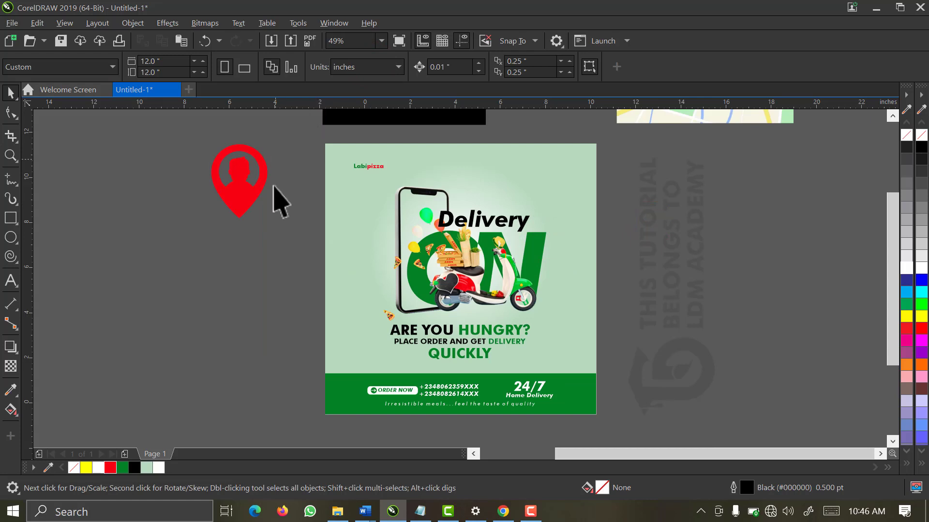
{"action": "left_click", "coordinate": [232, 215]}
Place the red pin beside Delivery and shrink the green store pin onto the poster
{"action": "left_click_drag", "start_coordinate": [240, 198], "coordinate": [565, 219]}
{"action": "scroll", "coordinate": [566, 219], "scroll_direction": "down", "scroll_amount": 2}
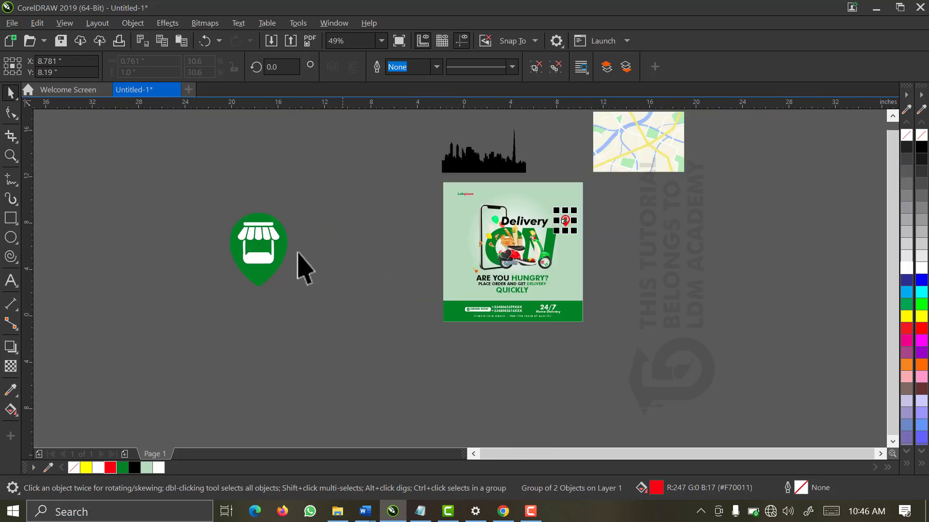
{"action": "left_click_drag", "start_coordinate": [322, 174], "coordinate": [193, 352]}
{"action": "left_click_drag", "start_coordinate": [292, 291], "coordinate": [461, 231]}
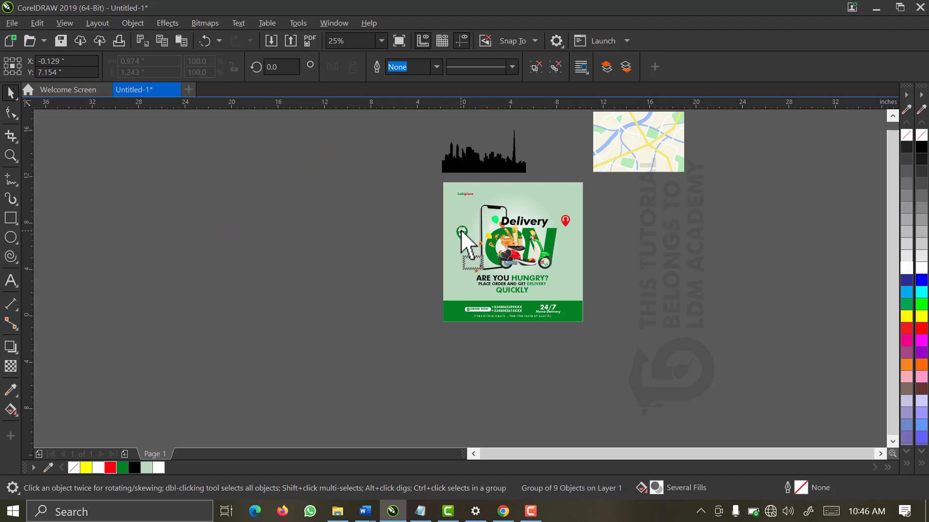
{"action": "key", "text": "z"}
{"action": "left_click_drag", "start_coordinate": [602, 168], "coordinate": [415, 342]}
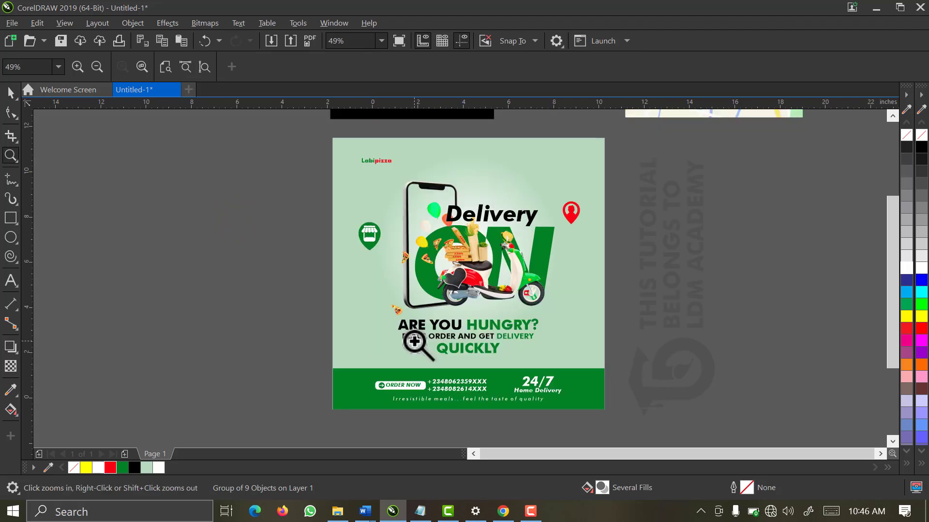
{"action": "key", "text": "space"}
{"action": "left_click", "coordinate": [308, 185]}
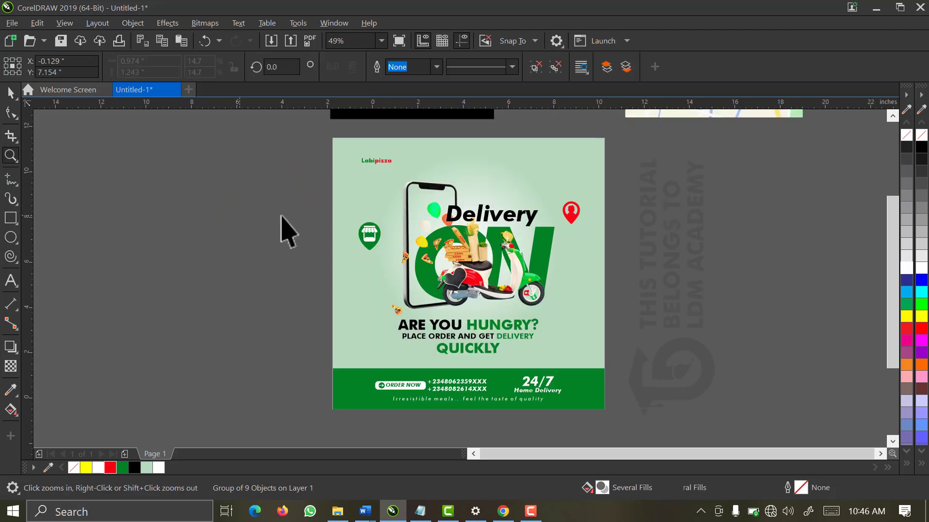
{"action": "left_click_drag", "start_coordinate": [305, 192], "coordinate": [375, 265]}
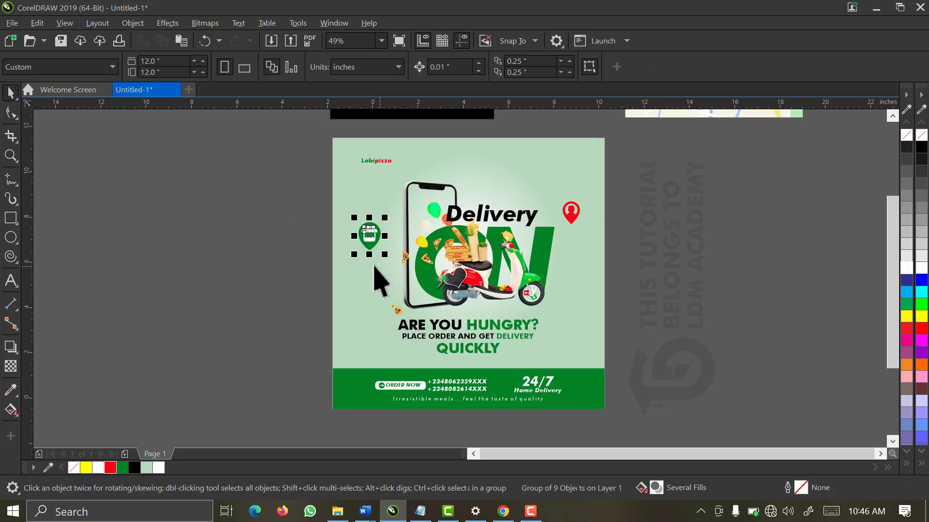
Resize the red location pin proportionally to 1.243" tall
{"action": "left_click", "coordinate": [150, 72]}
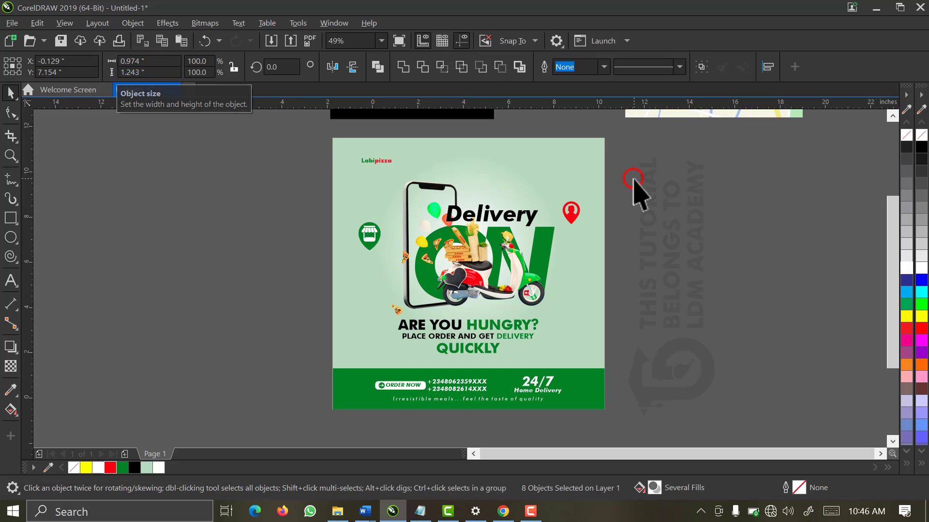
{"action": "left_click_drag", "start_coordinate": [634, 180], "coordinate": [545, 247]}
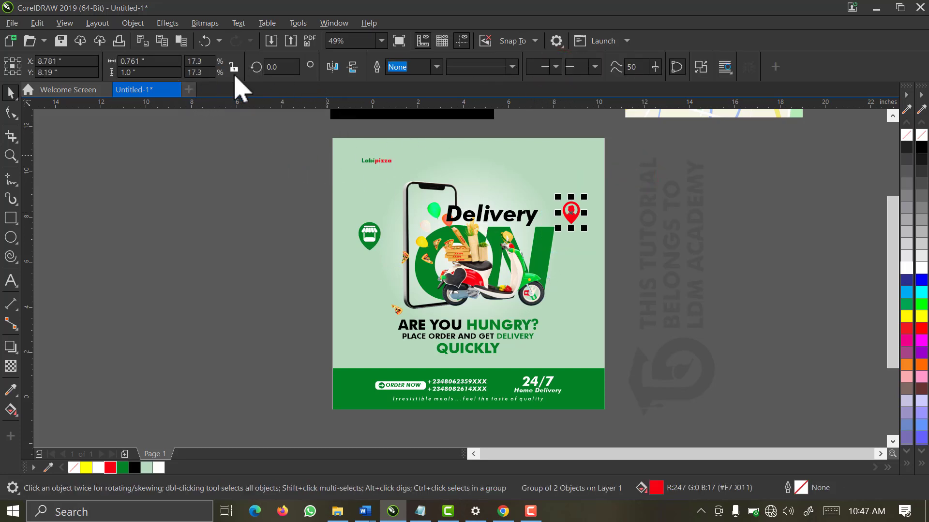
{"action": "left_click", "coordinate": [234, 68]}
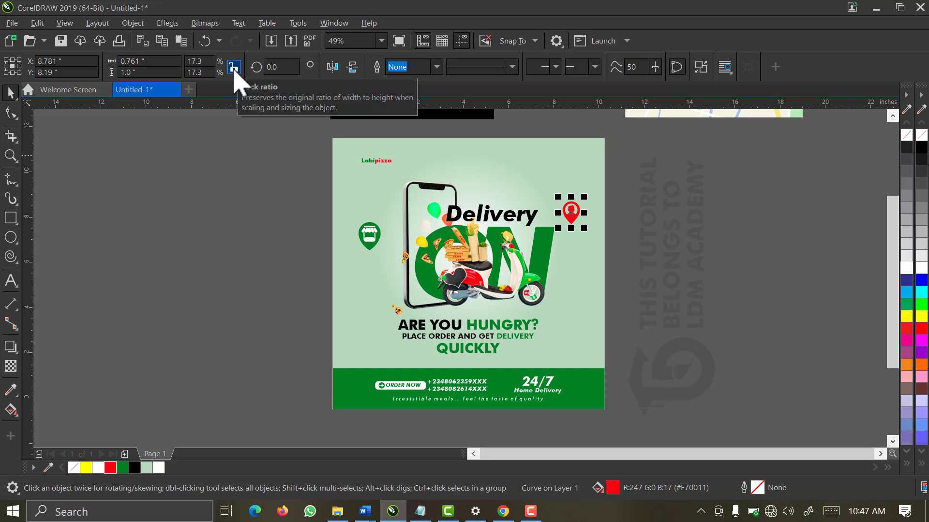
{"action": "left_click", "coordinate": [234, 67]}
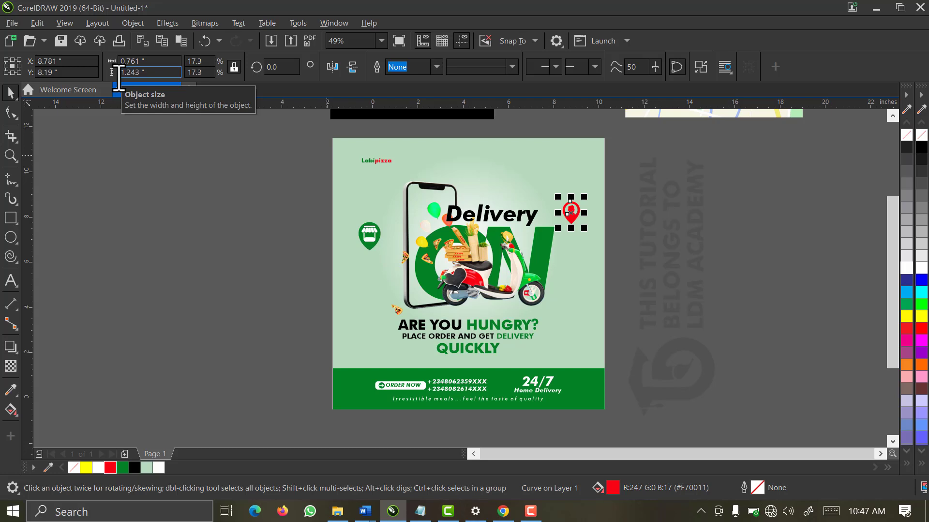
{"action": "key", "text": "Return"}
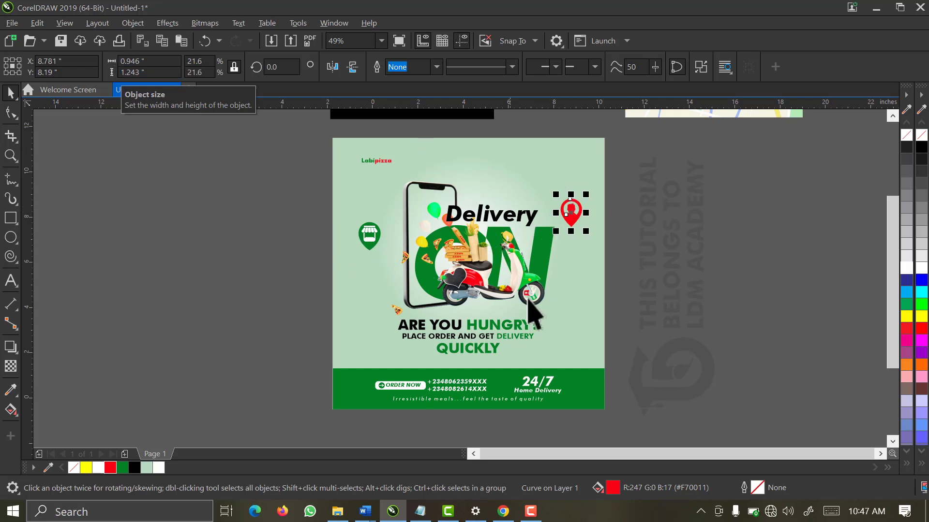
Move the red pin higher toward the top-right of the poster
{"action": "left_click", "coordinate": [660, 217]}
{"action": "left_click", "coordinate": [570, 222]}
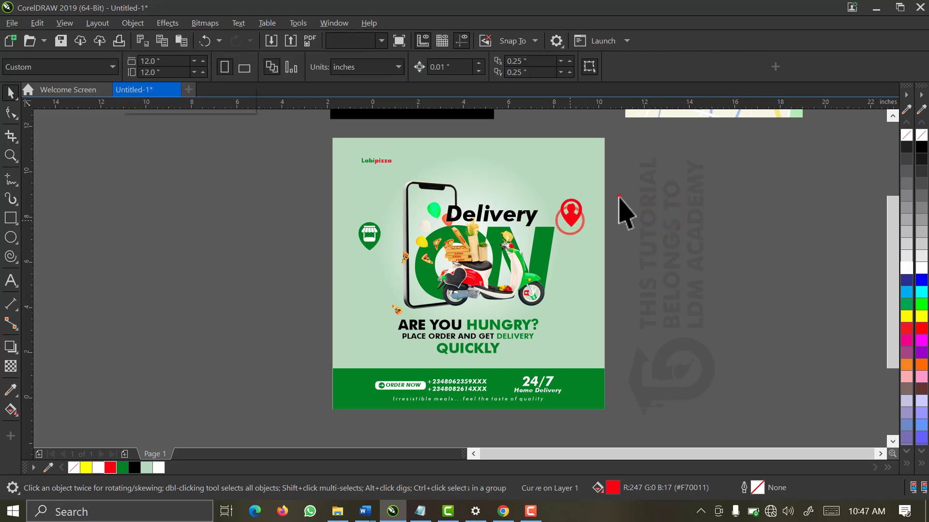
{"action": "left_click", "coordinate": [619, 191]}
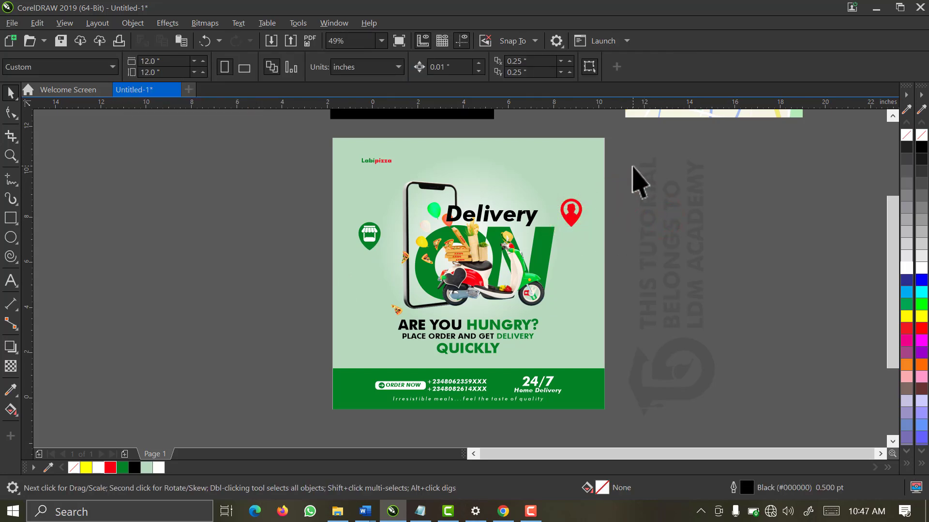
{"action": "left_click", "coordinate": [630, 171]}
{"action": "left_click", "coordinate": [572, 216]}
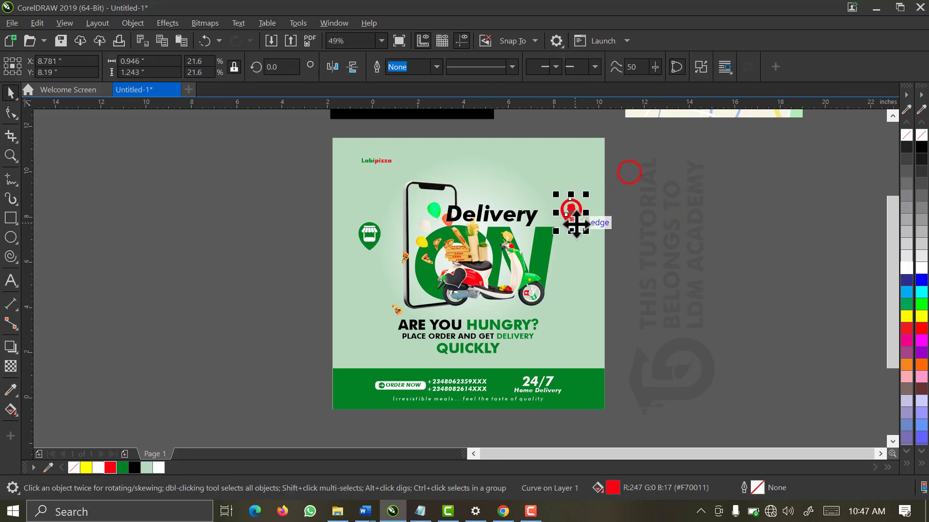
{"action": "left_click_drag", "start_coordinate": [571, 216], "coordinate": [572, 191]}
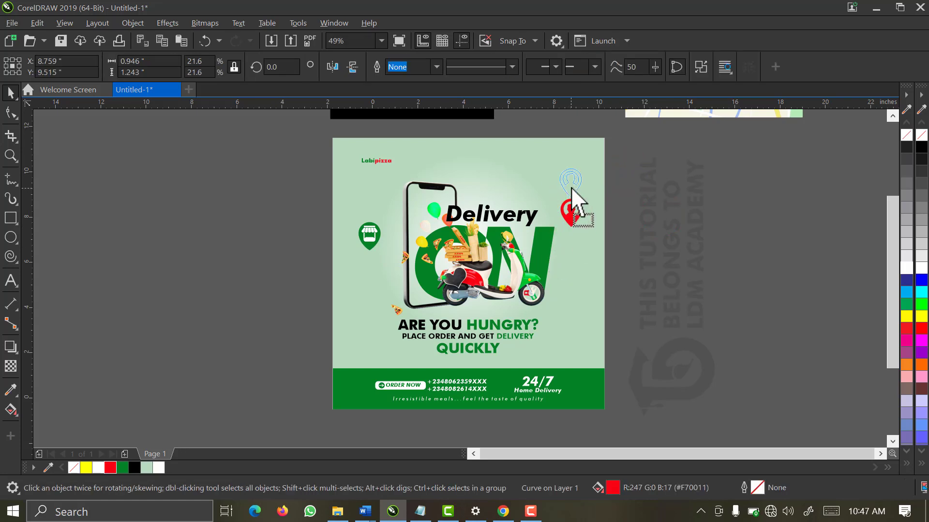
{"action": "left_click_drag", "start_coordinate": [571, 187], "coordinate": [570, 187]}
{"action": "left_click", "coordinate": [640, 190]}
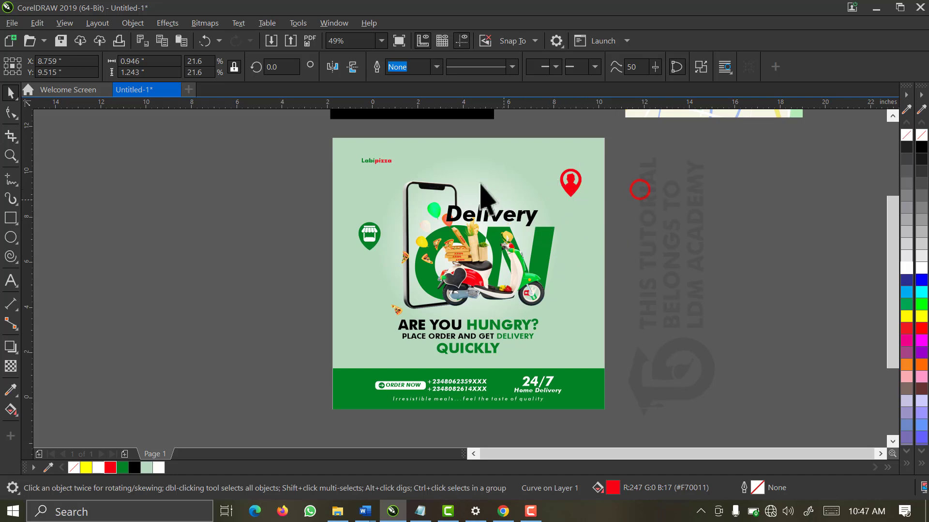
Select the central phone, scooter and headline artwork and scale it to about 98%
{"action": "left_click_drag", "start_coordinate": [627, 173], "coordinate": [372, 367]}
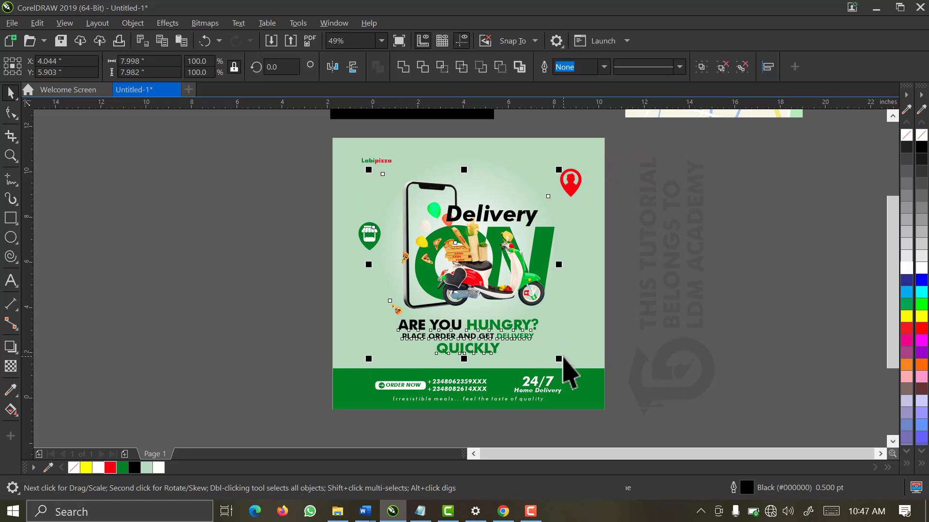
{"action": "left_click_drag", "start_coordinate": [558, 359], "coordinate": [555, 355]}
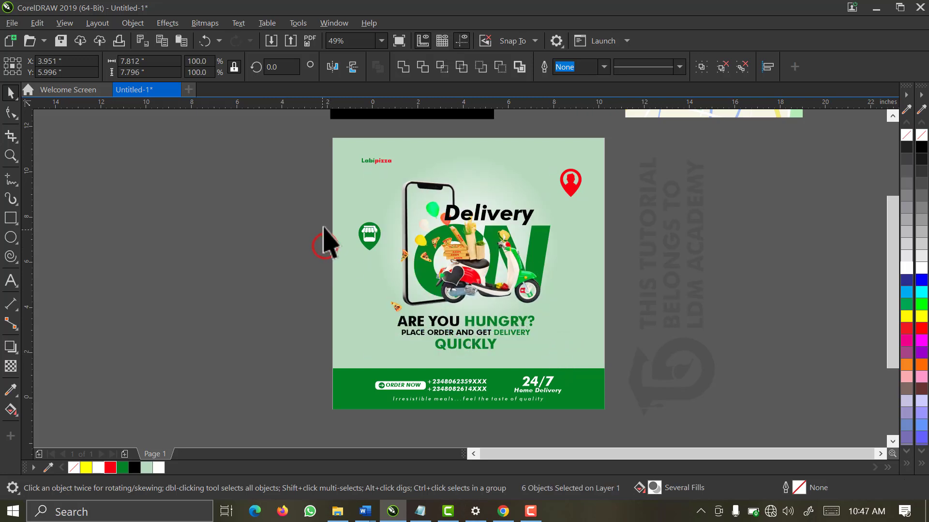
{"action": "left_click_drag", "start_coordinate": [311, 176], "coordinate": [415, 265]}
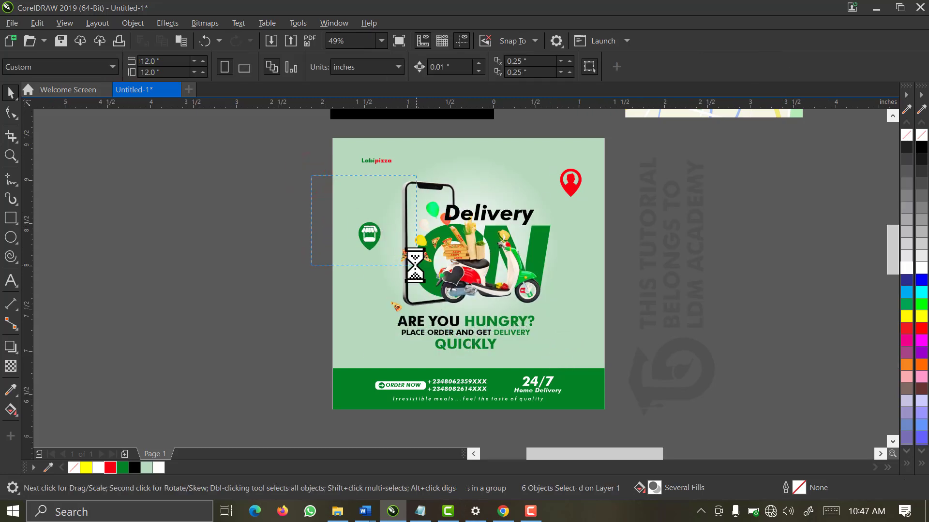
Draw an ellipse over the green shop pin's head and size it to fill the head
{"action": "left_click_drag", "start_coordinate": [261, 216], "coordinate": [532, 375]}
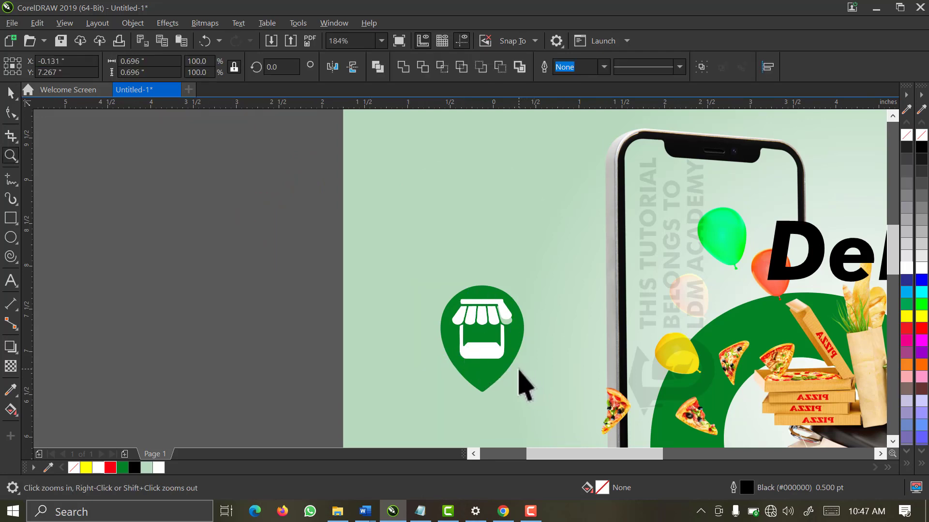
{"action": "key", "text": "z"}
{"action": "left_click_drag", "start_coordinate": [566, 247], "coordinate": [426, 412]}
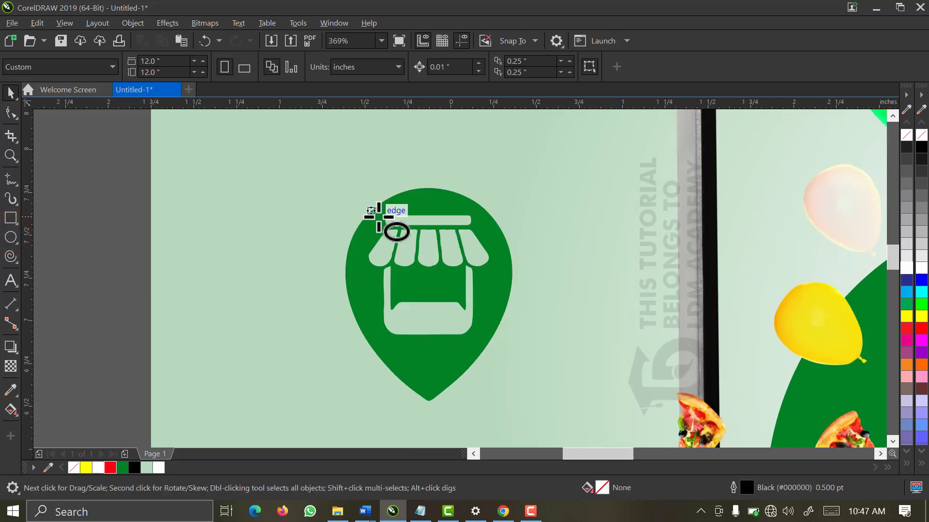
{"action": "left_click_drag", "start_coordinate": [374, 207], "coordinate": [503, 361]}
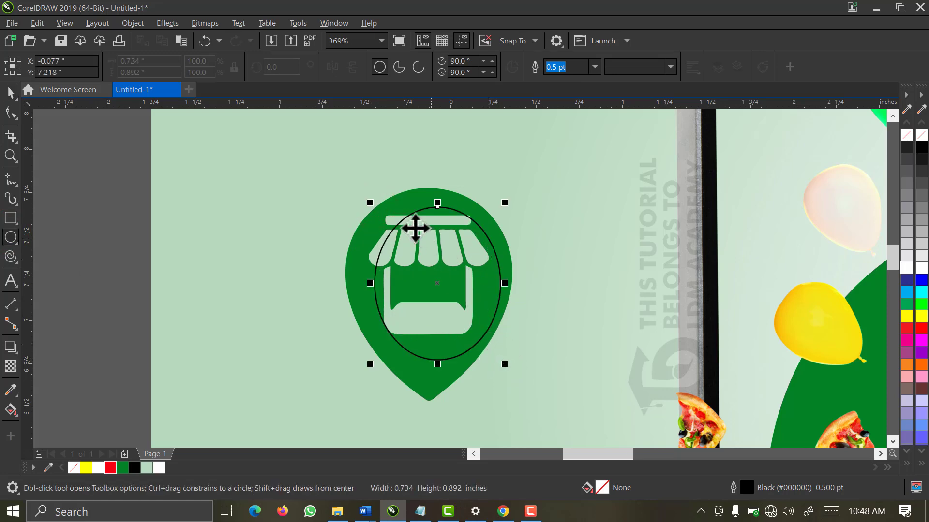
{"action": "key", "text": "space"}
{"action": "left_click_drag", "start_coordinate": [438, 205], "coordinate": [433, 190]}
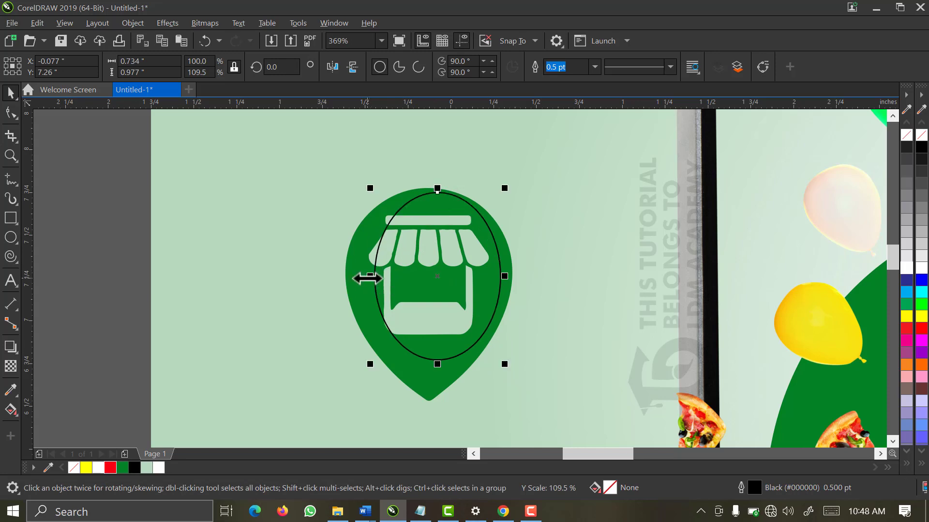
{"action": "left_click_drag", "start_coordinate": [367, 278], "coordinate": [347, 294]}
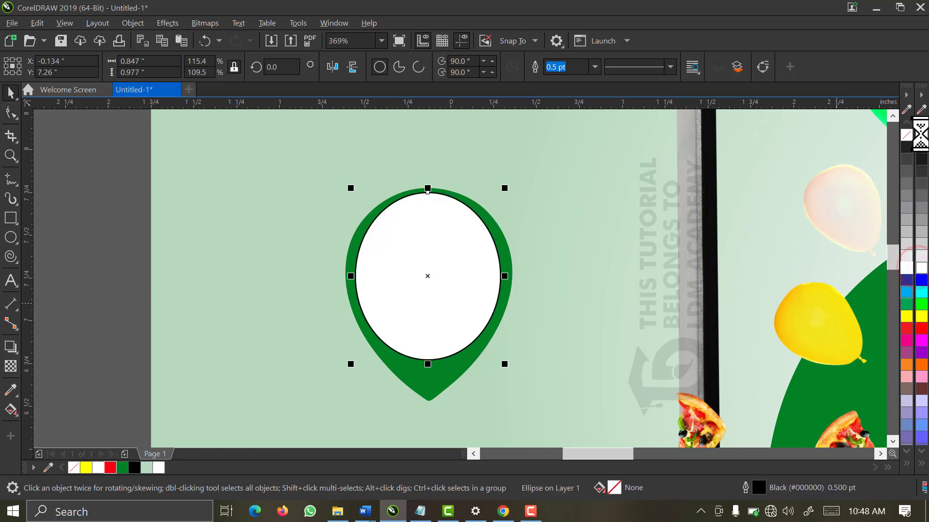
Fill the ellipse white, put it behind the pin, and group the two
{"action": "left_click", "coordinate": [920, 268]}
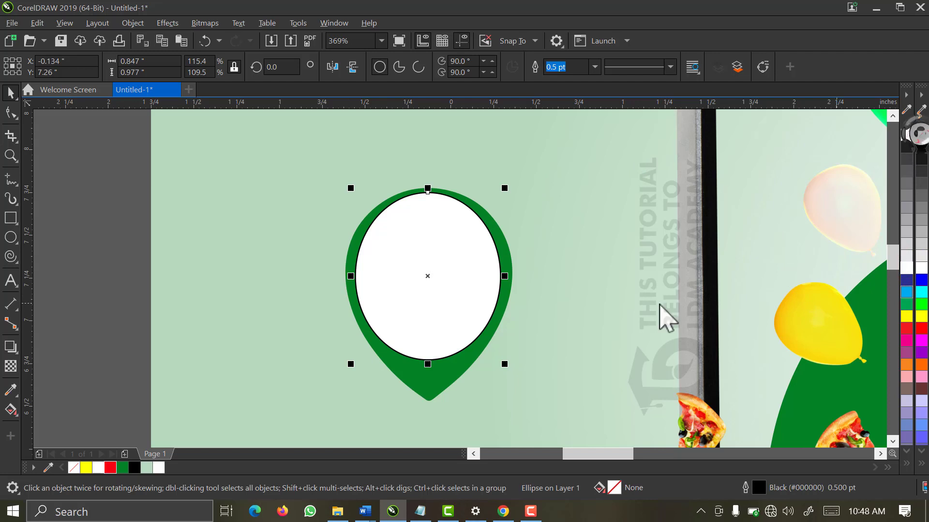
{"action": "left_click", "coordinate": [425, 394]}
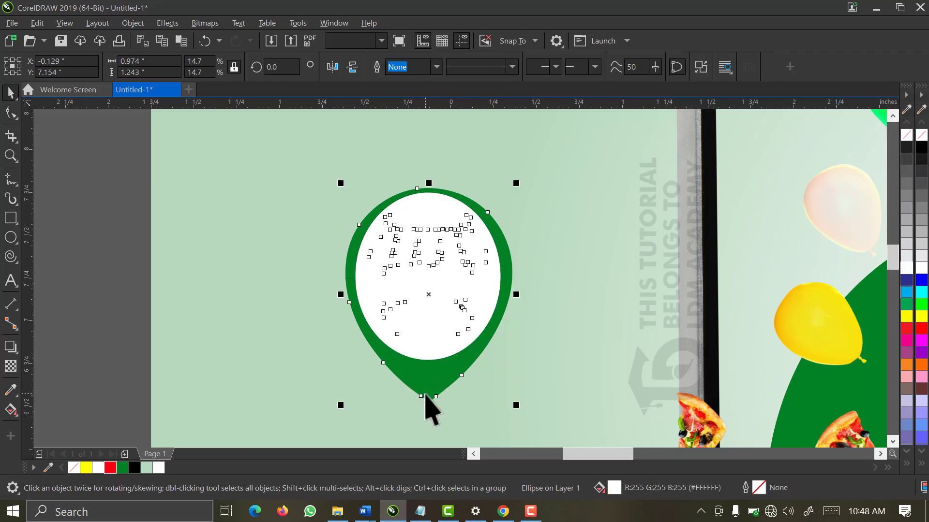
{"action": "key", "text": "shift+Page_Up"}
{"action": "left_click", "coordinate": [96, 120]}
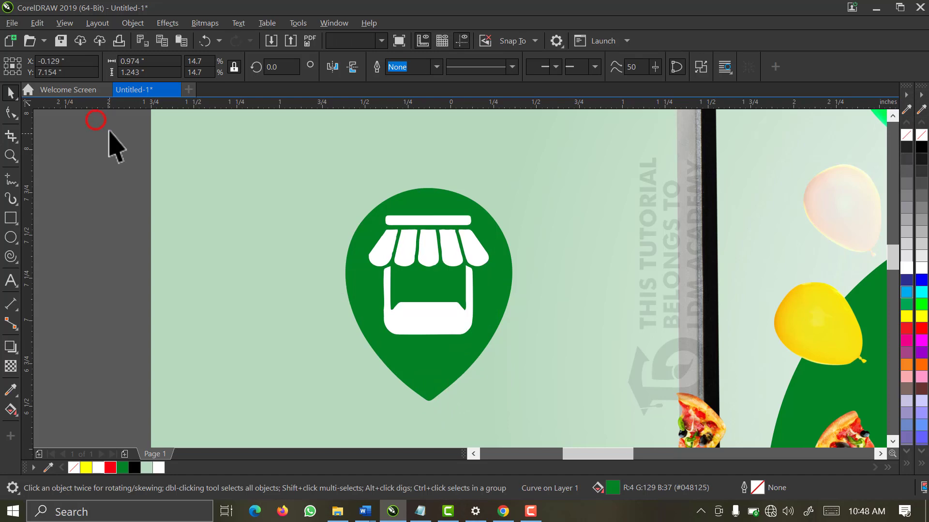
{"action": "left_click_drag", "start_coordinate": [109, 130], "coordinate": [586, 454]}
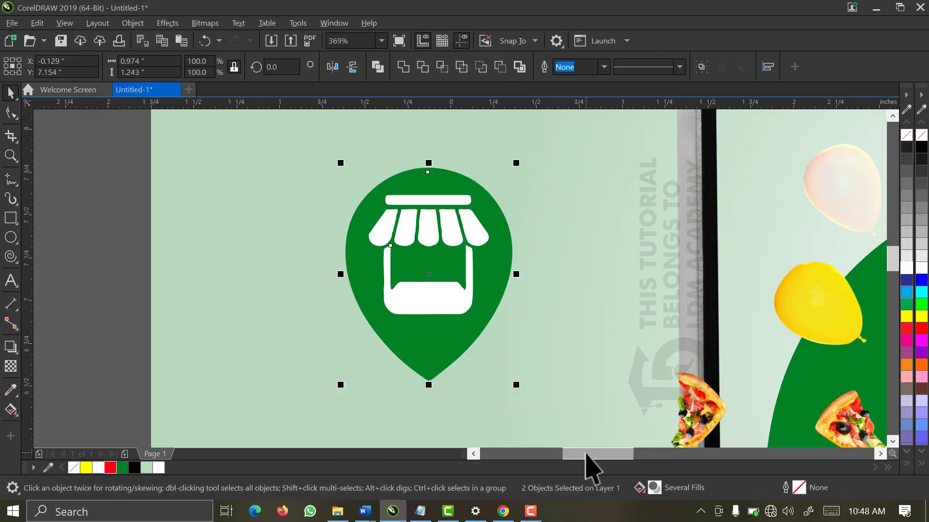
{"action": "key", "text": "ctrl+g"}
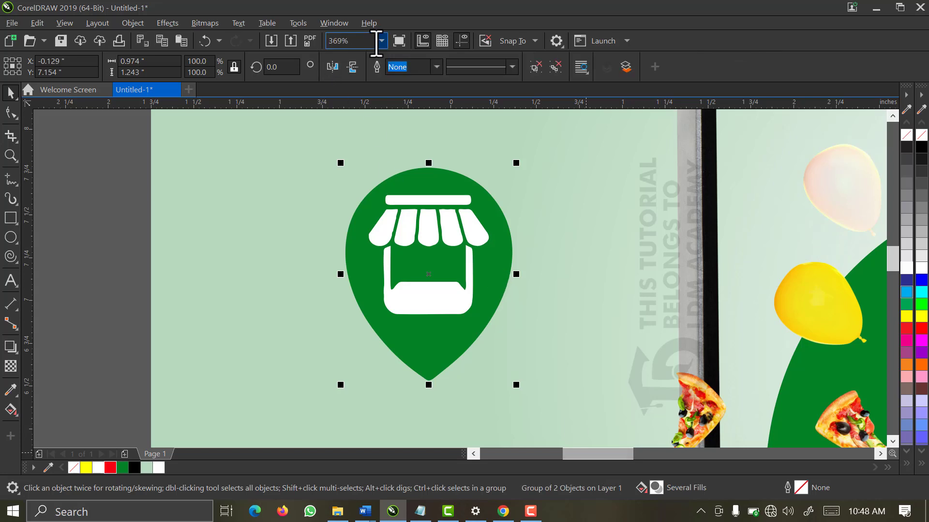
{"action": "left_click", "coordinate": [380, 40]}
{"action": "left_click", "coordinate": [373, 83]}
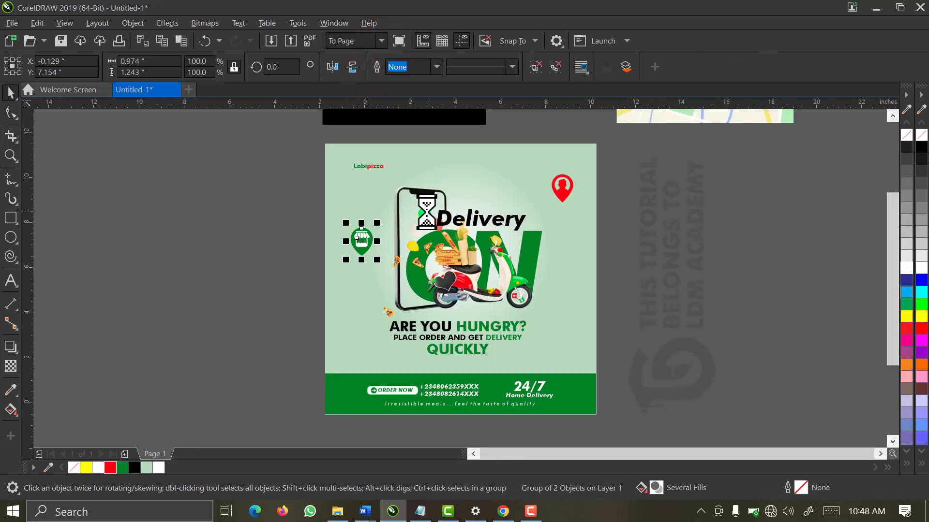
{"action": "left_click", "coordinate": [670, 260]}
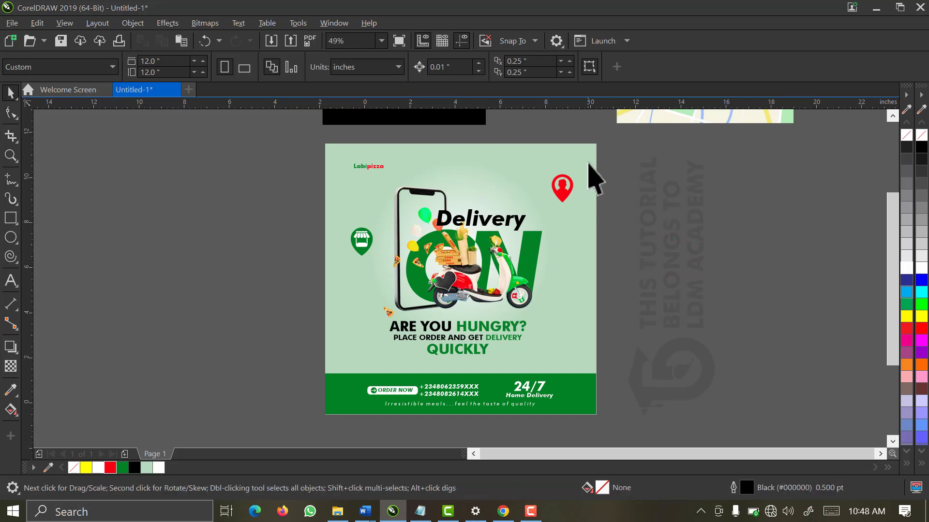
Move the skyline silhouette onto the flyer and PowerClip it inside the frame
{"action": "key", "text": "z"}
{"action": "right_click", "coordinate": [504, 183]}
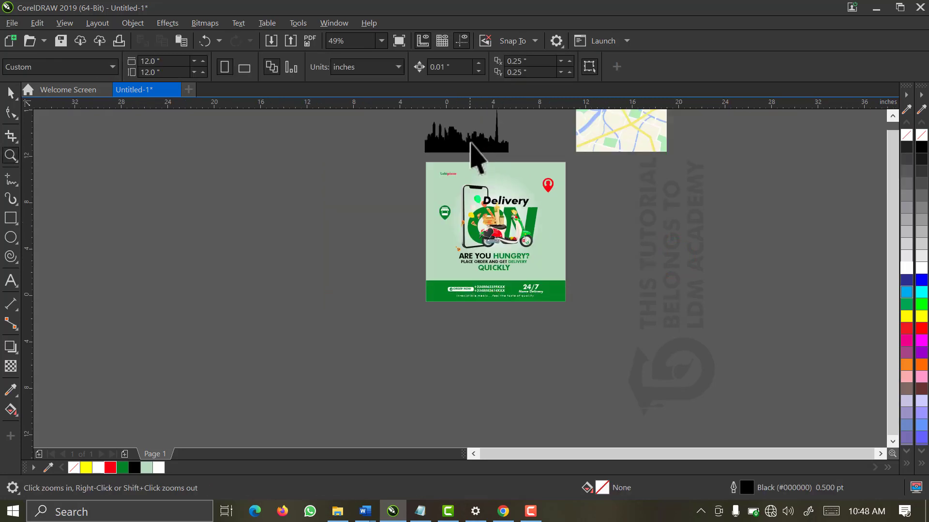
{"action": "key", "text": "space"}
{"action": "left_click_drag", "start_coordinate": [479, 145], "coordinate": [554, 231]}
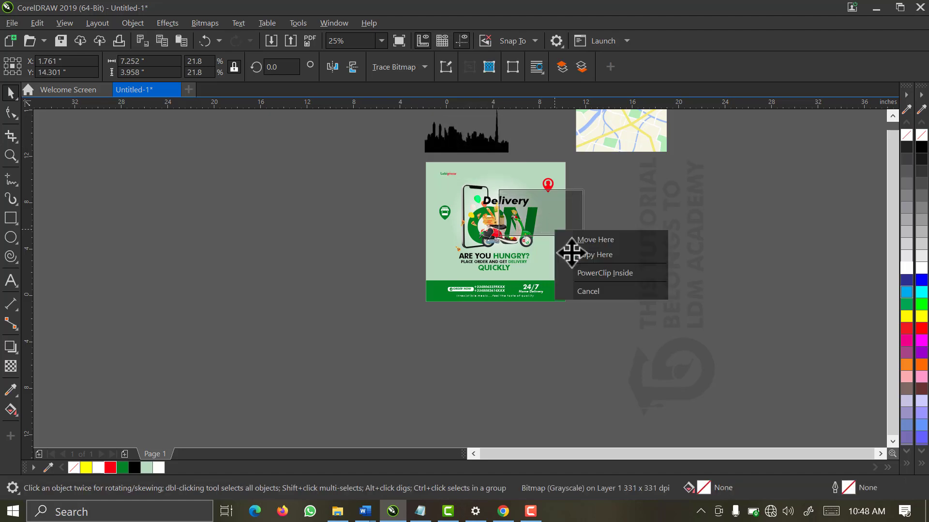
{"action": "left_click", "coordinate": [593, 278]}
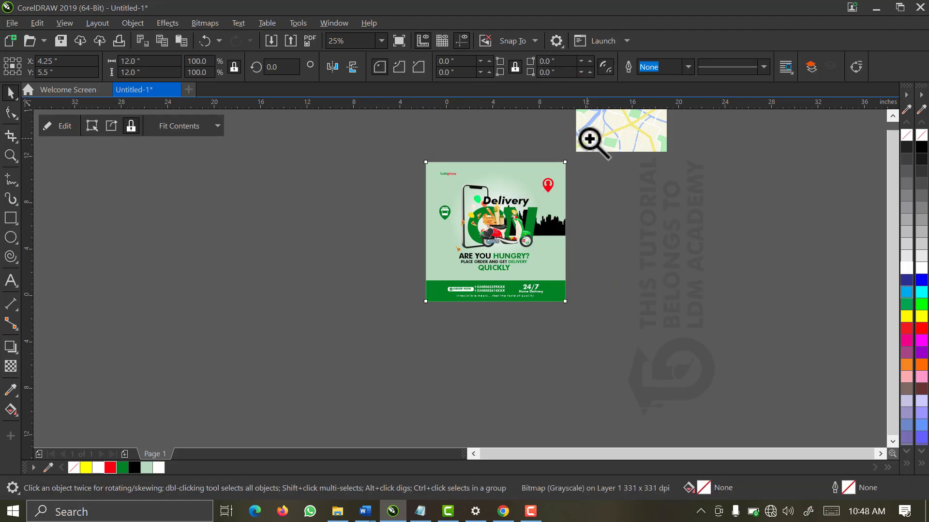
Drag the map onto the flyer and clip it inside, then undo
{"action": "key", "text": "z"}
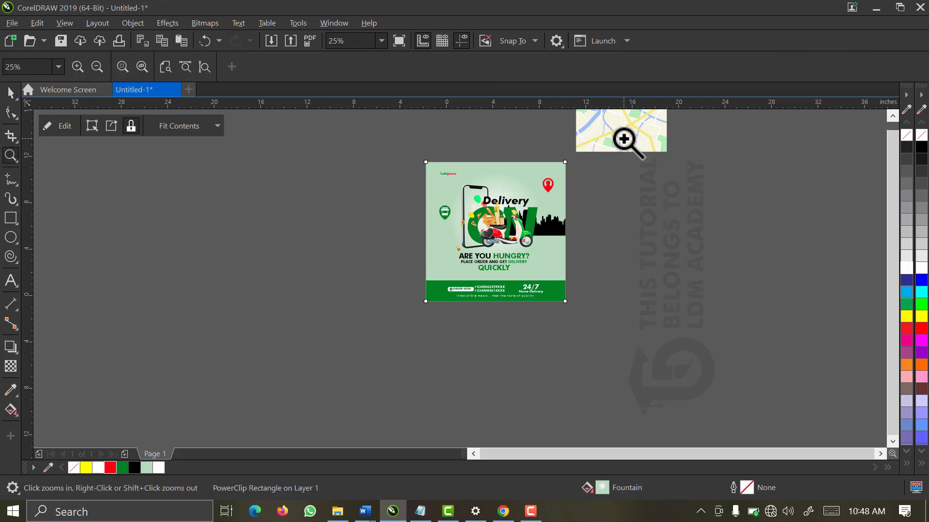
{"action": "left_click", "coordinate": [8, 93]}
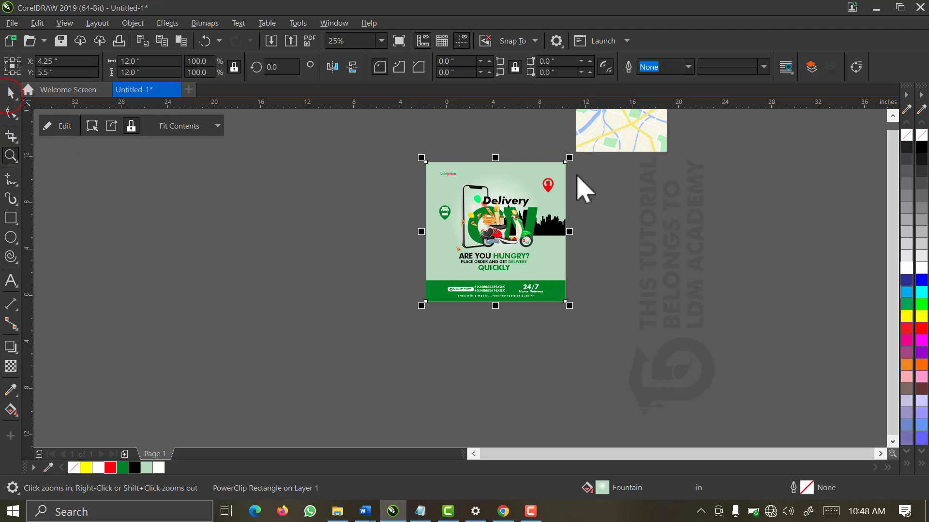
{"action": "left_click", "coordinate": [719, 211]}
{"action": "left_click", "coordinate": [604, 127]}
{"action": "left_click_drag", "start_coordinate": [615, 137], "coordinate": [548, 256]}
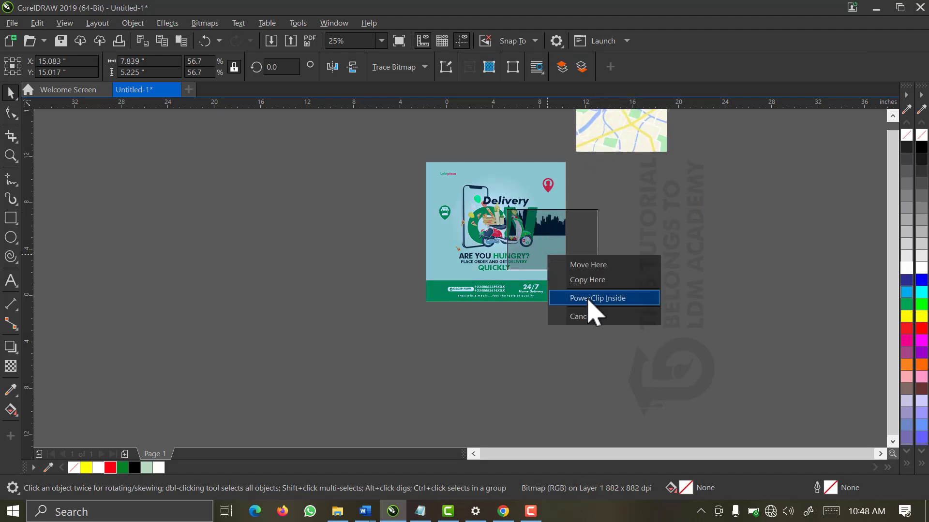
{"action": "left_click", "coordinate": [587, 299]}
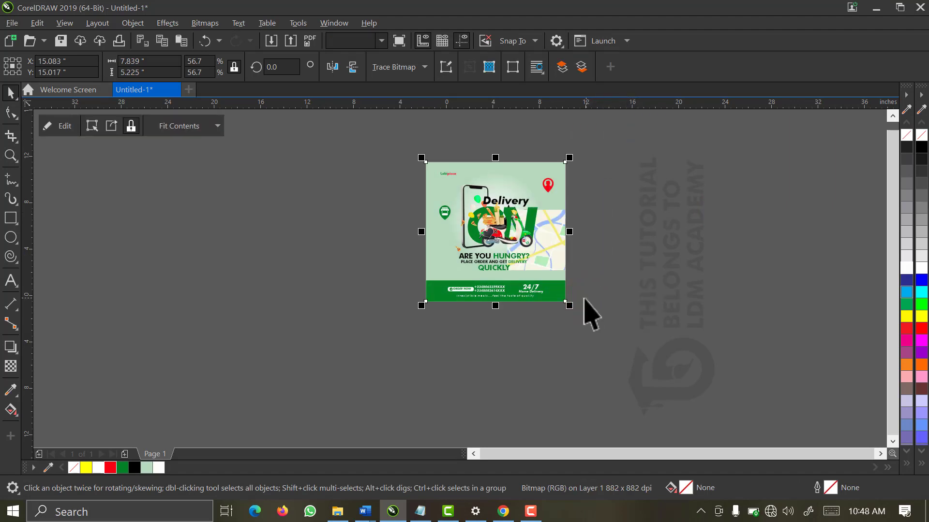
{"action": "key", "text": "ctrl+z"}
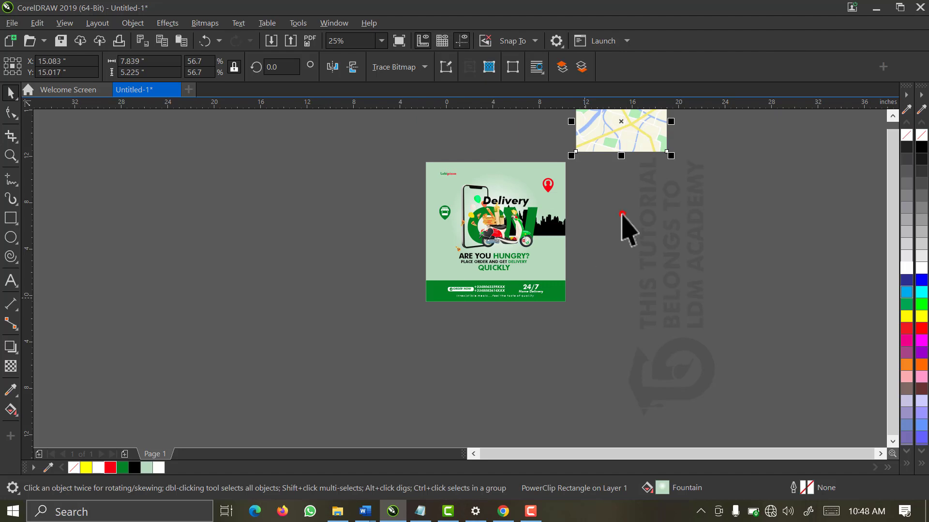
Clip the map inside the flyer through the right-click PowerClip option, then undo again
{"action": "left_click", "coordinate": [622, 213]}
{"action": "left_click", "coordinate": [624, 143]}
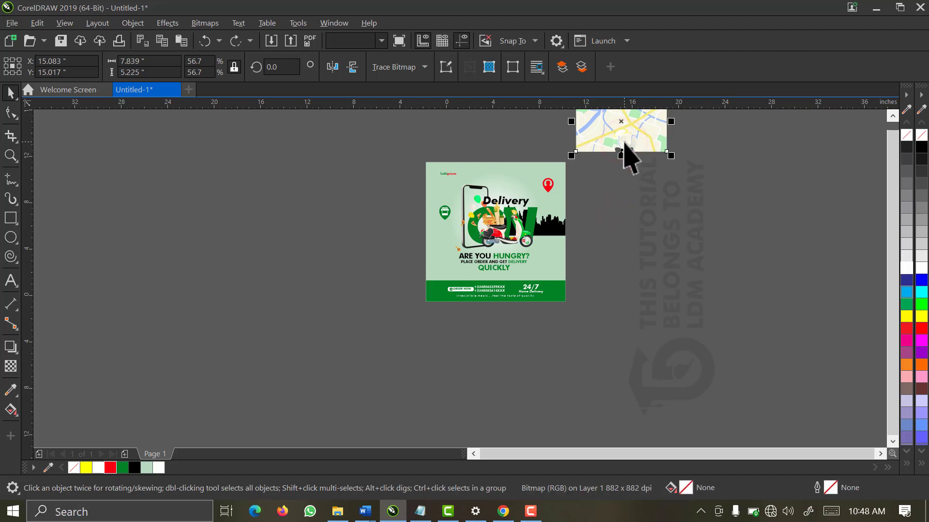
{"action": "right_click", "coordinate": [624, 146]}
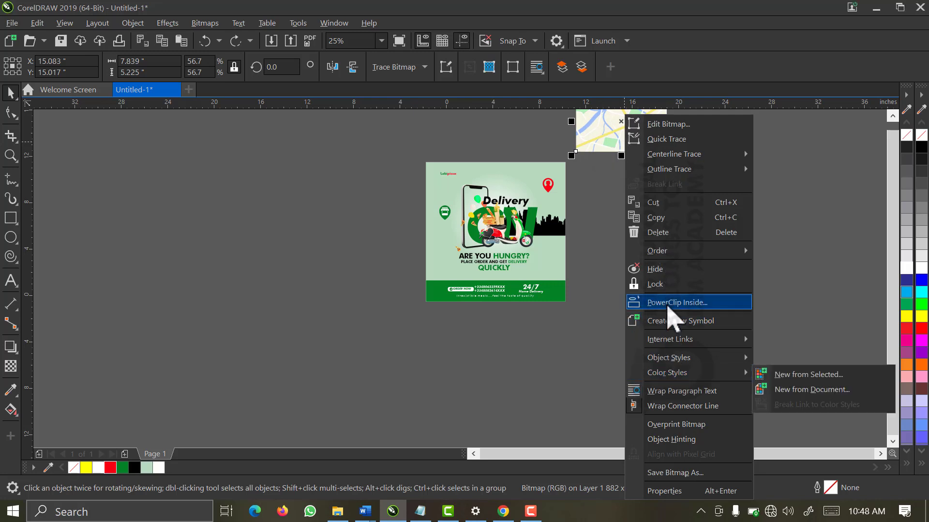
{"action": "left_click", "coordinate": [667, 306]}
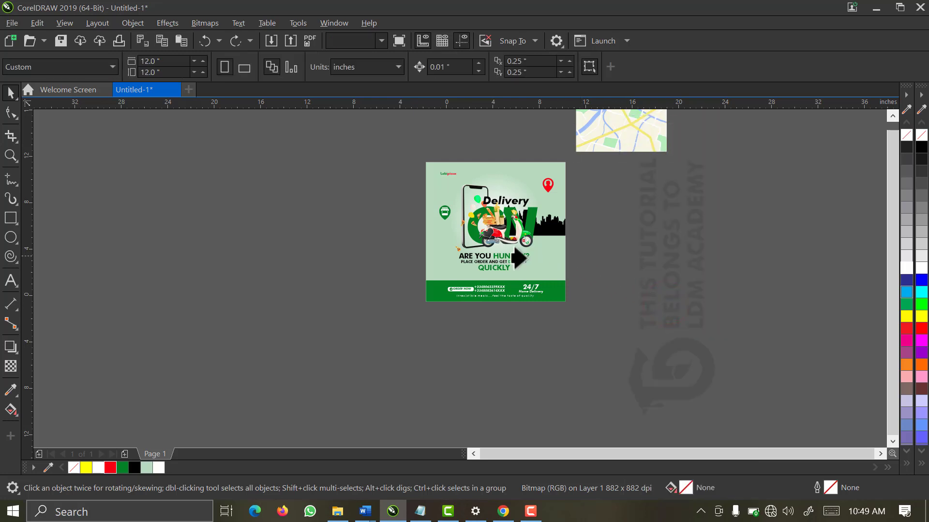
{"action": "left_click", "coordinate": [423, 268]}
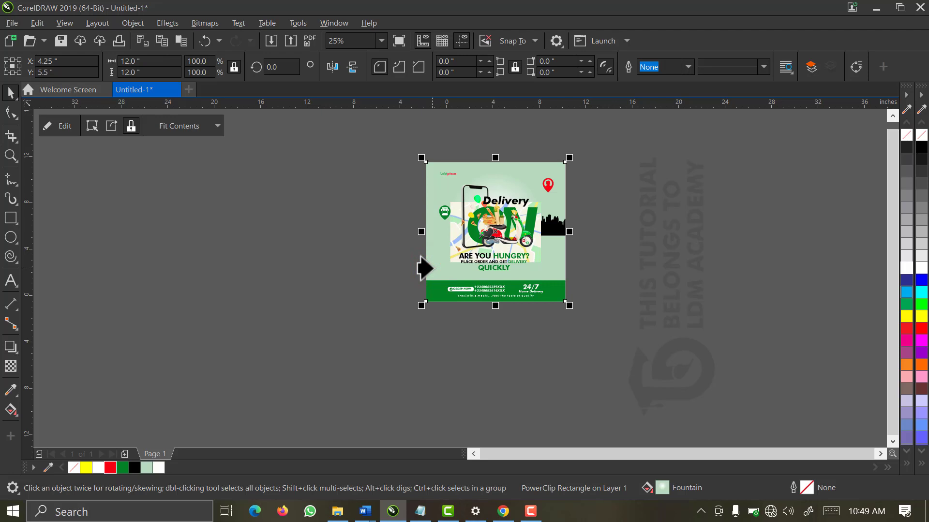
{"action": "key", "text": "ctrl+z"}
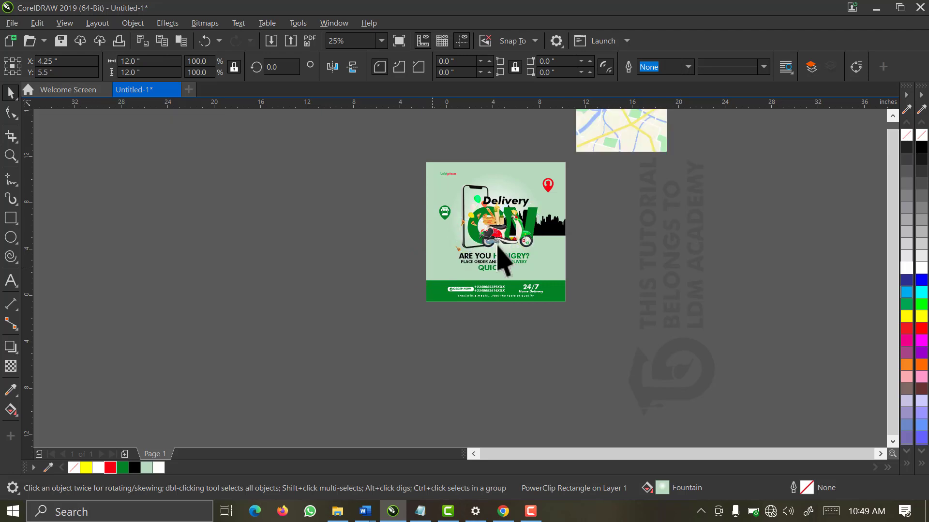
Drop the map over the poster to PowerClip it inside, then select the poster
{"action": "left_click", "coordinate": [648, 146]}
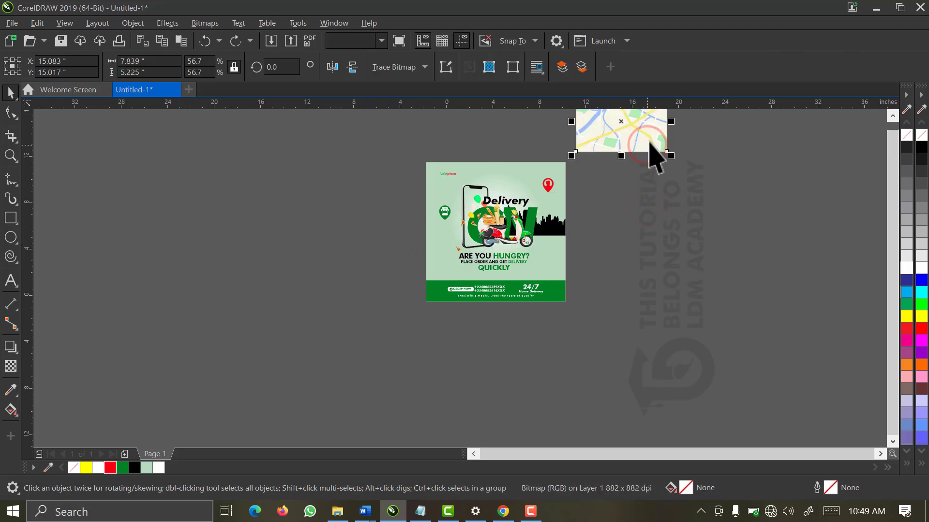
{"action": "left_click_drag", "start_coordinate": [649, 141], "coordinate": [521, 178]}
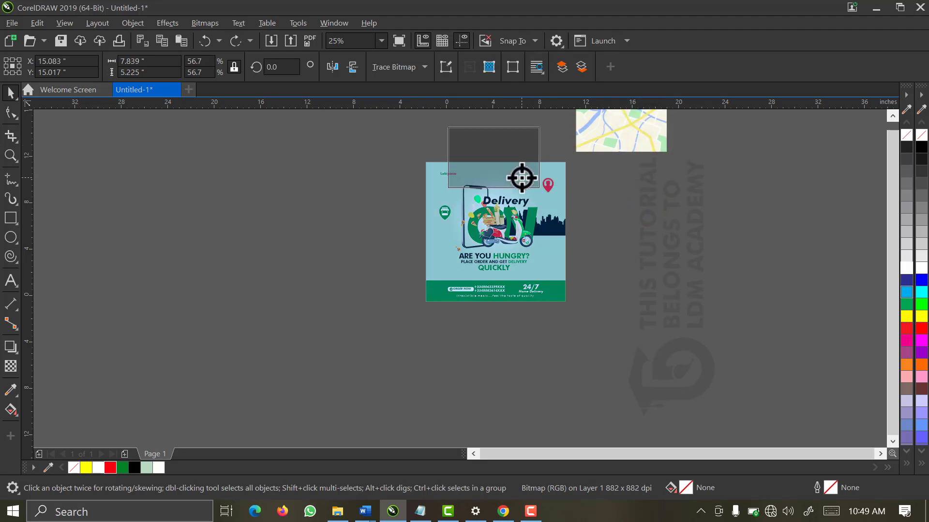
{"action": "left_click_drag", "start_coordinate": [522, 178], "coordinate": [522, 178]}
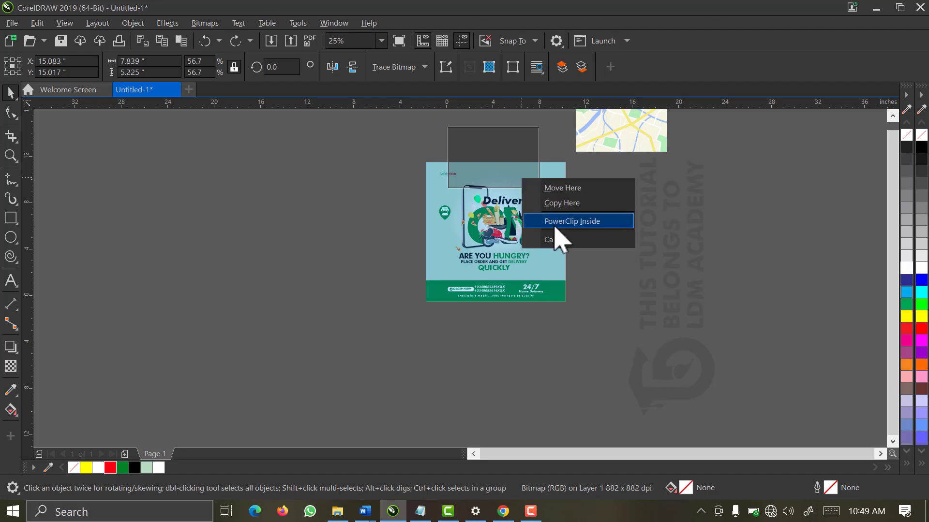
{"action": "left_click", "coordinate": [553, 221]}
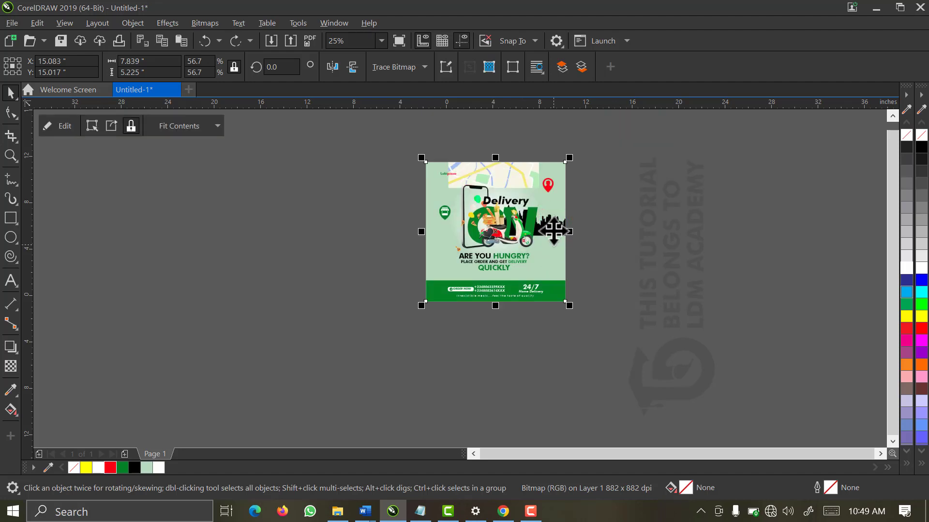
{"action": "left_click_drag", "start_coordinate": [577, 151], "coordinate": [416, 312]}
{"action": "left_click", "coordinate": [416, 155]}
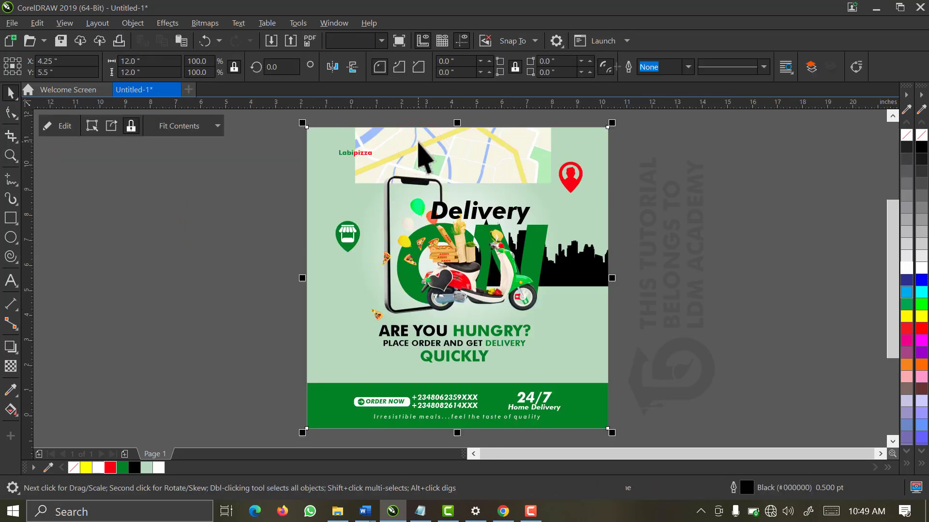
Edit the poster's PowerClip contents and move the map down to the lower-left
{"action": "right_click", "coordinate": [418, 141]}
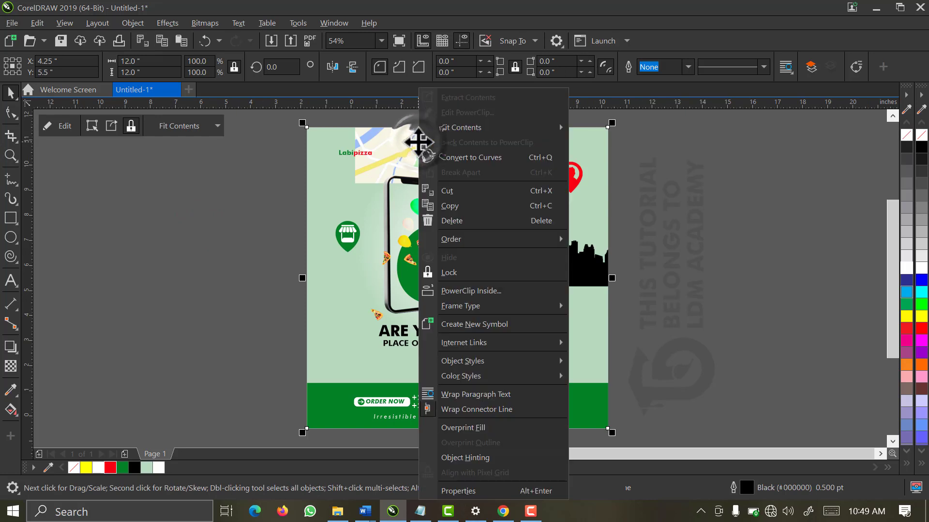
{"action": "mouse_move", "coordinate": [470, 128]}
{"action": "left_click", "coordinate": [467, 113]}
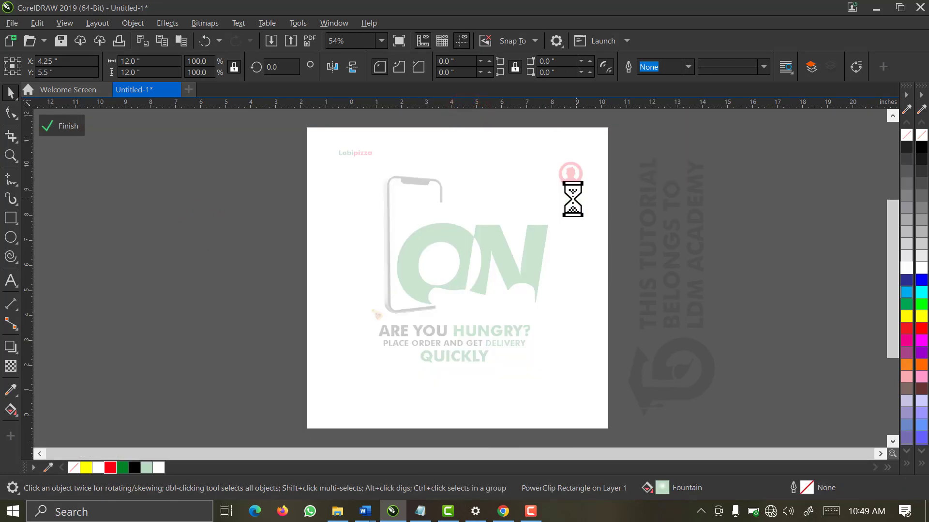
{"action": "left_click", "coordinate": [517, 262]}
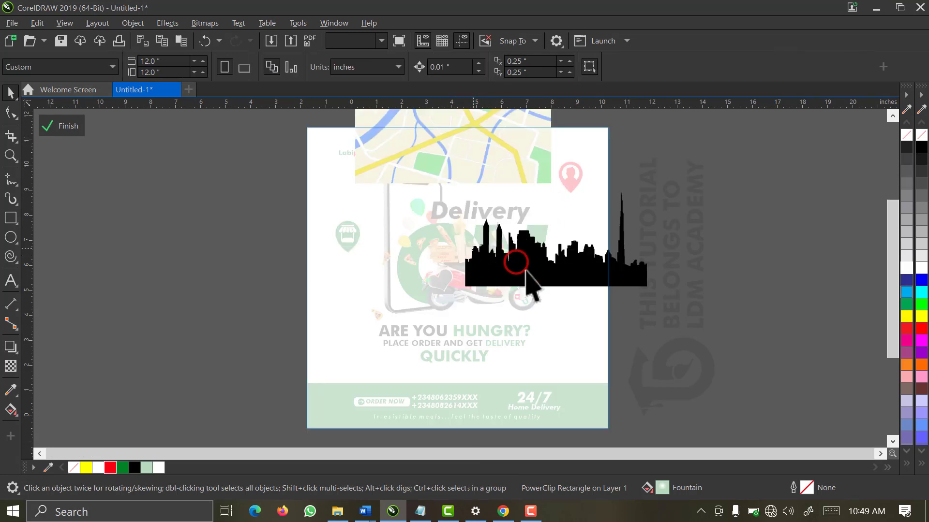
{"action": "left_click", "coordinate": [487, 170]}
{"action": "left_click_drag", "start_coordinate": [480, 139], "coordinate": [420, 361]}
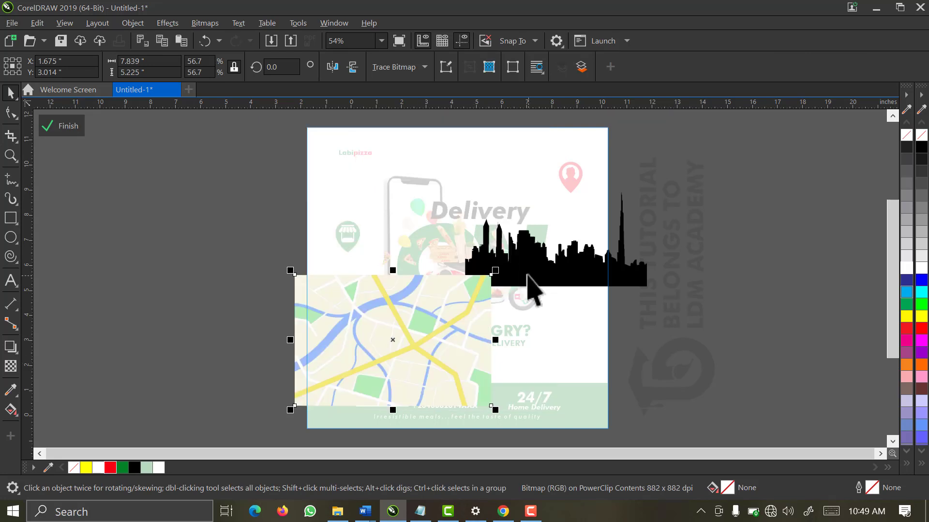
Move the skyline up and left and enlarge it to about 49%
{"action": "left_click", "coordinate": [526, 274]}
{"action": "left_click_drag", "start_coordinate": [551, 275], "coordinate": [389, 223]}
{"action": "left_click_drag", "start_coordinate": [484, 233], "coordinate": [642, 322]}
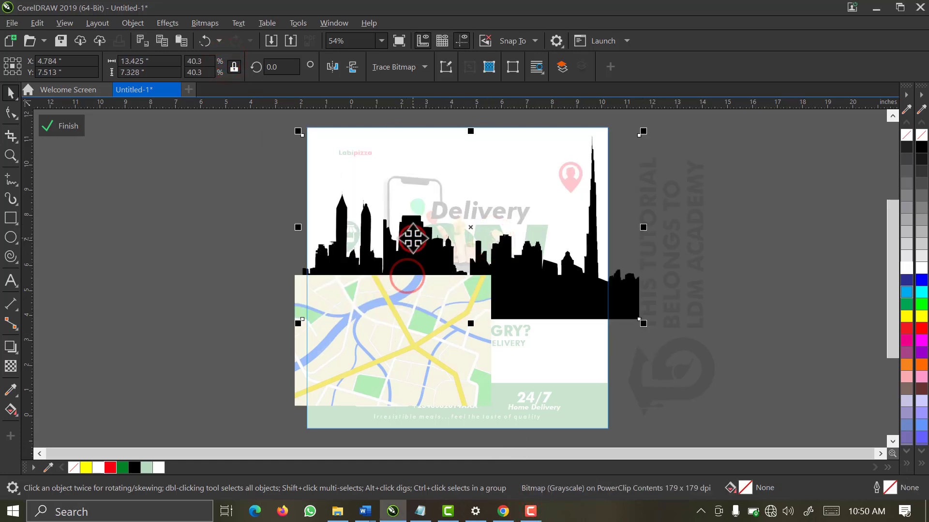
{"action": "left_click_drag", "start_coordinate": [415, 239], "coordinate": [399, 218]}
{"action": "left_click_drag", "start_coordinate": [629, 319], "coordinate": [721, 365]}
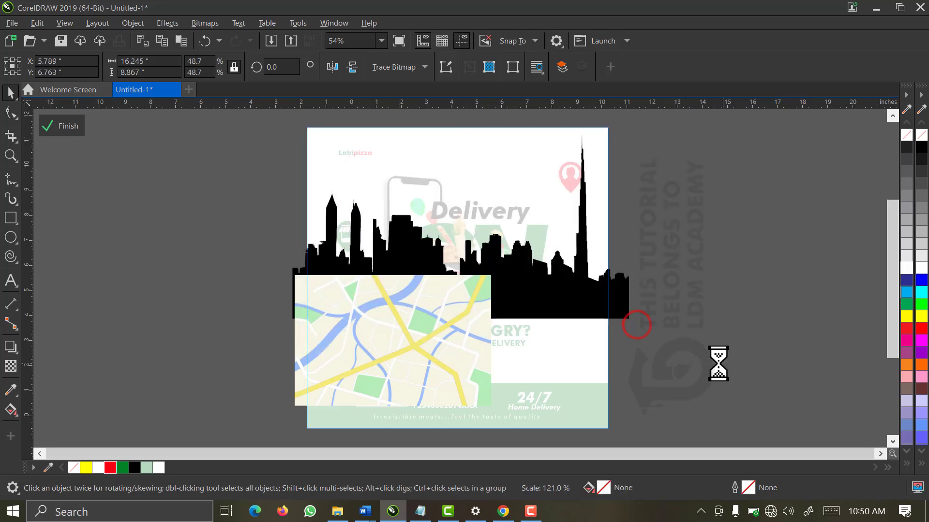
Raise and slightly widen the skyline across the poster's middle, to about 51.6%
{"action": "key", "text": "z"}
{"action": "left_click", "coordinate": [224, 129]}
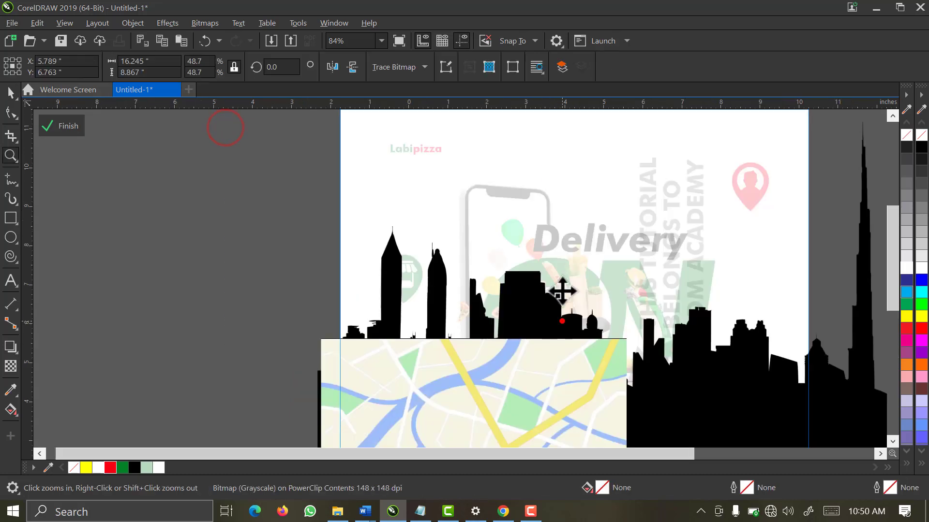
{"action": "left_click_drag", "start_coordinate": [562, 321], "coordinate": [562, 253]}
{"action": "left_click_drag", "start_coordinate": [308, 405], "coordinate": [265, 427]}
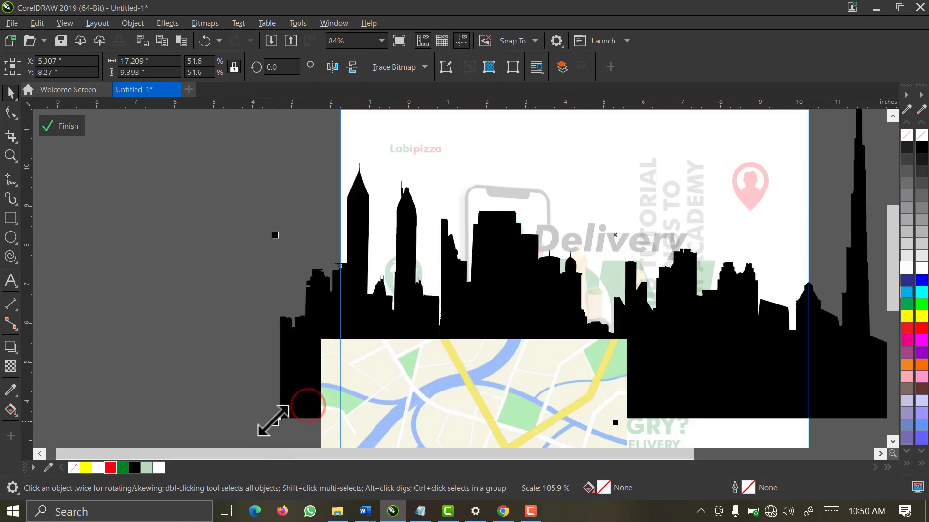
{"action": "left_click_drag", "start_coordinate": [440, 254], "coordinate": [455, 247]}
{"action": "left_click", "coordinate": [381, 41]}
{"action": "left_click", "coordinate": [365, 70]}
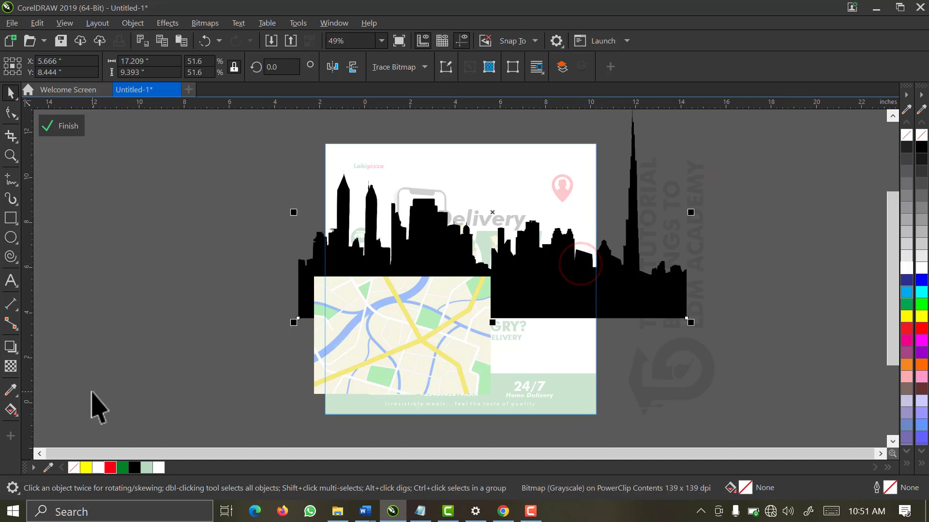
Apply a fountain transparency fading the skyline out toward its bottom
{"action": "left_click", "coordinate": [11, 366]}
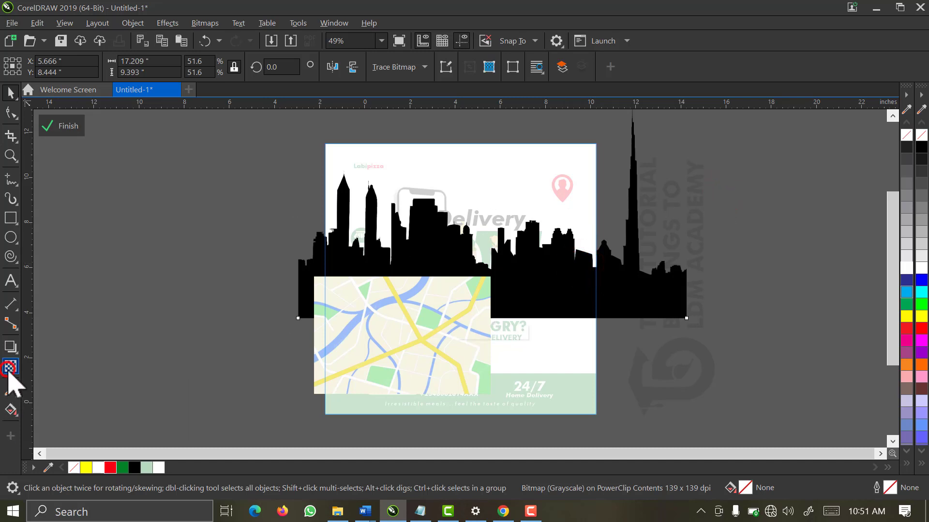
{"action": "left_click", "coordinate": [493, 282]}
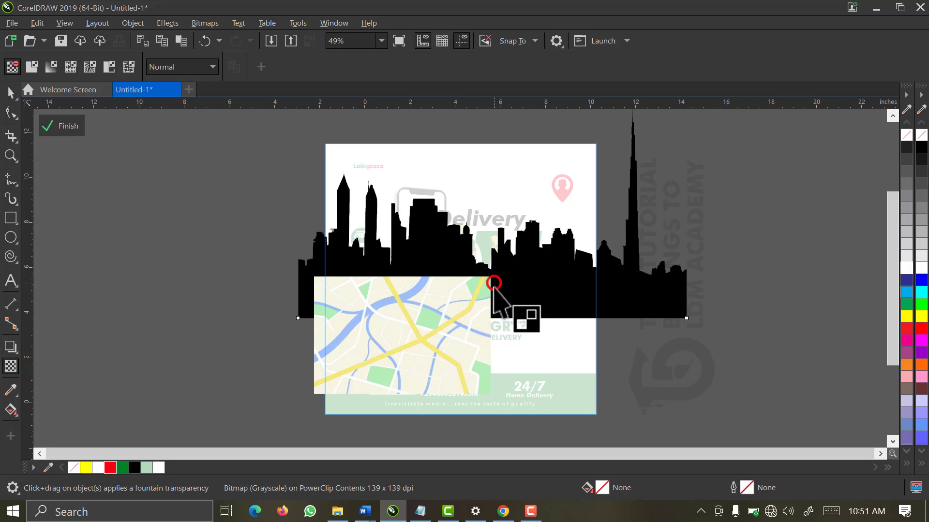
{"action": "left_click_drag", "start_coordinate": [493, 283], "coordinate": [495, 323]}
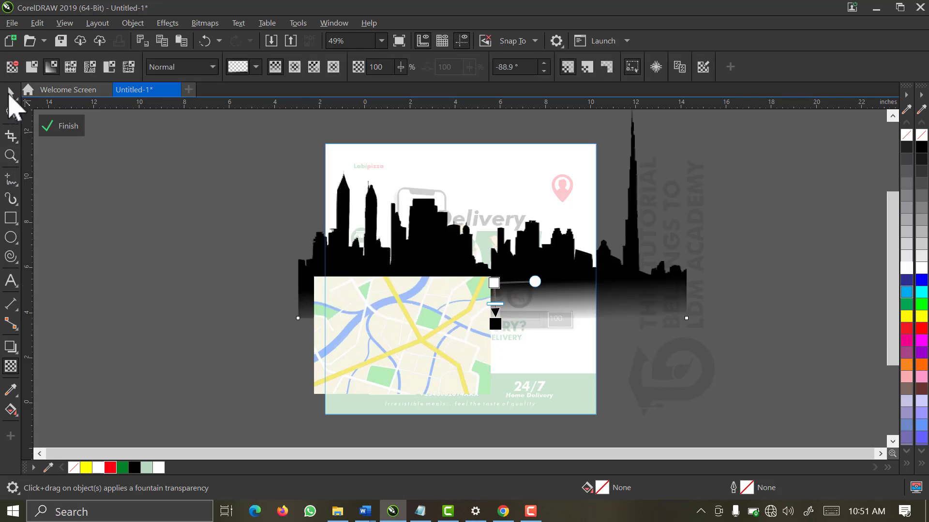
Move the street map off the poster to the left
{"action": "left_click", "coordinate": [387, 371]}
{"action": "left_click", "coordinate": [431, 372]}
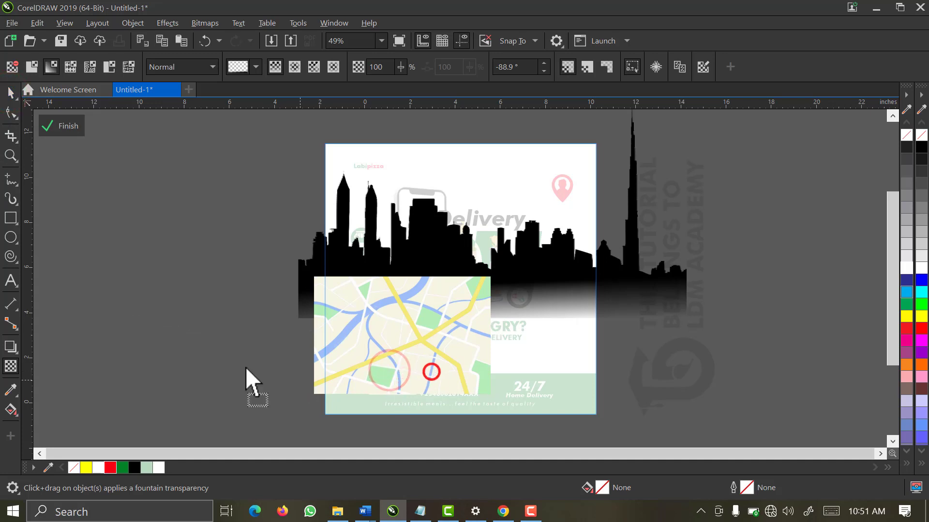
{"action": "left_click_drag", "start_coordinate": [246, 367], "coordinate": [226, 326]}
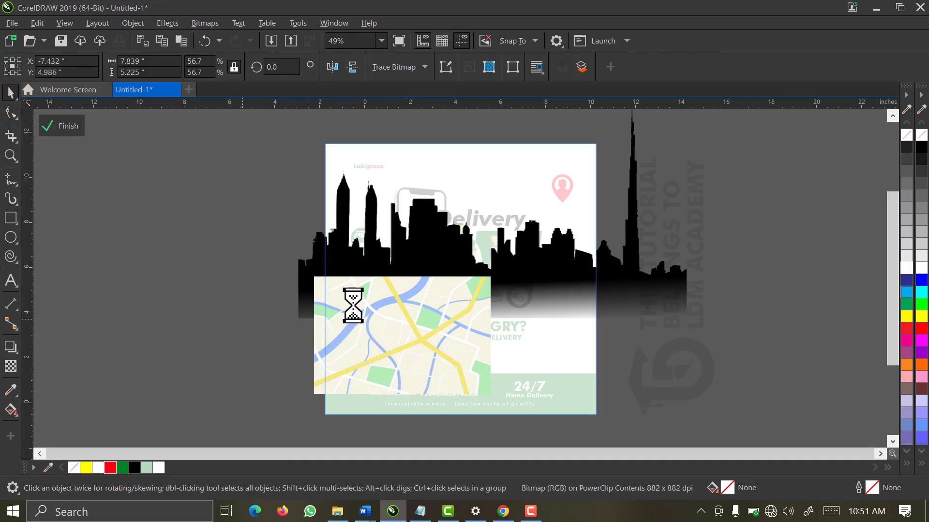
Adjust the end point of the skyline's transparency fade
{"action": "left_click", "coordinate": [394, 276]}
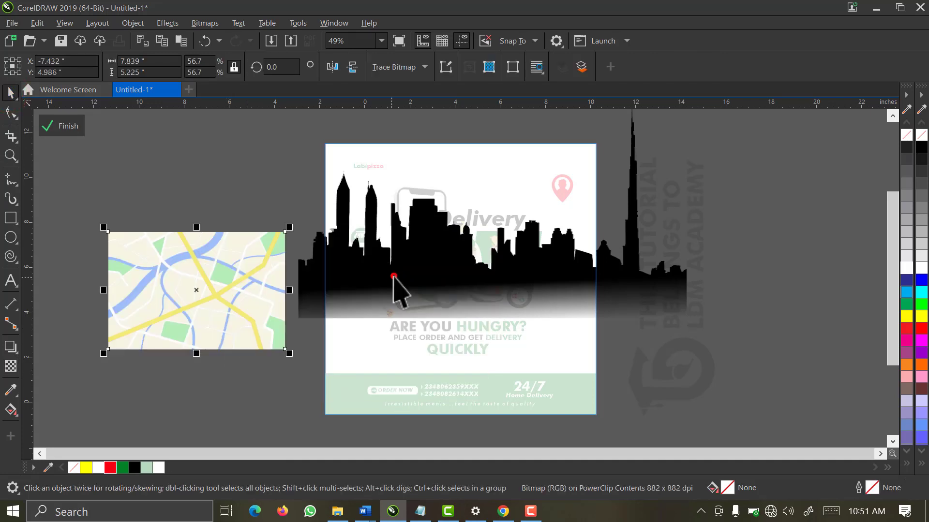
{"action": "left_click", "coordinate": [9, 366]}
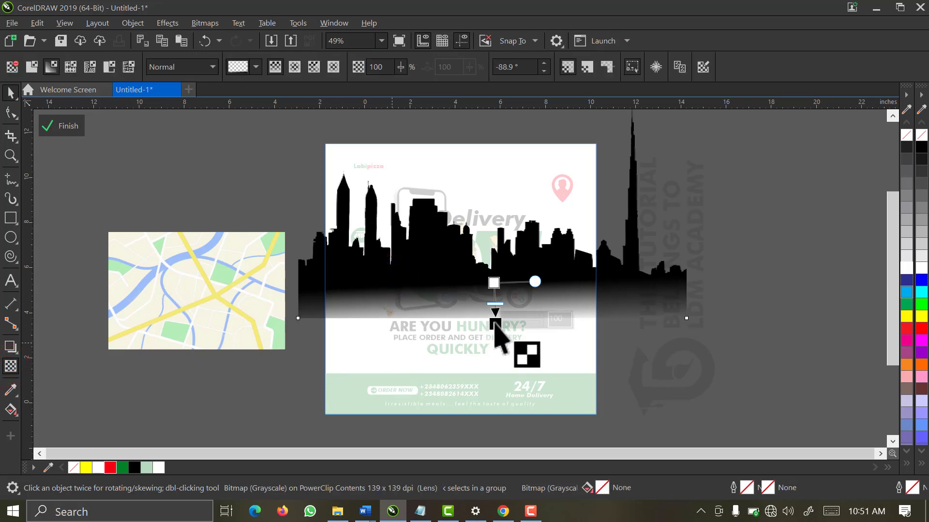
{"action": "left_click_drag", "start_coordinate": [496, 326], "coordinate": [493, 321]}
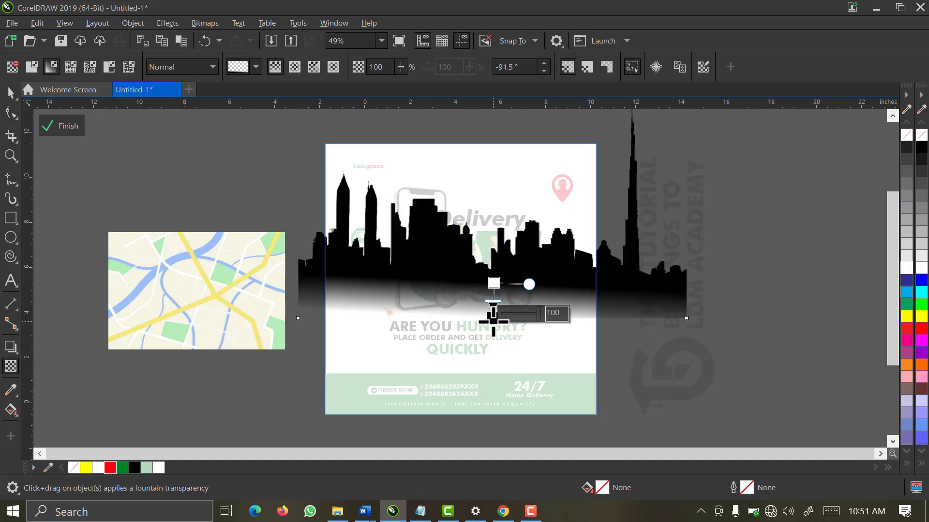
{"action": "key", "text": "space"}
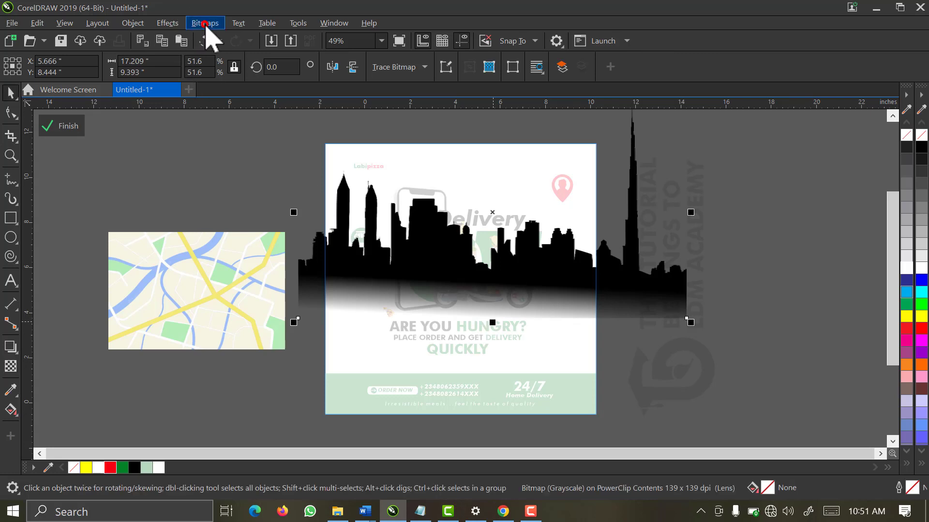
Convert the skyline to a bitmap and make it evenly 50% transparent
{"action": "left_click", "coordinate": [205, 23]}
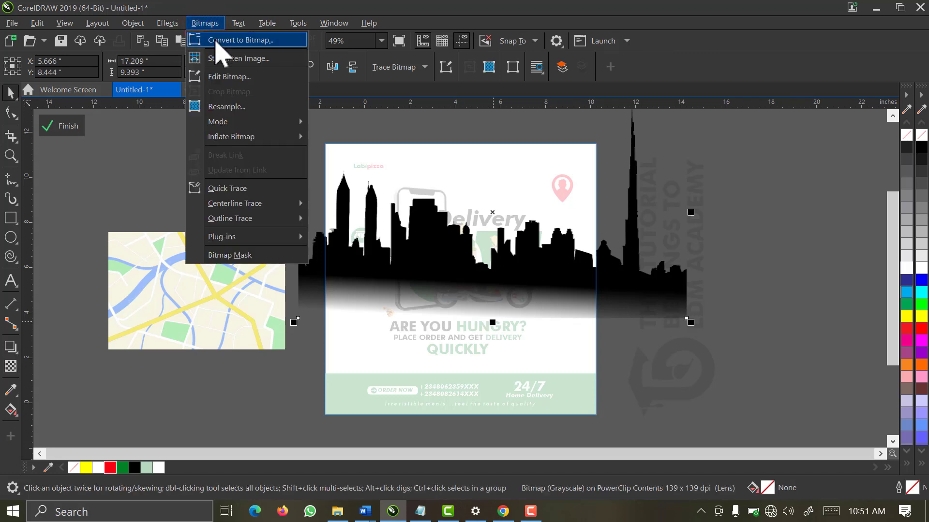
{"action": "left_click", "coordinate": [215, 40]}
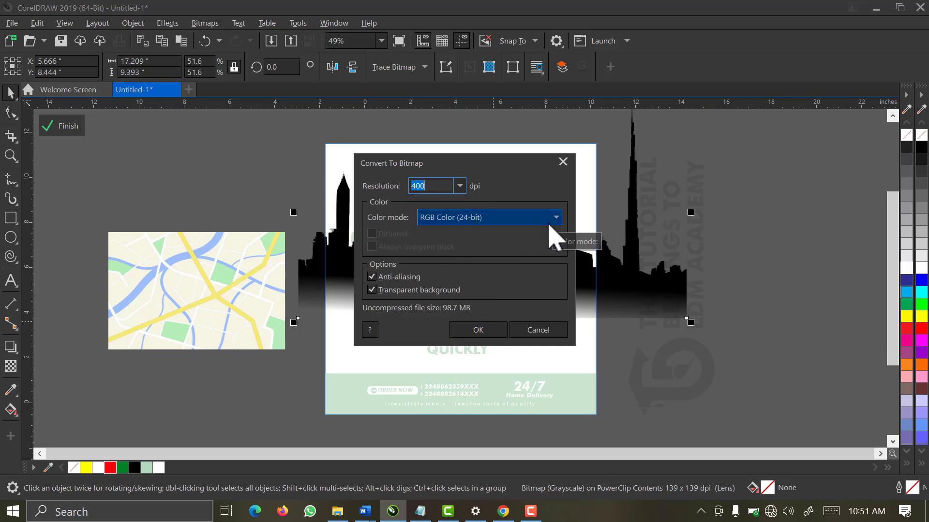
{"action": "left_click", "coordinate": [455, 329]}
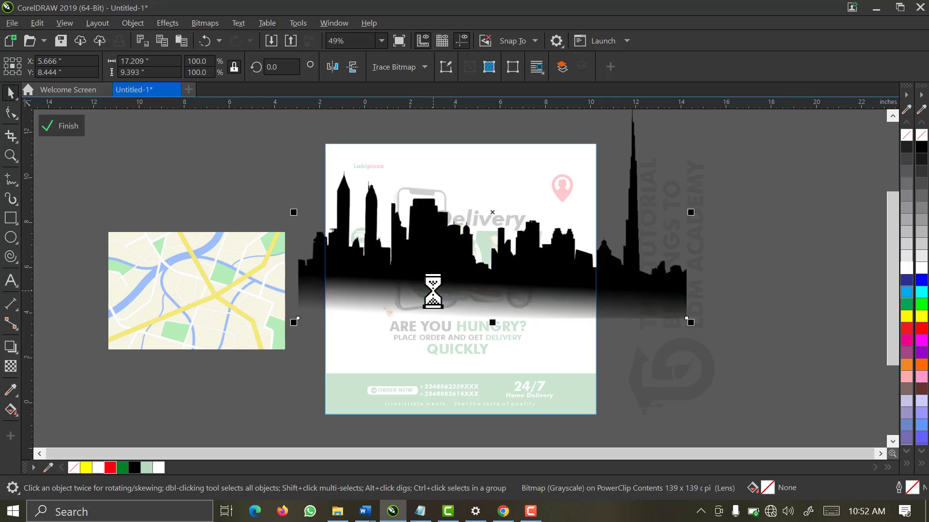
{"action": "left_click_drag", "start_coordinate": [427, 291], "coordinate": [428, 291]}
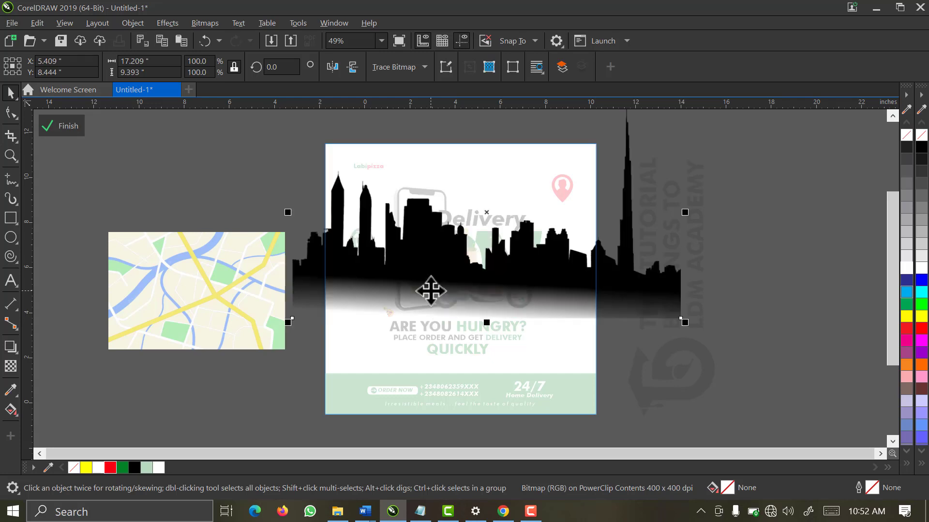
{"action": "left_click", "coordinate": [10, 367]}
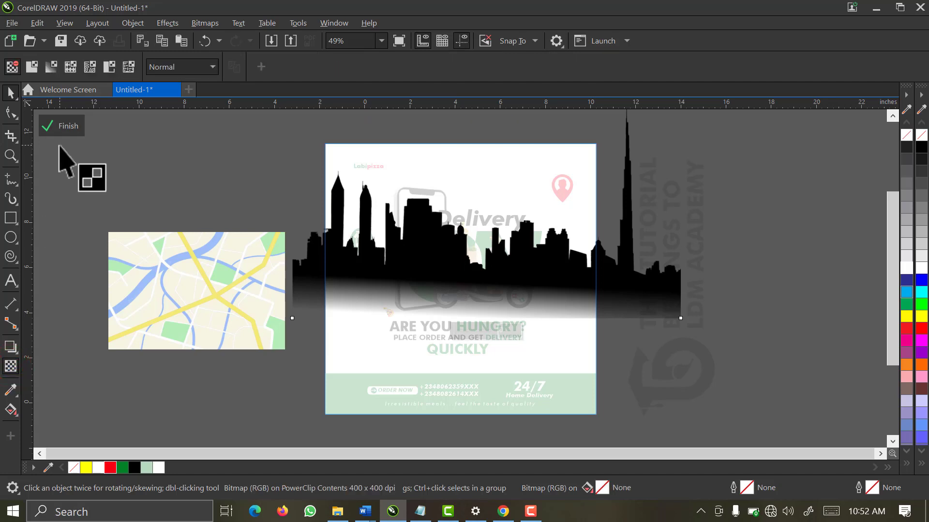
{"action": "left_click", "coordinate": [28, 68]}
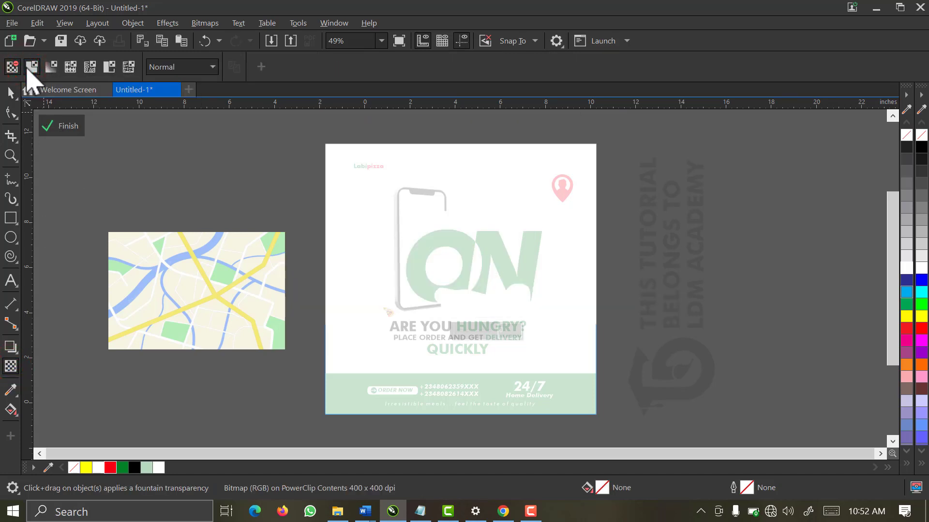
{"action": "left_click_drag", "start_coordinate": [264, 67], "coordinate": [241, 66]}
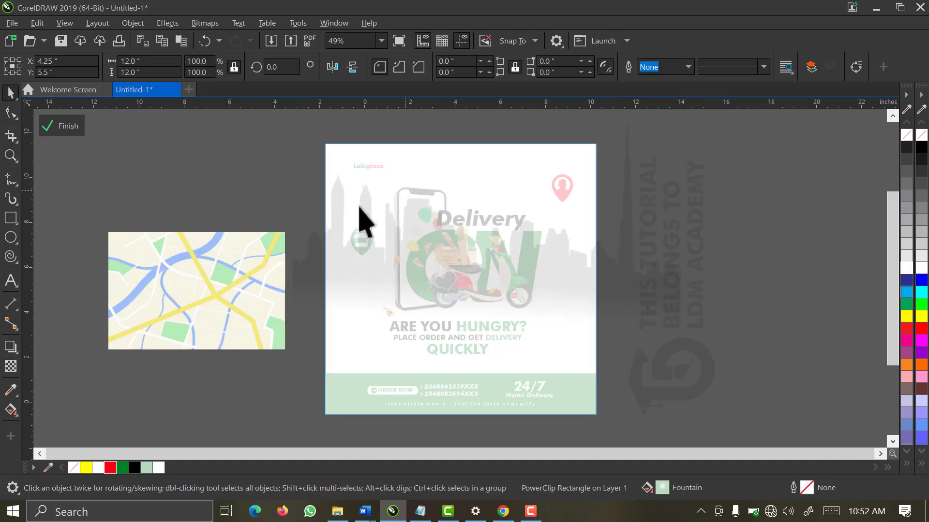
Shrink the map image to about 89% and move it up
{"action": "left_click", "coordinate": [236, 273]}
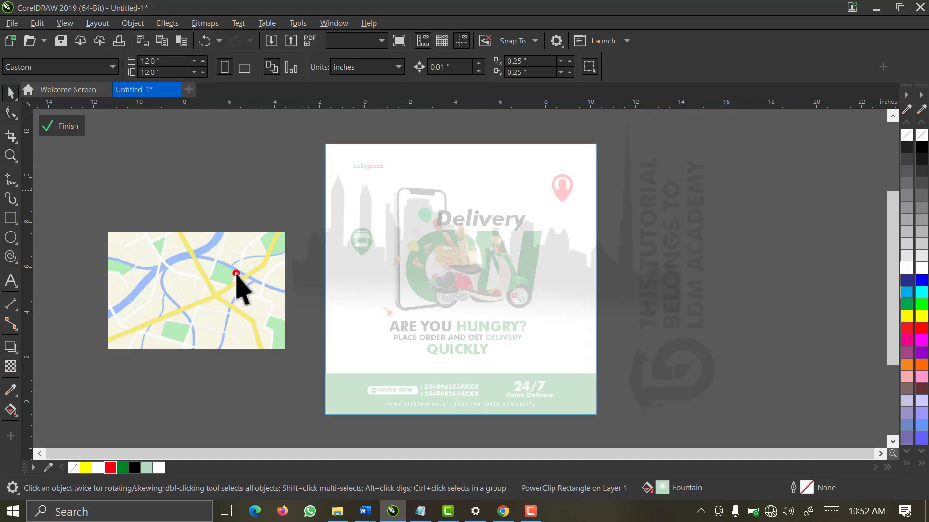
{"action": "left_click", "coordinate": [199, 296]}
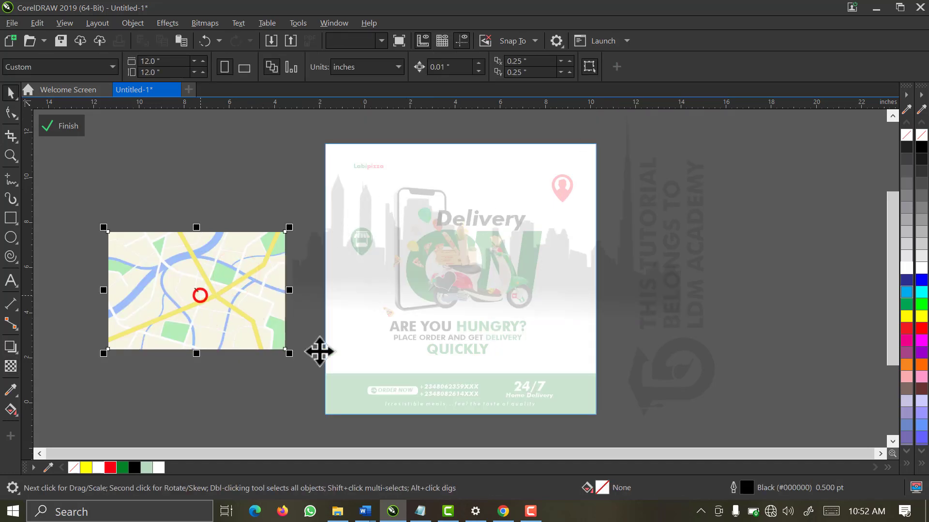
{"action": "left_click_drag", "start_coordinate": [419, 356], "coordinate": [412, 340]}
{"action": "left_click_drag", "start_coordinate": [891, 297], "coordinate": [891, 364]}
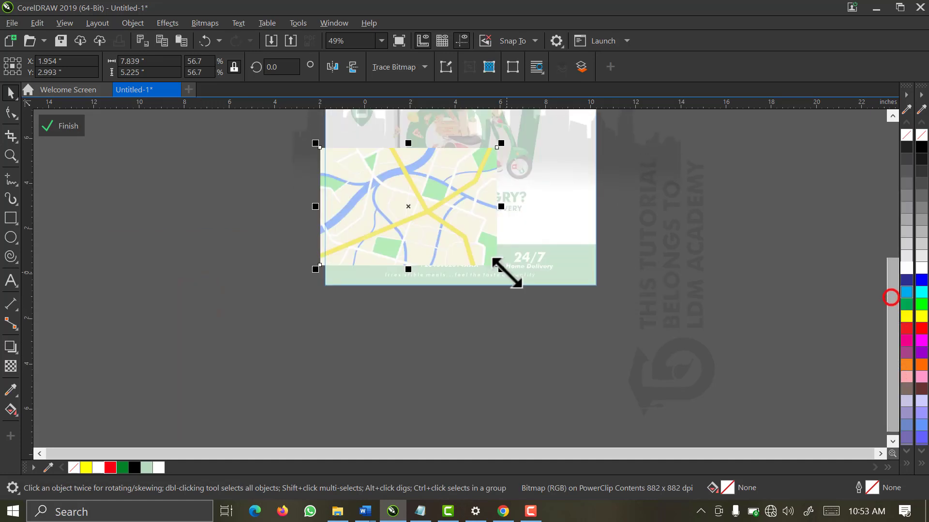
{"action": "left_click_drag", "start_coordinate": [507, 272], "coordinate": [605, 340]}
{"action": "left_click_drag", "start_coordinate": [561, 276], "coordinate": [561, 264]}
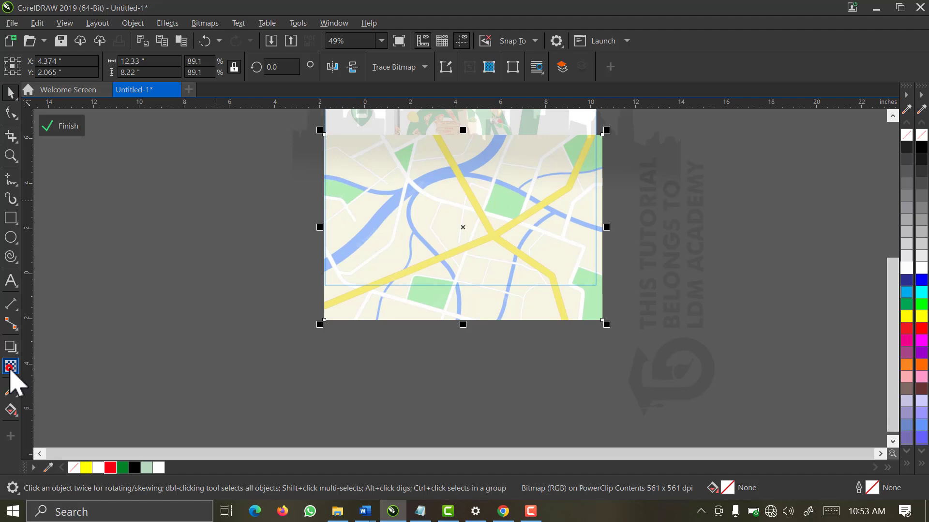
Fade the map out toward its top, then convert the map to a bitmap
{"action": "left_click", "coordinate": [10, 373]}
{"action": "left_click_drag", "start_coordinate": [467, 180], "coordinate": [466, 135]}
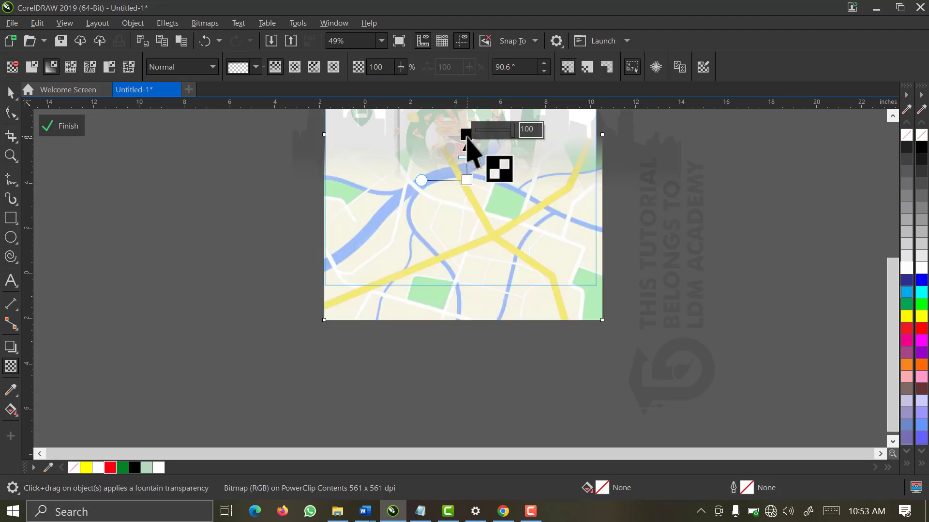
{"action": "key", "text": "space"}
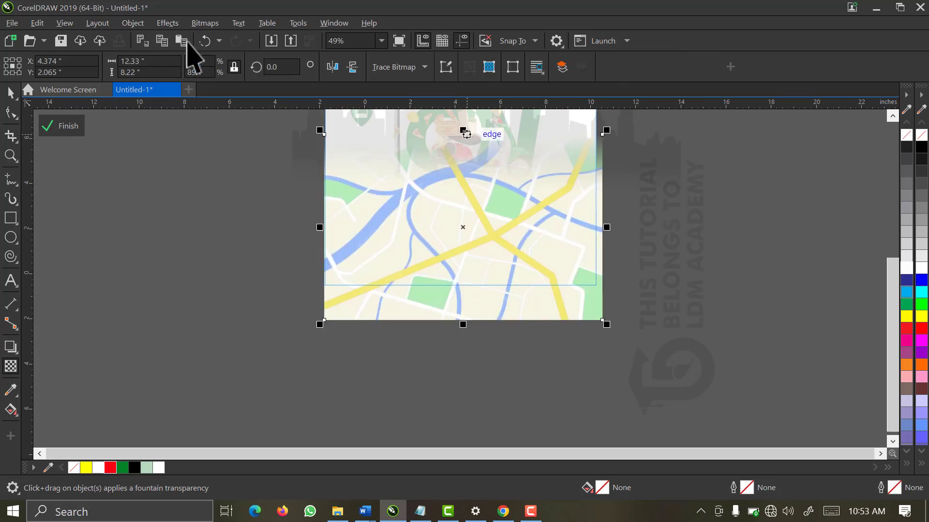
{"action": "left_click", "coordinate": [205, 23]}
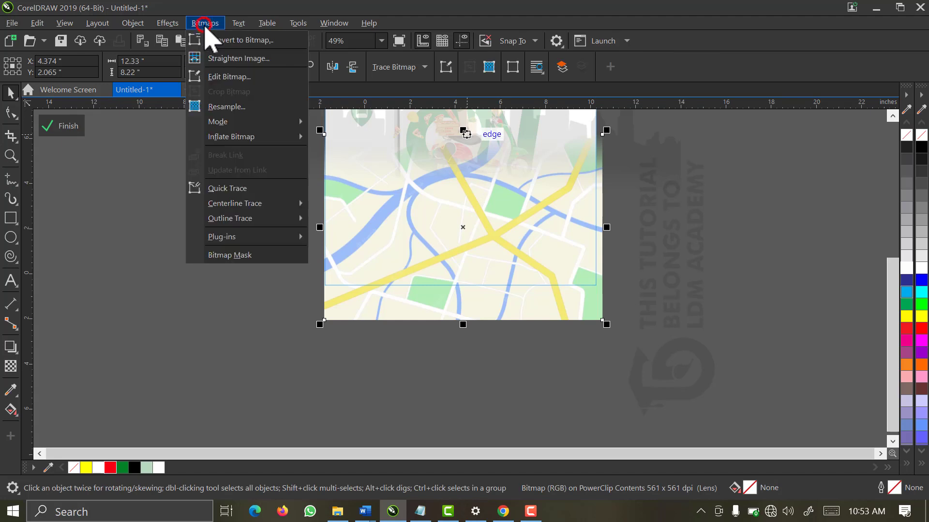
{"action": "left_click", "coordinate": [210, 38]}
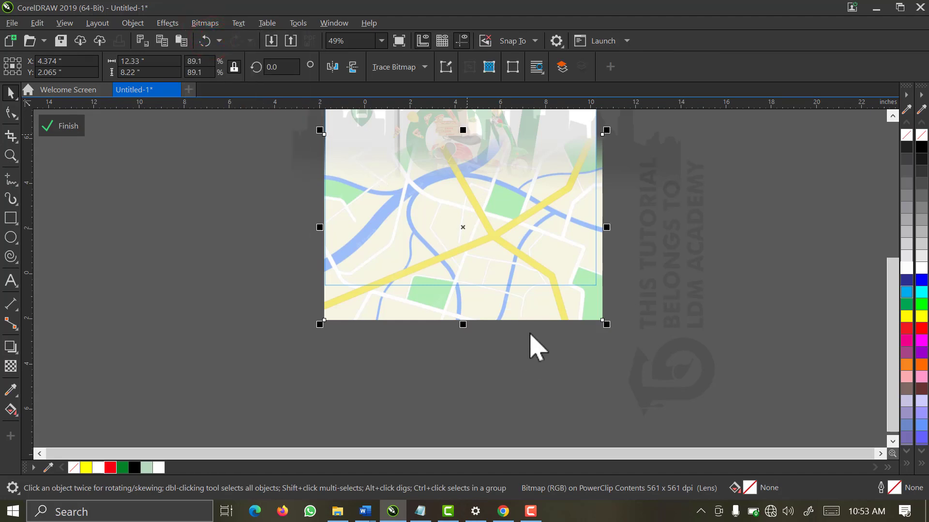
{"action": "left_click", "coordinate": [485, 329]}
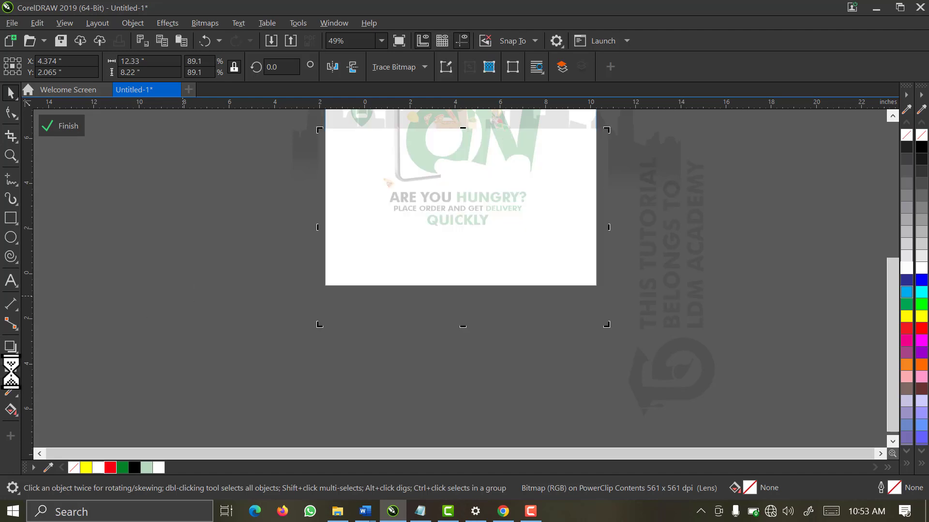
Apply a fountain transparency to the map and finish editing the PowerClip contents
{"action": "left_click", "coordinate": [10, 366]}
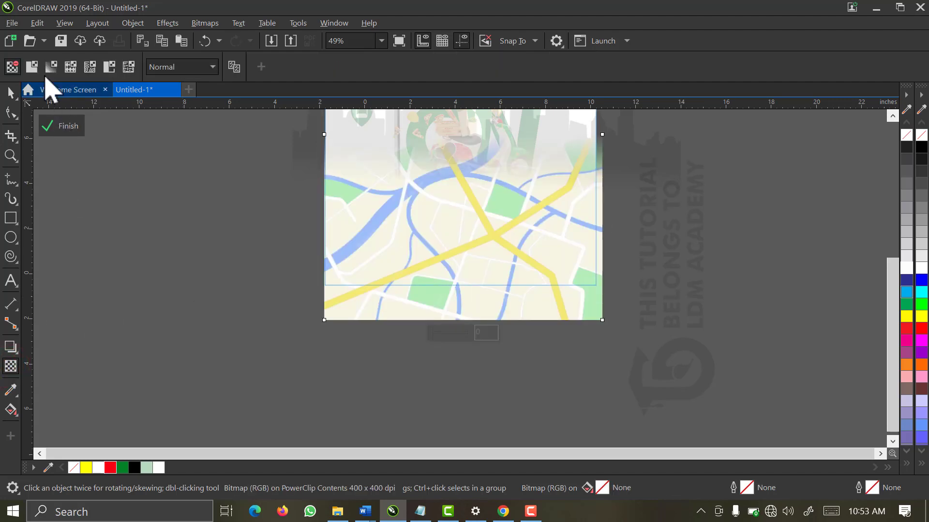
{"action": "left_click", "coordinate": [32, 67]}
{"action": "left_click", "coordinate": [32, 66]}
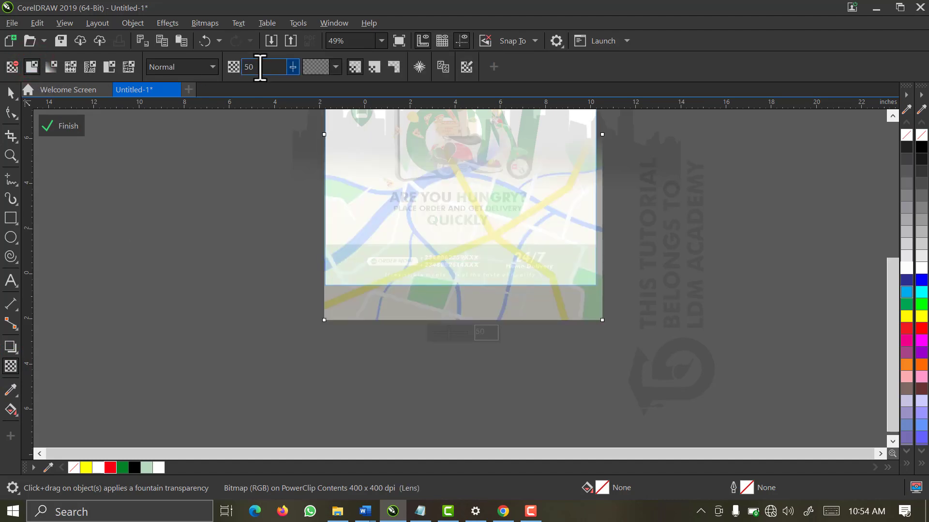
{"action": "left_click", "coordinate": [60, 126]}
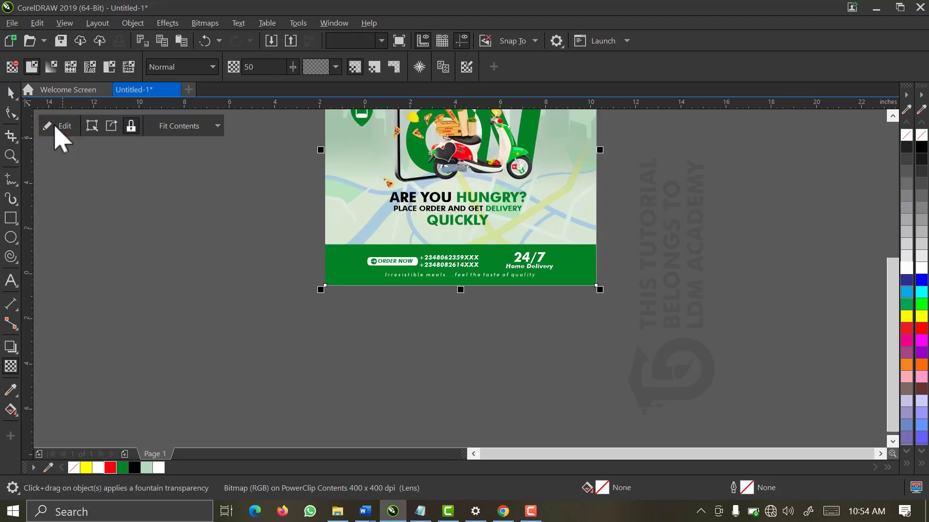
Fit the whole page in view and select the flyer's background frame
{"action": "key", "text": "space"}
{"action": "left_click", "coordinate": [380, 40]}
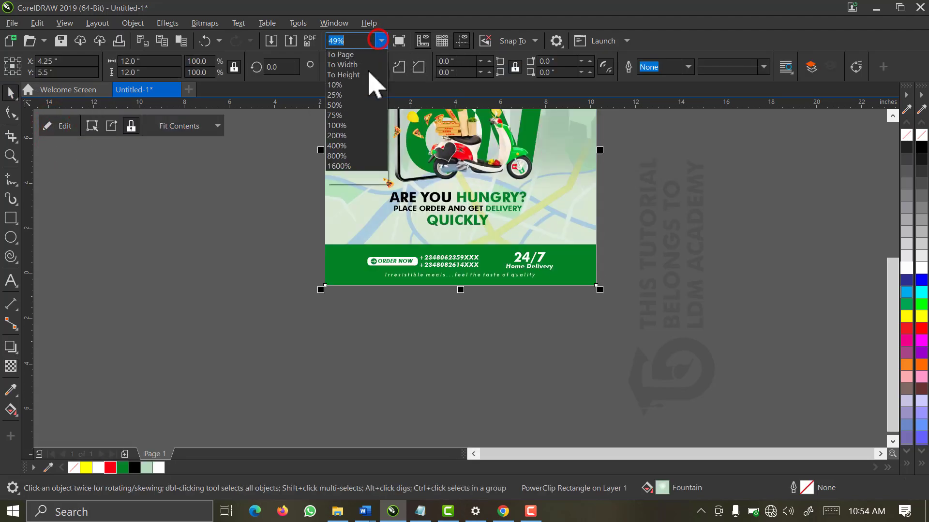
{"action": "left_click", "coordinate": [373, 78]}
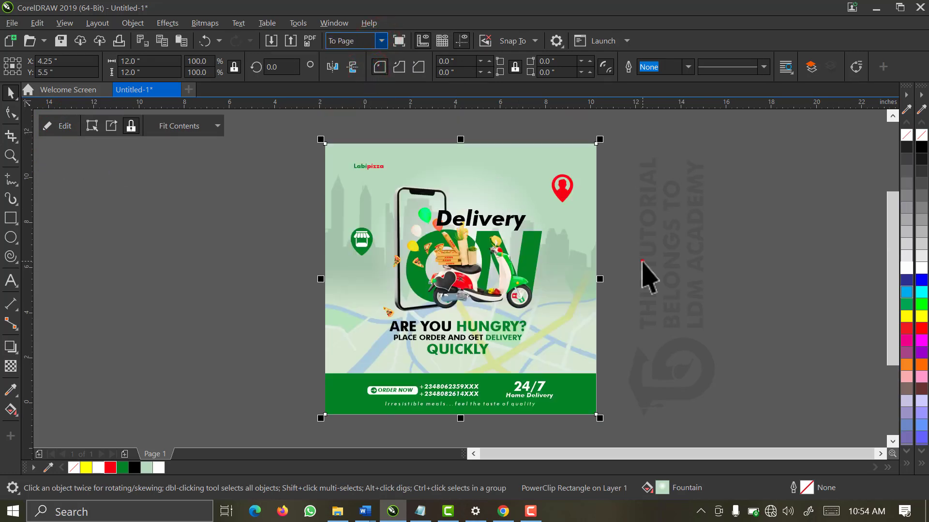
{"action": "left_click", "coordinate": [521, 284]}
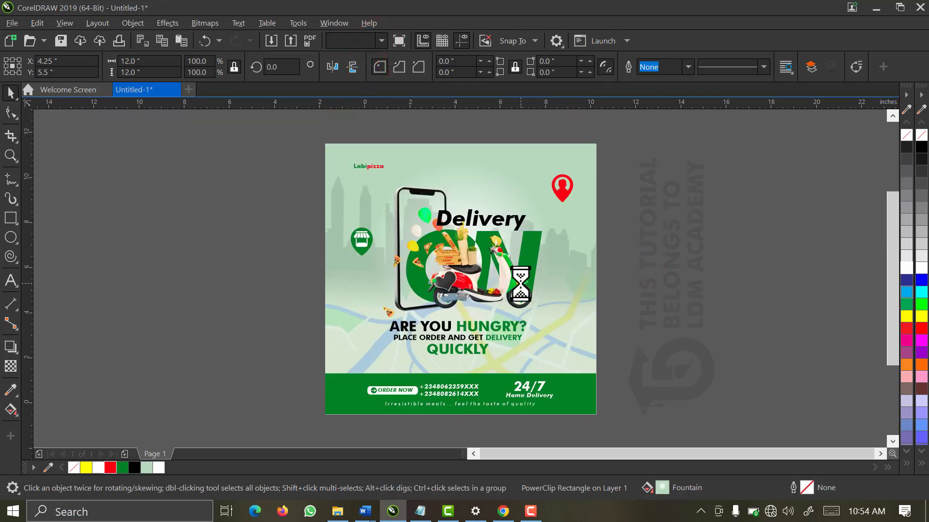
{"action": "left_click", "coordinate": [631, 261]}
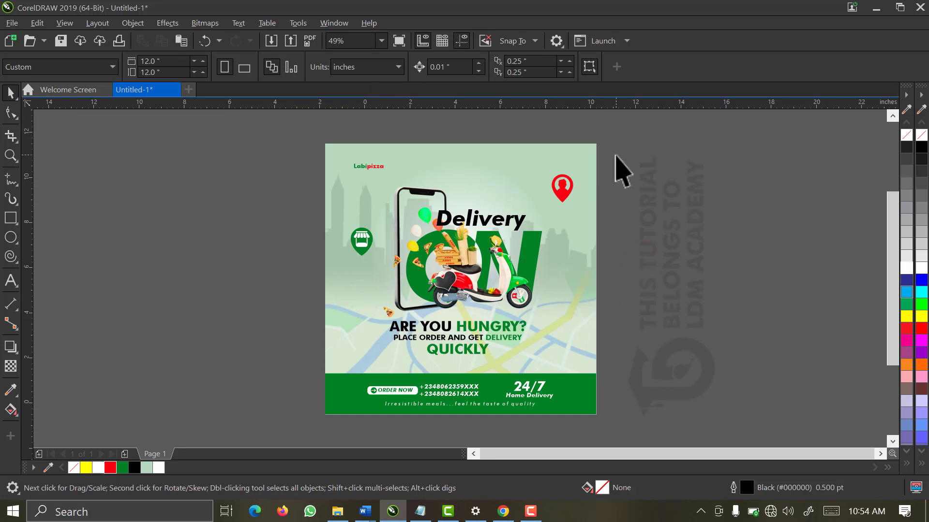
{"action": "left_click", "coordinate": [497, 184]}
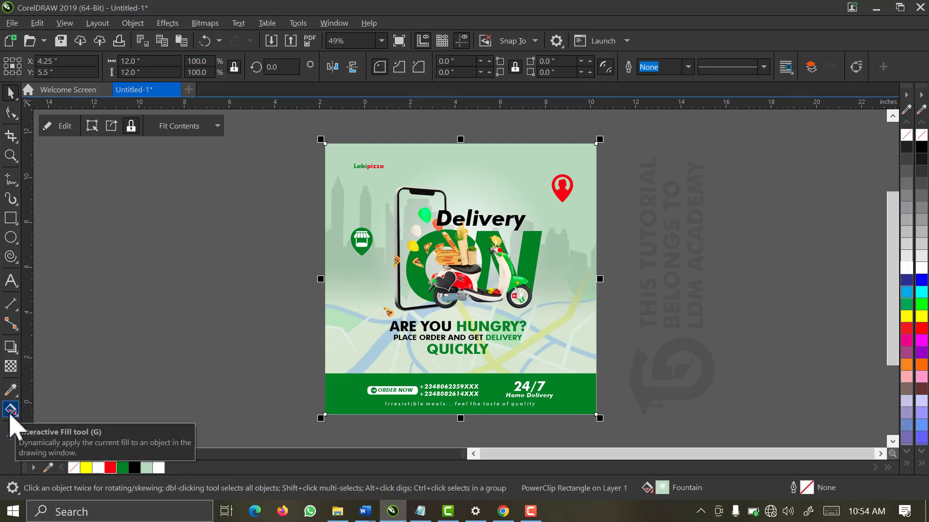
{"action": "left_click", "coordinate": [293, 192]}
{"action": "left_click", "coordinate": [460, 160]}
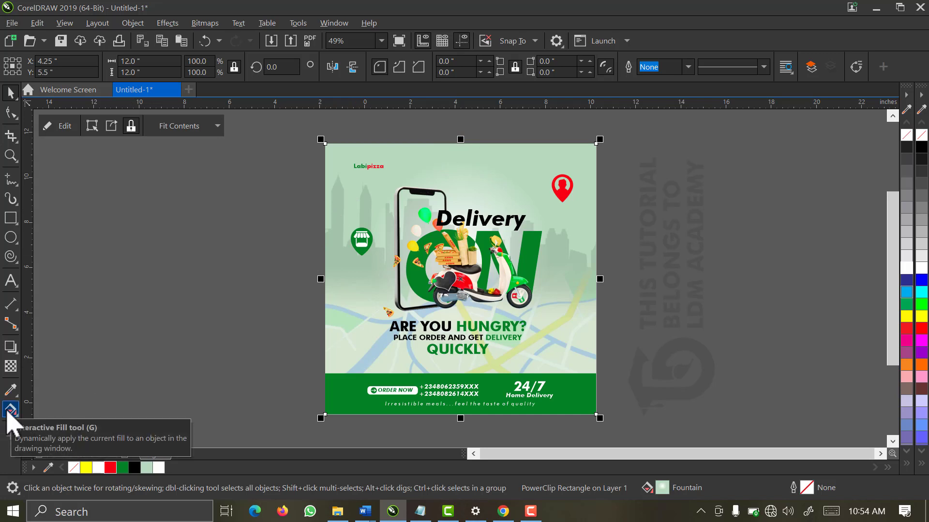
Move the background's radial fill centre up behind the Delivery heading
{"action": "left_click", "coordinate": [9, 410]}
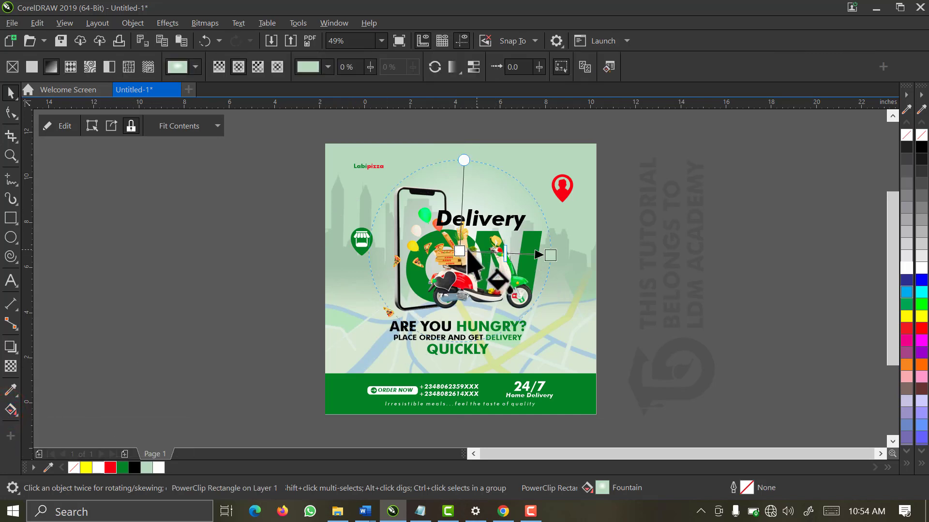
{"action": "left_click_drag", "start_coordinate": [460, 252], "coordinate": [463, 211]}
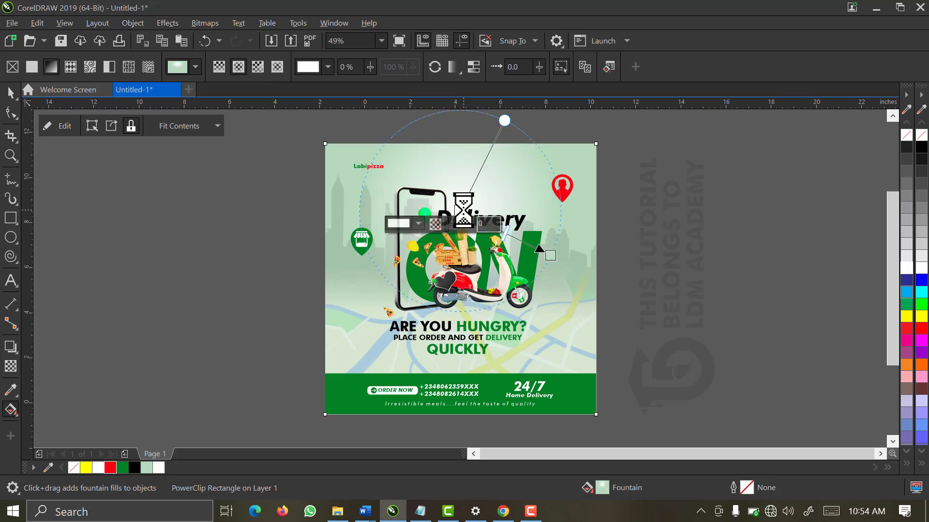
{"action": "left_click_drag", "start_coordinate": [464, 211], "coordinate": [468, 209]}
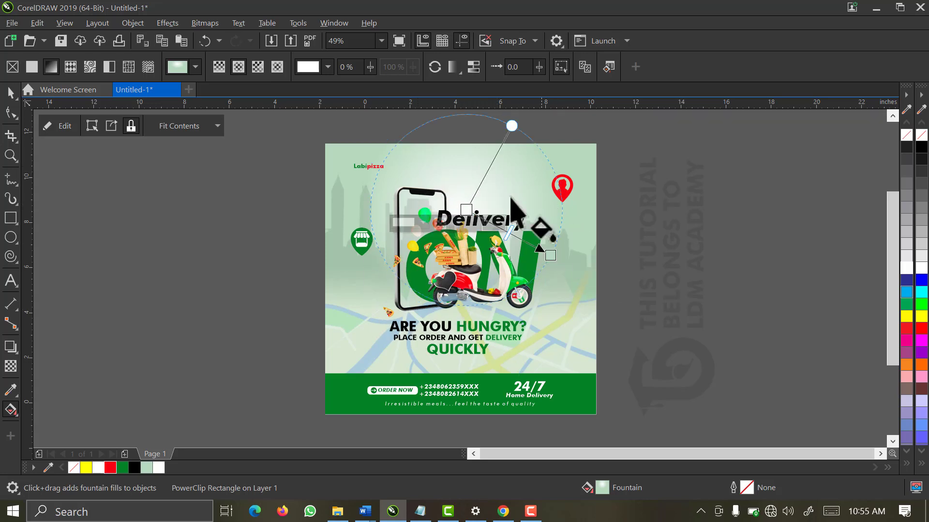
{"action": "left_click", "coordinate": [466, 210]}
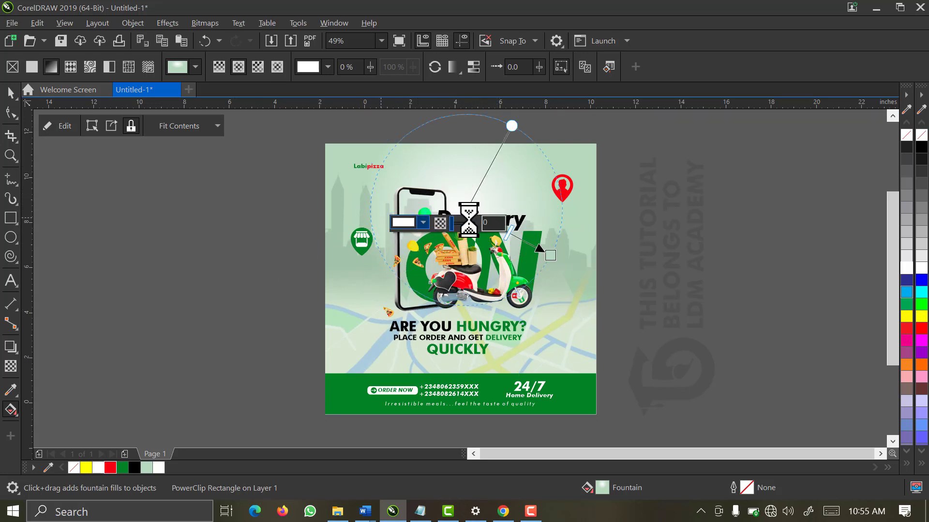
{"action": "left_click_drag", "start_coordinate": [468, 209], "coordinate": [468, 201]}
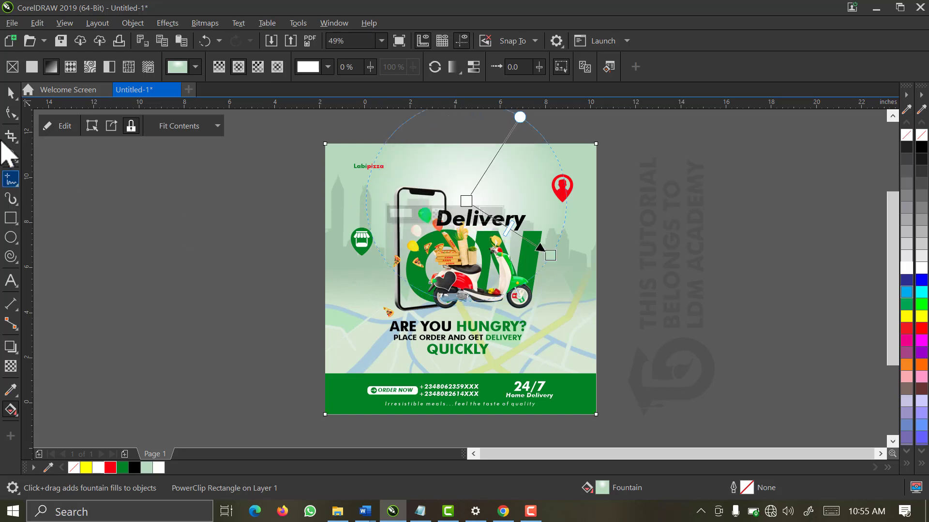
{"action": "left_click", "coordinate": [10, 93]}
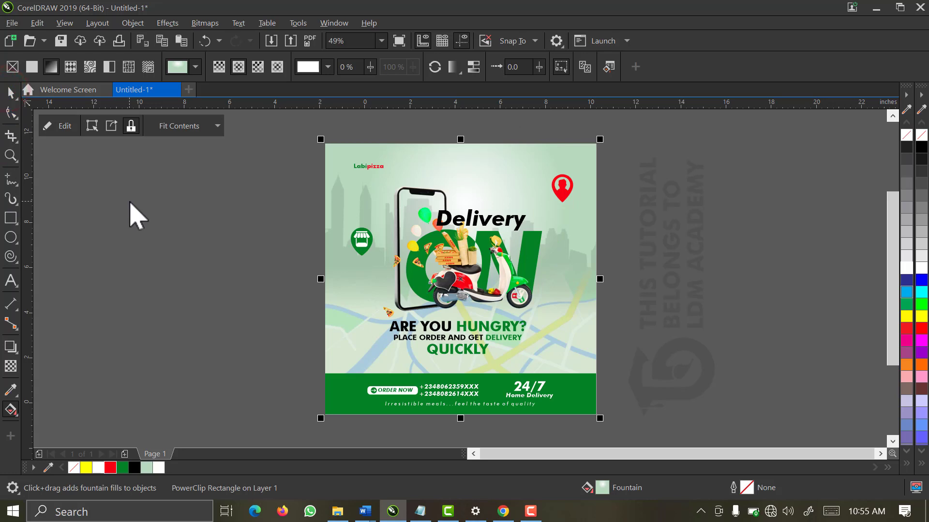
Fine-tune the gradient centre's position slightly, then deselect the background
{"action": "left_click", "coordinate": [129, 202]}
{"action": "left_click", "coordinate": [402, 174]}
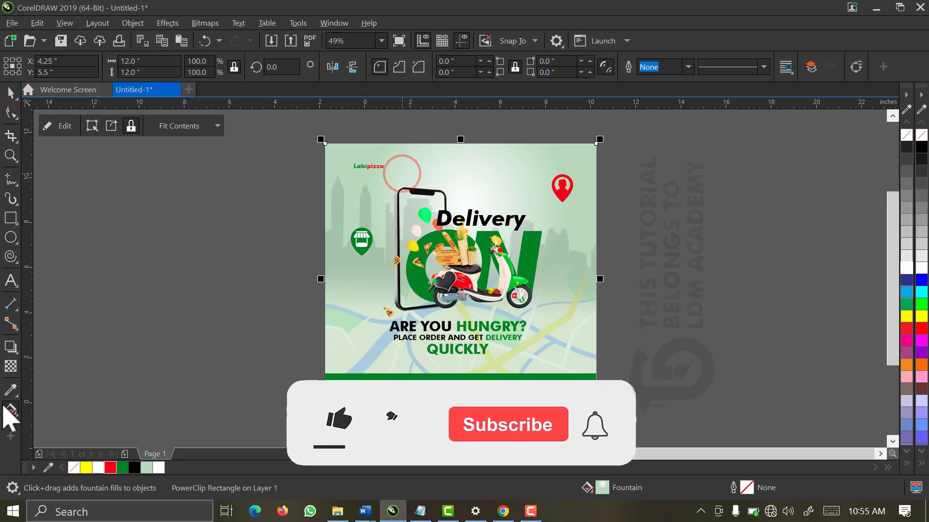
{"action": "left_click", "coordinate": [7, 410]}
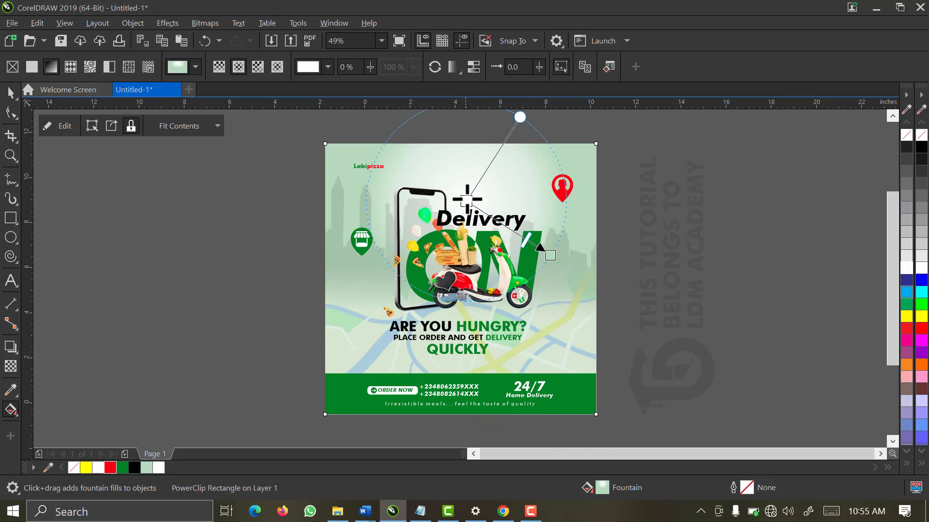
{"action": "left_click_drag", "start_coordinate": [468, 199], "coordinate": [461, 195]}
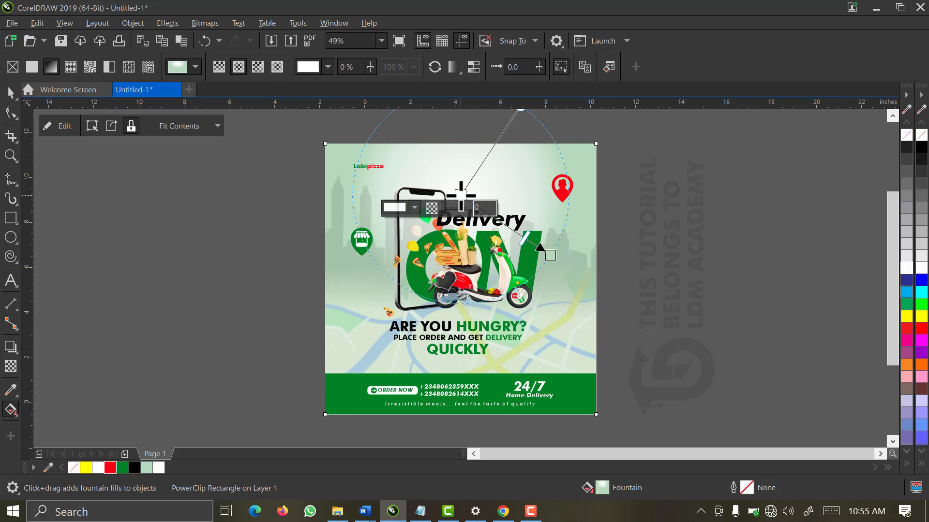
{"action": "left_click_drag", "start_coordinate": [460, 195], "coordinate": [461, 210]}
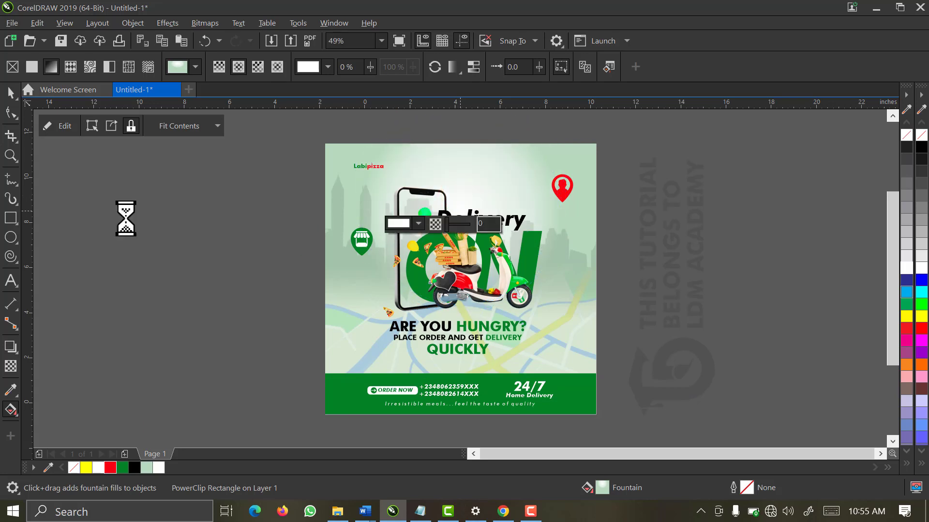
{"action": "left_click", "coordinate": [10, 92]}
{"action": "left_click", "coordinate": [174, 252]}
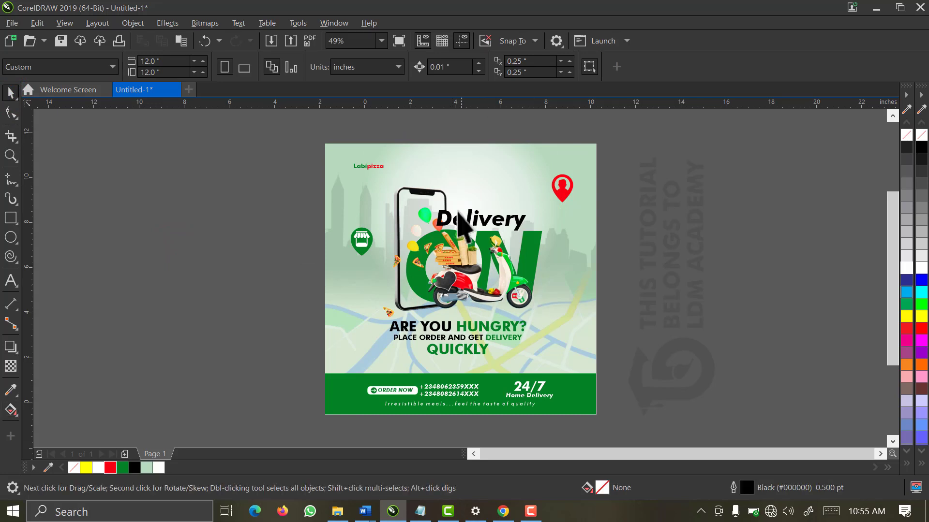
Draw a flat black-filled ellipse under the scooter's front wheel
{"action": "key", "text": "z"}
{"action": "left_click_drag", "start_coordinate": [605, 247], "coordinate": [469, 338]}
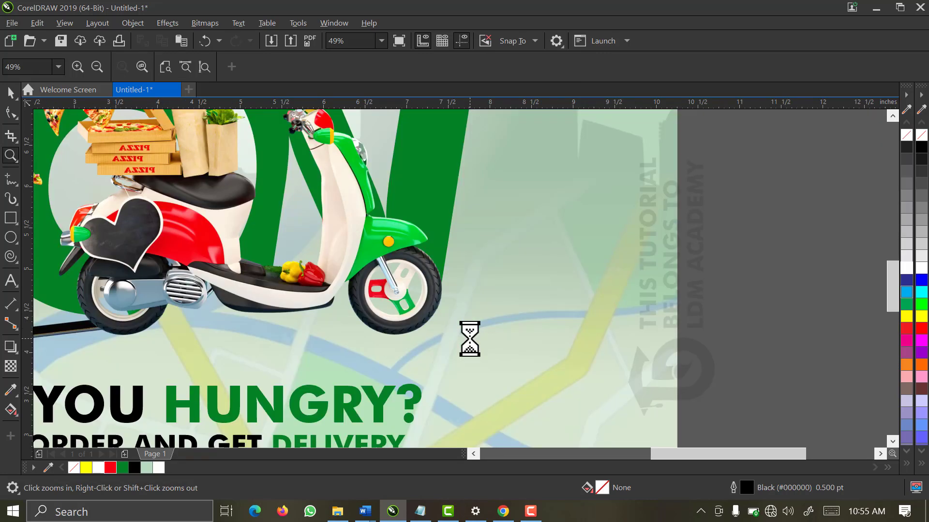
{"action": "key", "text": "space"}
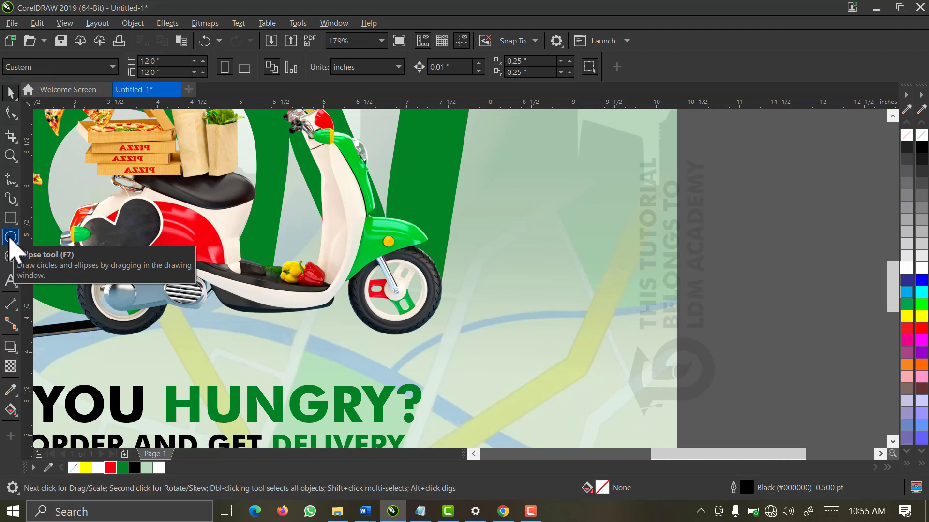
{"action": "left_click", "coordinate": [9, 238]}
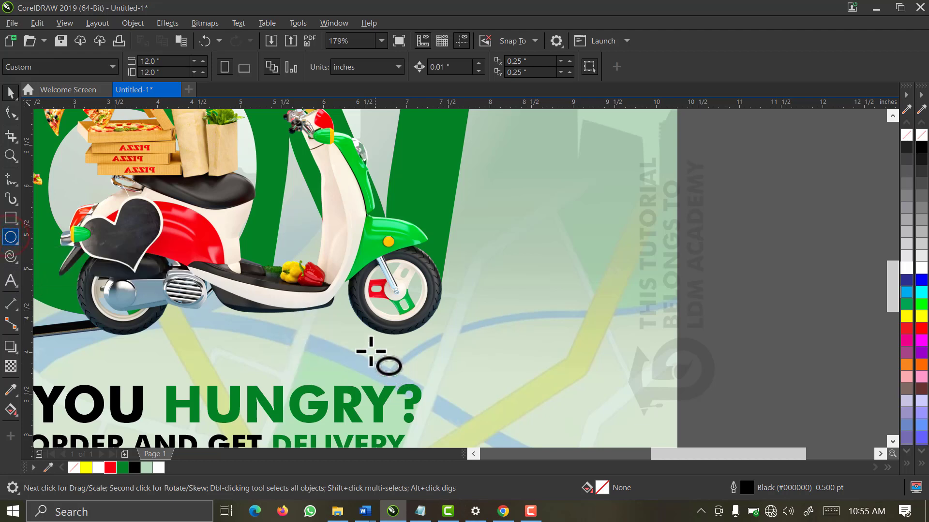
{"action": "left_click_drag", "start_coordinate": [369, 338], "coordinate": [431, 354]}
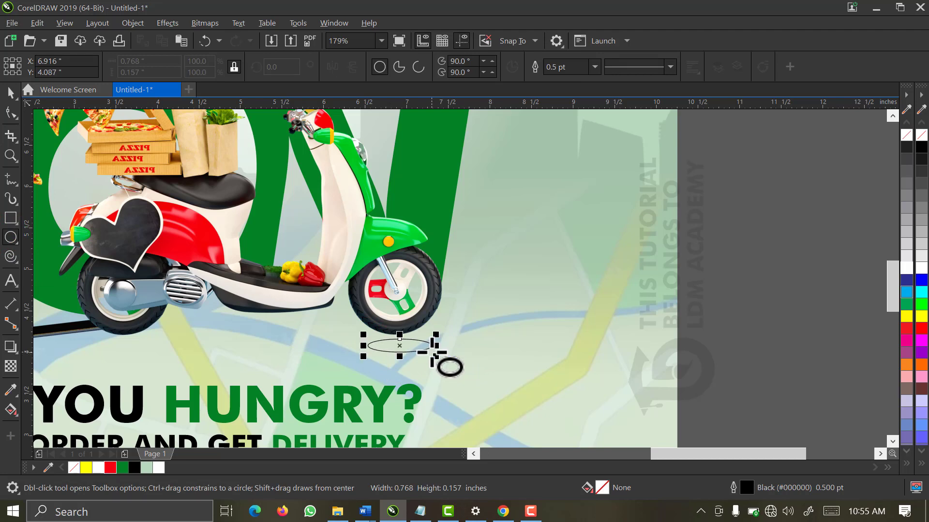
{"action": "key", "text": "space"}
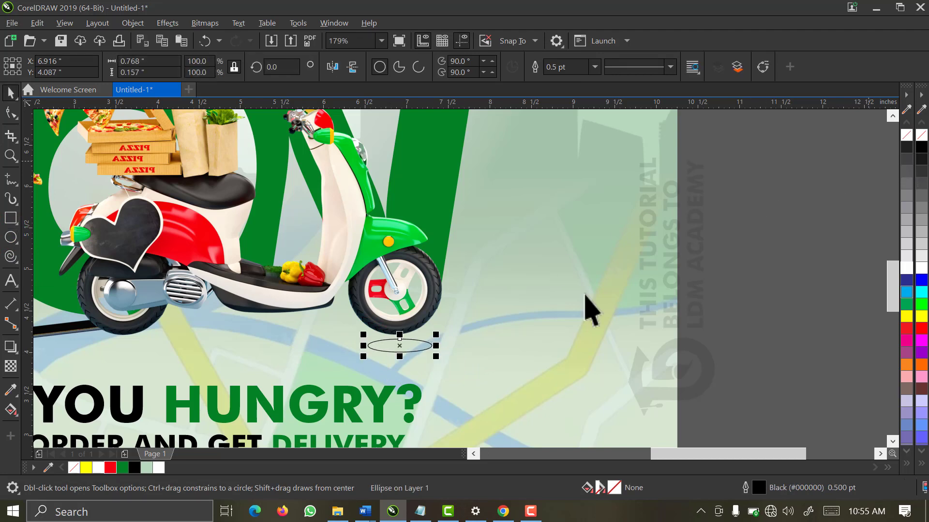
{"action": "left_click", "coordinate": [133, 466]}
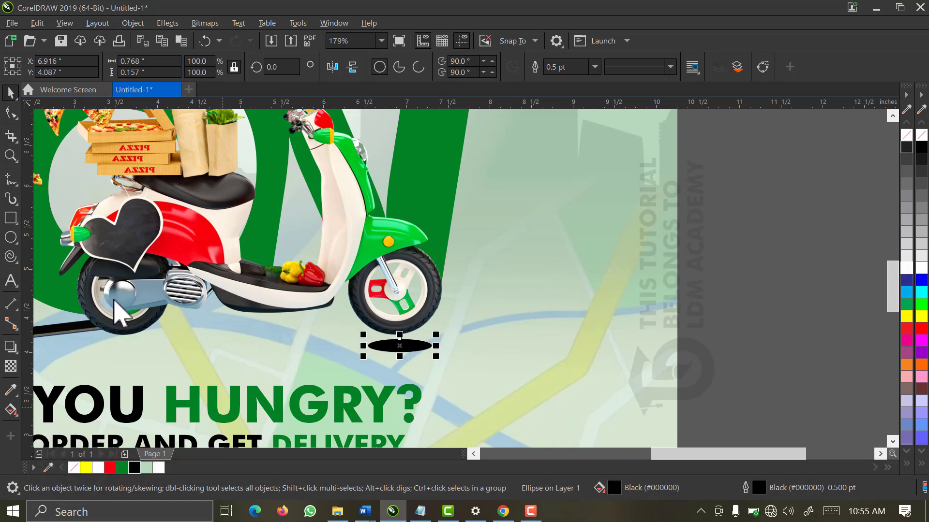
Apply a Gaussian blur to the shadow ellipse
{"action": "left_click", "coordinate": [169, 23]}
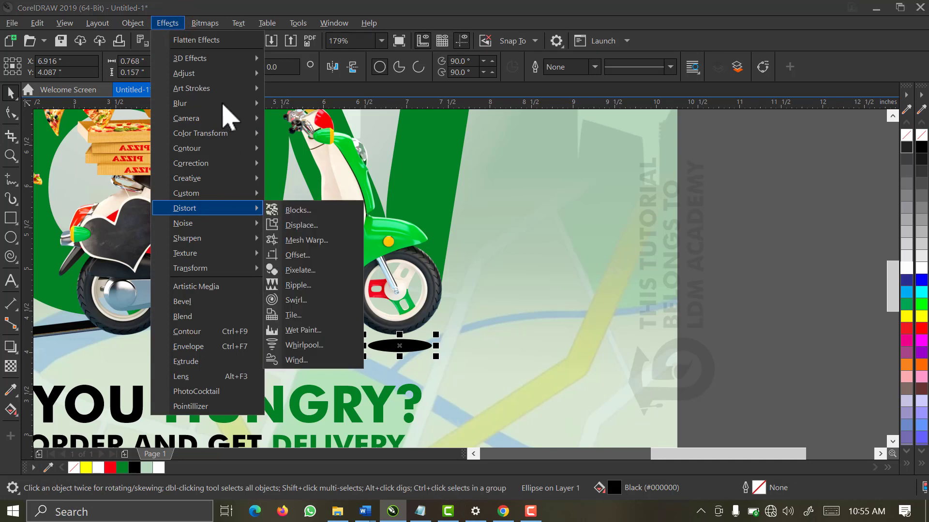
{"action": "mouse_move", "coordinate": [233, 106]}
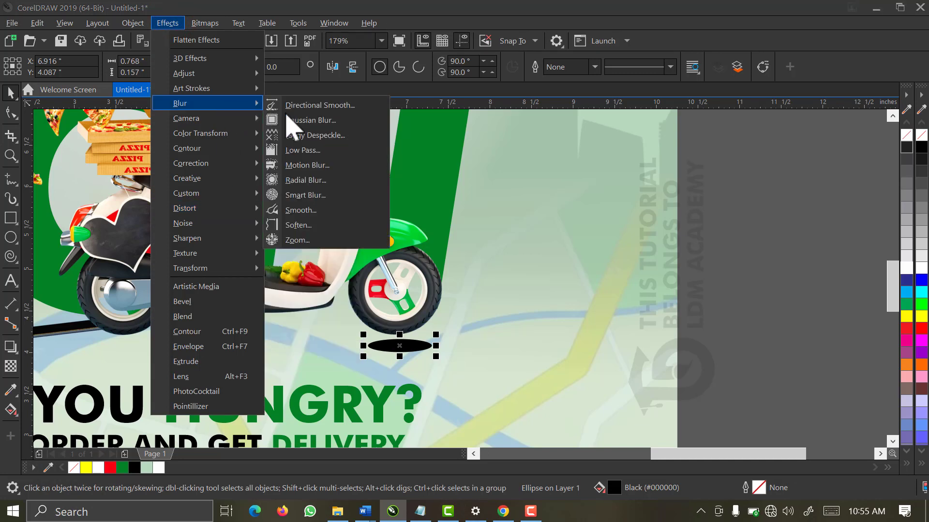
{"action": "left_click", "coordinate": [288, 119]}
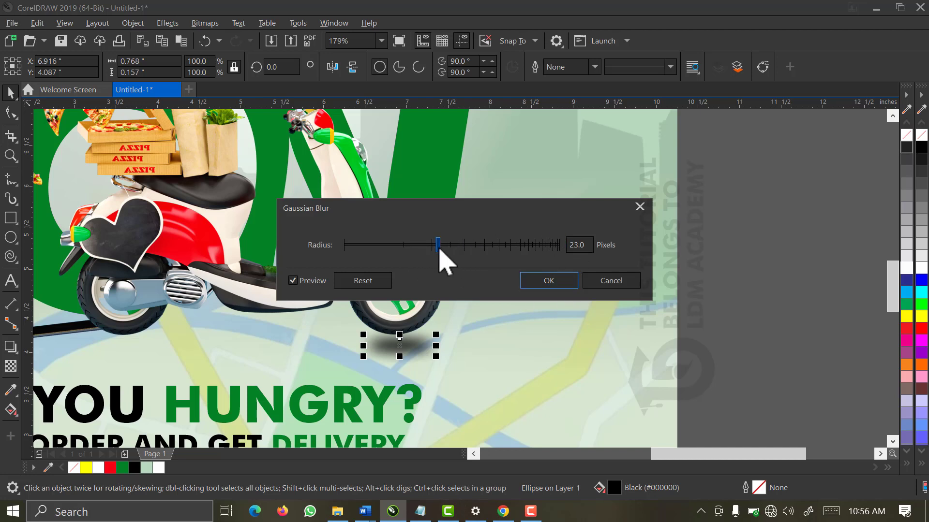
{"action": "mouse_move", "coordinate": [437, 246]}
{"action": "left_mouse_down"}
{"action": "mouse_move", "coordinate": [414, 255]}
{"action": "mouse_move", "coordinate": [443, 262]}
{"action": "left_mouse_up"}
{"action": "left_click", "coordinate": [559, 285]}
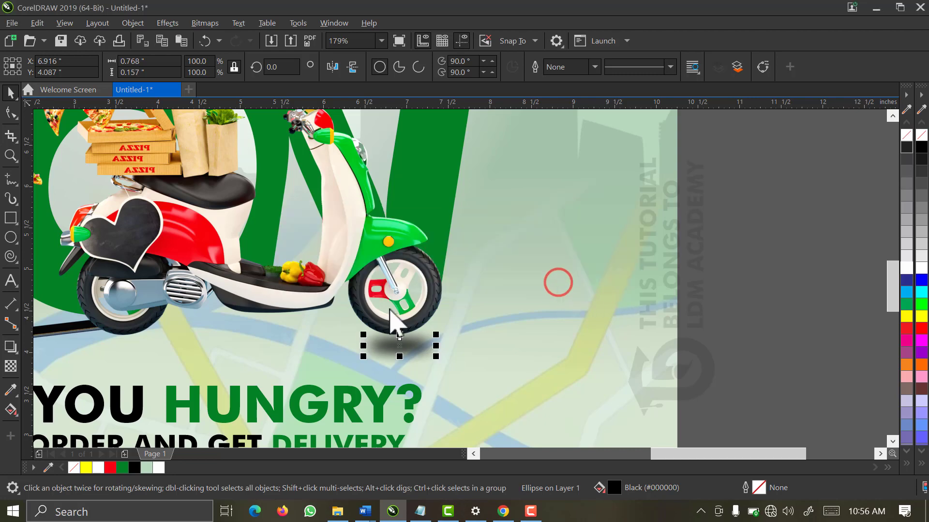
Set the shadow ellipse's transparency to 20
{"action": "scroll", "coordinate": [345, 314], "scroll_direction": "down", "scroll_amount": 2}
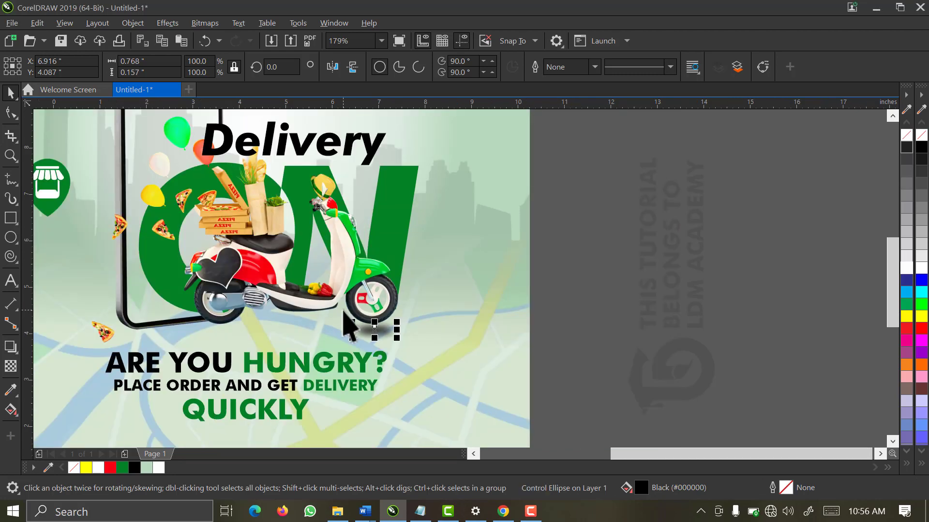
{"action": "key", "text": "z"}
{"action": "left_click_drag", "start_coordinate": [543, 222], "coordinate": [79, 402]}
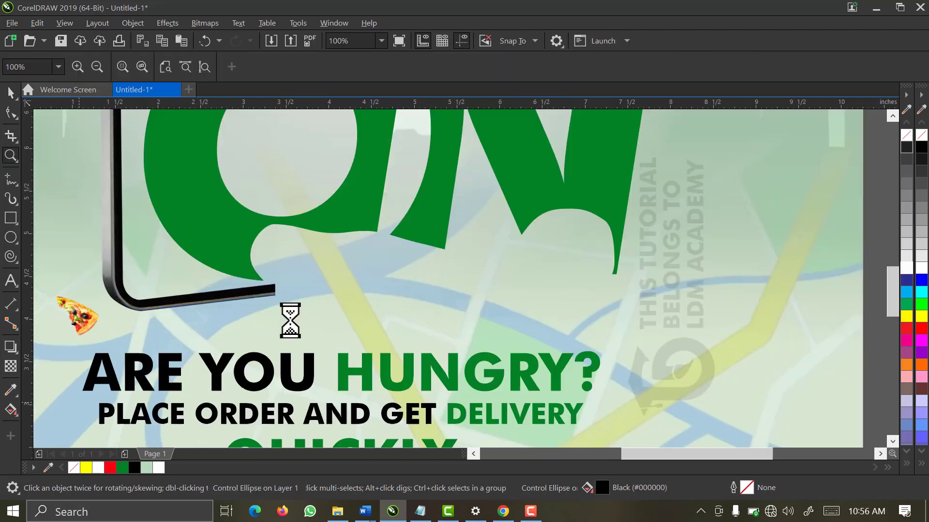
{"action": "left_click", "coordinate": [10, 367]}
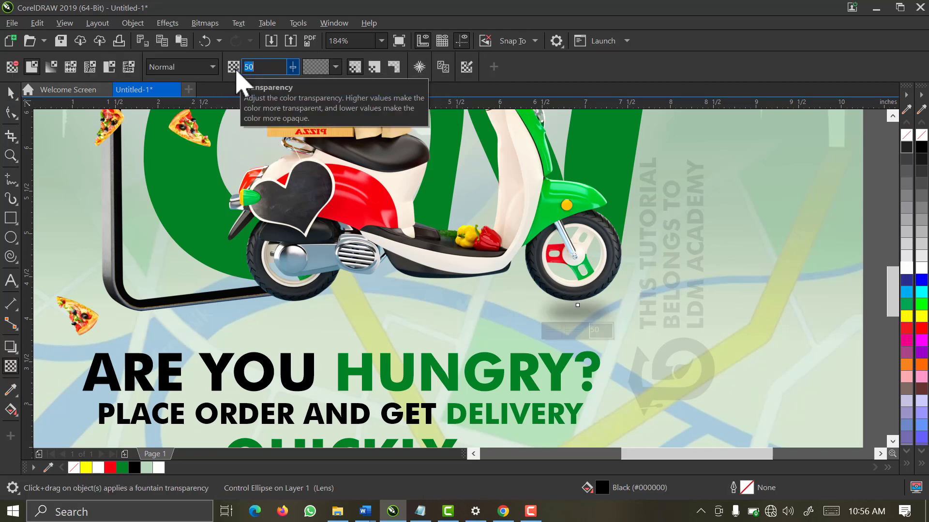
{"action": "type", "text": "20"}
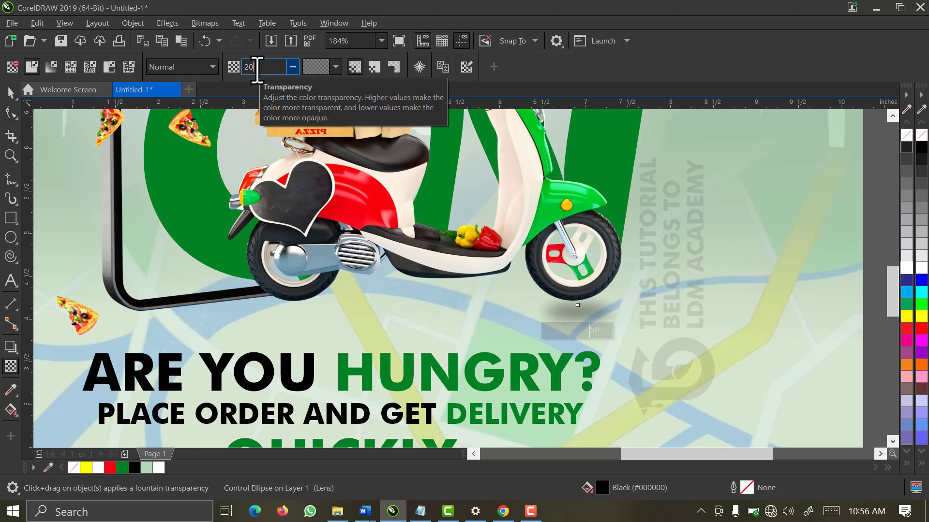
{"action": "key", "text": "Return"}
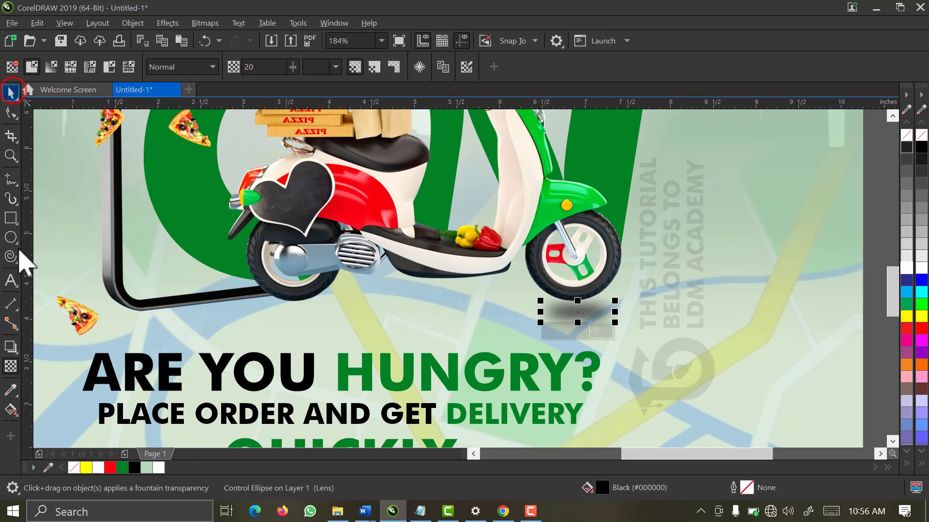
{"action": "left_click", "coordinate": [11, 237]}
{"action": "key", "text": "space"}
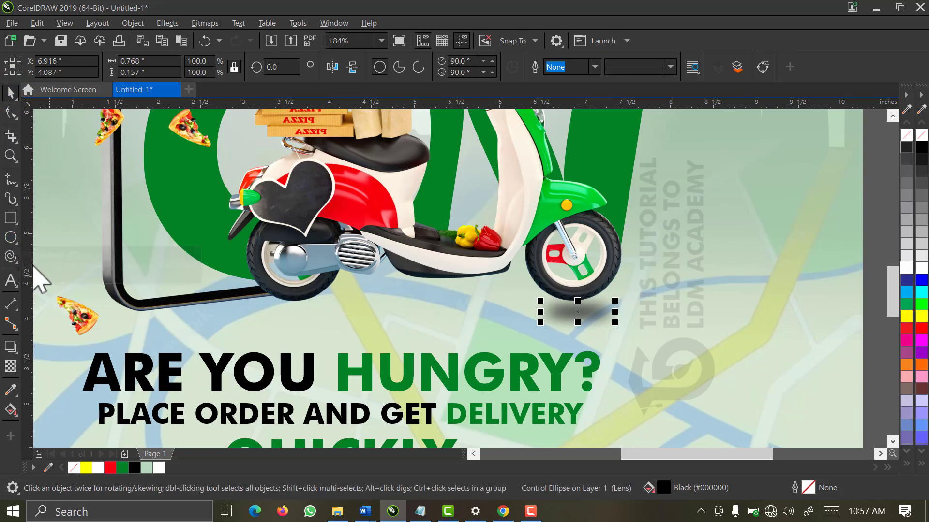
Draw a closed freehand shape under the rear wheel and fill it black
{"action": "left_click", "coordinate": [11, 180]}
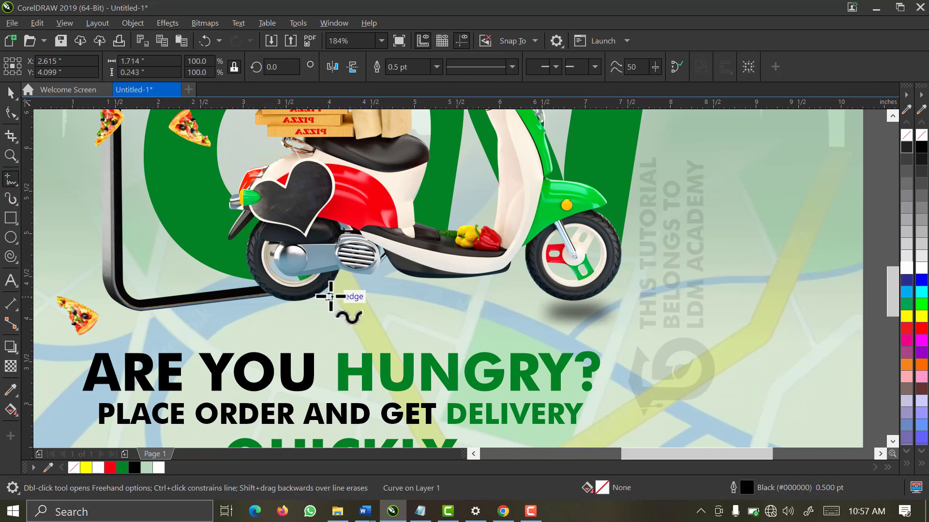
{"action": "key", "text": "ctrl+z"}
{"action": "mouse_move", "coordinate": [331, 293]}
{"action": "left_mouse_down"}
{"action": "mouse_move", "coordinate": [308, 307]}
{"action": "mouse_move", "coordinate": [245, 303]}
{"action": "mouse_move", "coordinate": [141, 321]}
{"action": "mouse_move", "coordinate": [154, 328]}
{"action": "mouse_move", "coordinate": [322, 312]}
{"action": "mouse_move", "coordinate": [333, 291]}
{"action": "left_mouse_up"}
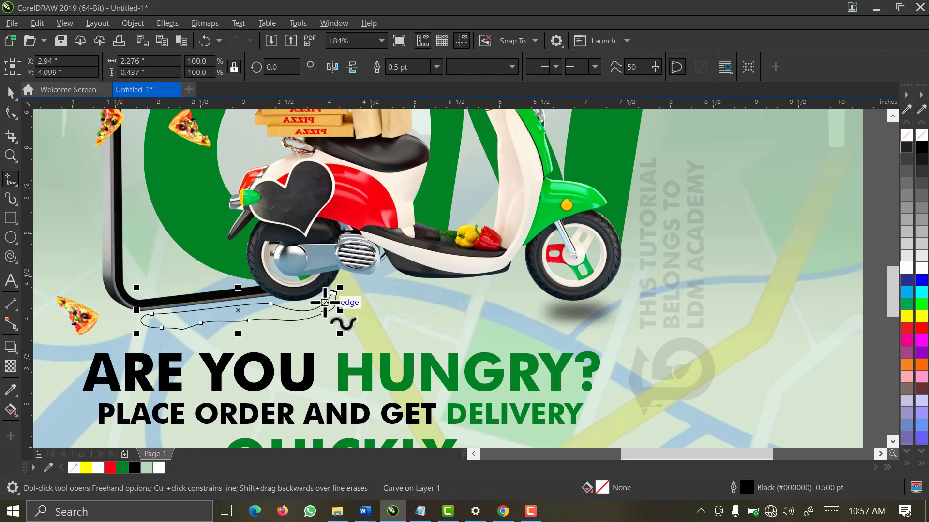
{"action": "scroll", "coordinate": [325, 303], "scroll_direction": "up", "scroll_amount": 2}
{"action": "scroll", "coordinate": [325, 330], "scroll_direction": "up", "scroll_amount": 2}
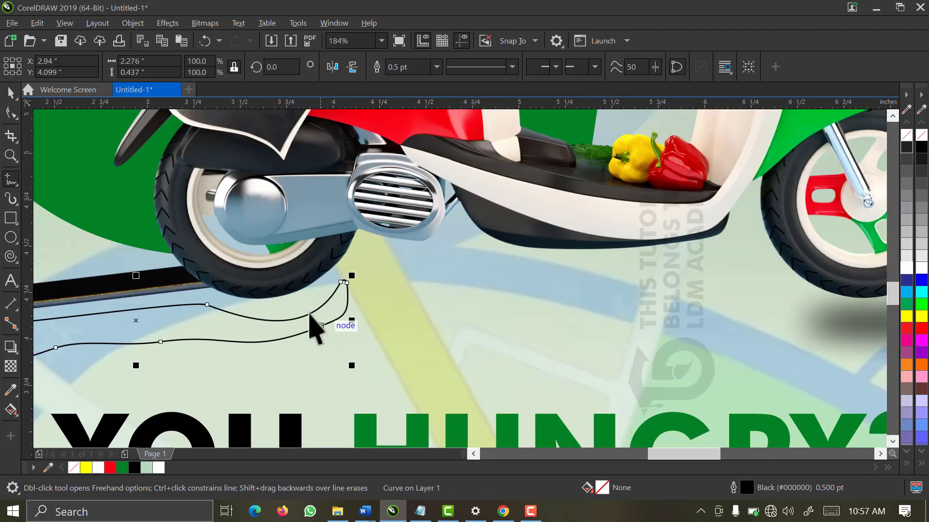
{"action": "key", "text": "space"}
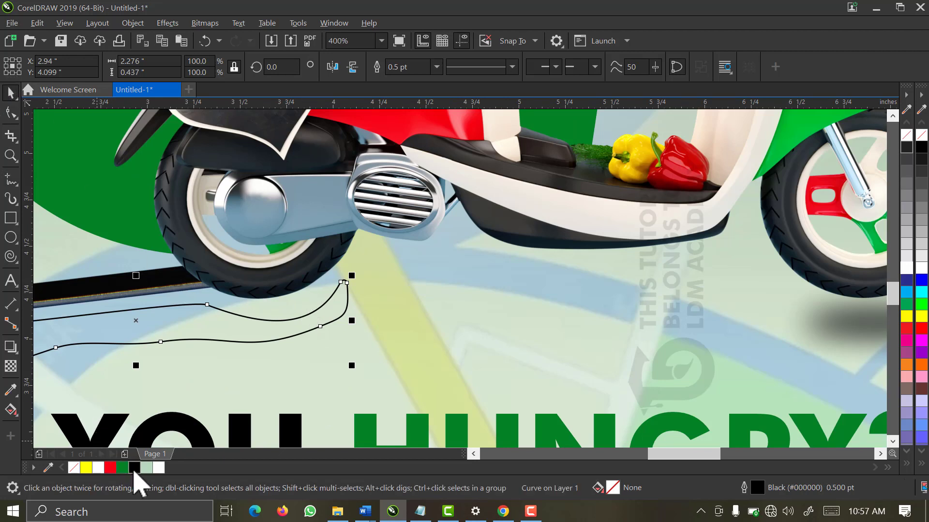
{"action": "left_click", "coordinate": [134, 468]}
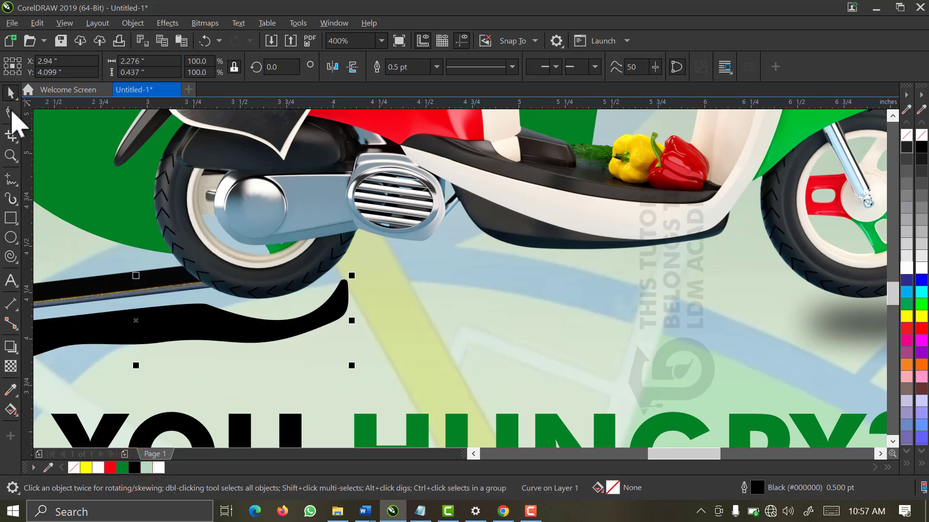
{"action": "left_click", "coordinate": [11, 112]}
{"action": "scroll", "coordinate": [249, 264], "scroll_direction": "down", "scroll_amount": 2}
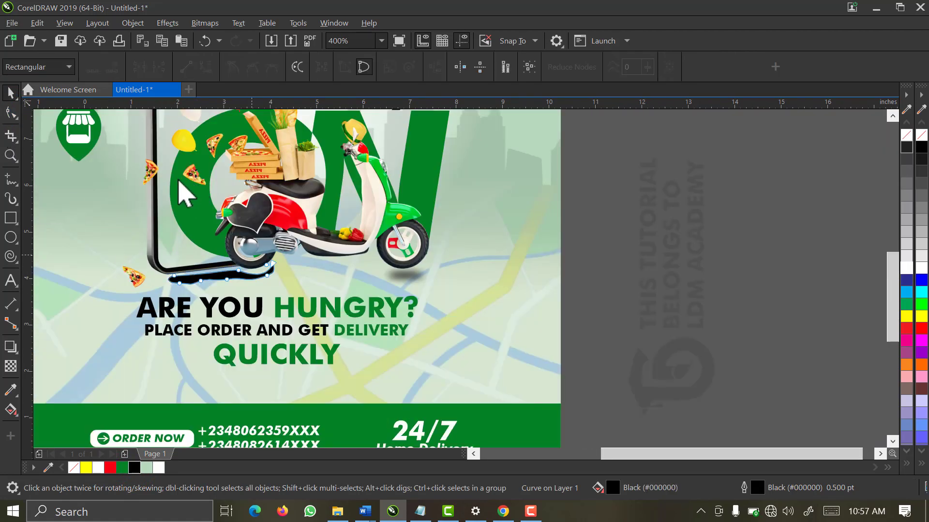
{"action": "left_click", "coordinate": [167, 22]}
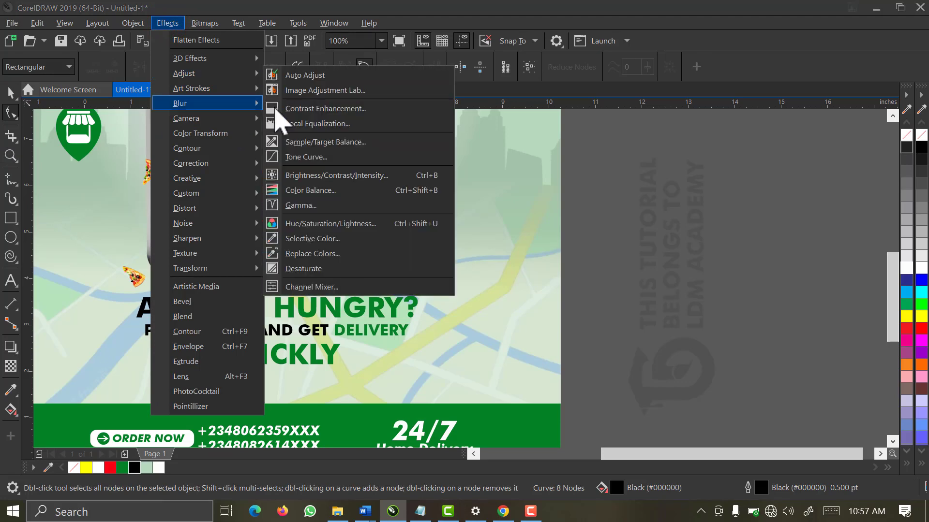
Blur the rear-wheel shadow shape with a 35.4-pixel Gaussian blur radius
{"action": "mouse_move", "coordinate": [252, 107]}
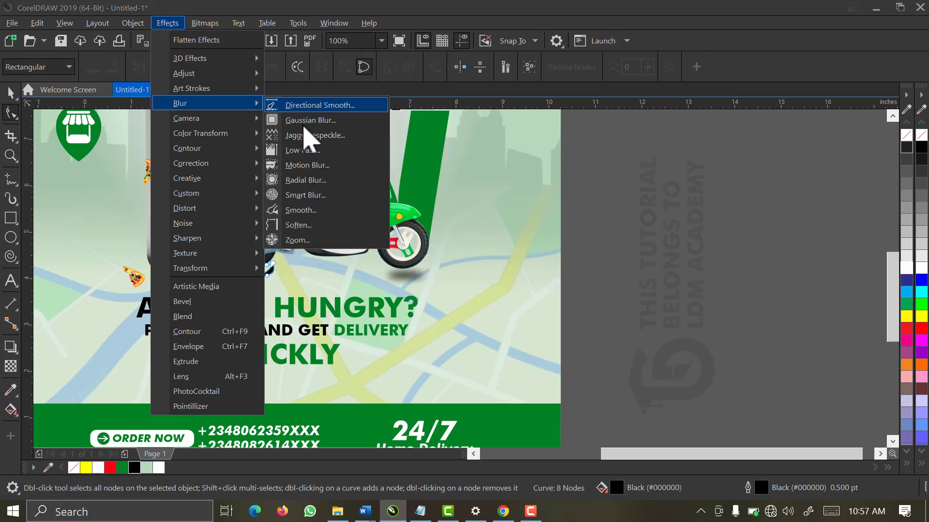
{"action": "left_click", "coordinate": [302, 121]}
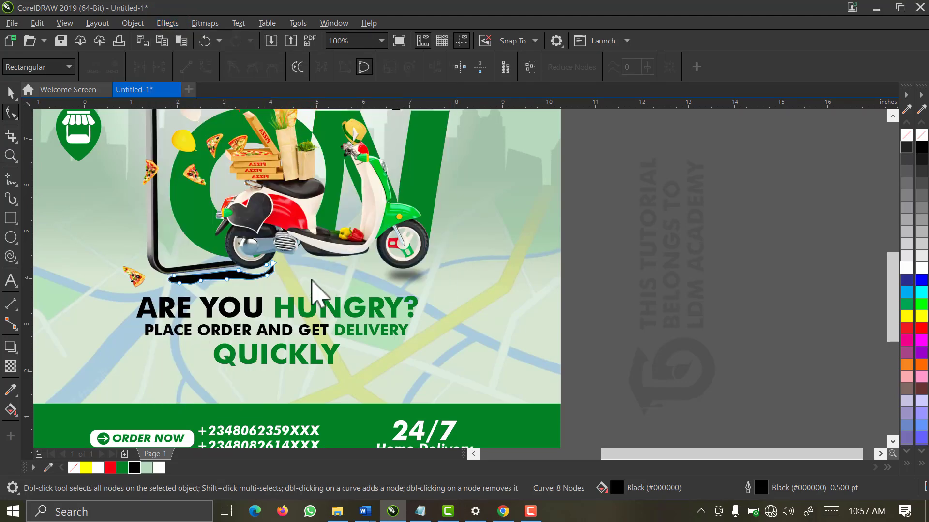
{"action": "left_click", "coordinate": [314, 281]}
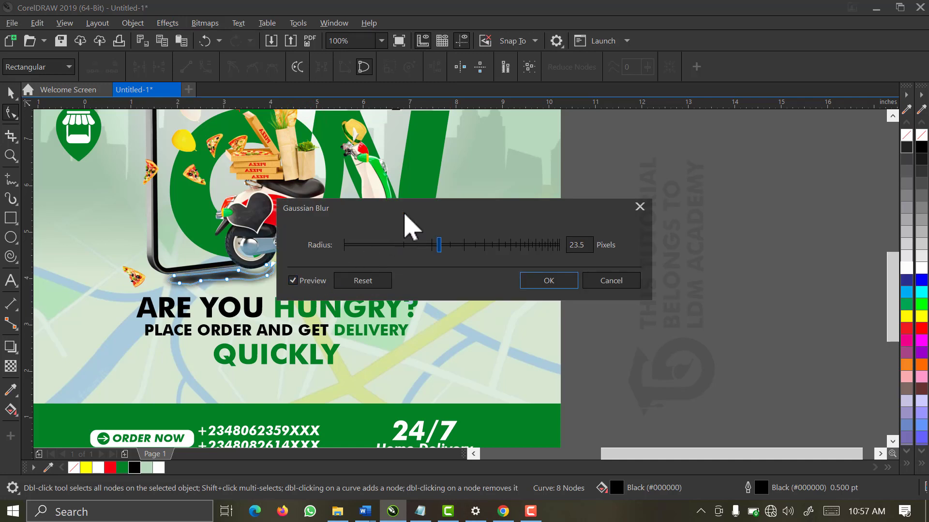
{"action": "left_click_drag", "start_coordinate": [405, 214], "coordinate": [459, 163]}
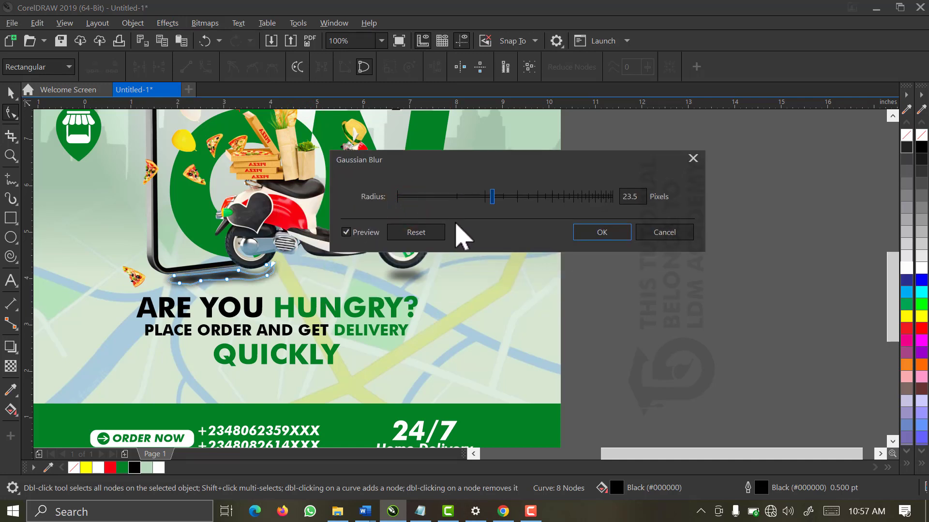
{"action": "left_click", "coordinate": [456, 196]}
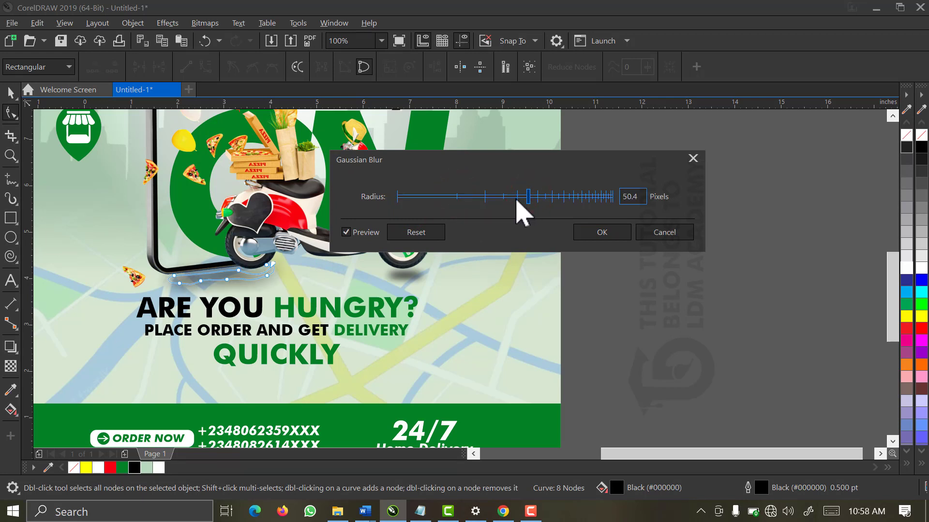
{"action": "left_click", "coordinate": [511, 196]}
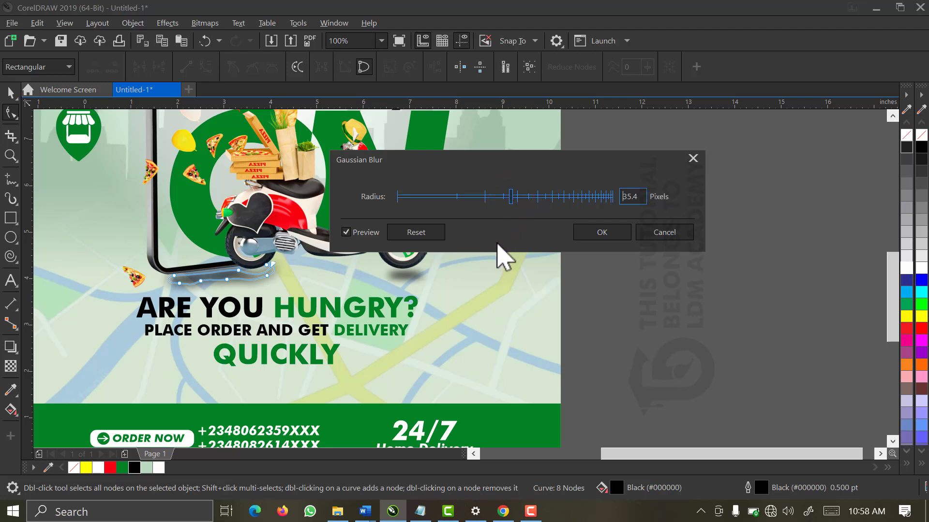
{"action": "left_click", "coordinate": [603, 233]}
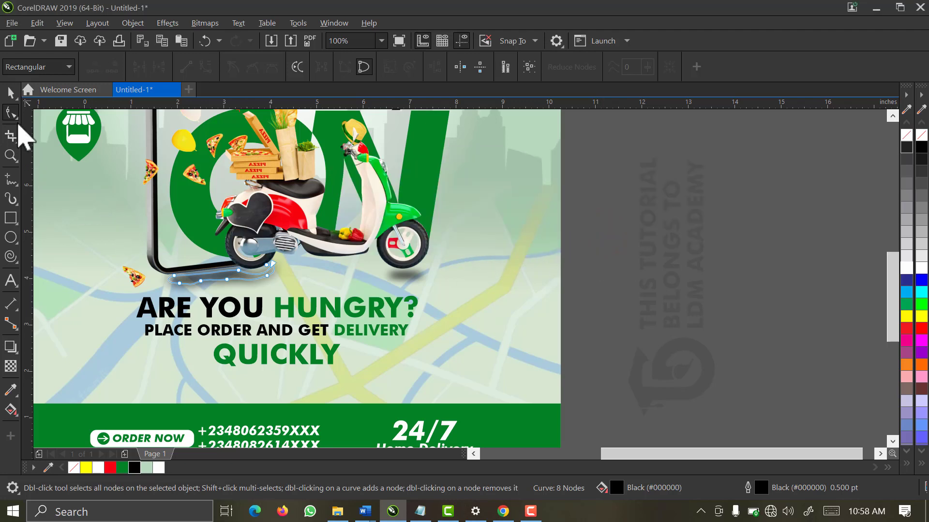
{"action": "left_click", "coordinate": [8, 89]}
Zoom in on the scooter and stretch the shadow under the phone wider
{"action": "left_click", "coordinate": [581, 227]}
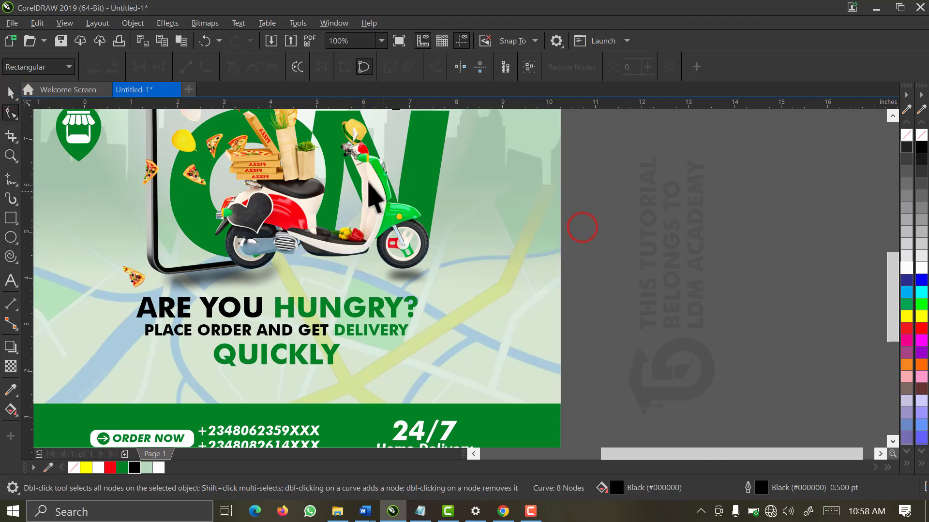
{"action": "left_click", "coordinate": [380, 41]}
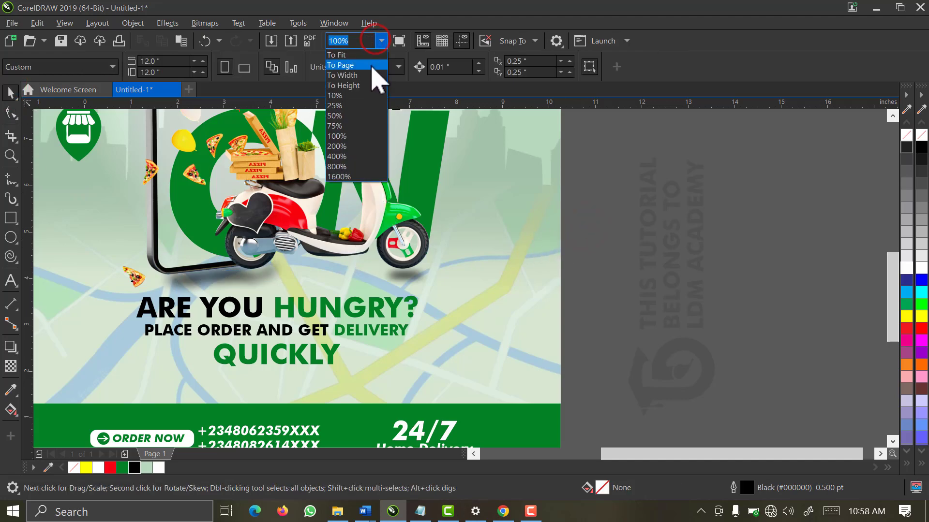
{"action": "left_click", "coordinate": [371, 66]}
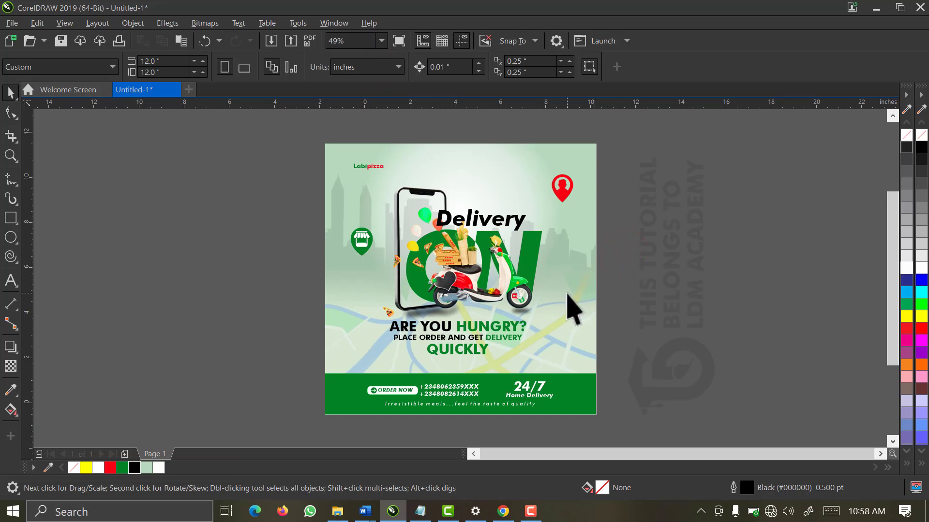
{"action": "key", "text": "z"}
{"action": "left_click_drag", "start_coordinate": [527, 259], "coordinate": [392, 360]}
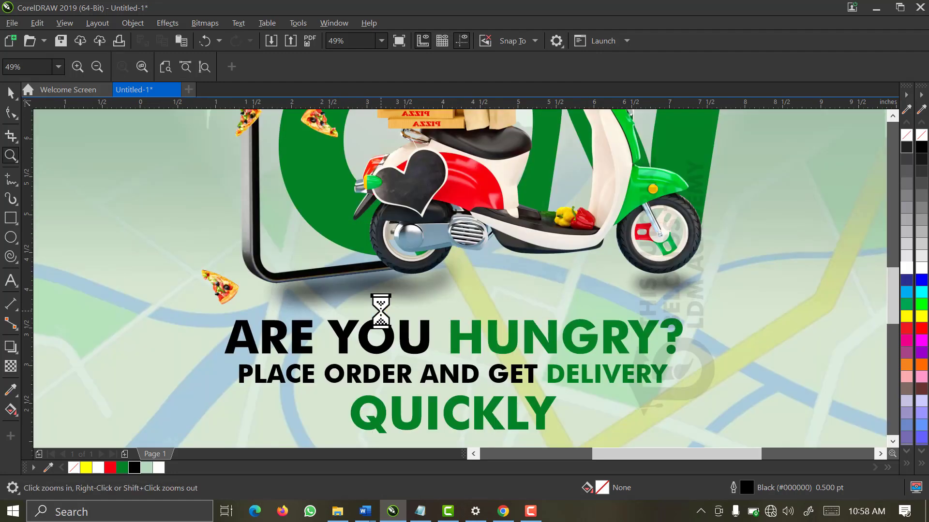
{"action": "key", "text": "space"}
{"action": "left_click", "coordinate": [341, 297]}
{"action": "left_click_drag", "start_coordinate": [268, 286], "coordinate": [256, 292]}
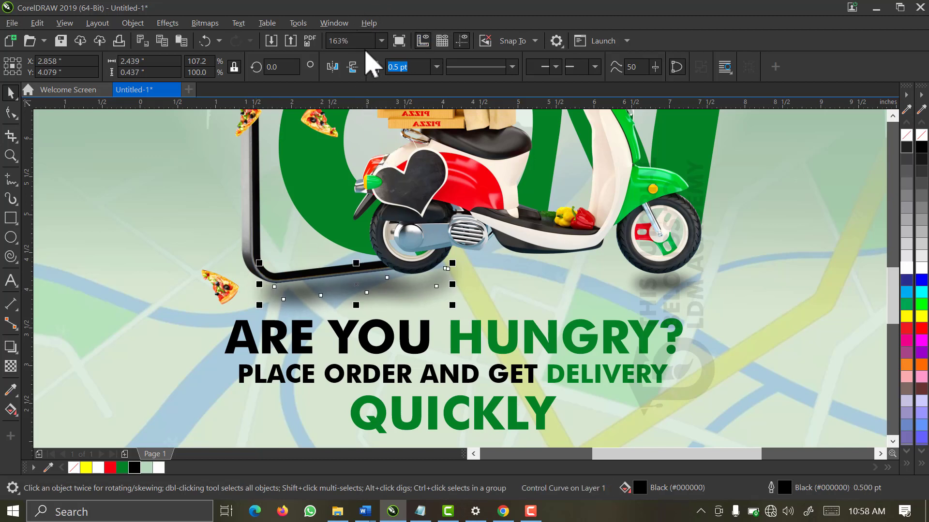
Fit the page in view and move the green shop pin slightly higher
{"action": "left_click", "coordinate": [381, 41]}
{"action": "left_click", "coordinate": [377, 80]}
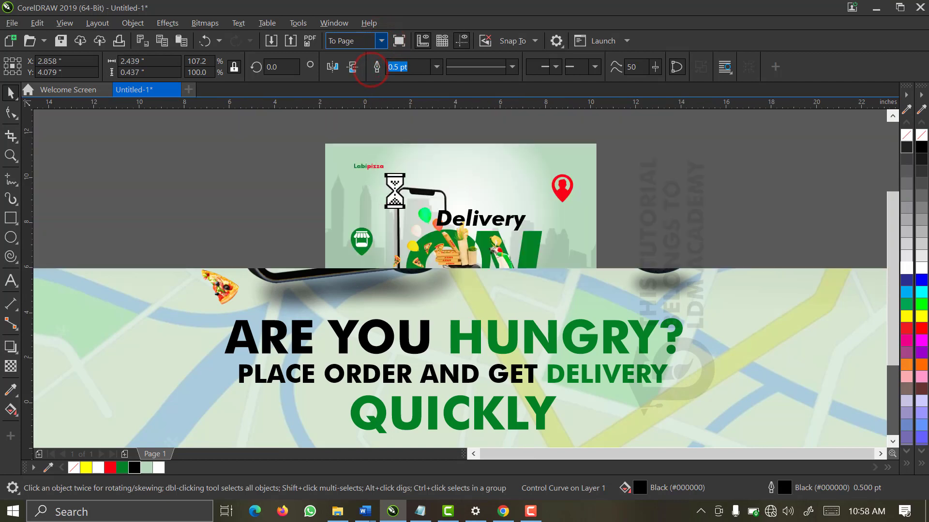
{"action": "left_click", "coordinate": [645, 223]}
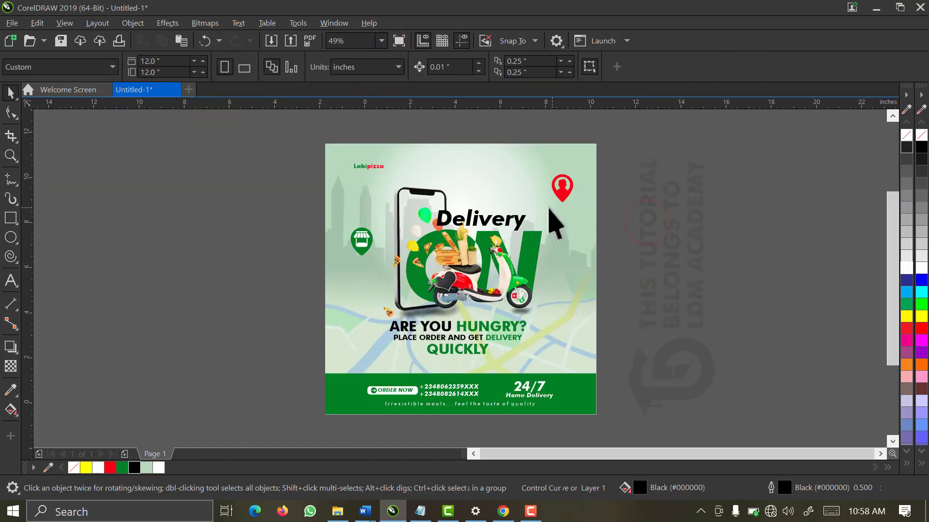
{"action": "left_click", "coordinate": [479, 273]}
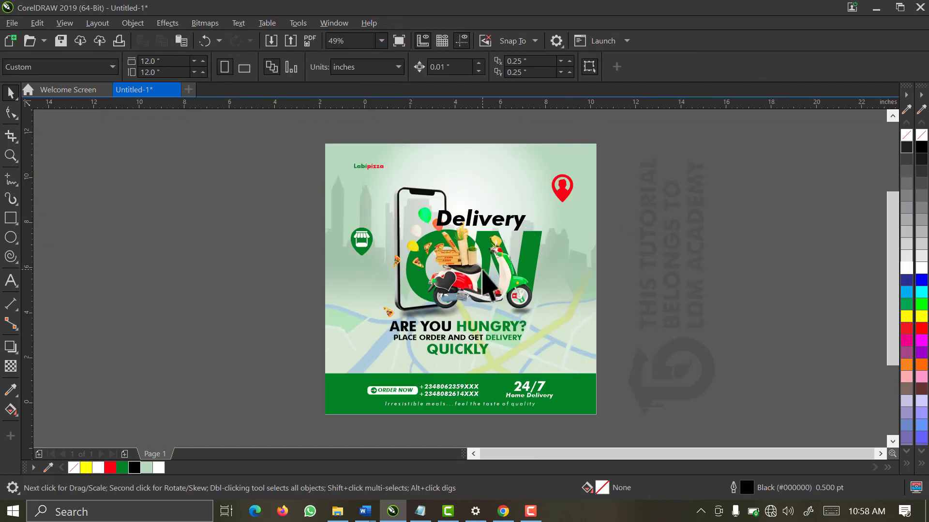
{"action": "scroll", "coordinate": [484, 281], "scroll_direction": "up", "scroll_amount": 1}
{"action": "left_click", "coordinate": [339, 208]}
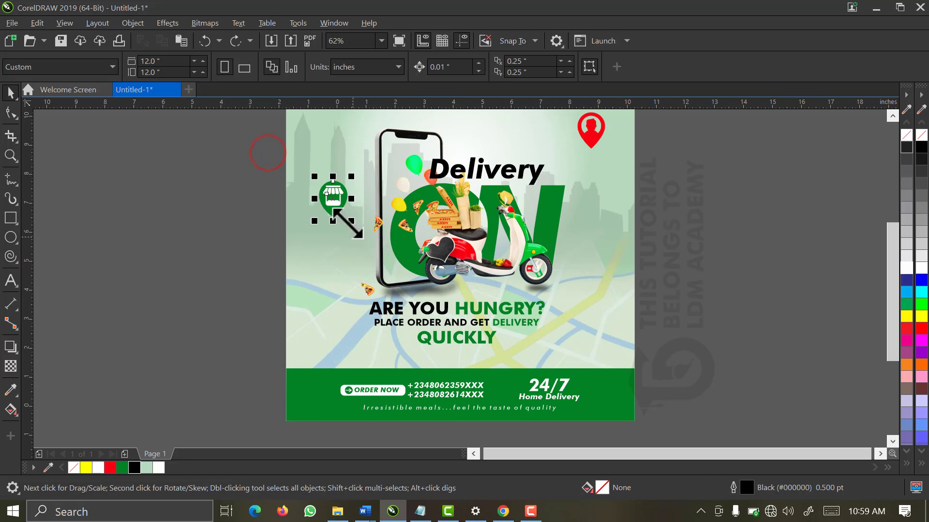
{"action": "left_click_drag", "start_coordinate": [336, 209], "coordinate": [335, 202]}
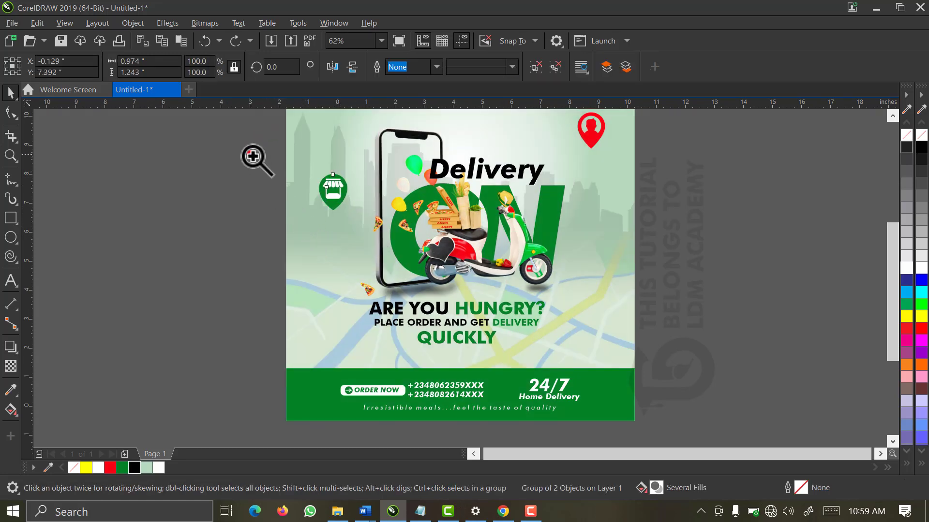
{"action": "left_click_drag", "start_coordinate": [251, 152], "coordinate": [604, 321]}
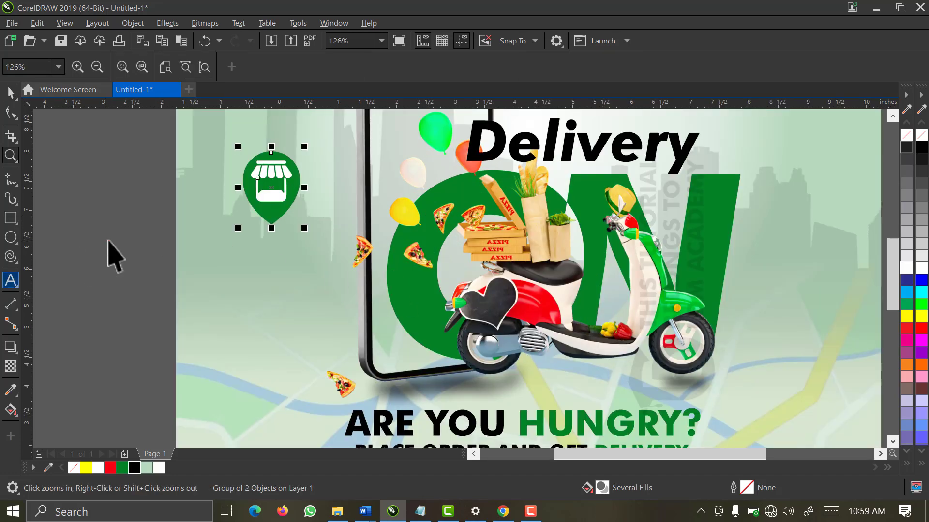
{"action": "left_click", "coordinate": [108, 239]}
Draw a freehand curve from the green pin's tip down to the scooter
{"action": "left_click", "coordinate": [9, 180]}
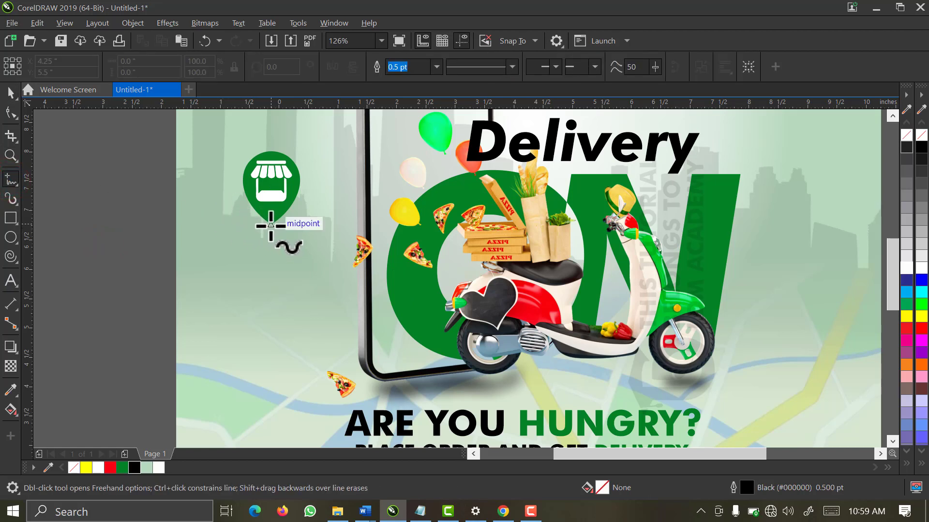
{"action": "mouse_move", "coordinate": [270, 225]}
{"action": "left_mouse_down"}
{"action": "mouse_move", "coordinate": [270, 253]}
{"action": "mouse_move", "coordinate": [286, 276]}
{"action": "mouse_move", "coordinate": [443, 328]}
{"action": "left_mouse_up"}
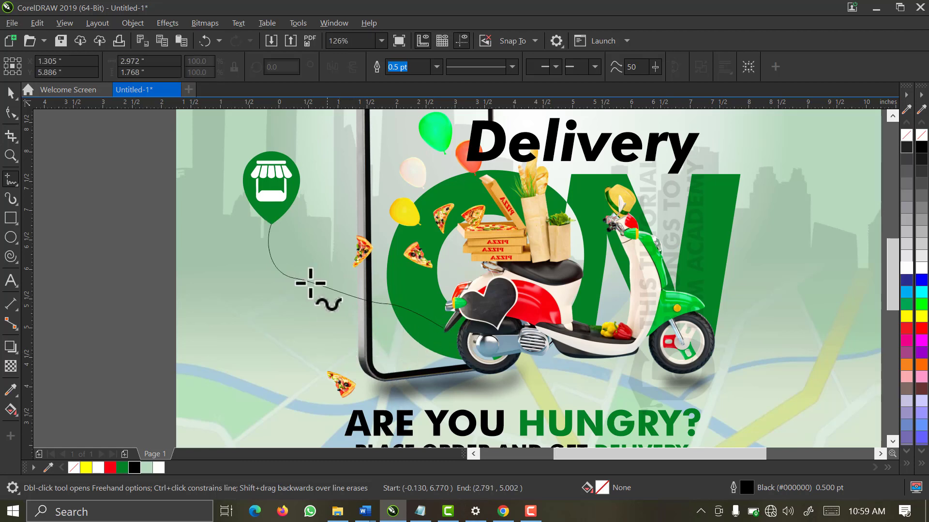
{"action": "key", "text": "ctrl+z"}
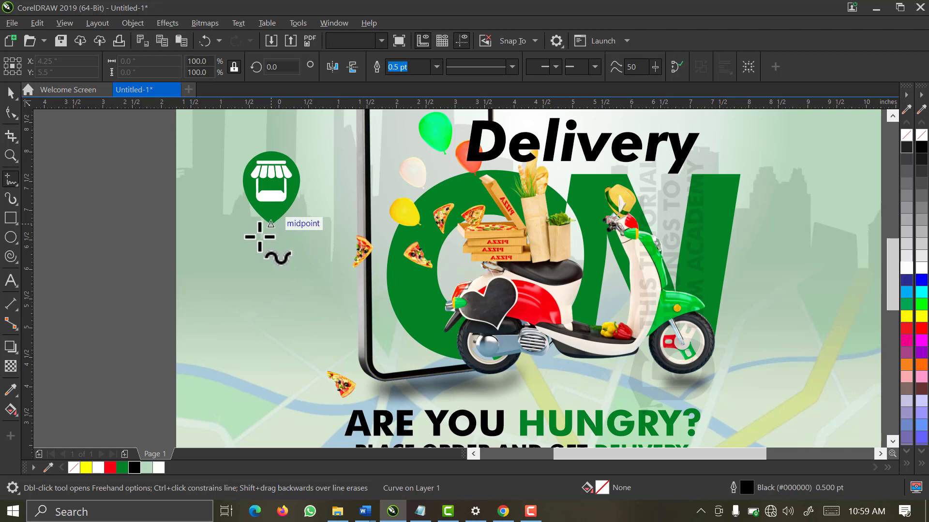
{"action": "mouse_move", "coordinate": [269, 224]}
{"action": "left_mouse_down"}
{"action": "mouse_move", "coordinate": [274, 245]}
{"action": "mouse_move", "coordinate": [306, 248]}
{"action": "mouse_move", "coordinate": [444, 328]}
{"action": "left_mouse_up"}
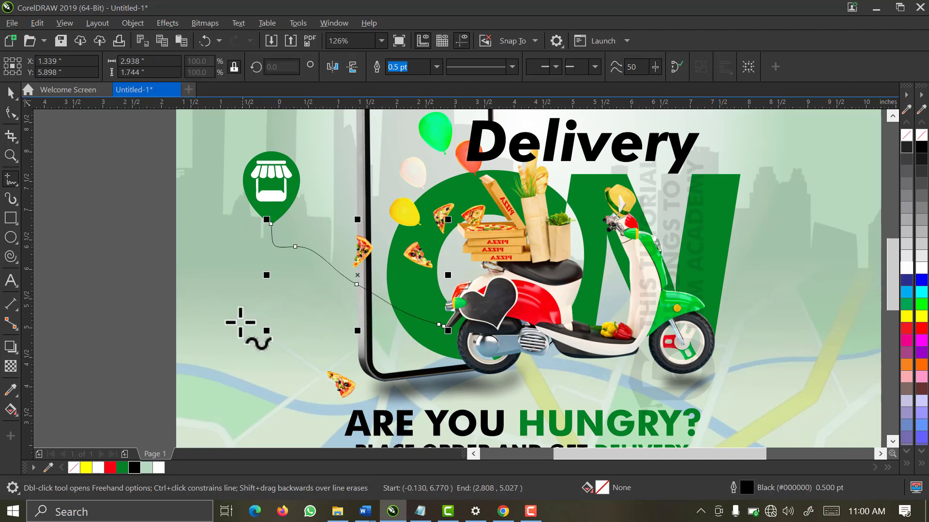
{"action": "key", "text": "space"}
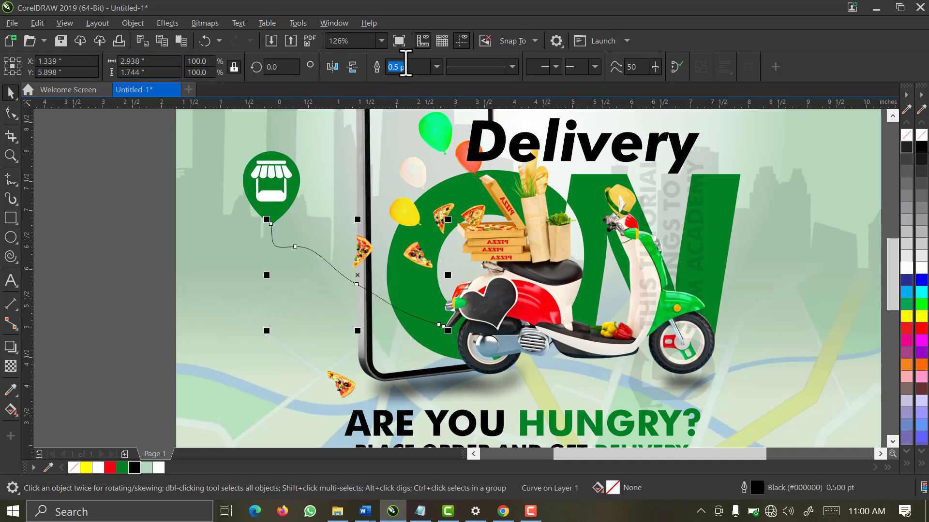
Set the curve's outline width to 1.0 pt
{"action": "left_click", "coordinate": [436, 67]}
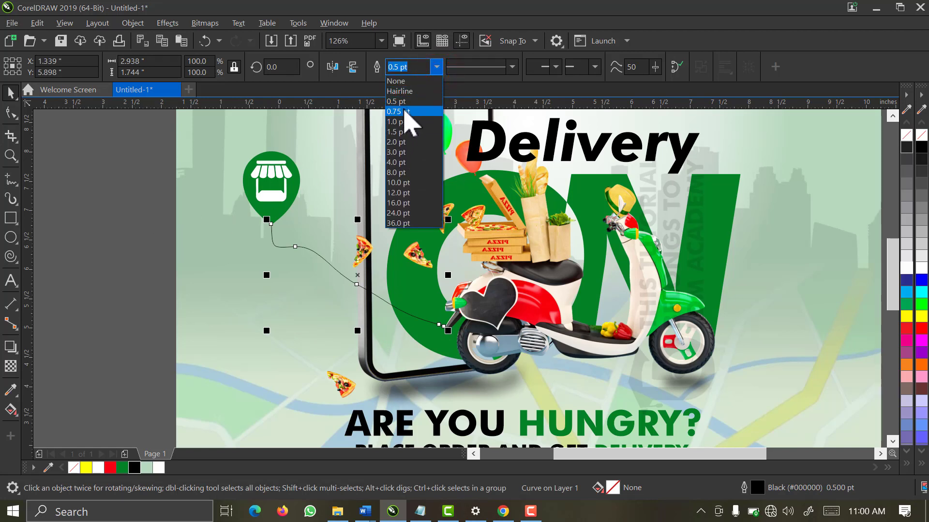
{"action": "left_click", "coordinate": [367, 81]}
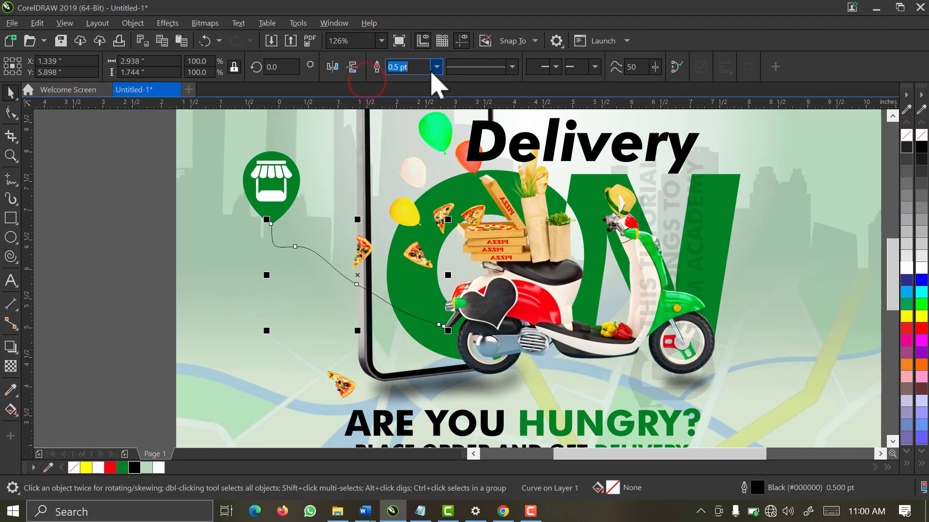
{"action": "left_click", "coordinate": [436, 68]}
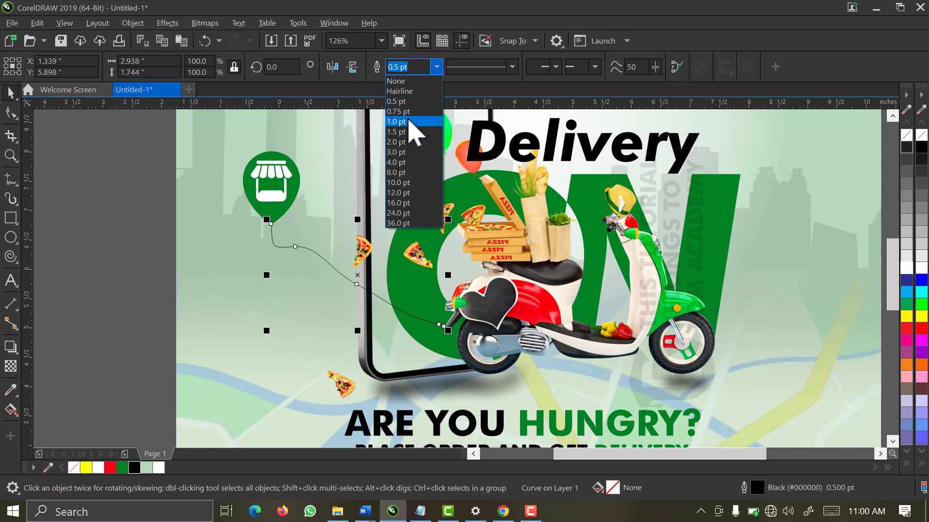
{"action": "left_click", "coordinate": [401, 121]}
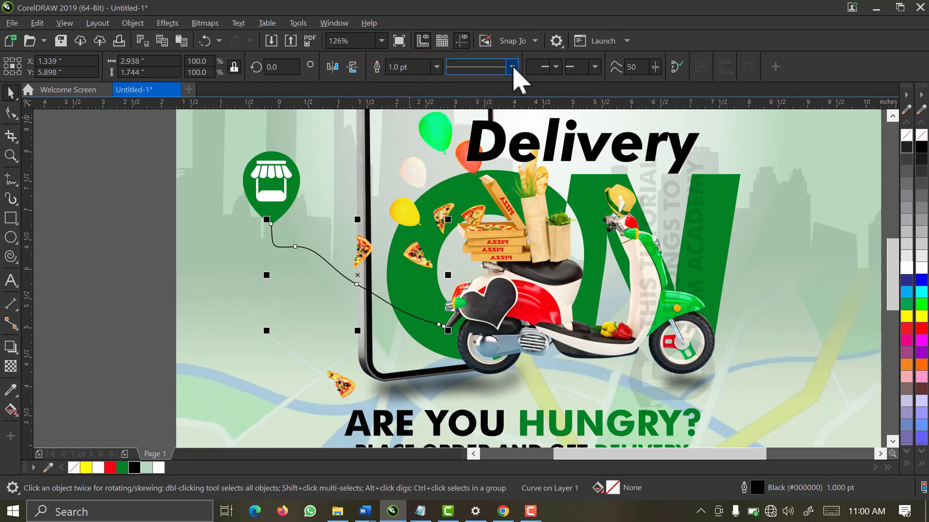
{"action": "left_click", "coordinate": [512, 67]}
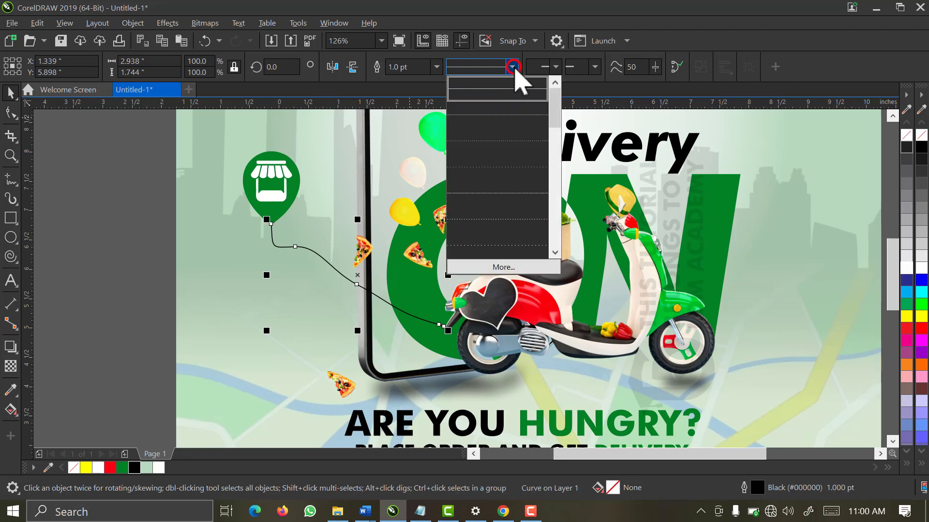
Reshape the route curve's nodes to smooth its bend near the pin
{"action": "left_click", "coordinate": [263, 169]}
{"action": "scroll", "coordinate": [339, 299], "scroll_direction": "up", "scroll_amount": 1}
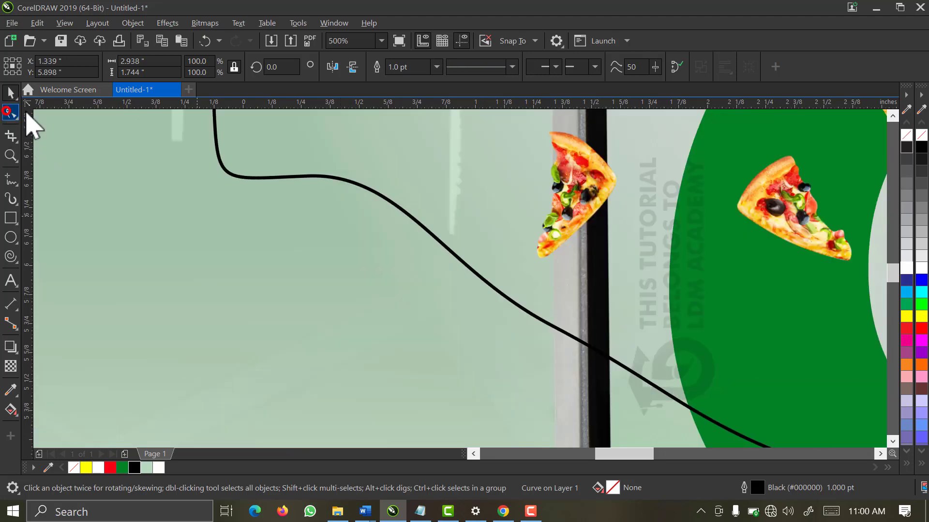
{"action": "left_click", "coordinate": [10, 112]}
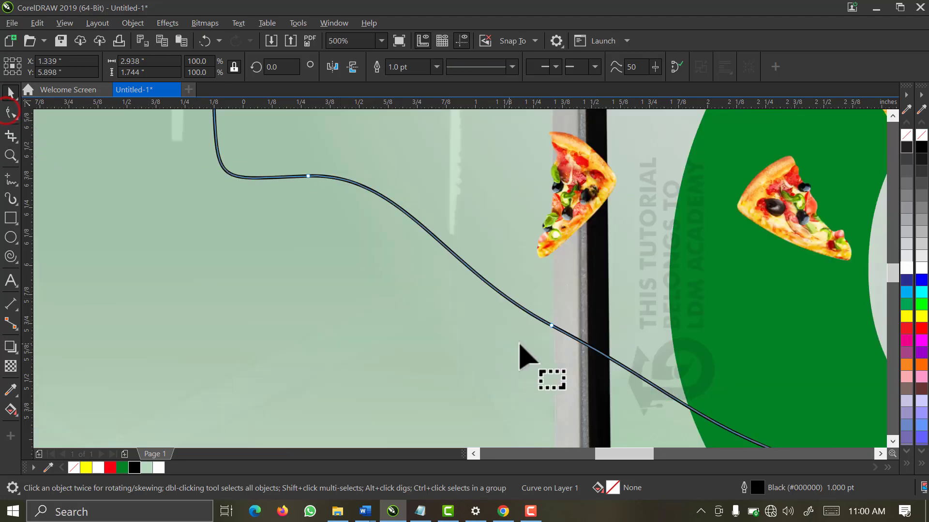
{"action": "left_click", "coordinate": [550, 325]}
{"action": "scroll", "coordinate": [552, 325], "scroll_direction": "down", "scroll_amount": 2}
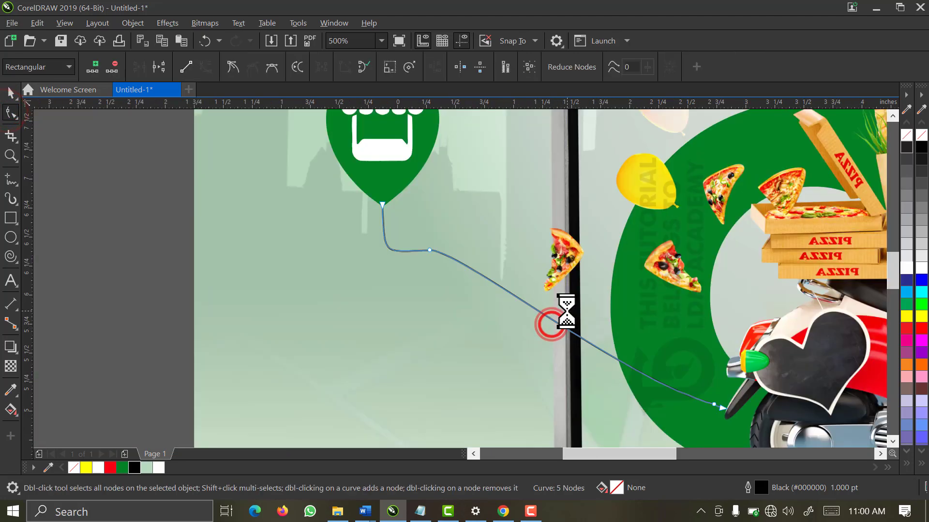
{"action": "left_click_drag", "start_coordinate": [629, 360], "coordinate": [645, 348]}
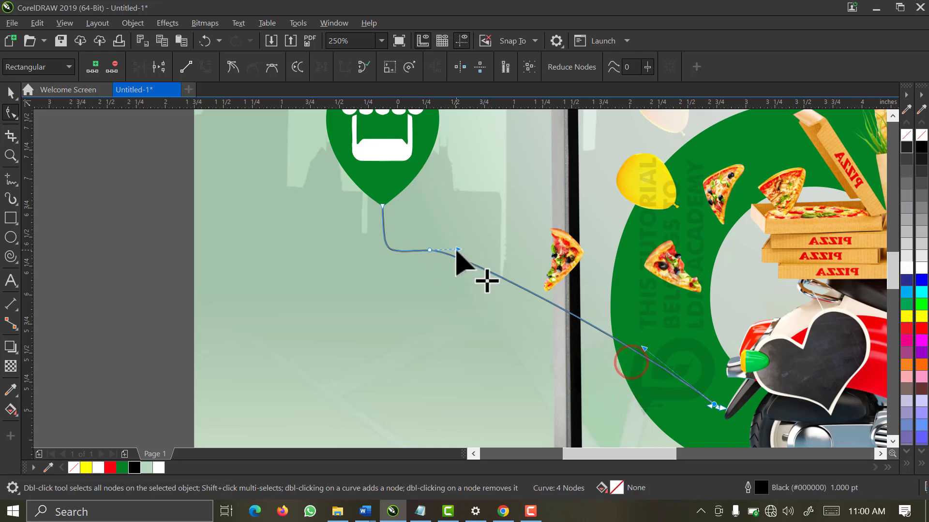
{"action": "left_click_drag", "start_coordinate": [457, 250], "coordinate": [519, 250]}
{"action": "key", "text": "space"}
{"action": "scroll", "coordinate": [567, 351], "scroll_direction": "down", "scroll_amount": 2}
{"action": "scroll", "coordinate": [463, 322], "scroll_direction": "down", "scroll_amount": 1}
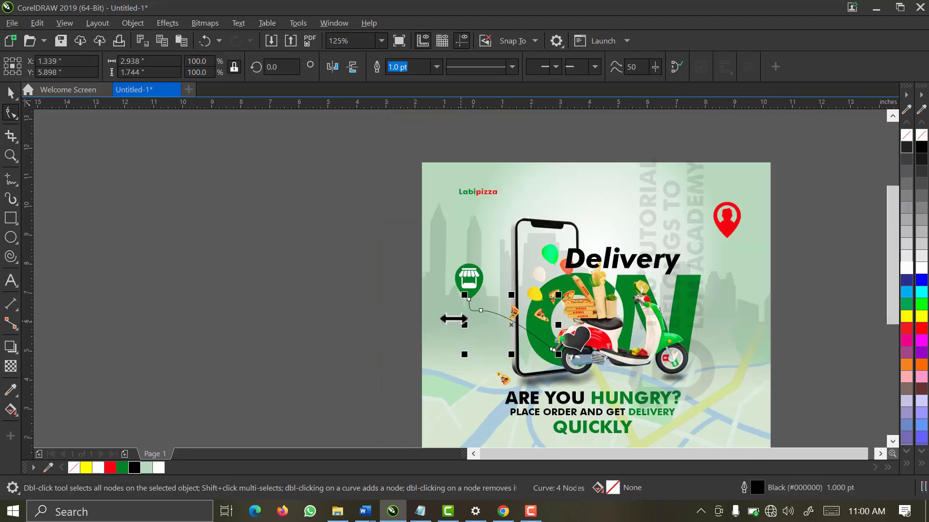
{"action": "key", "text": "F2"}
{"action": "left_click_drag", "start_coordinate": [401, 199], "coordinate": [646, 391]}
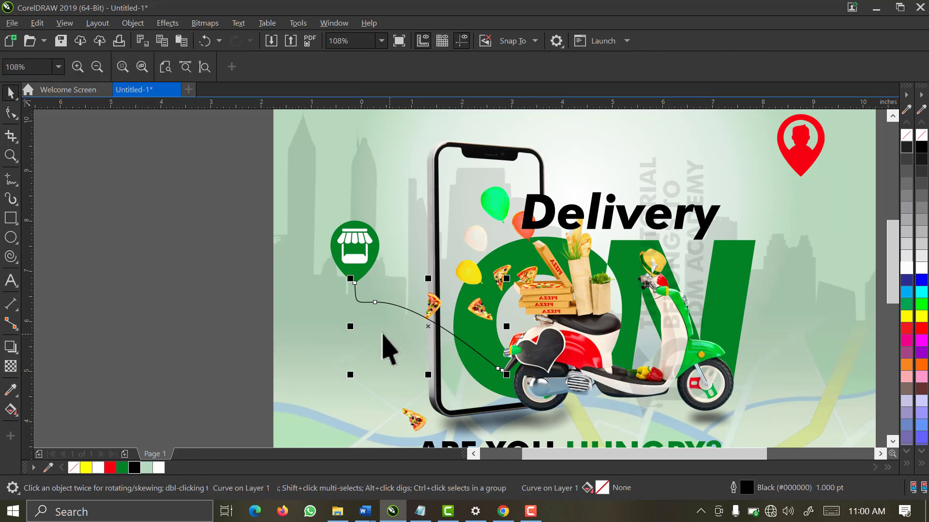
{"action": "key", "text": "space"}
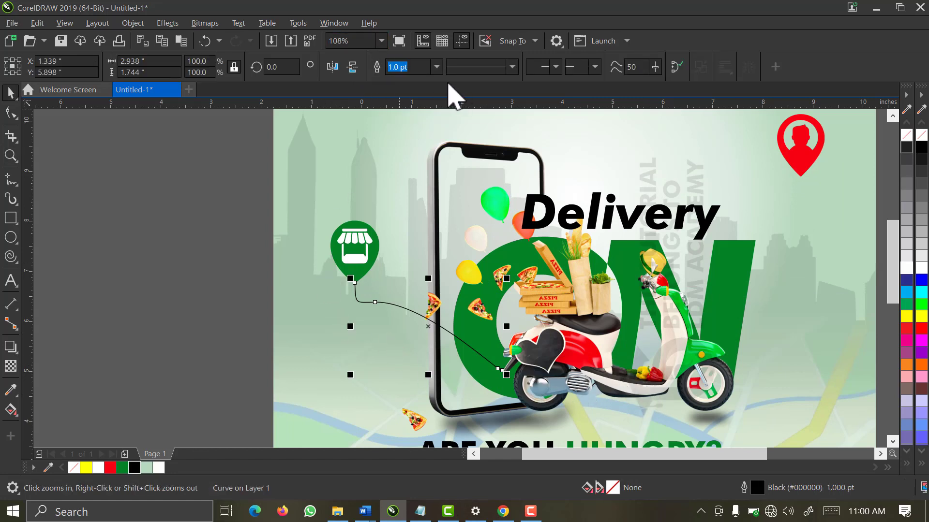
Make the route curve a dotted 1.5 pt line
{"action": "left_click", "coordinate": [437, 67]}
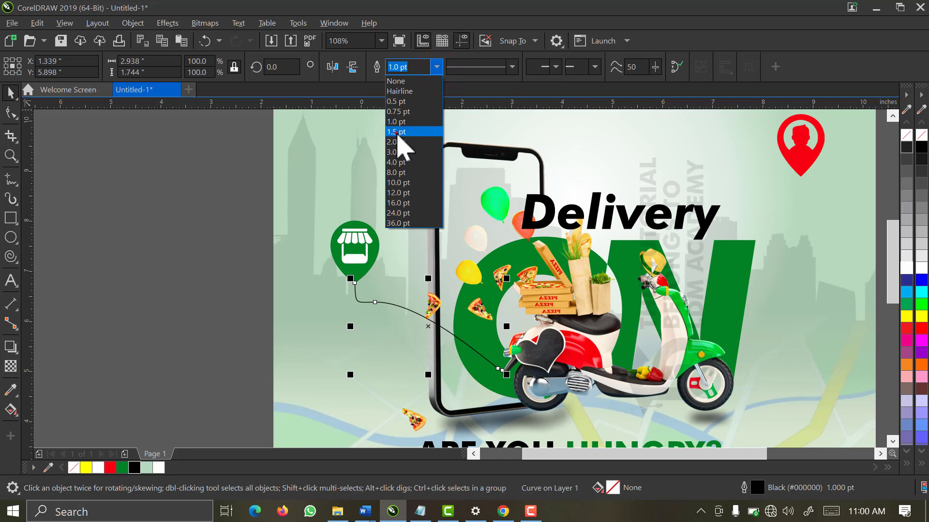
{"action": "left_click", "coordinate": [397, 132]}
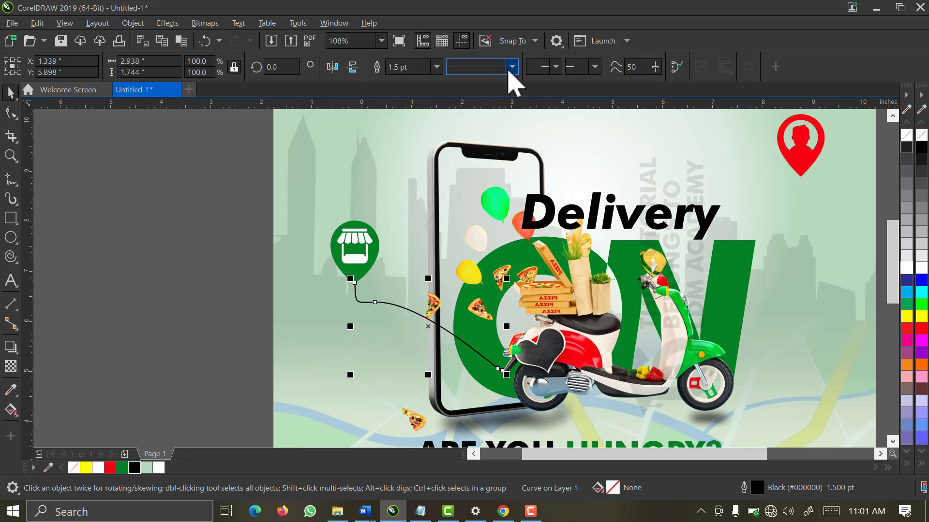
{"action": "left_click", "coordinate": [508, 70]}
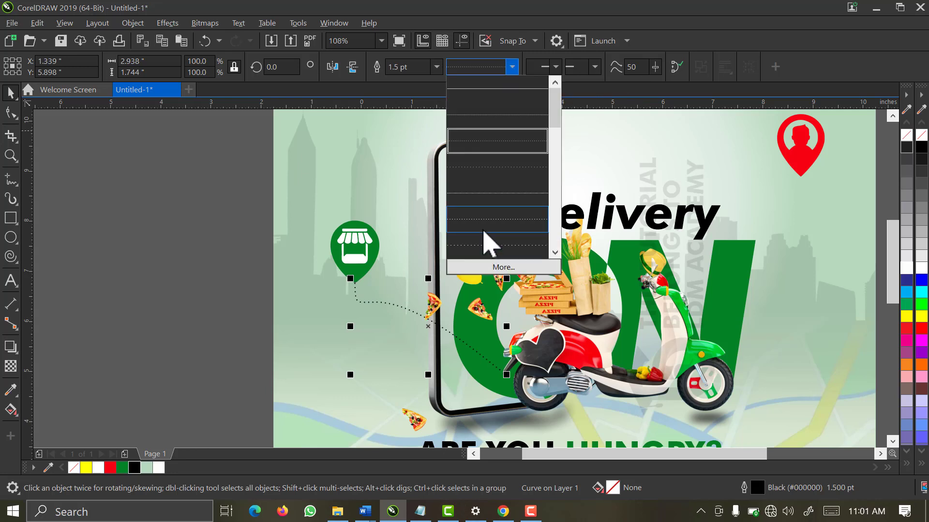
{"action": "left_click", "coordinate": [482, 222]}
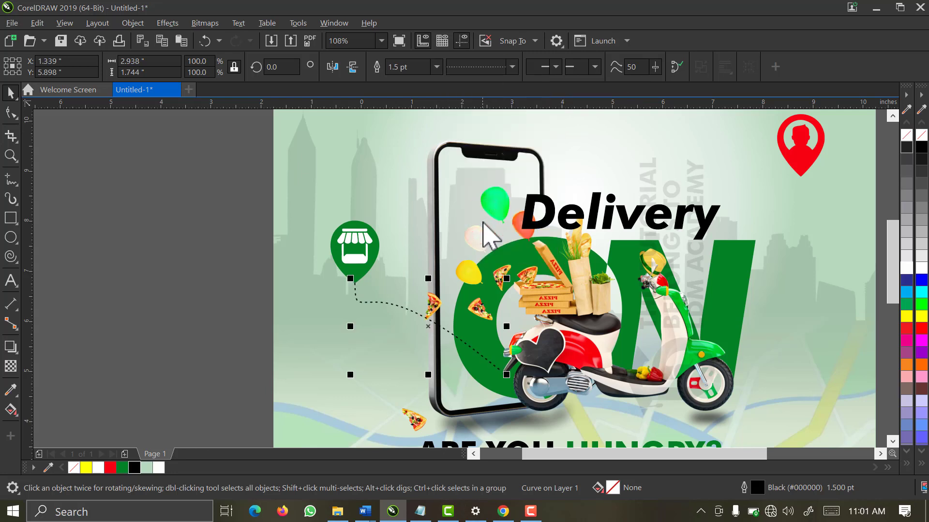
{"action": "left_click", "coordinate": [510, 68]}
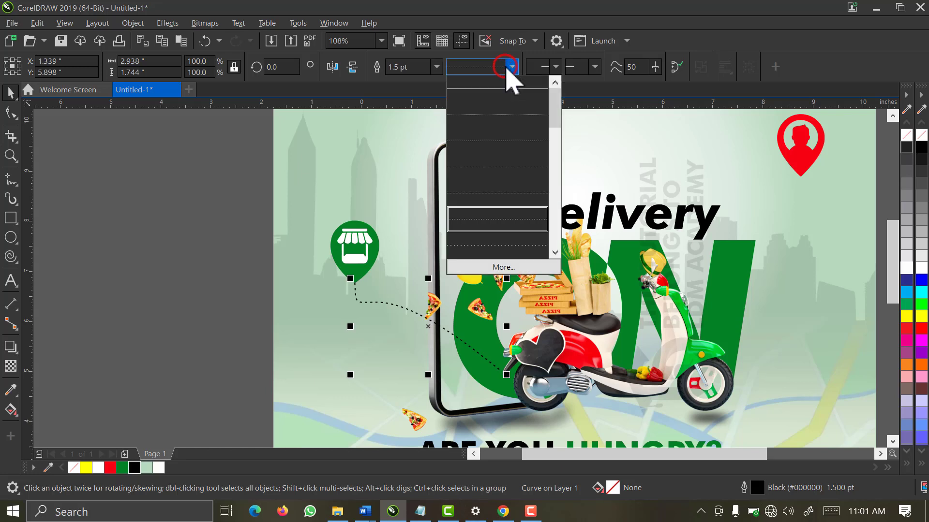
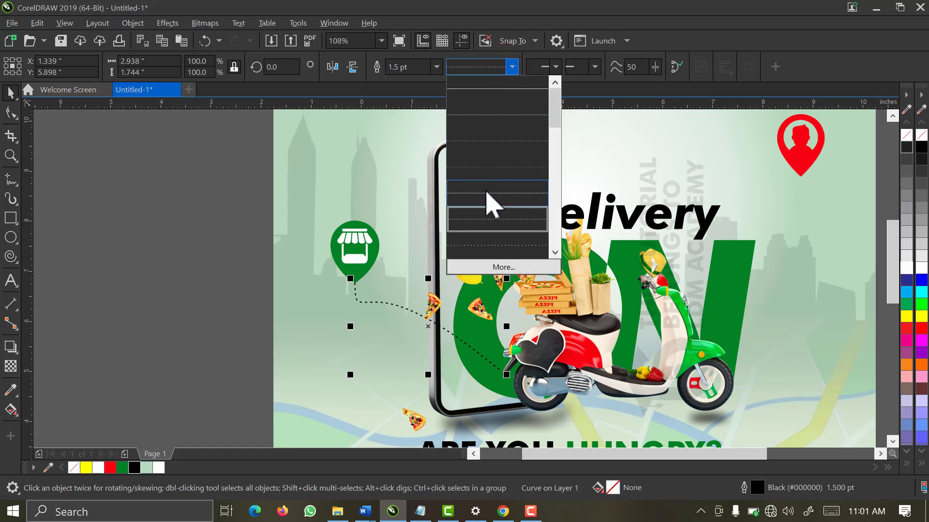
Apply the dotted line style to the shop-pin route, then zoom in on the whole flyer
{"action": "left_click", "coordinate": [502, 220]}
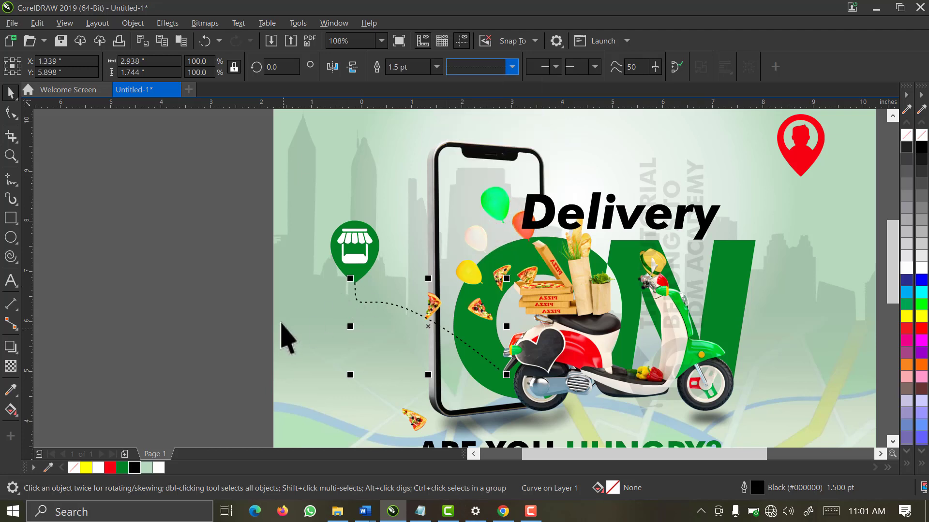
{"action": "scroll", "coordinate": [250, 281], "scroll_direction": "down", "scroll_amount": 4}
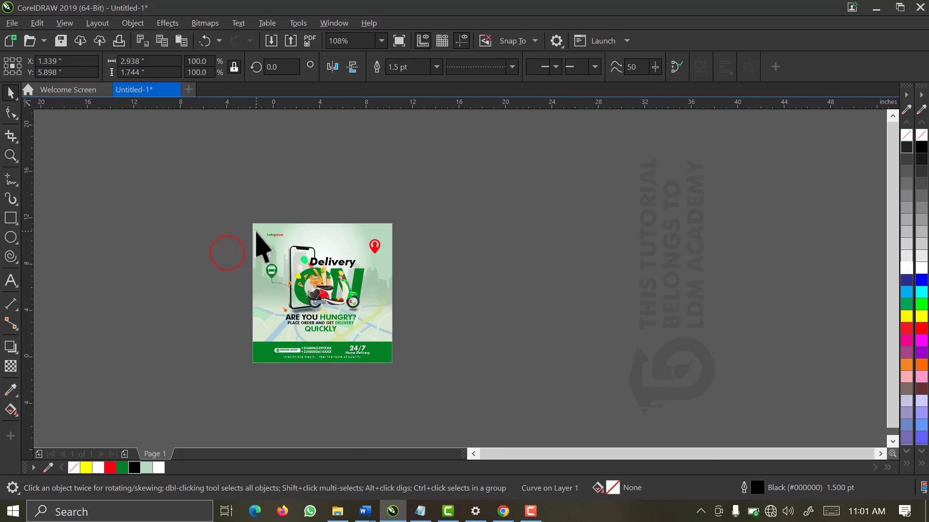
{"action": "left_click_drag", "start_coordinate": [430, 208], "coordinate": [252, 370]}
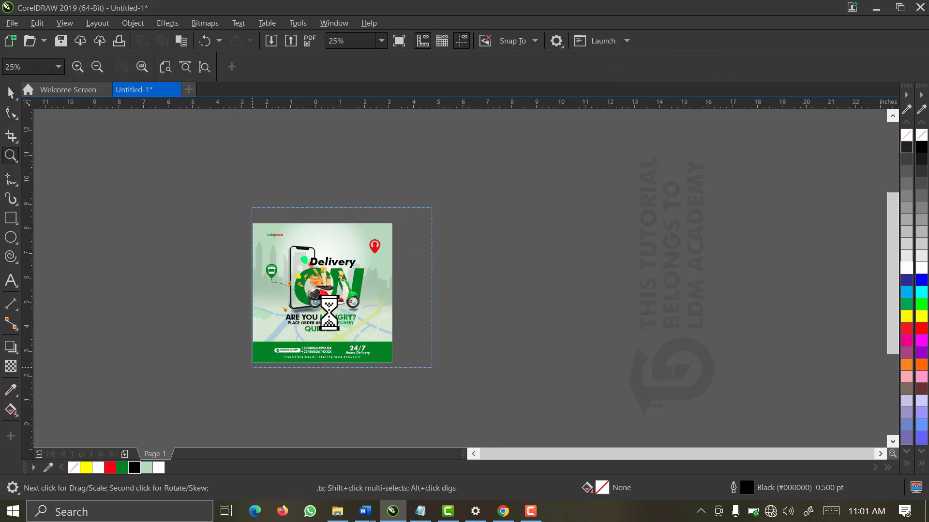
{"action": "left_click_drag", "start_coordinate": [601, 153], "coordinate": [424, 375]}
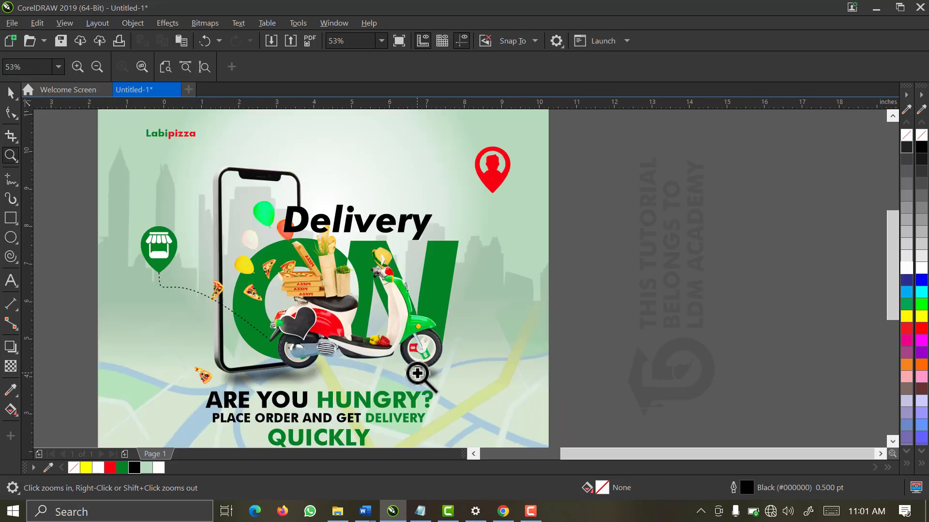
{"action": "key", "text": "space"}
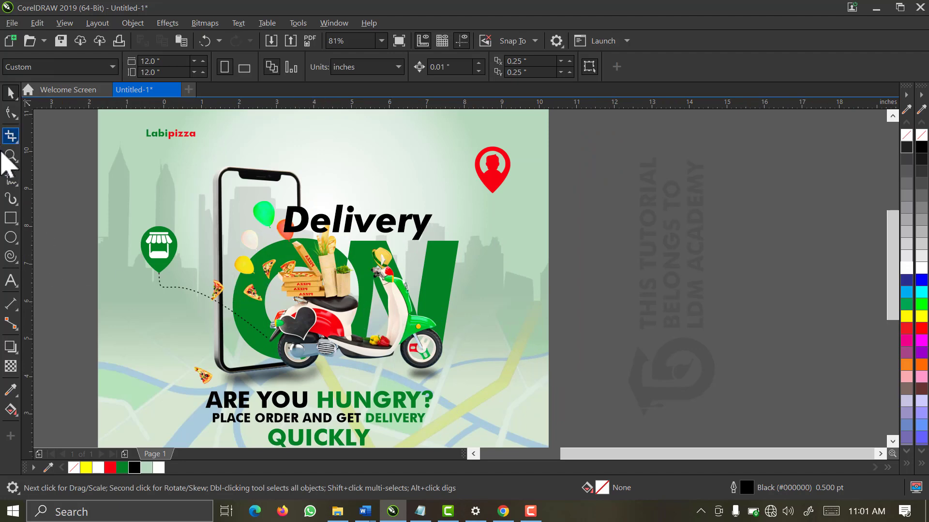
Draw a freehand curve from the red pin down to the green N
{"action": "left_click", "coordinate": [10, 180]}
{"action": "scroll", "coordinate": [490, 174], "scroll_direction": "up", "scroll_amount": 3}
{"action": "mouse_move", "coordinate": [491, 118]}
{"action": "left_mouse_down"}
{"action": "mouse_move", "coordinate": [484, 167]}
{"action": "mouse_move", "coordinate": [423, 253]}
{"action": "mouse_move", "coordinate": [383, 361]}
{"action": "left_mouse_up"}
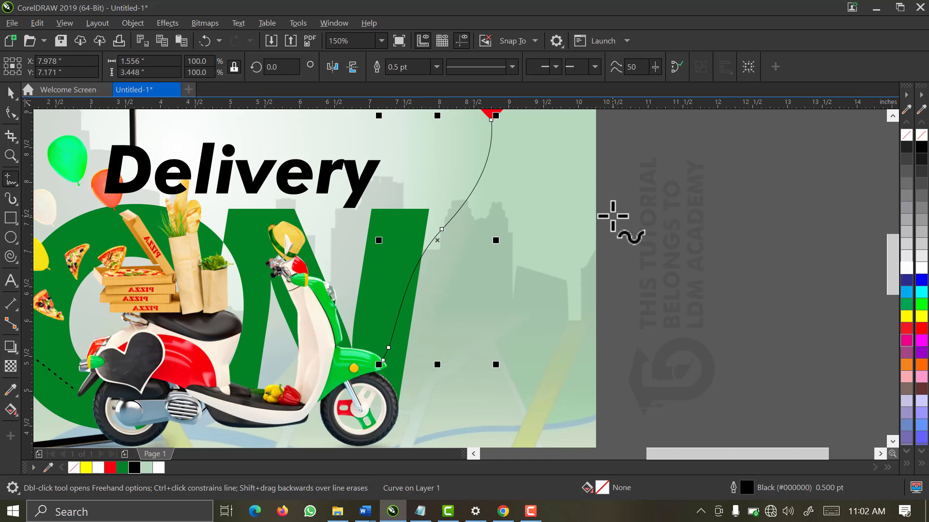
Delete an extra node and drag the middle node to bend the curve into a smooth arc
{"action": "left_click", "coordinate": [10, 112]}
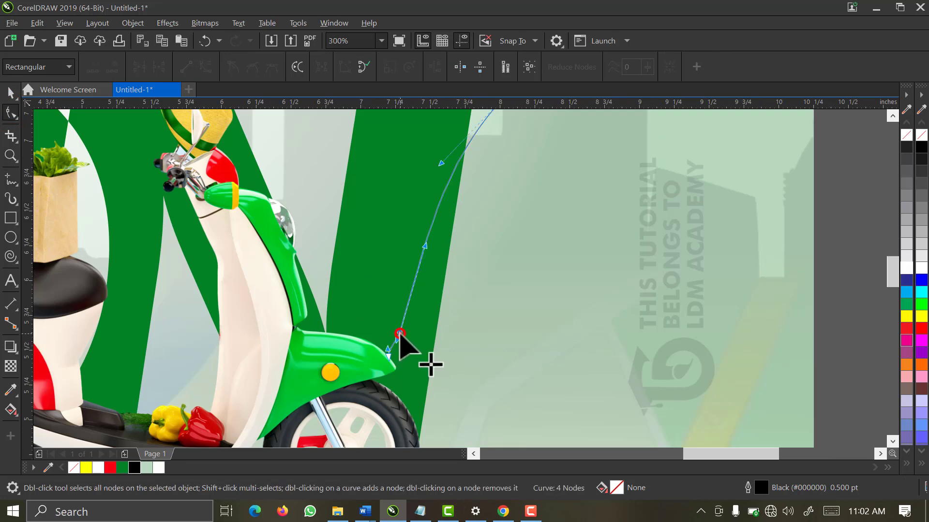
{"action": "double_click", "coordinate": [399, 334]}
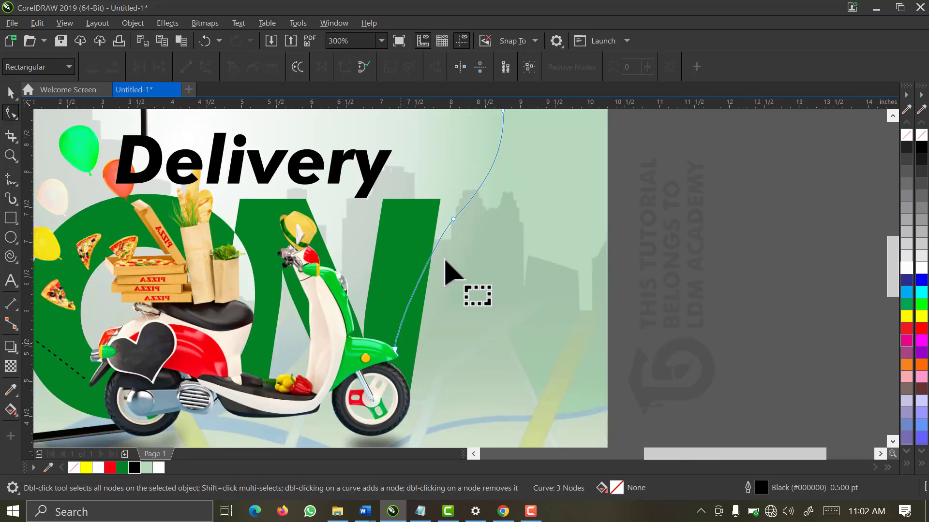
{"action": "left_click", "coordinate": [453, 220]}
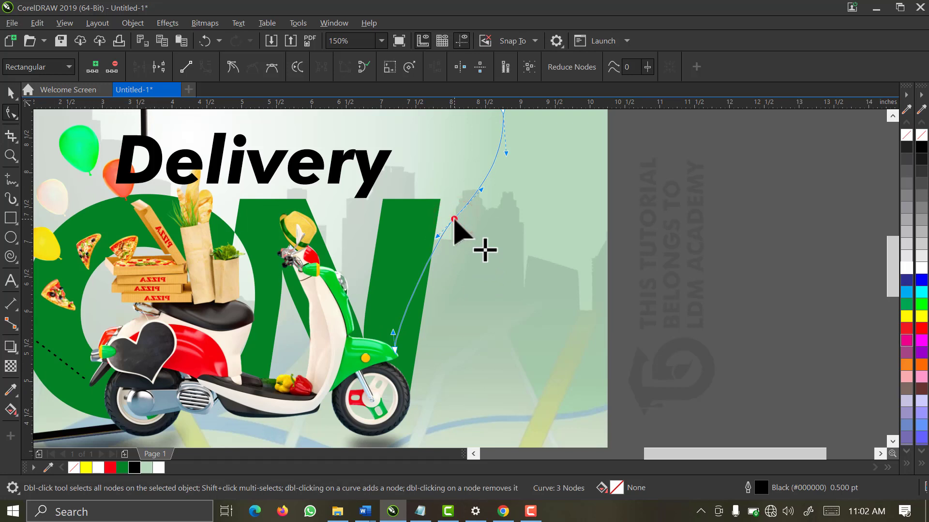
{"action": "left_click_drag", "start_coordinate": [454, 220], "coordinate": [450, 214]}
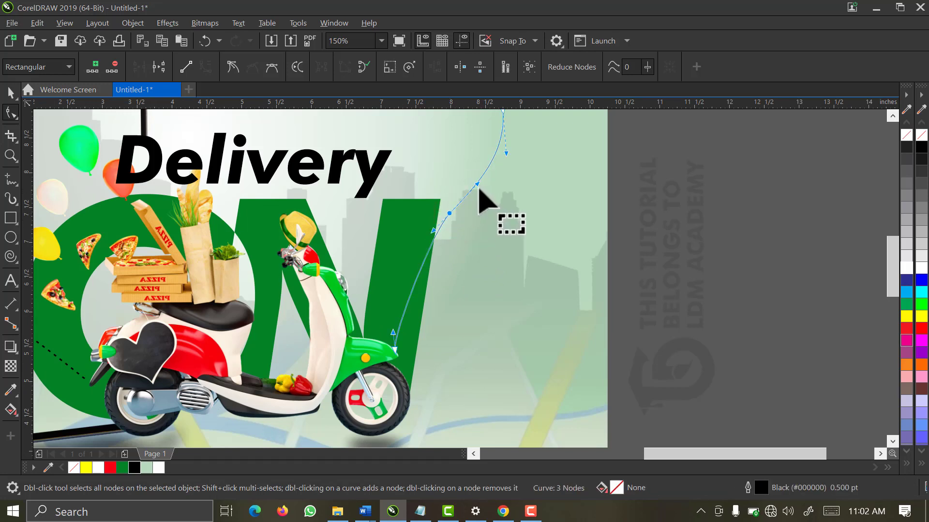
{"action": "left_click_drag", "start_coordinate": [478, 184], "coordinate": [487, 189]}
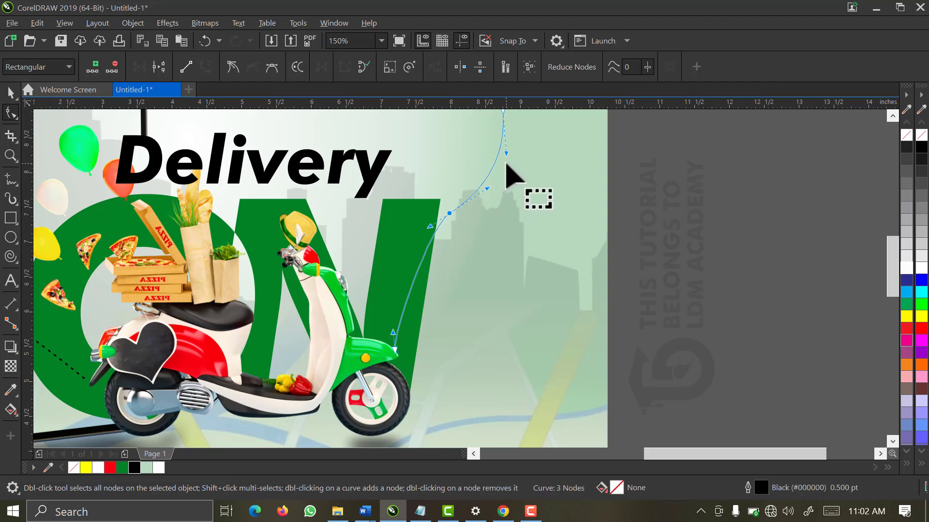
{"action": "scroll", "coordinate": [507, 164], "scroll_direction": "down", "scroll_amount": 1}
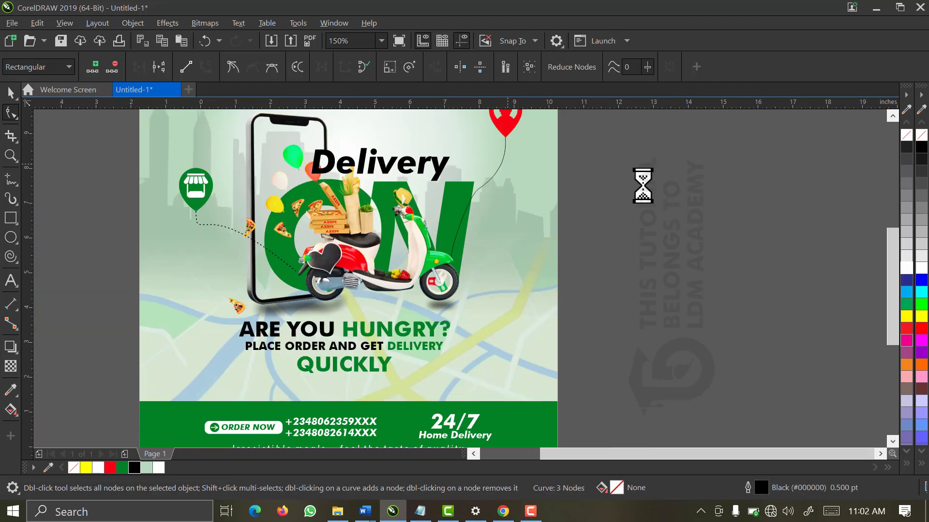
{"action": "scroll", "coordinate": [642, 186], "scroll_direction": "down", "scroll_amount": 1}
{"action": "left_click", "coordinate": [11, 92]}
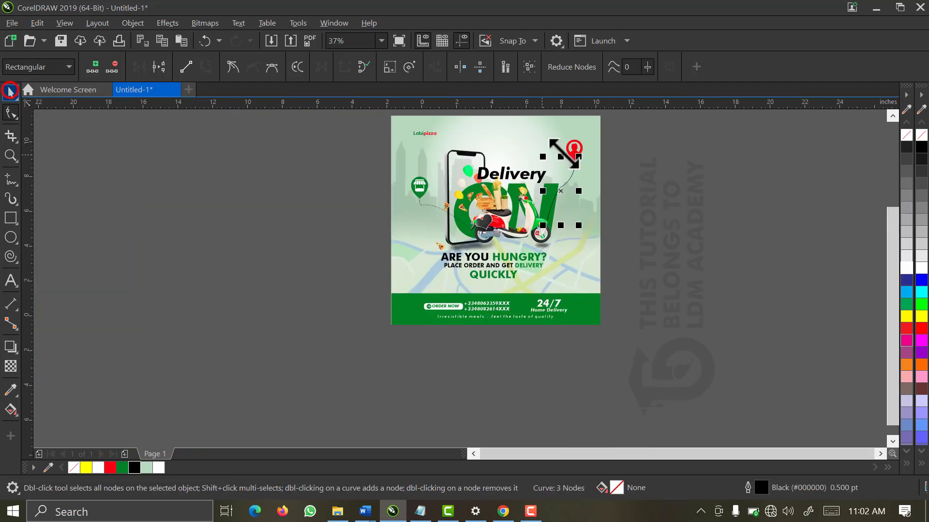
{"action": "key", "text": "z"}
{"action": "left_click_drag", "start_coordinate": [646, 325], "coordinate": [518, 124]}
{"action": "key", "text": "space"}
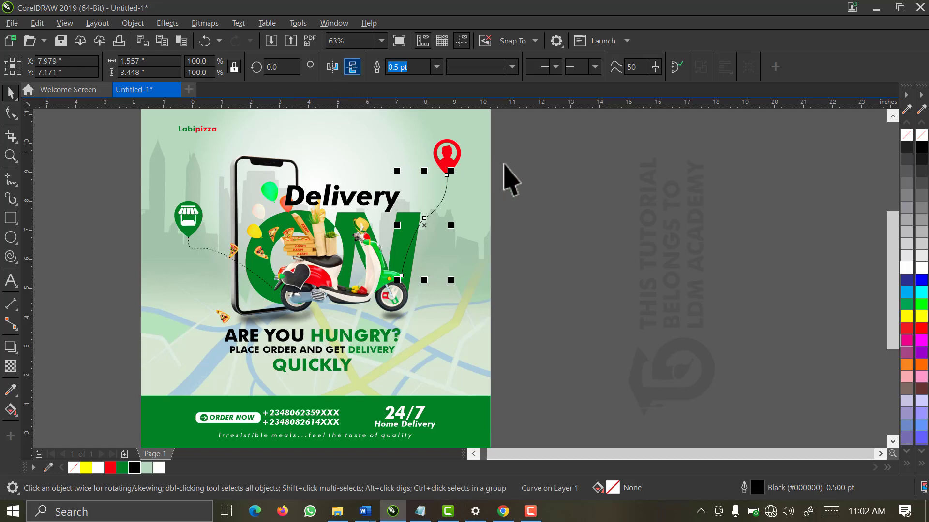
Give the red-pin curve a 1.5 pt dotted outline and zoom in to check it
{"action": "left_click", "coordinate": [437, 67]}
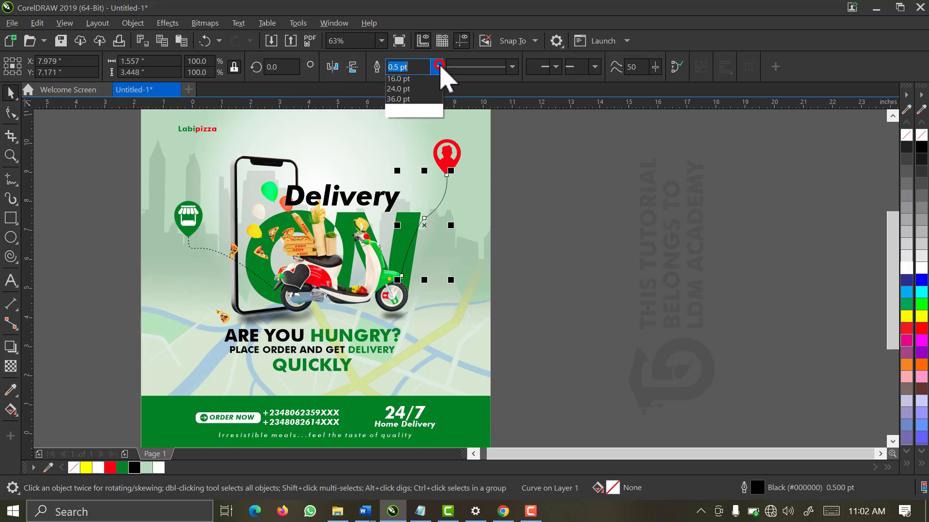
{"action": "left_click", "coordinate": [415, 132]}
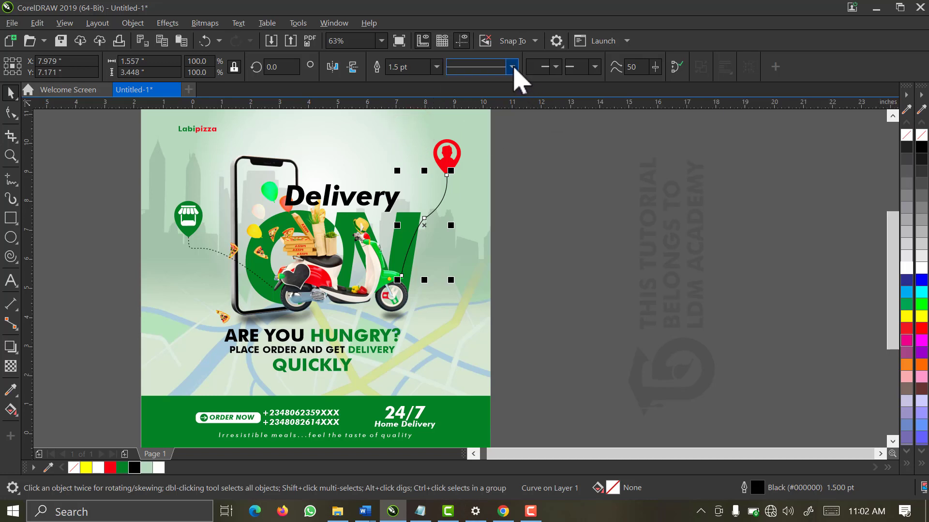
{"action": "left_click", "coordinate": [512, 67]}
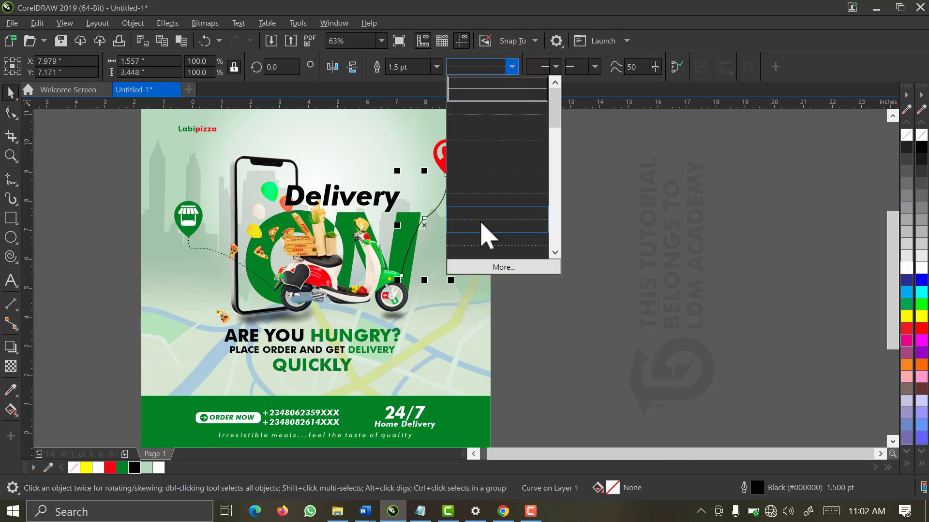
{"action": "left_click", "coordinate": [480, 221]}
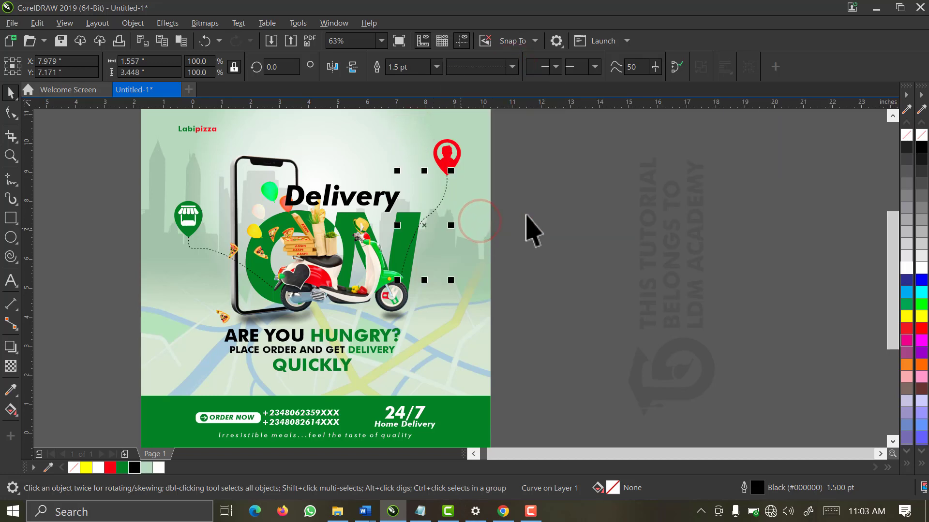
{"action": "left_click", "coordinate": [551, 203]}
{"action": "key", "text": "z"}
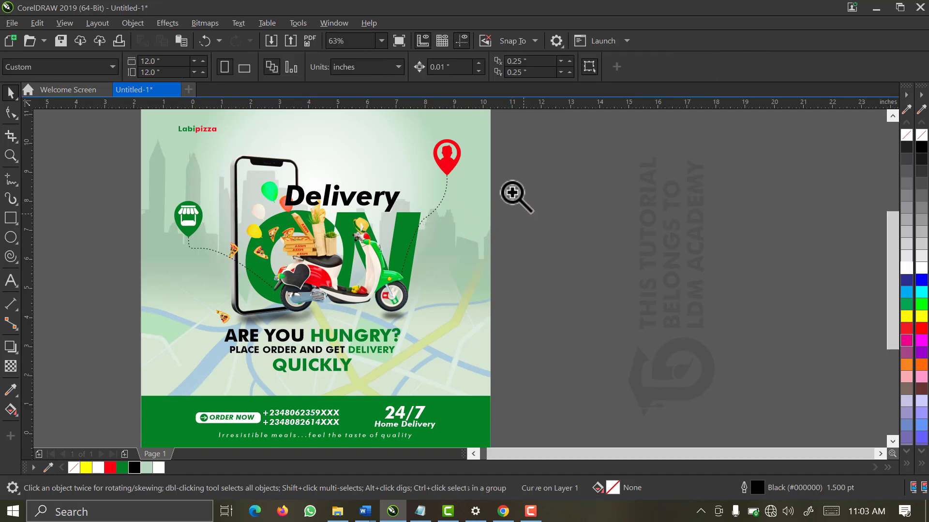
{"action": "left_click_drag", "start_coordinate": [488, 187], "coordinate": [428, 148]}
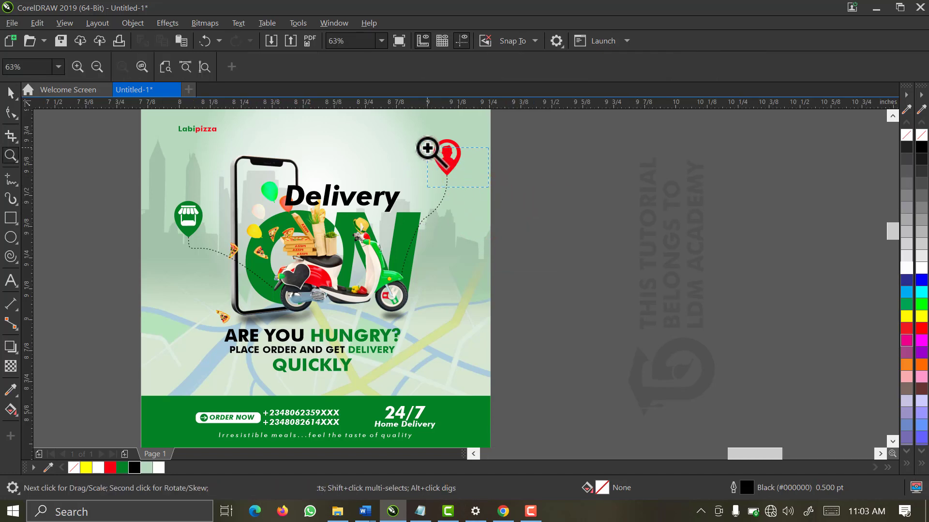
{"action": "key", "text": "space"}
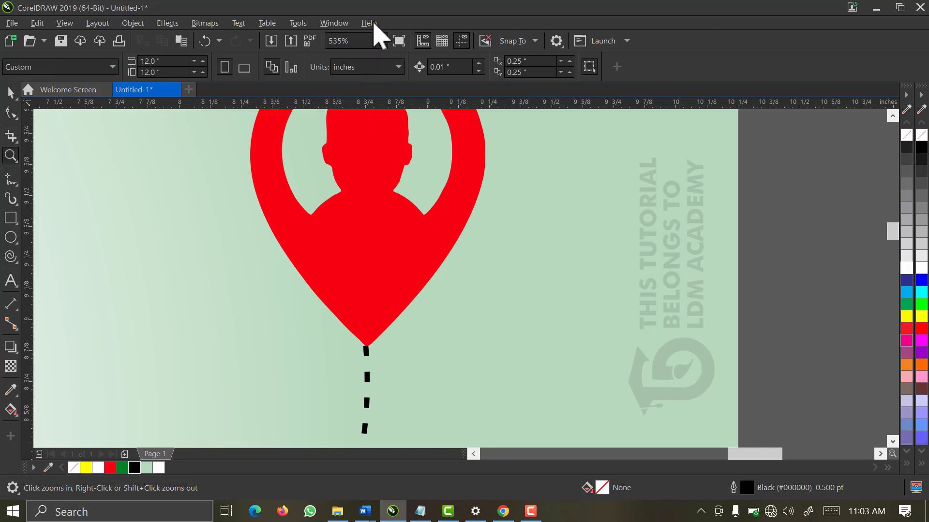
{"action": "left_click", "coordinate": [381, 40]}
{"action": "left_click", "coordinate": [371, 67]}
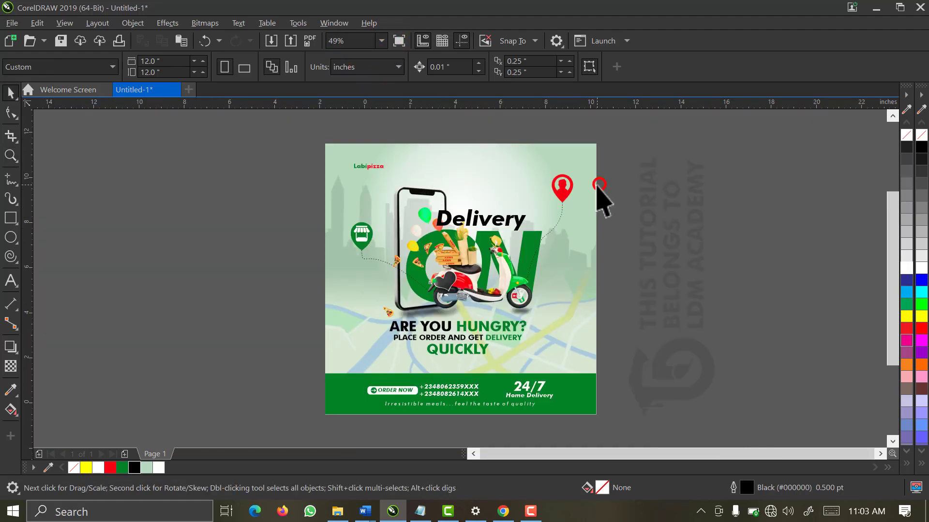
{"action": "key", "text": "space"}
{"action": "left_click_drag", "start_coordinate": [605, 137], "coordinate": [315, 413]}
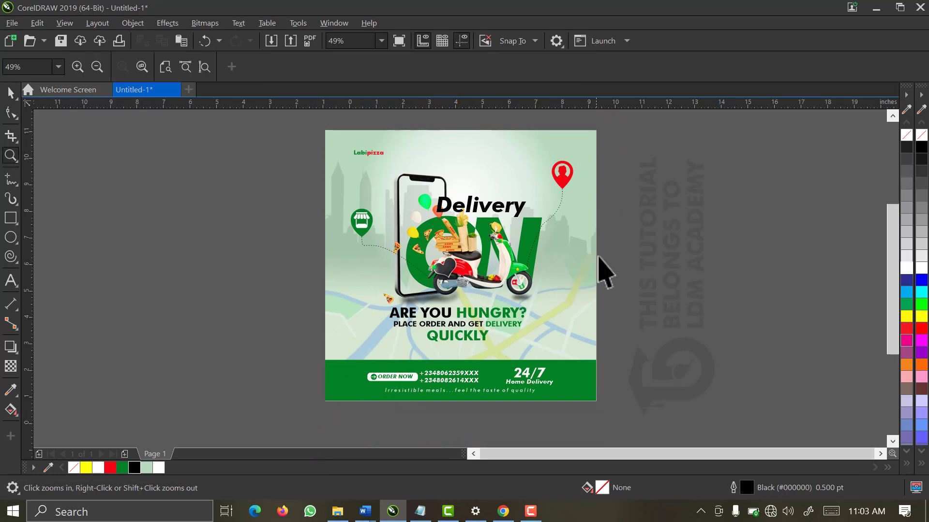
Thicken the red-pin dotted route to a 2.0 pt outline
{"action": "key", "text": "space"}
{"action": "left_click", "coordinate": [576, 216]}
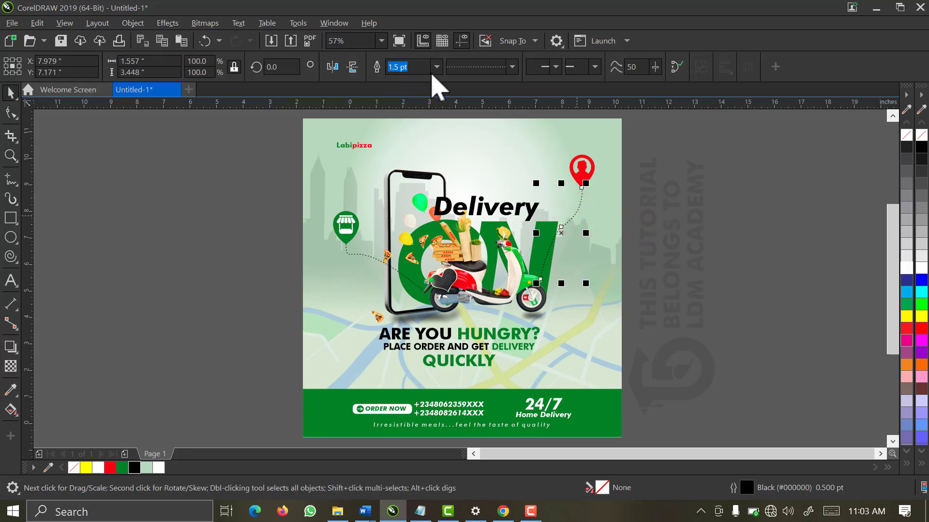
{"action": "left_click", "coordinate": [434, 66]}
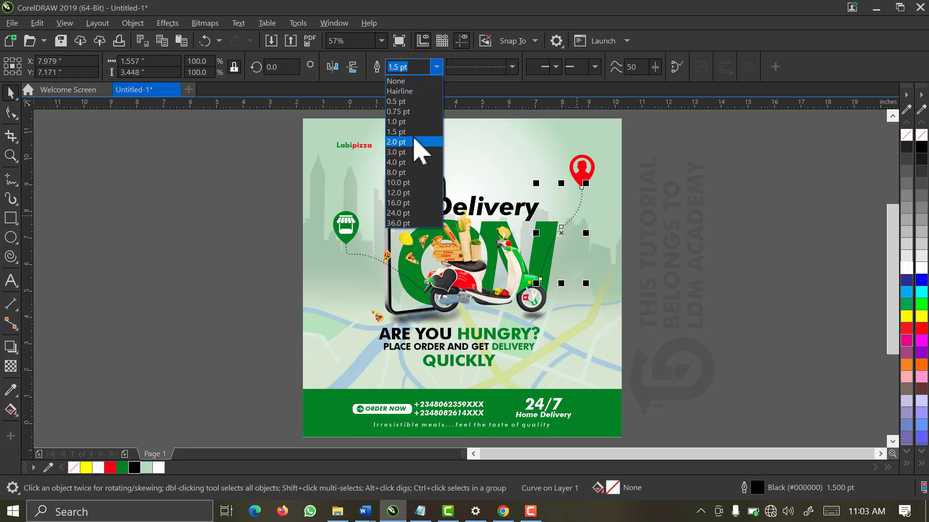
{"action": "left_click", "coordinate": [414, 141]}
{"action": "left_click", "coordinate": [709, 234]}
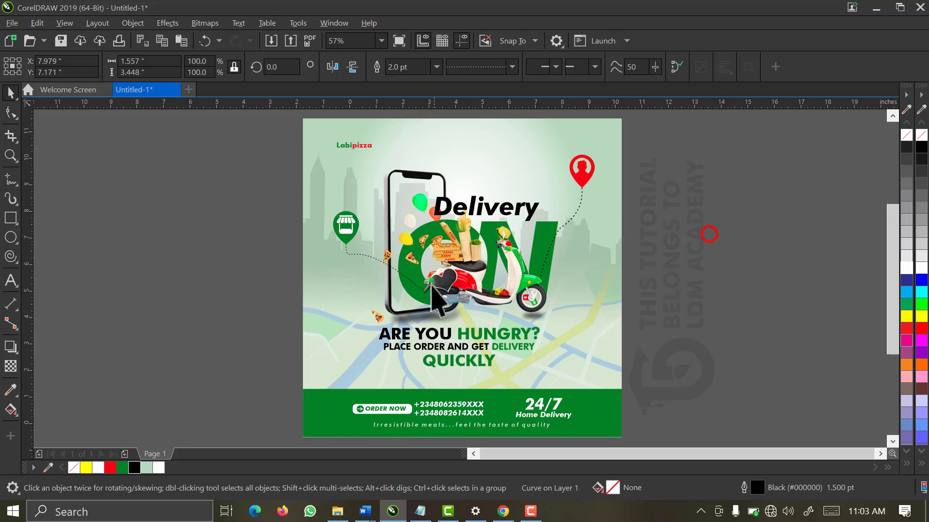
Set the shop-pin dotted route's outline to 2.0 pt as well
{"action": "left_click", "coordinate": [364, 261]}
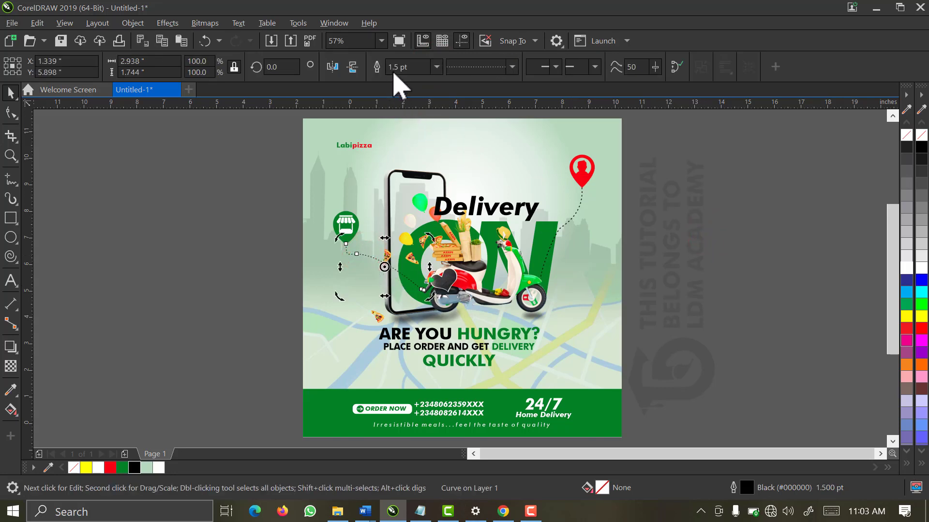
{"action": "left_click", "coordinate": [437, 67]}
{"action": "left_click", "coordinate": [412, 141]}
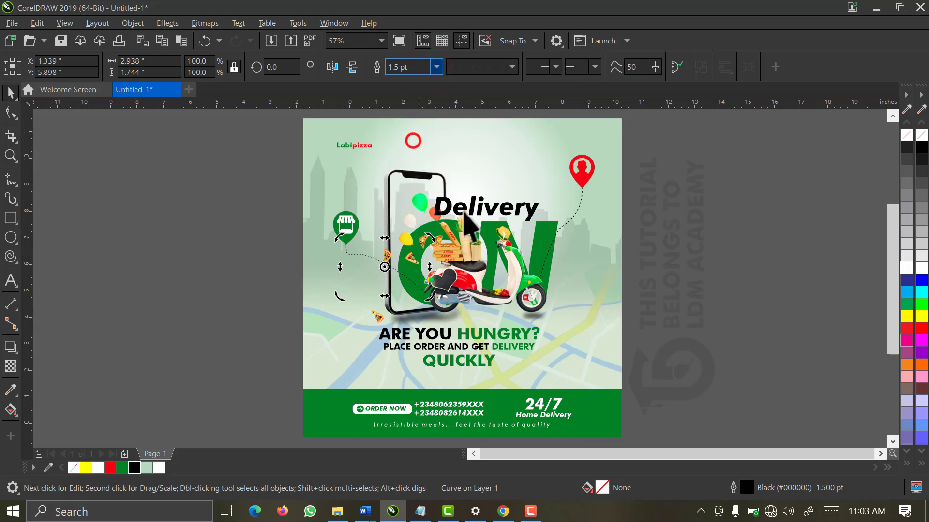
{"action": "left_click", "coordinate": [633, 242]}
{"action": "key", "text": "F2"}
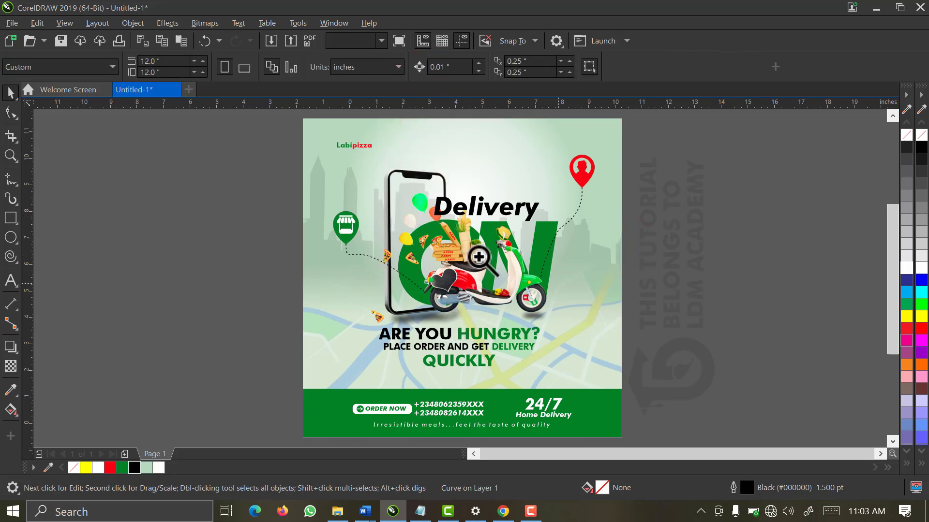
Zoom in on the front fender and move the right dotted route's end node onto it
{"action": "left_click_drag", "start_coordinate": [478, 255], "coordinate": [399, 322]}
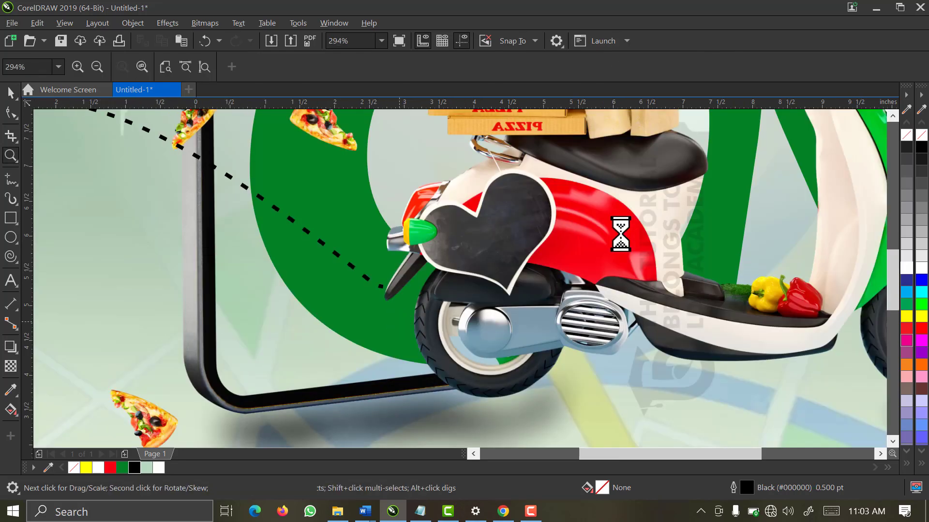
{"action": "scroll", "coordinate": [621, 234], "scroll_direction": "down", "scroll_amount": 1}
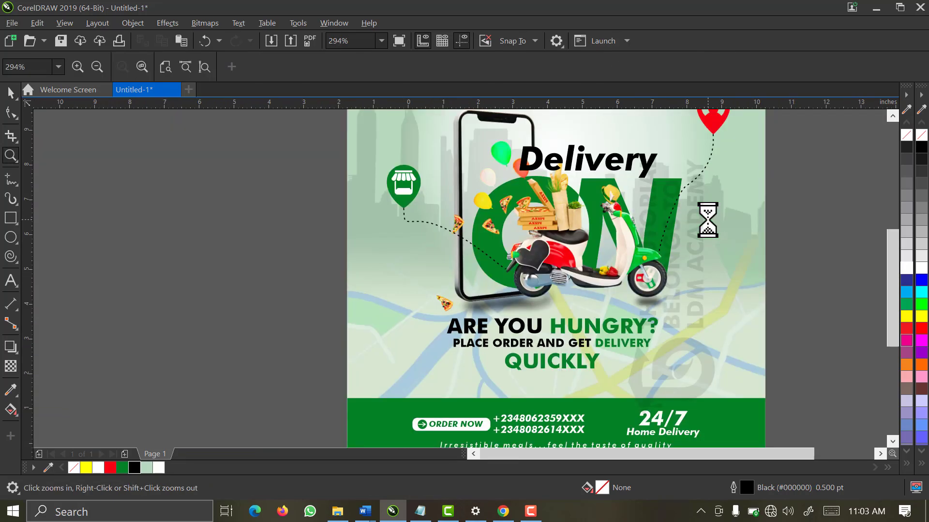
{"action": "left_click_drag", "start_coordinate": [717, 201], "coordinate": [639, 277]}
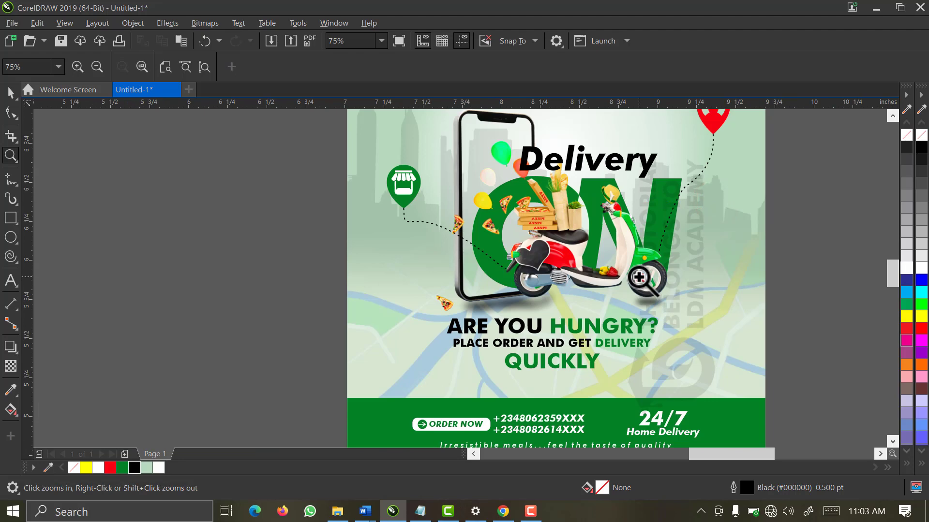
{"action": "key", "text": "space"}
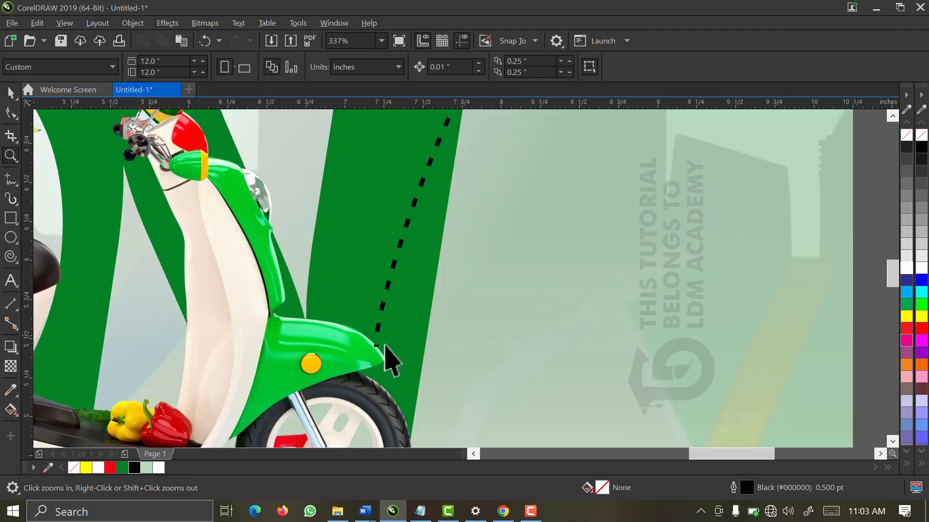
{"action": "left_click", "coordinate": [379, 329]}
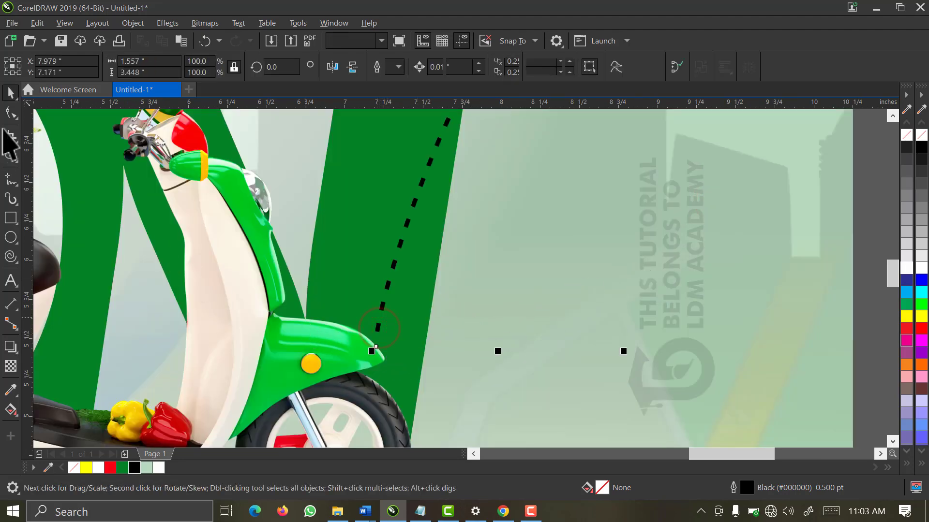
{"action": "left_click", "coordinate": [11, 113]}
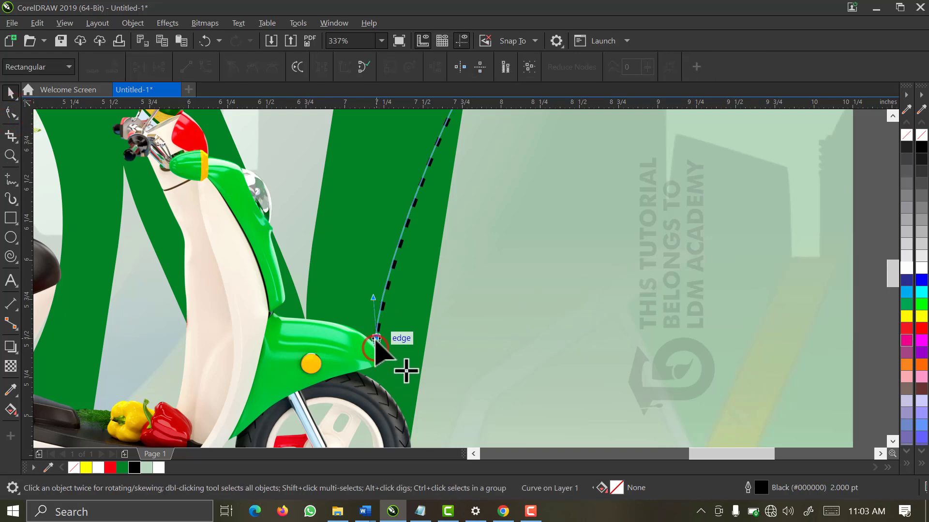
{"action": "left_click_drag", "start_coordinate": [467, 335], "coordinate": [467, 333]}
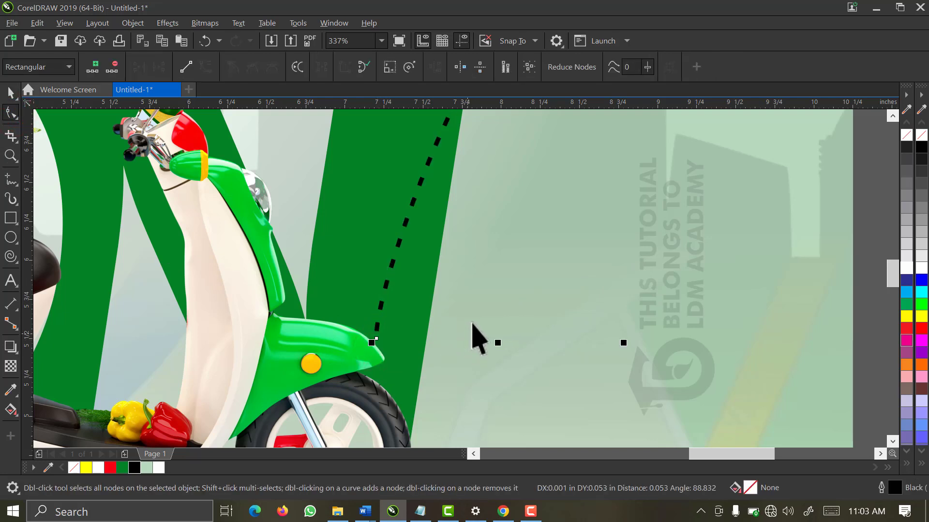
{"action": "scroll", "coordinate": [472, 336], "scroll_direction": "down", "scroll_amount": 2}
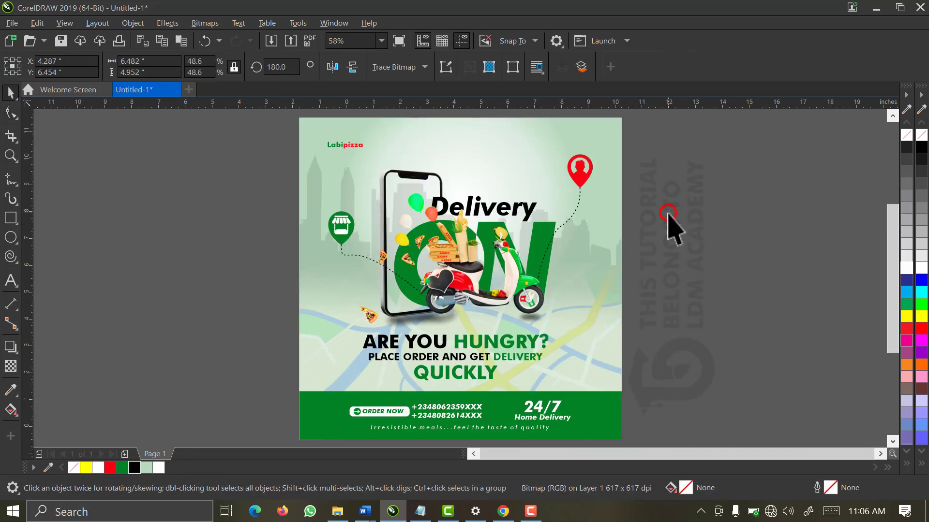
Marquee-select the green ON letters and bring them to the front with Shift+PgUp
{"action": "left_click", "coordinate": [668, 213]}
{"action": "left_click_drag", "start_coordinate": [607, 232], "coordinate": [387, 334]}
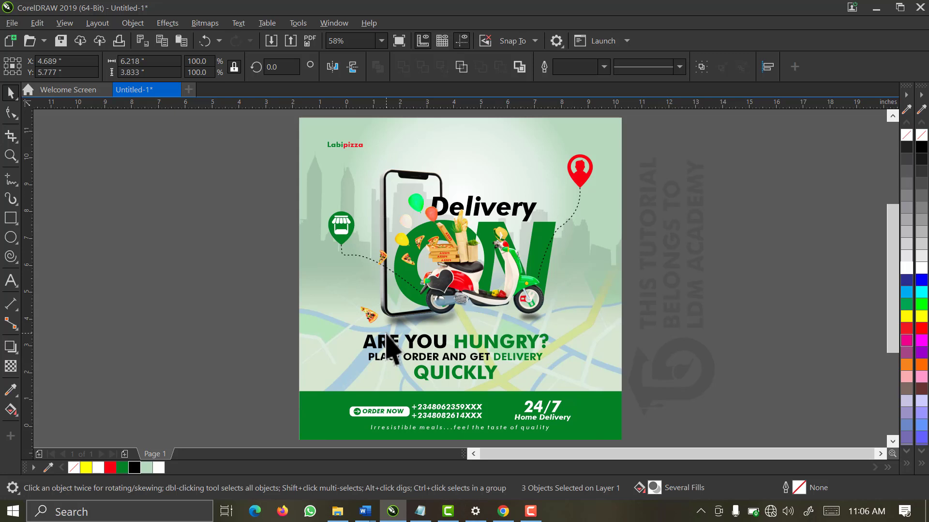
{"action": "key", "text": "shift+Page_Up"}
Zoom in on the ON letters and freehand a closed shape bridging the O–N gap
{"action": "left_click", "coordinate": [698, 231]}
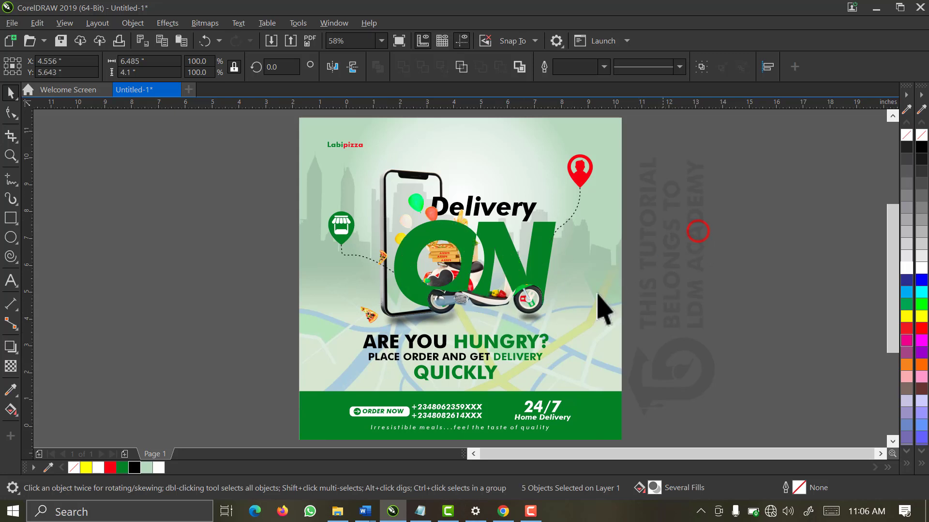
{"action": "key", "text": "z"}
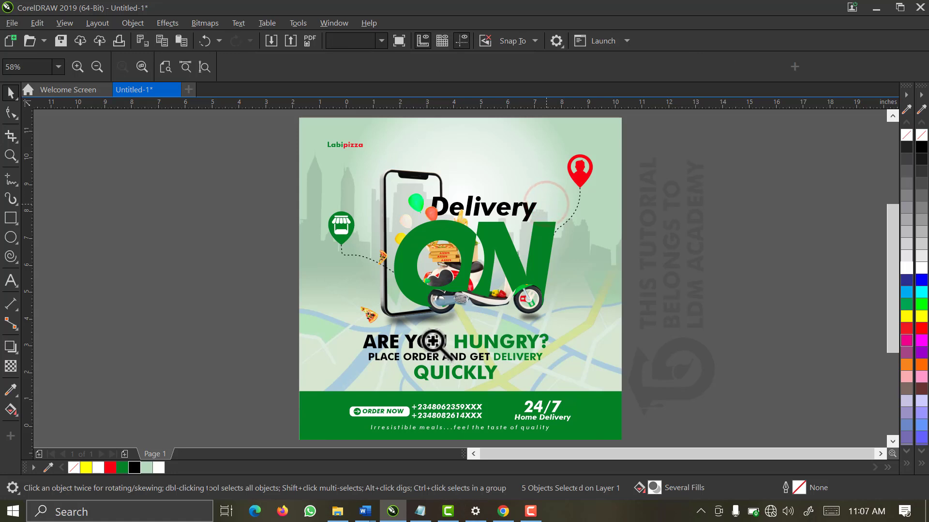
{"action": "left_click", "coordinate": [460, 263]}
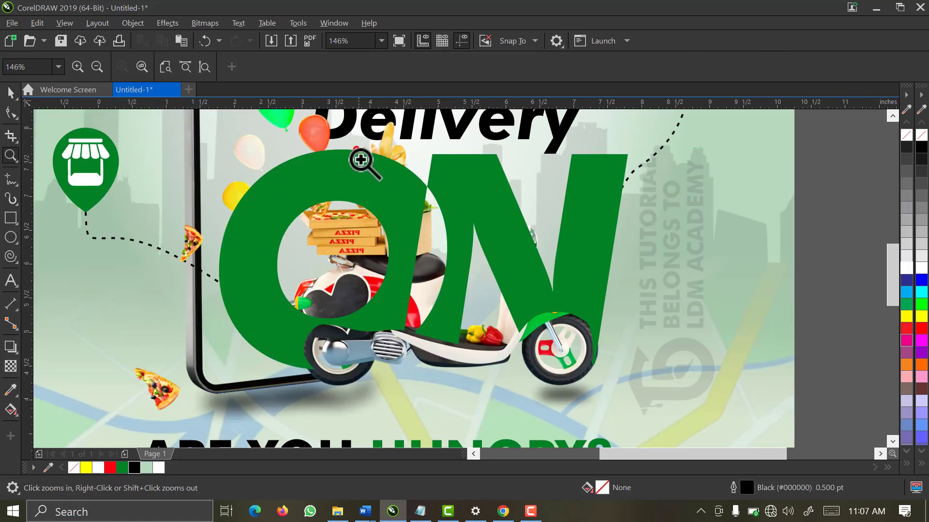
{"action": "left_click", "coordinate": [545, 400]}
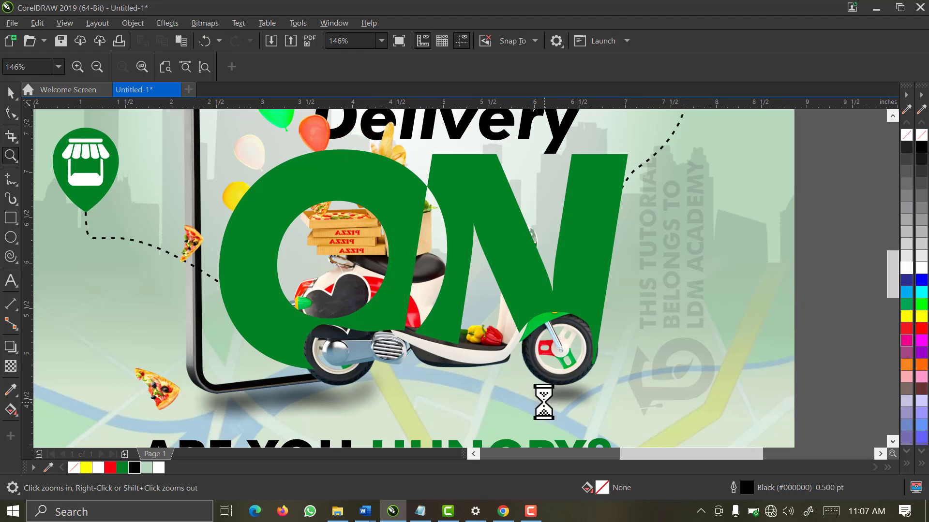
{"action": "key", "text": "space"}
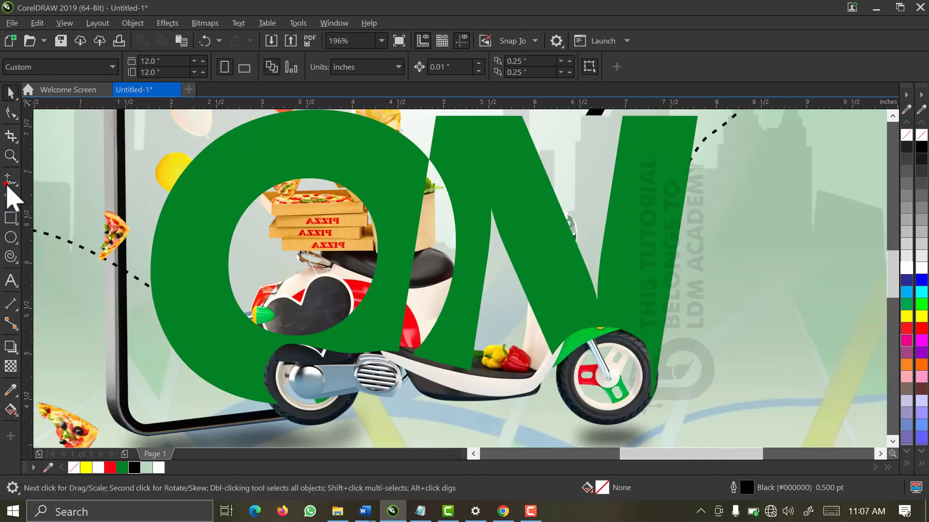
{"action": "left_click", "coordinate": [10, 181]}
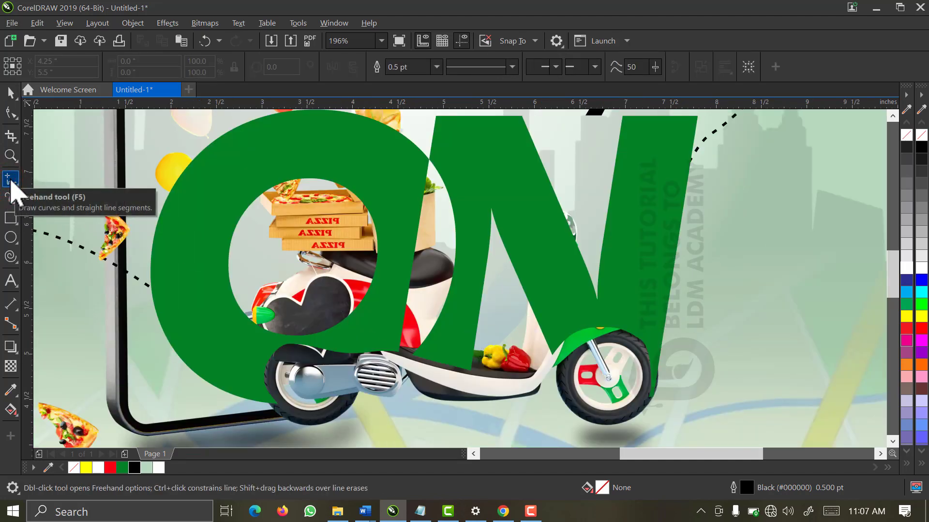
{"action": "left_click", "coordinate": [391, 177]}
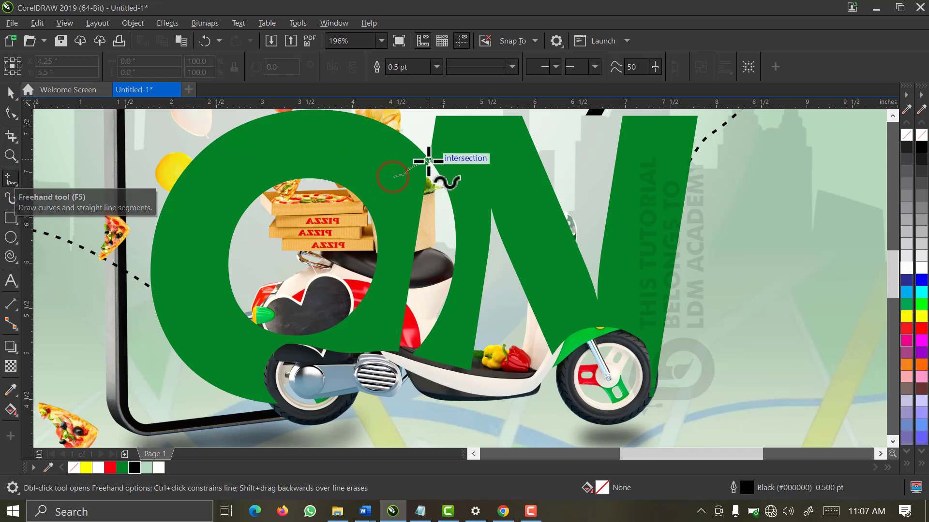
{"action": "mouse_move", "coordinate": [428, 160]}
{"action": "left_mouse_down"}
{"action": "mouse_move", "coordinate": [441, 159]}
{"action": "mouse_move", "coordinate": [466, 190]}
{"action": "mouse_move", "coordinate": [464, 311]}
{"action": "mouse_move", "coordinate": [437, 358]}
{"action": "mouse_move", "coordinate": [410, 363]}
{"action": "mouse_move", "coordinate": [389, 357]}
{"action": "mouse_move", "coordinate": [385, 338]}
{"action": "mouse_move", "coordinate": [393, 176]}
{"action": "left_mouse_up"}
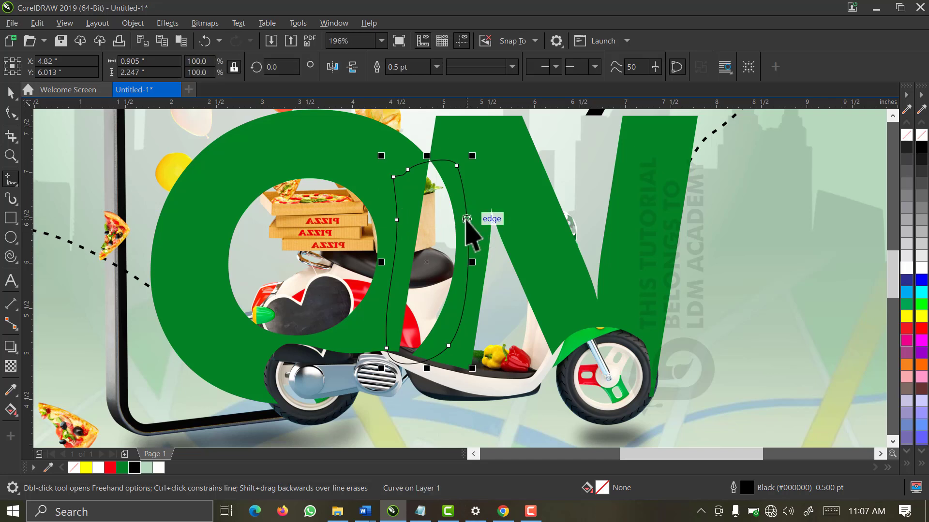
Select the bridge shape together with the ON letters
{"action": "key", "text": "space"}
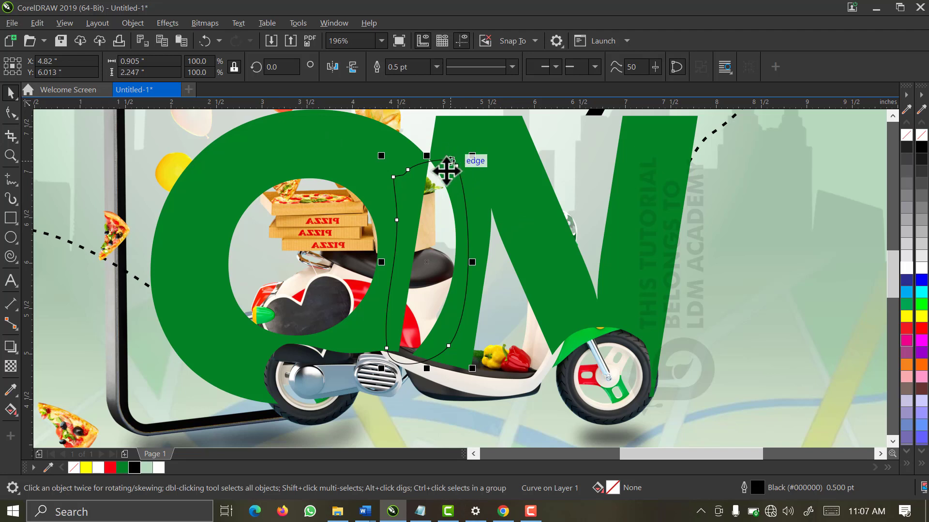
{"action": "left_click", "coordinate": [11, 218]}
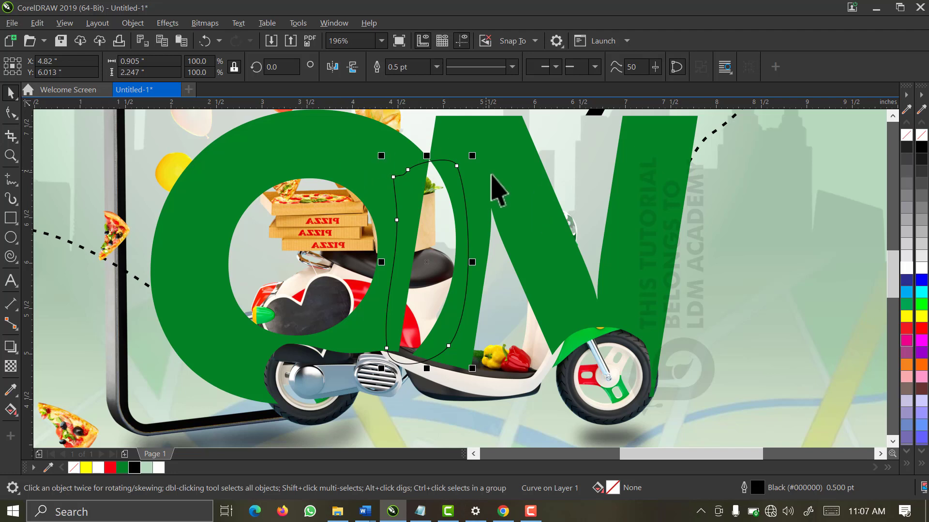
{"action": "left_click", "coordinate": [335, 141], "text": "shift"}
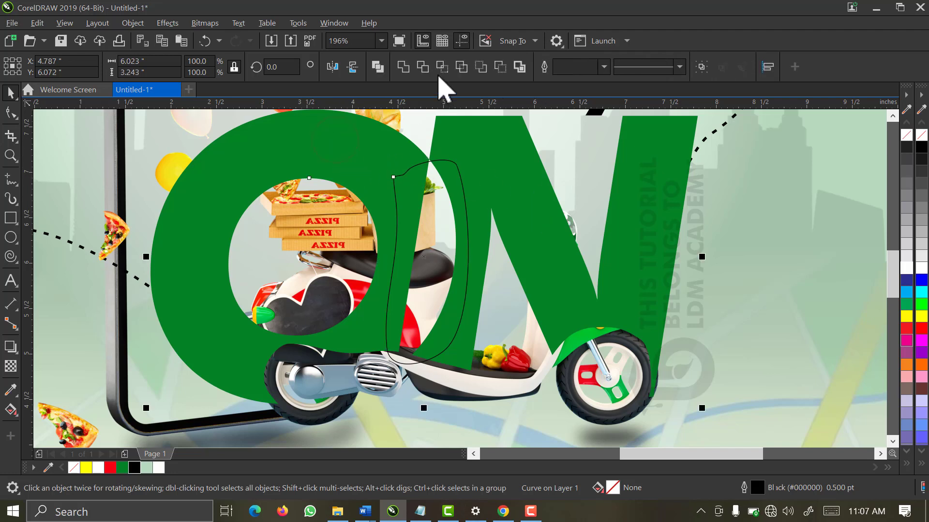
Weld the bridge shape and ON letters into one shape, then zoom in on the notch
{"action": "left_click", "coordinate": [402, 68]}
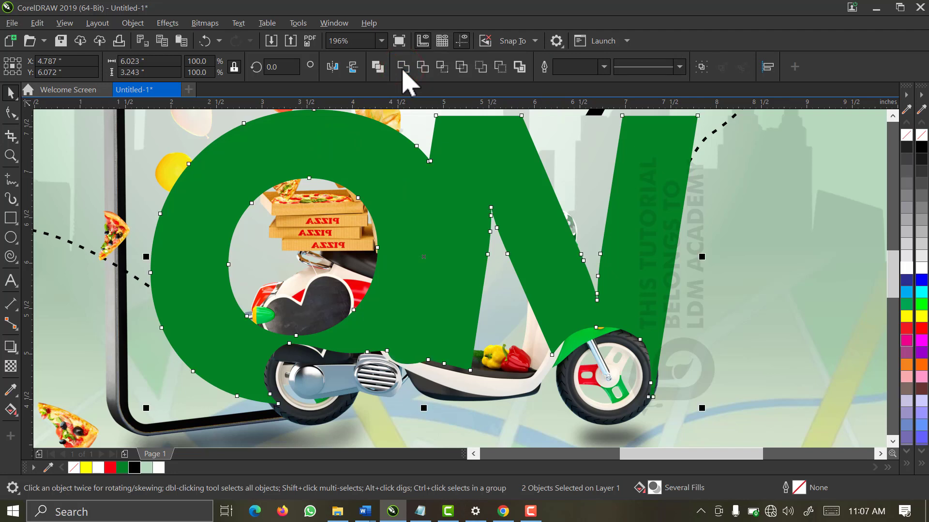
{"action": "left_click", "coordinate": [451, 190]}
{"action": "key", "text": "z"}
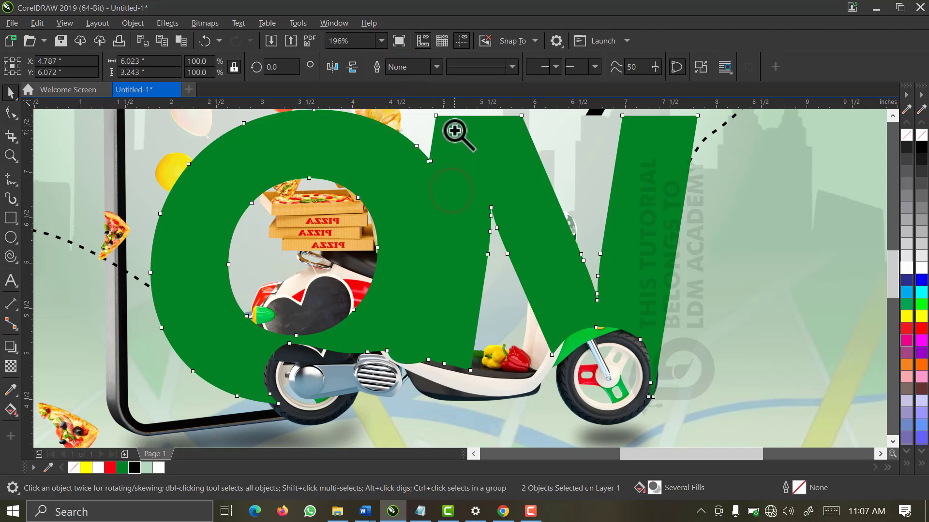
{"action": "left_click_drag", "start_coordinate": [456, 131], "coordinate": [415, 181]}
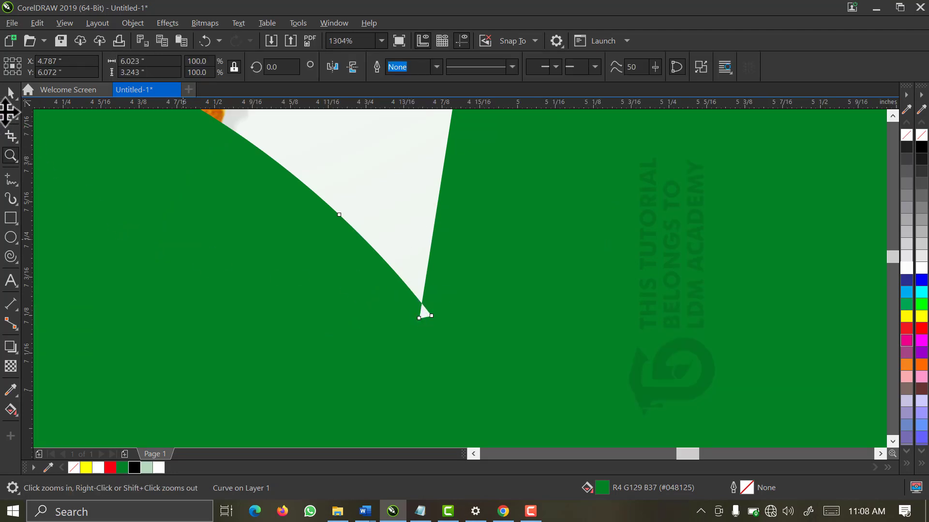
Delete the extra nodes at the O–N notch so it ends in a clean point
{"action": "left_click", "coordinate": [9, 111]}
{"action": "left_click", "coordinate": [429, 314]}
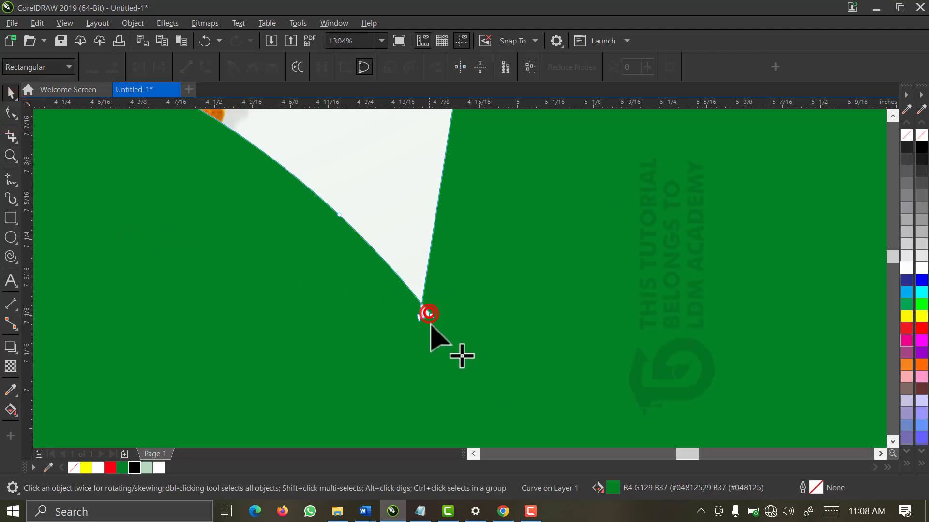
{"action": "double_click", "coordinate": [428, 313]}
{"action": "double_click", "coordinate": [419, 318]}
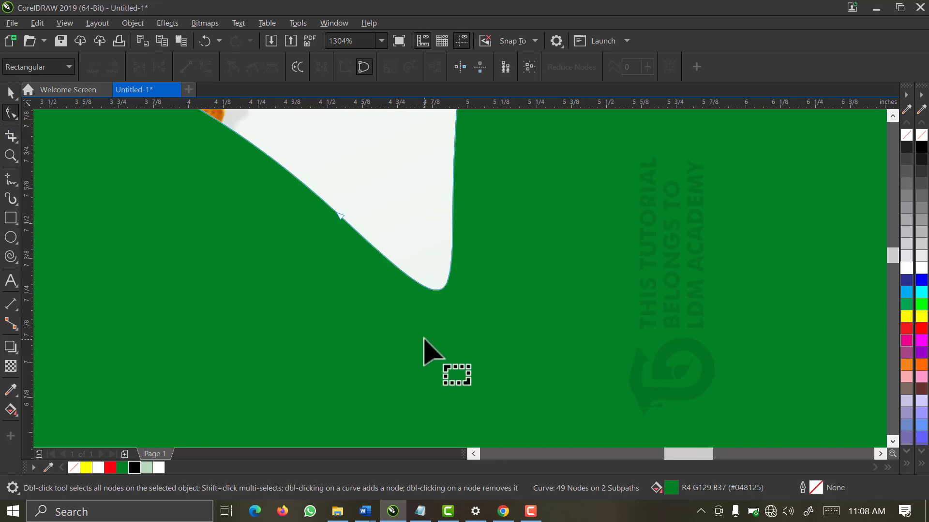
{"action": "scroll", "coordinate": [423, 339], "scroll_direction": "down", "scroll_amount": 2}
{"action": "scroll", "coordinate": [424, 339], "scroll_direction": "down", "scroll_amount": 2}
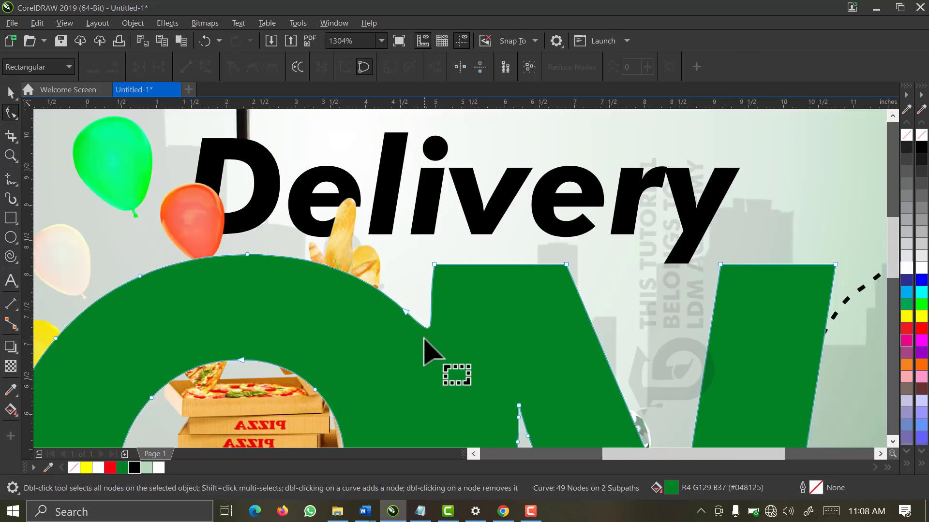
{"action": "scroll", "coordinate": [424, 339], "scroll_direction": "down", "scroll_amount": 2}
{"action": "double_click", "coordinate": [419, 333]}
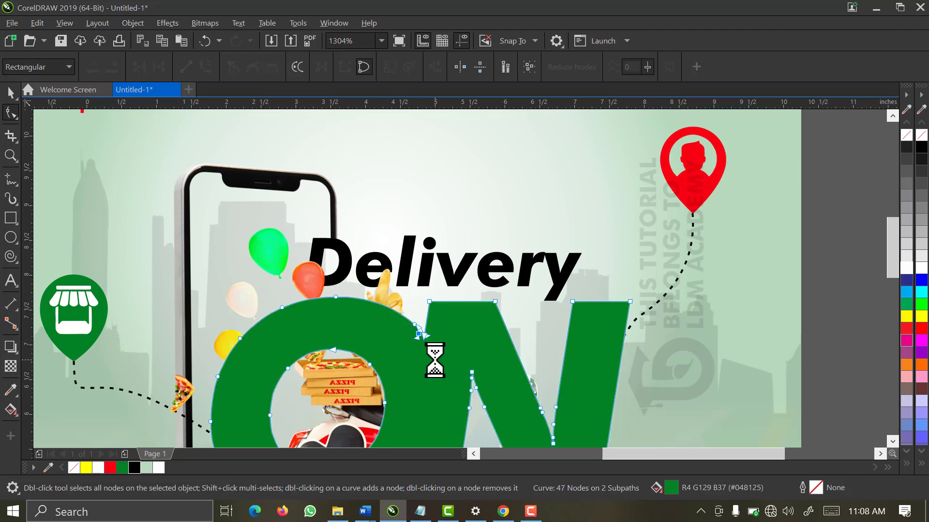
{"action": "key", "text": "space"}
{"action": "scroll", "coordinate": [457, 343], "scroll_direction": "up", "scroll_amount": 1}
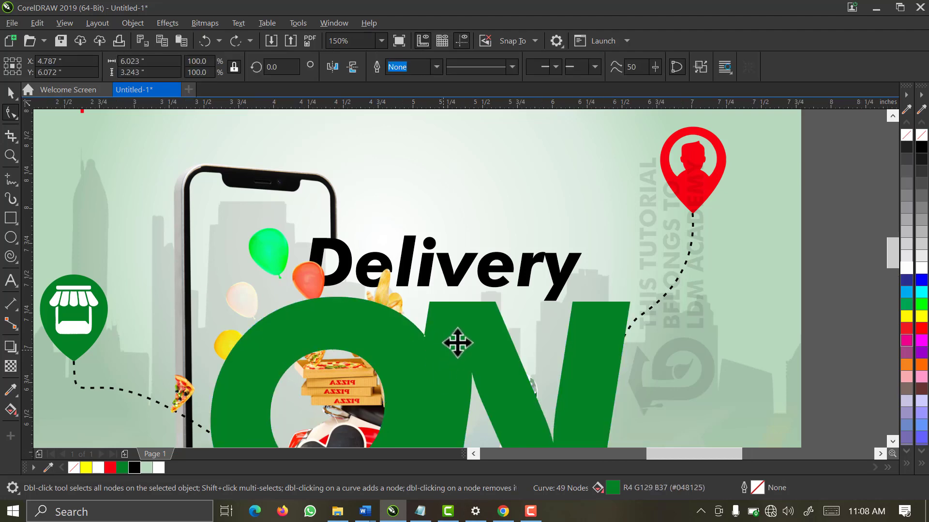
{"action": "scroll", "coordinate": [458, 343], "scroll_direction": "up", "scroll_amount": 1}
{"action": "scroll", "coordinate": [427, 346], "scroll_direction": "up", "scroll_amount": 1}
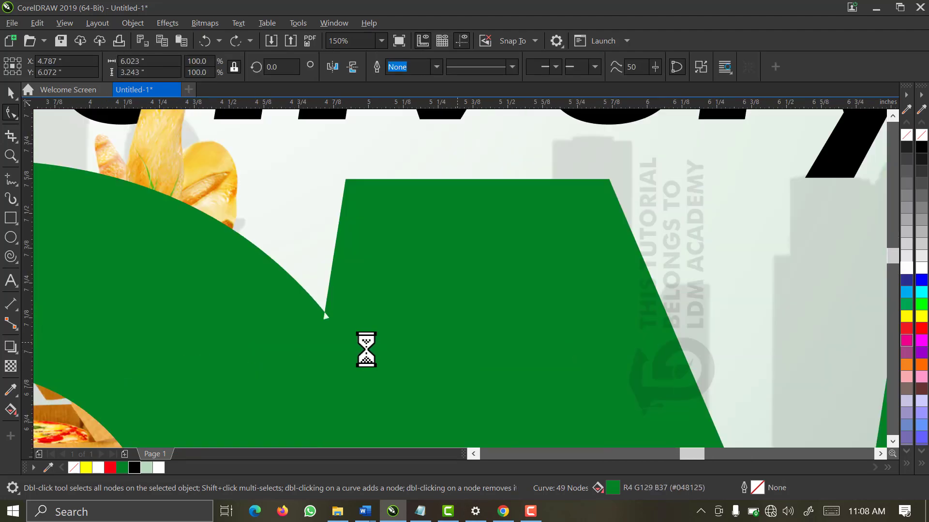
{"action": "scroll", "coordinate": [294, 324], "scroll_direction": "up", "scroll_amount": 1}
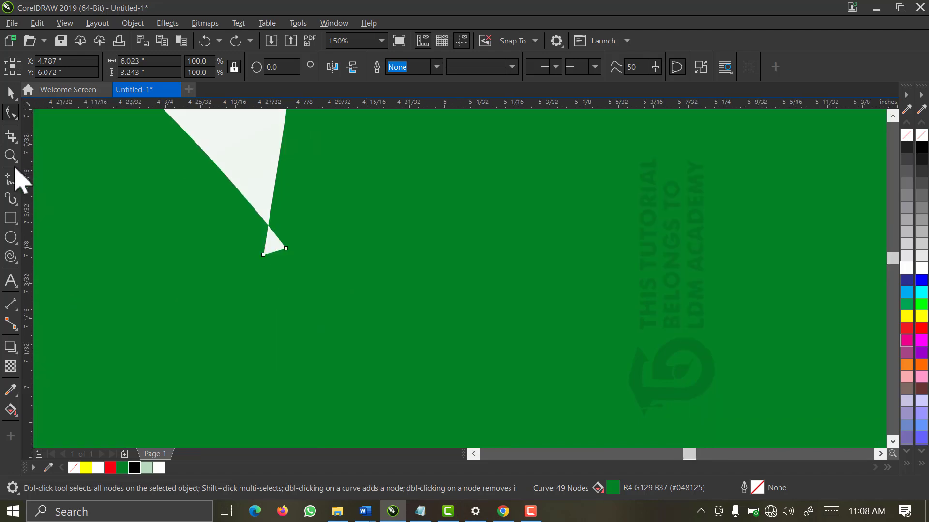
Weld a rectangle over the small white tail into the ON shape, then fit the page in view
{"action": "left_click", "coordinate": [9, 220]}
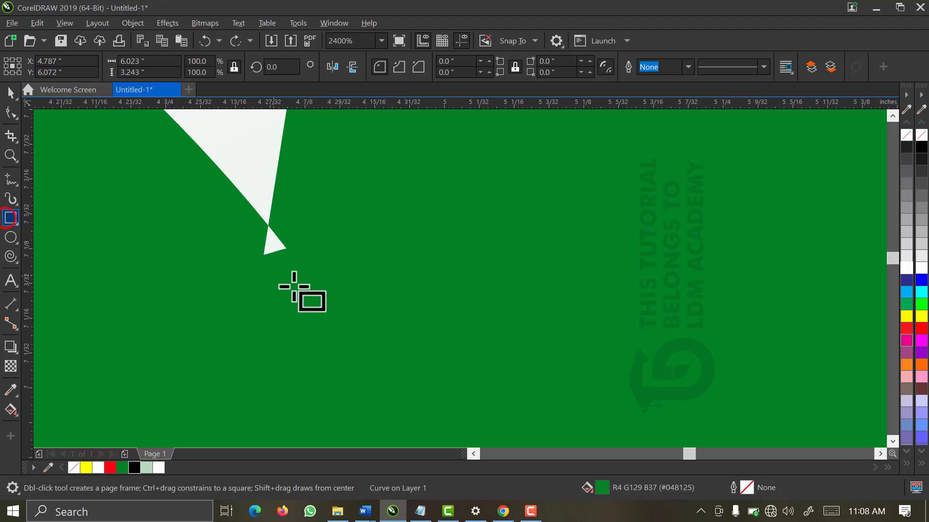
{"action": "left_click_drag", "start_coordinate": [338, 319], "coordinate": [182, 225]}
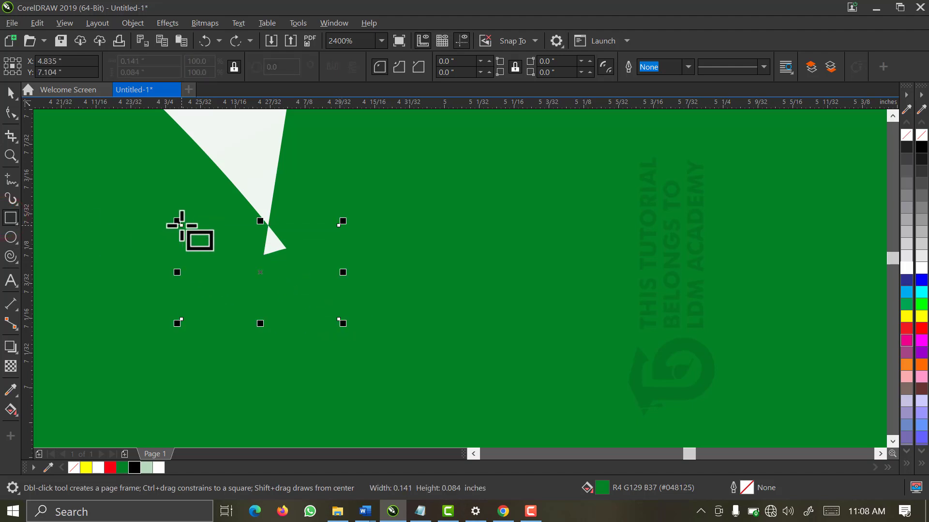
{"action": "left_click", "coordinate": [169, 189]}
{"action": "key", "text": "ctrl+a"}
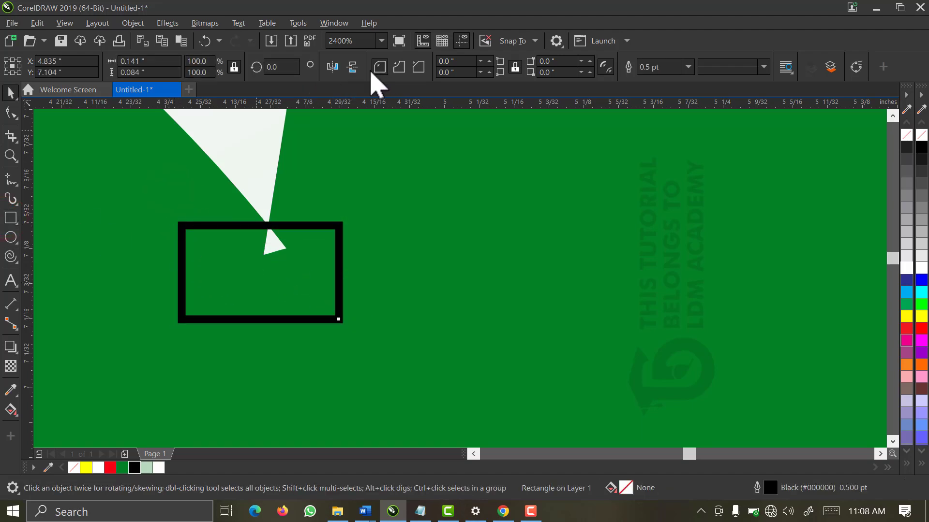
{"action": "left_click", "coordinate": [404, 71]}
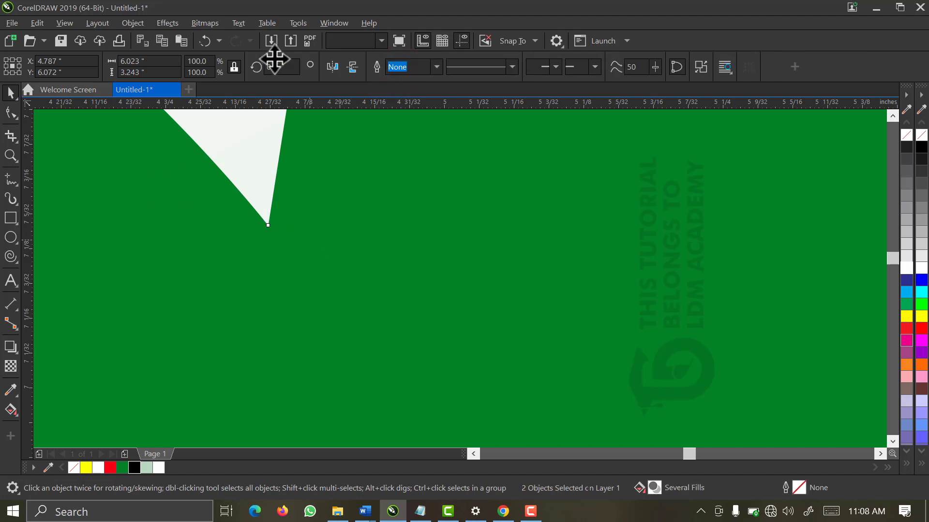
{"action": "key", "text": "F3"}
{"action": "left_click", "coordinate": [382, 43]}
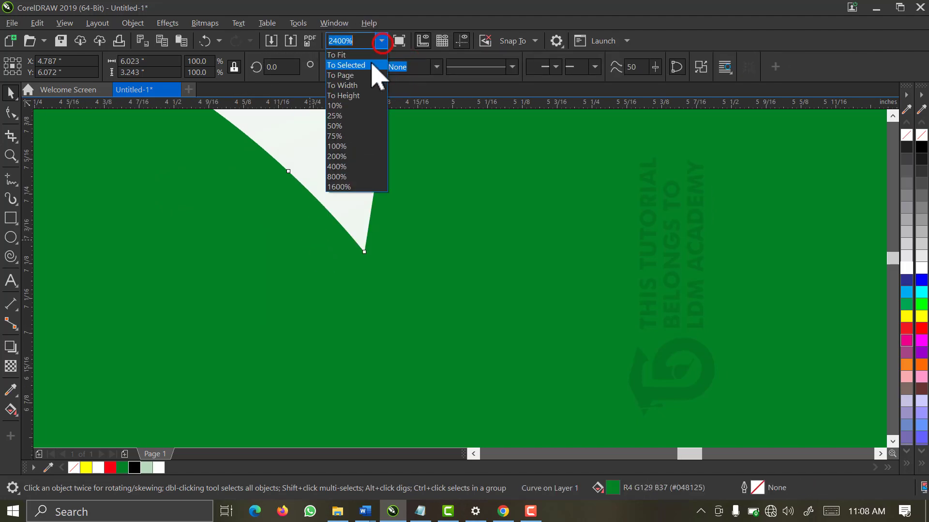
{"action": "left_click", "coordinate": [369, 70]}
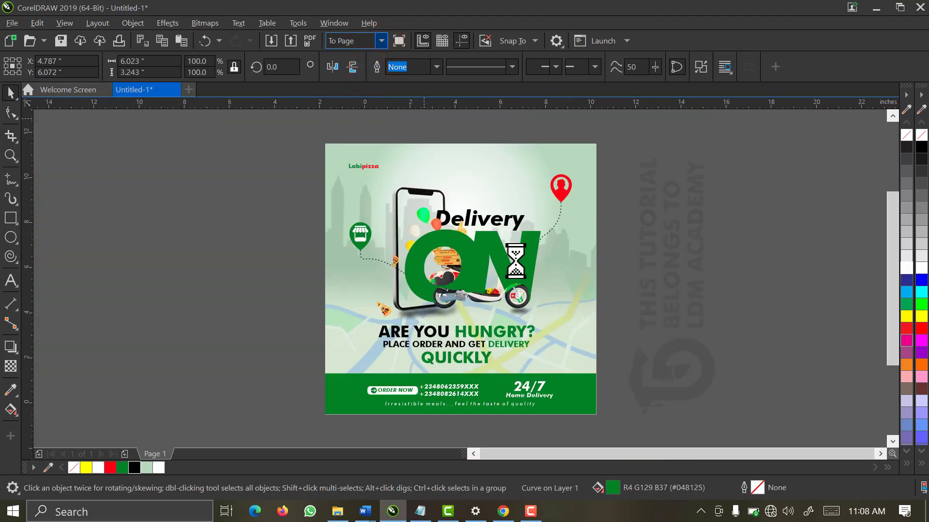
Click through the phone image and lens ellipse to reach the scooter image over the ON letters
{"action": "left_click", "coordinate": [660, 223]}
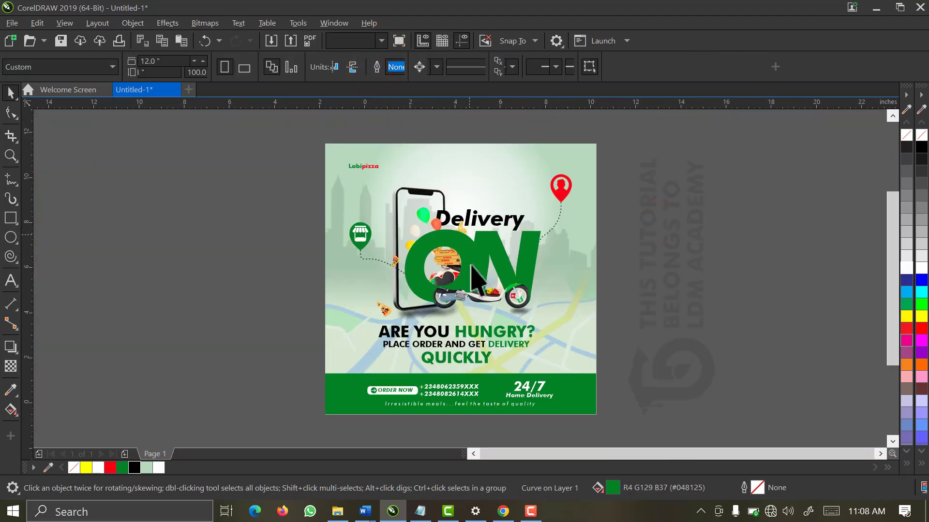
{"action": "left_click", "coordinate": [410, 189]}
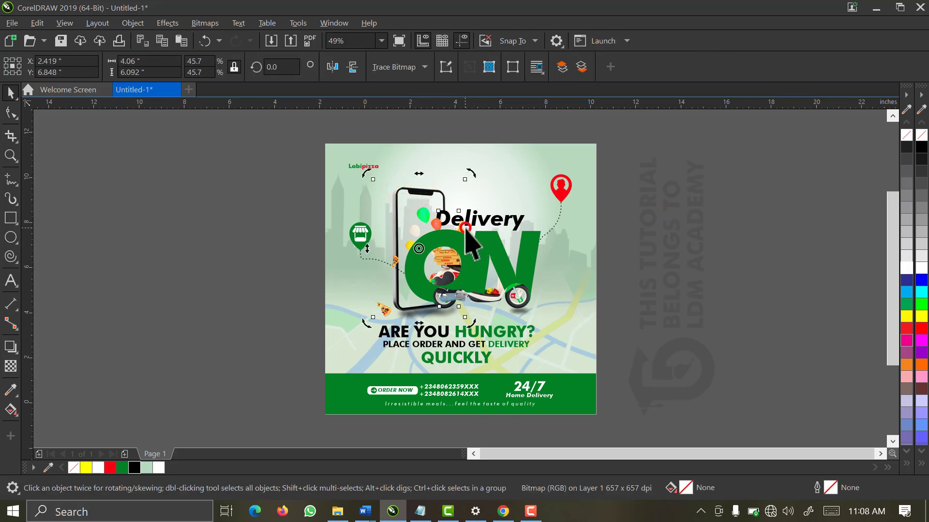
{"action": "left_click", "coordinate": [472, 240]}
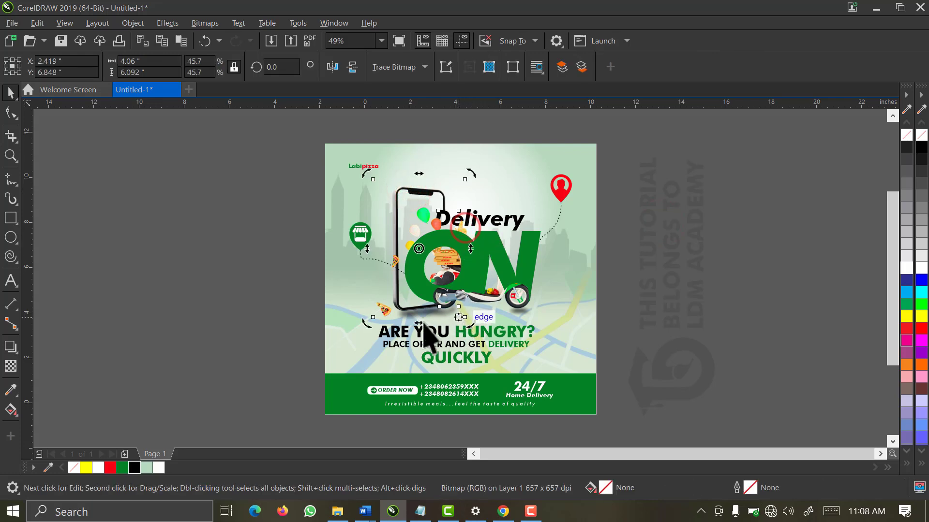
{"action": "left_click", "coordinate": [521, 304]}
{"action": "left_click", "coordinate": [521, 305]}
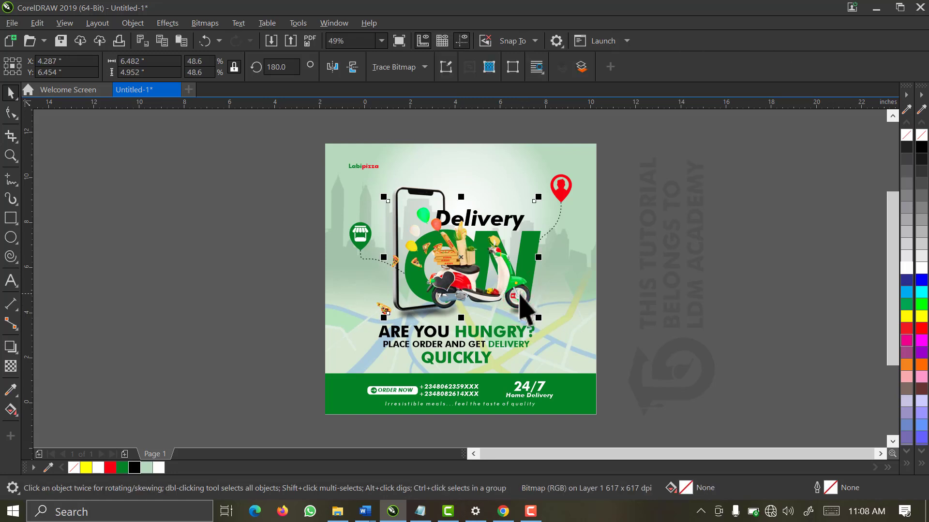
{"action": "left_click", "coordinate": [682, 197]}
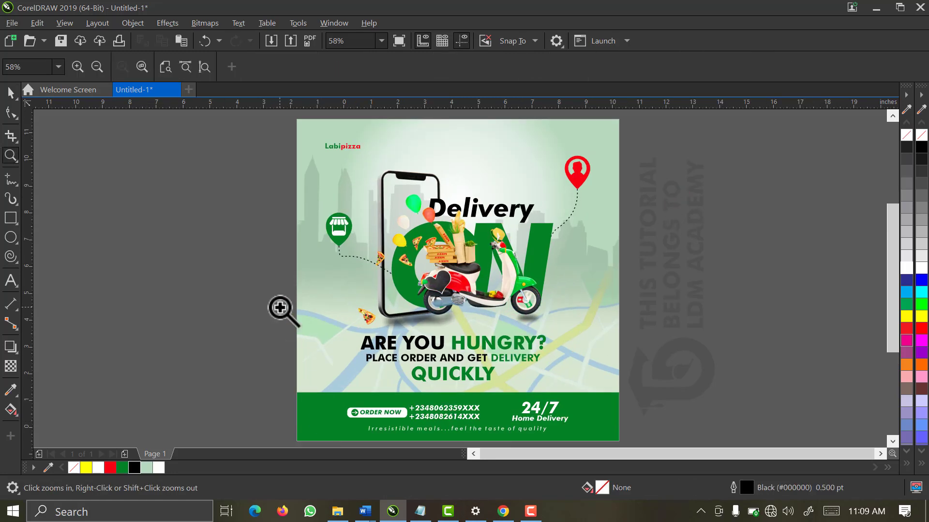
{"action": "key", "text": "space"}
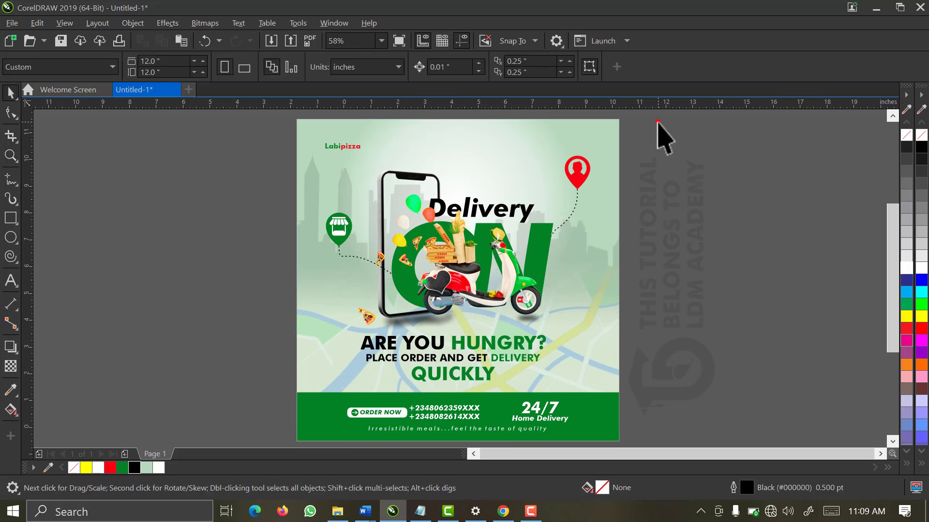
{"action": "left_click_drag", "start_coordinate": [656, 120], "coordinate": [471, 352]}
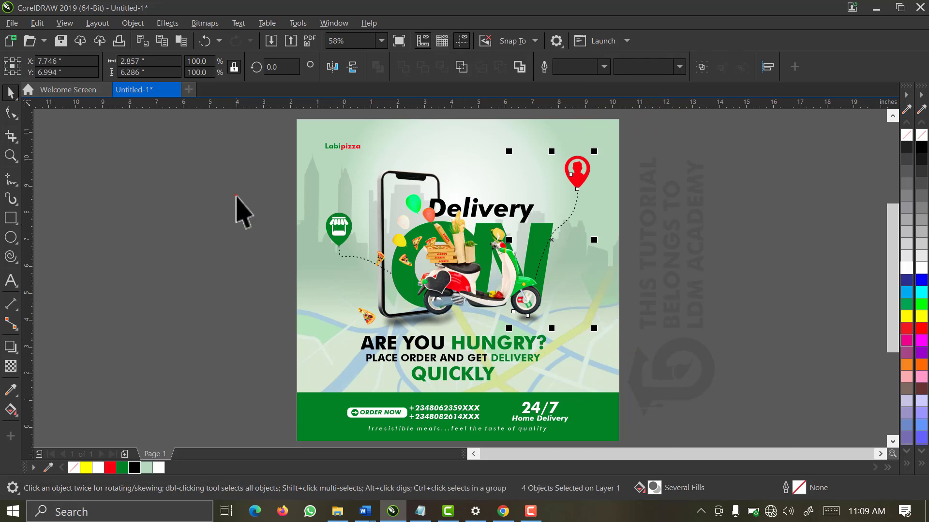
{"action": "left_click_drag", "start_coordinate": [236, 197], "coordinate": [441, 335]}
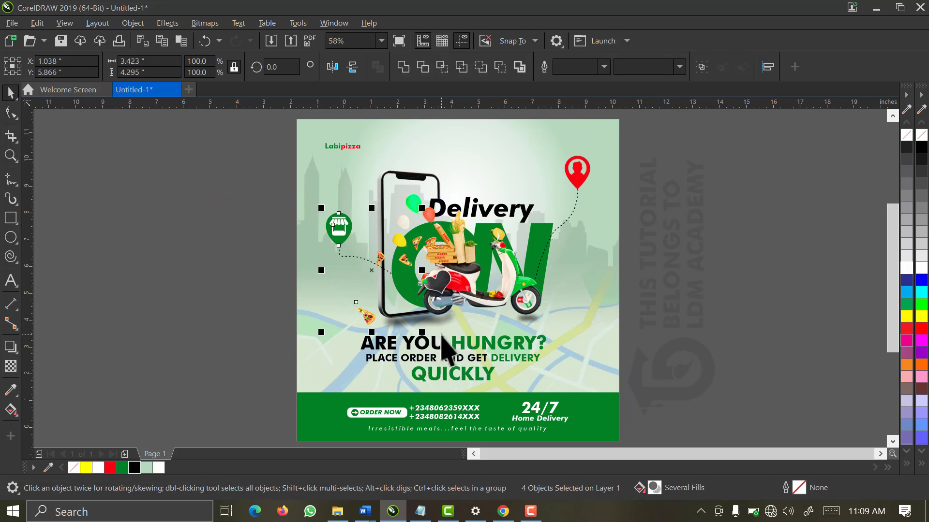
{"action": "left_click", "coordinate": [250, 242]}
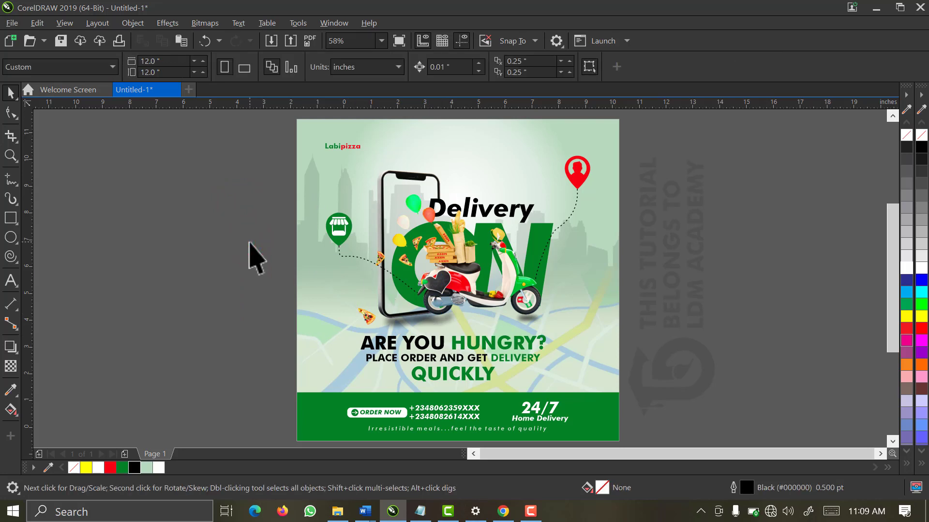
{"action": "key", "text": "z"}
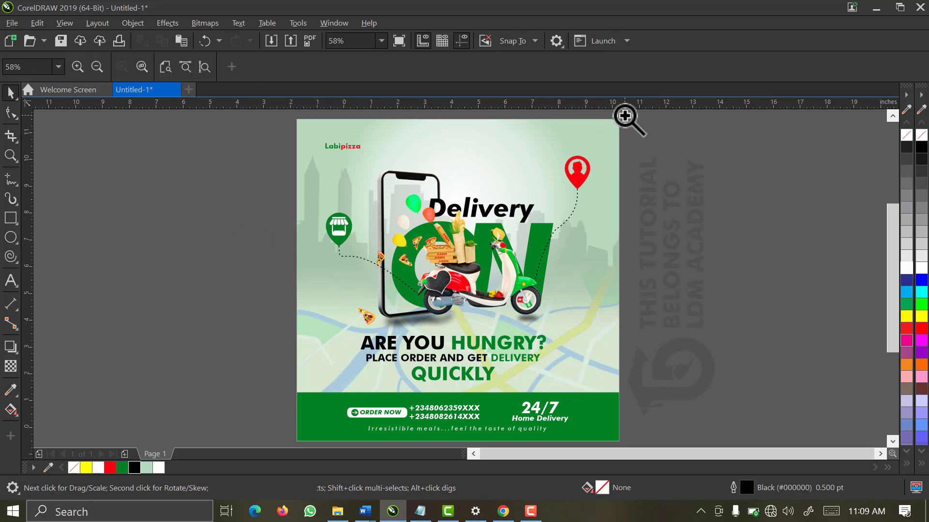
{"action": "left_click_drag", "start_coordinate": [623, 115], "coordinate": [297, 408]}
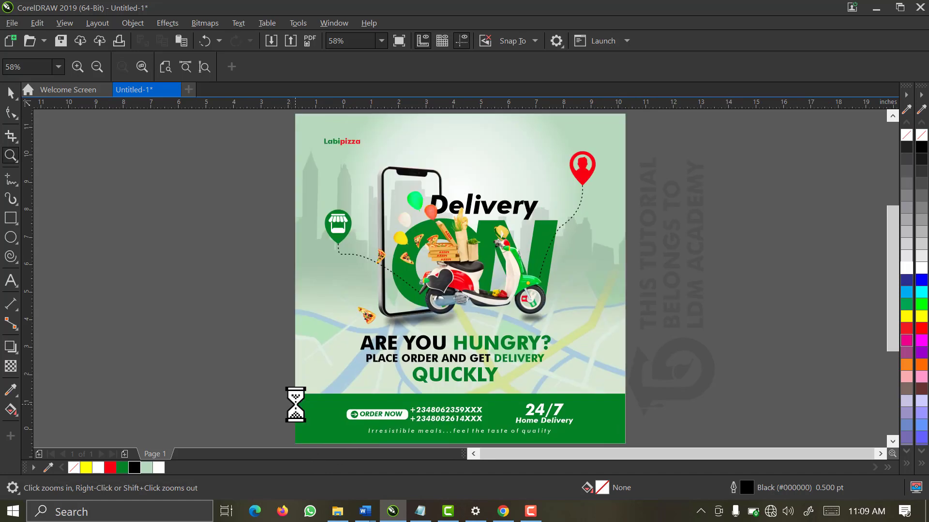